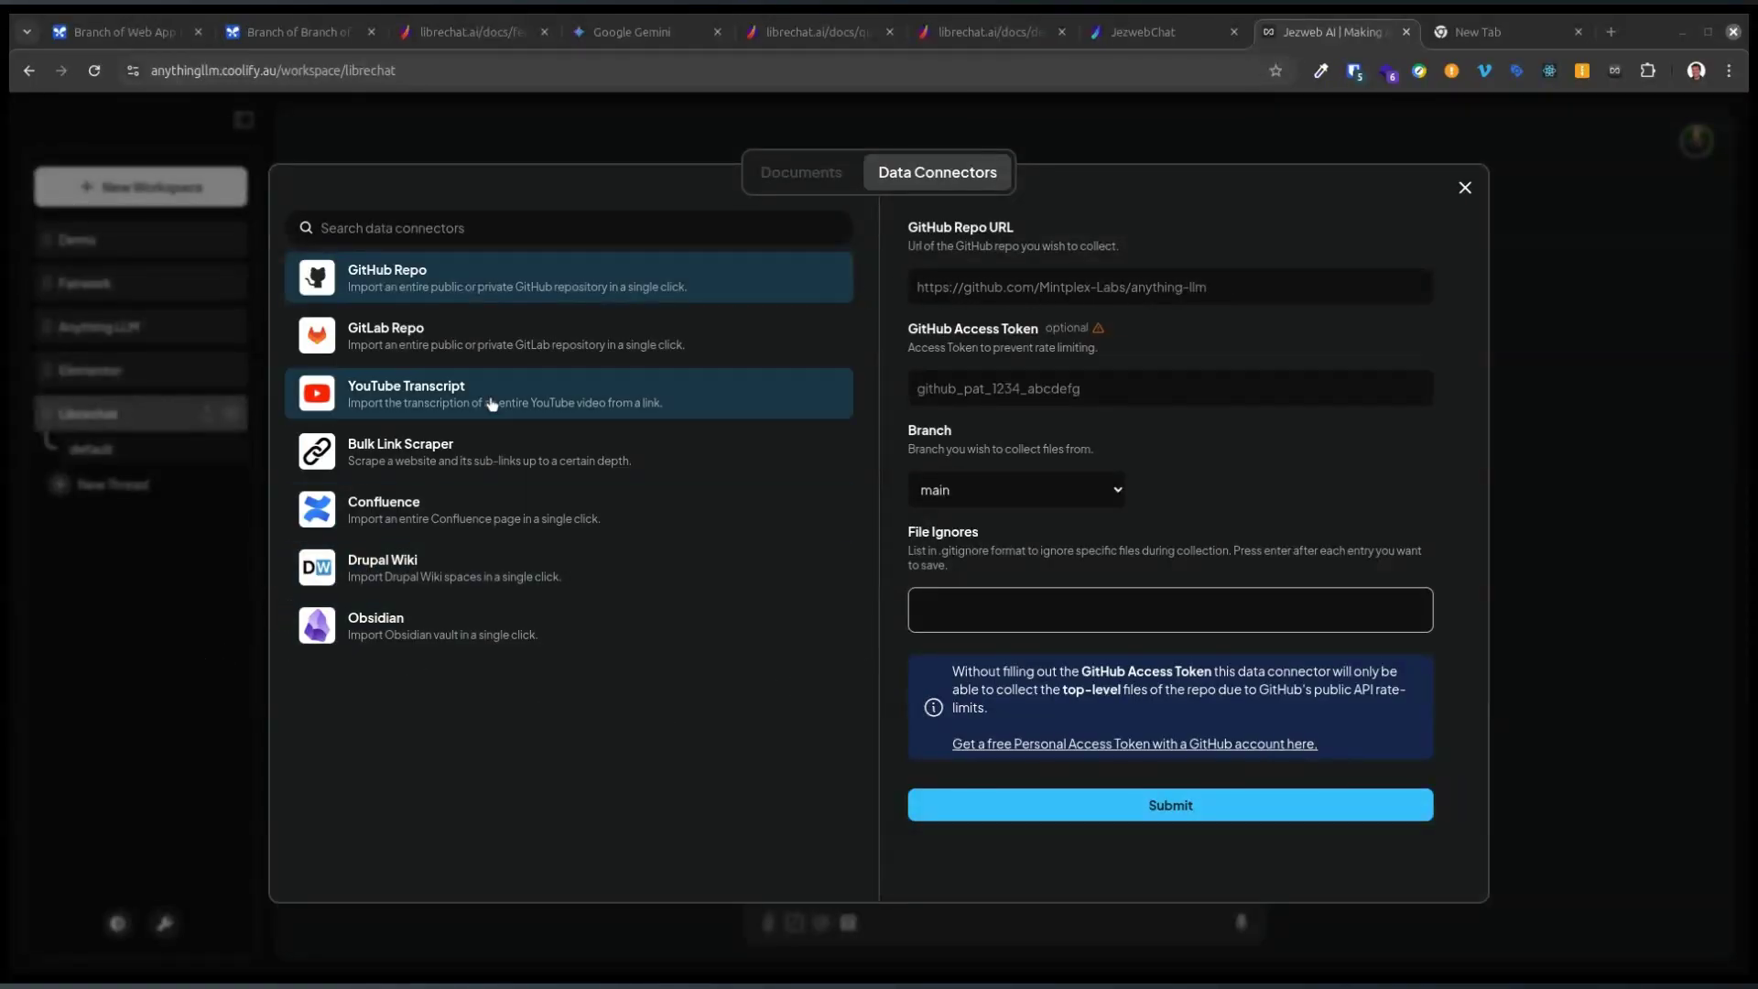
Step: Move the imported LibreChat repository folder (main-91e3) from My Documents into the Librechat workspace, then save and embed it
{"action": "left_click", "coordinate": [774, 168]}
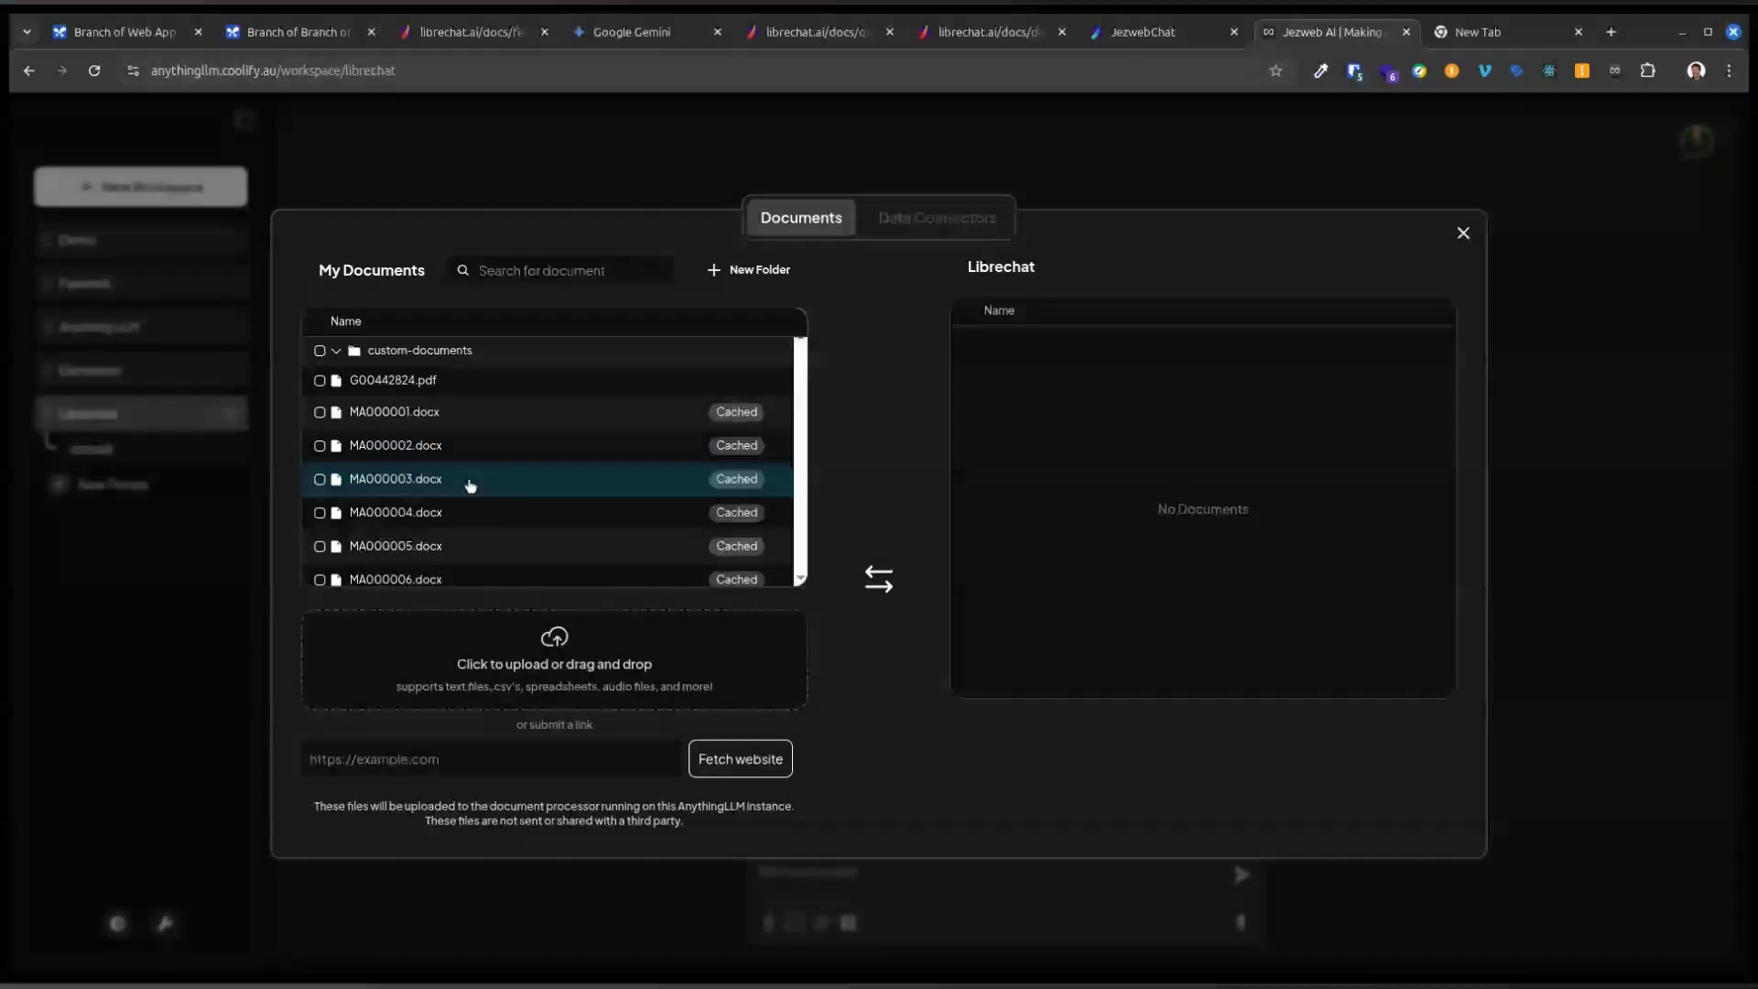
{"action": "scroll", "coordinate": [467, 486], "scroll_direction": "down", "scroll_amount": 5}
{"action": "scroll", "coordinate": [455, 500], "scroll_direction": "down", "scroll_amount": 5}
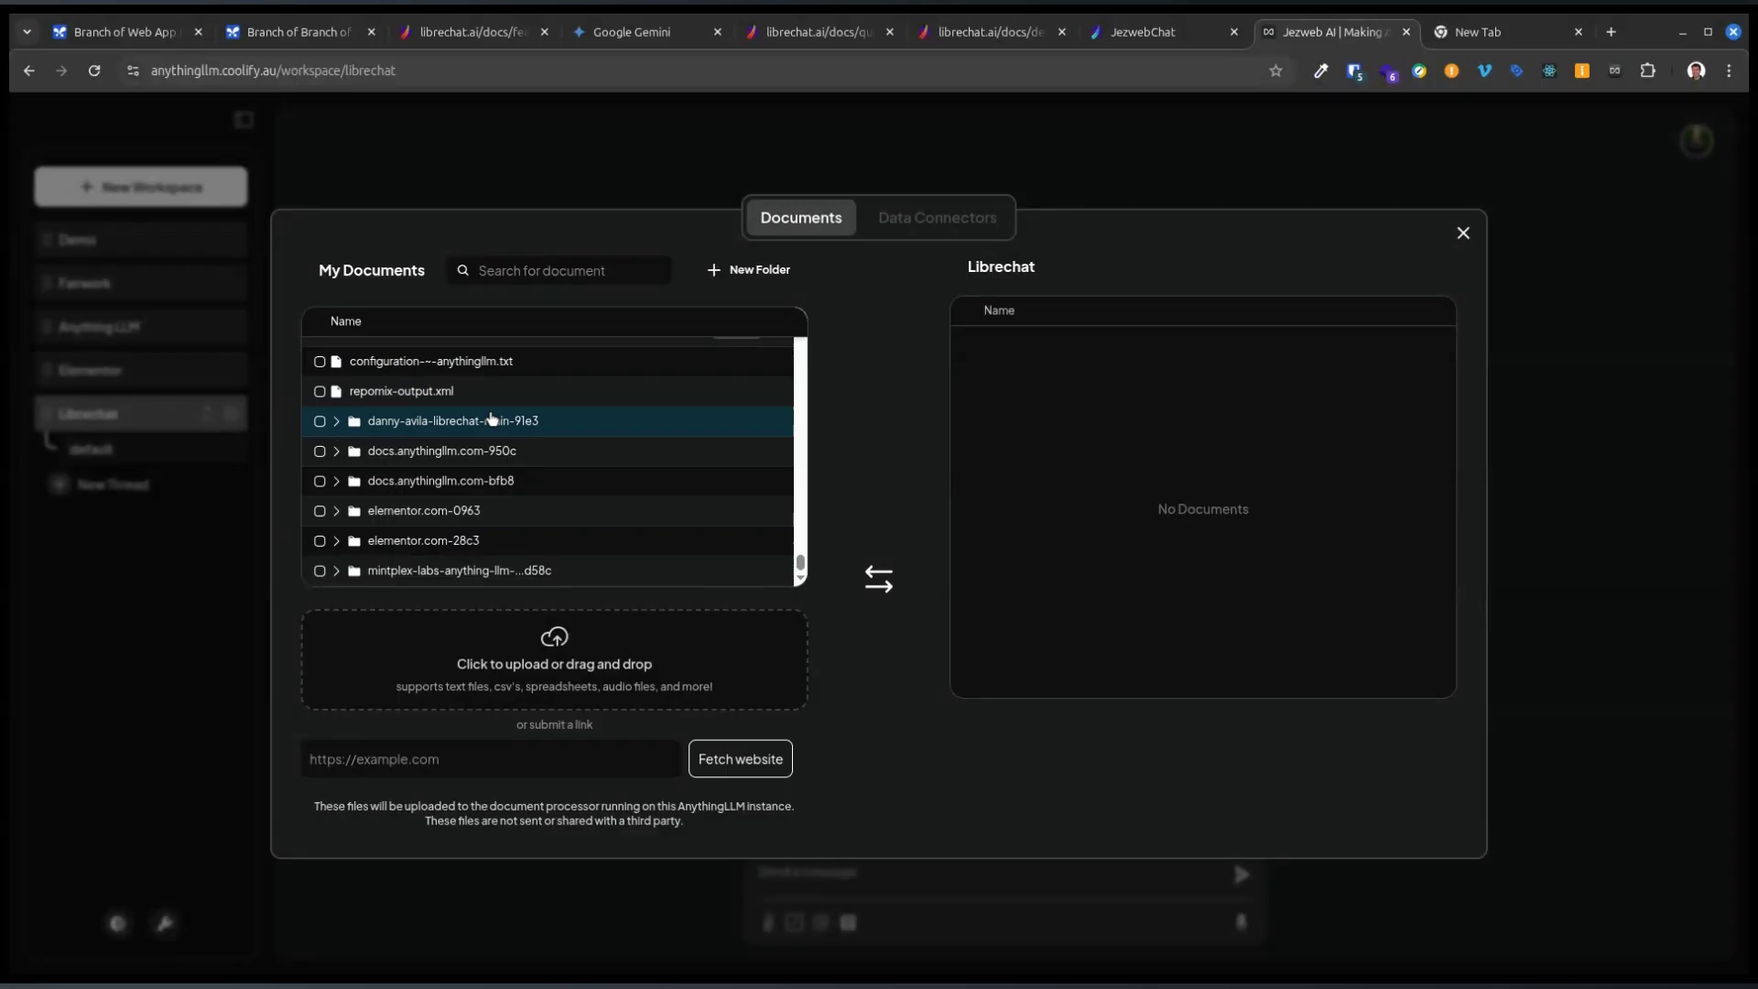
{"action": "left_click", "coordinate": [336, 422]}
{"action": "left_click", "coordinate": [336, 422]}
{"action": "left_click", "coordinate": [320, 422]}
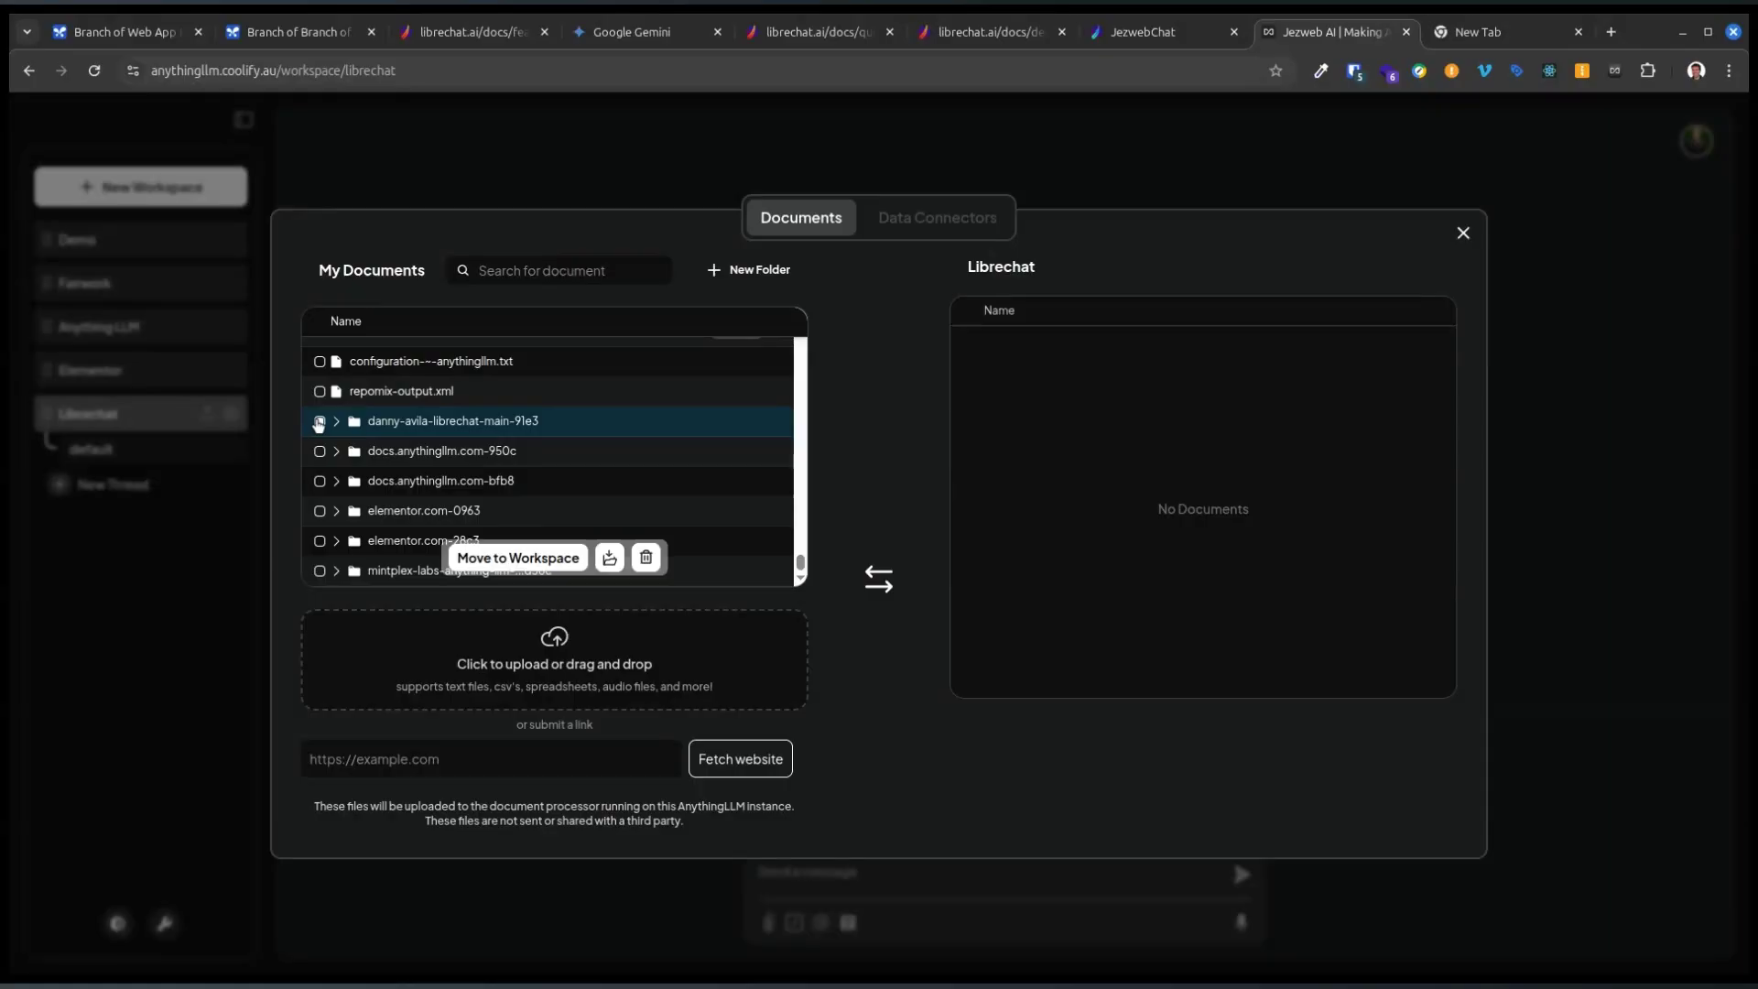
{"action": "left_click", "coordinate": [537, 560]}
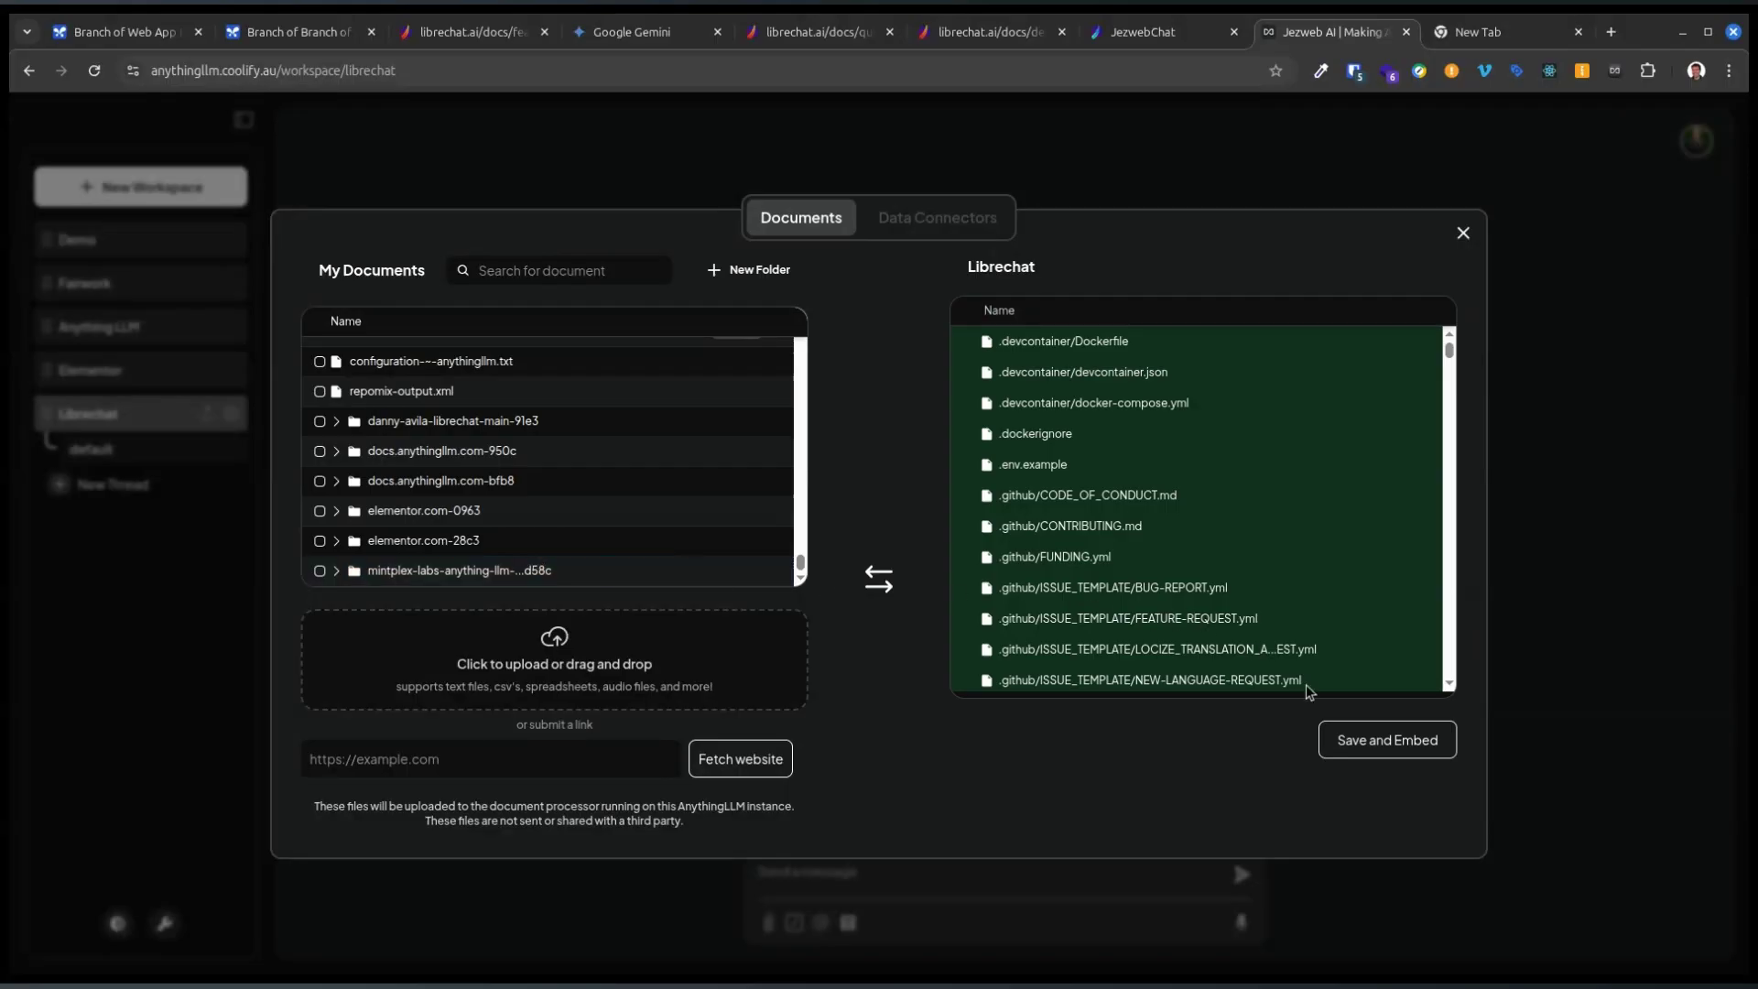
{"action": "left_click", "coordinate": [1357, 740]}
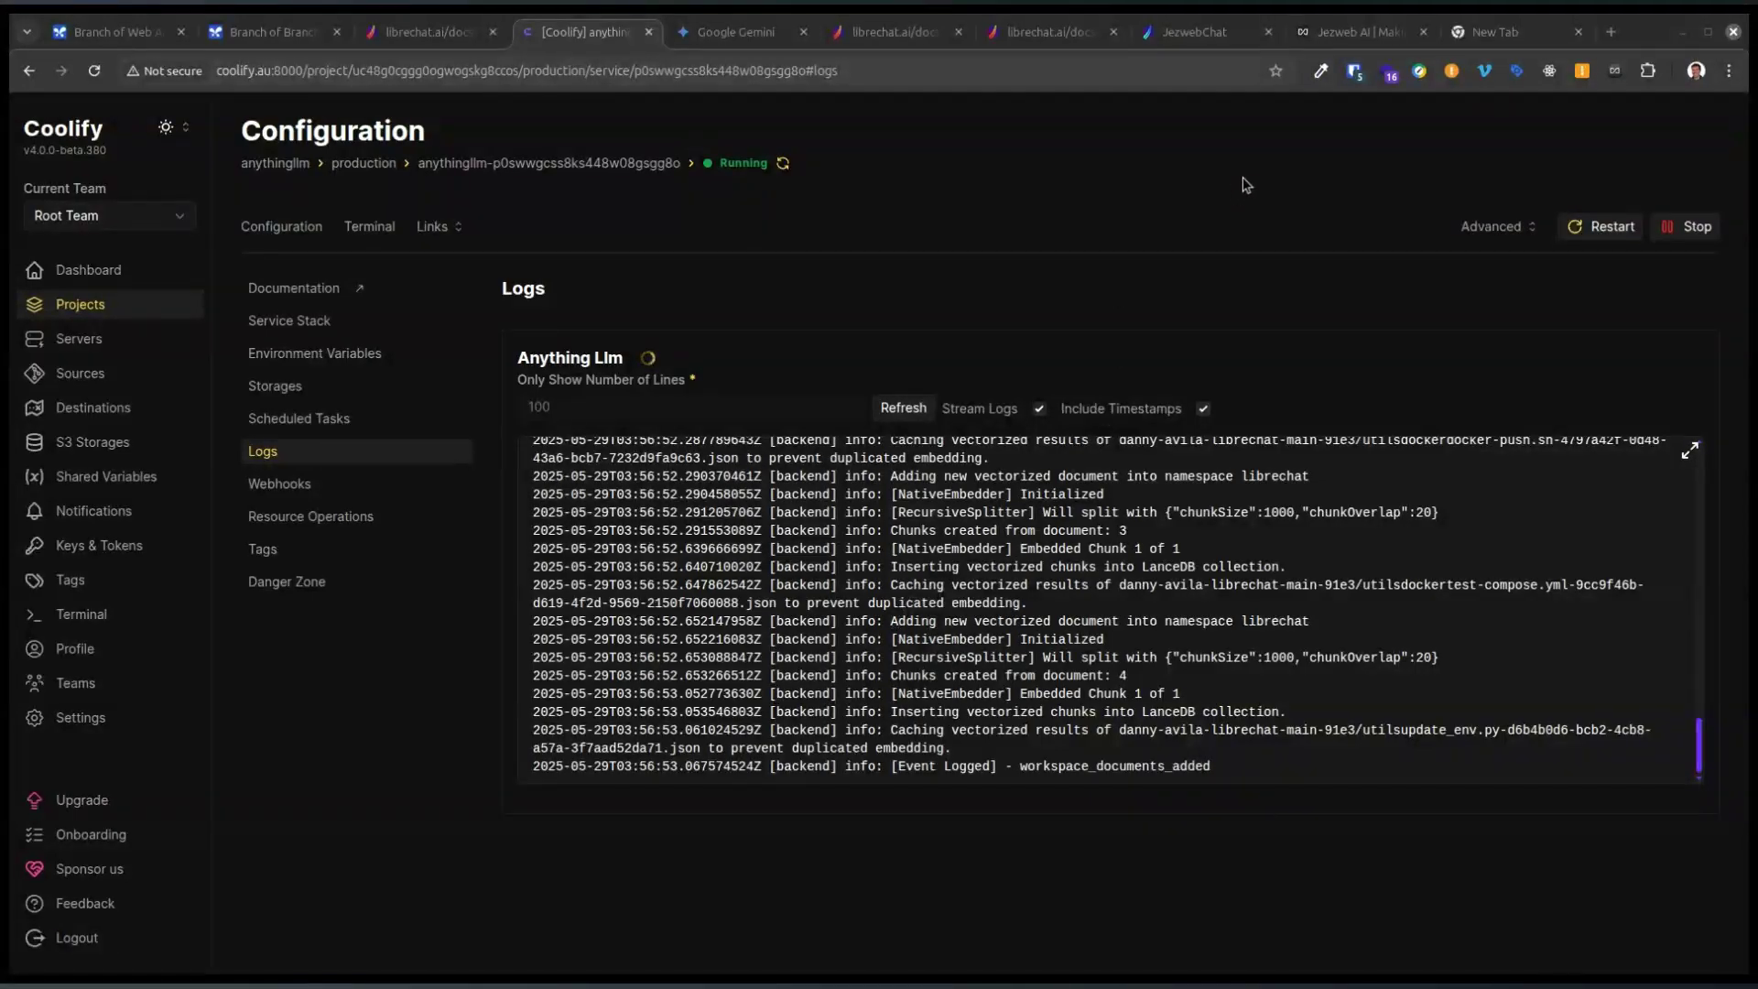
Step: Return to AnythingLLM and look through the documents embedded in the Librechat workspace, closing the document manager when done
{"action": "left_click", "coordinate": [1305, 35]}
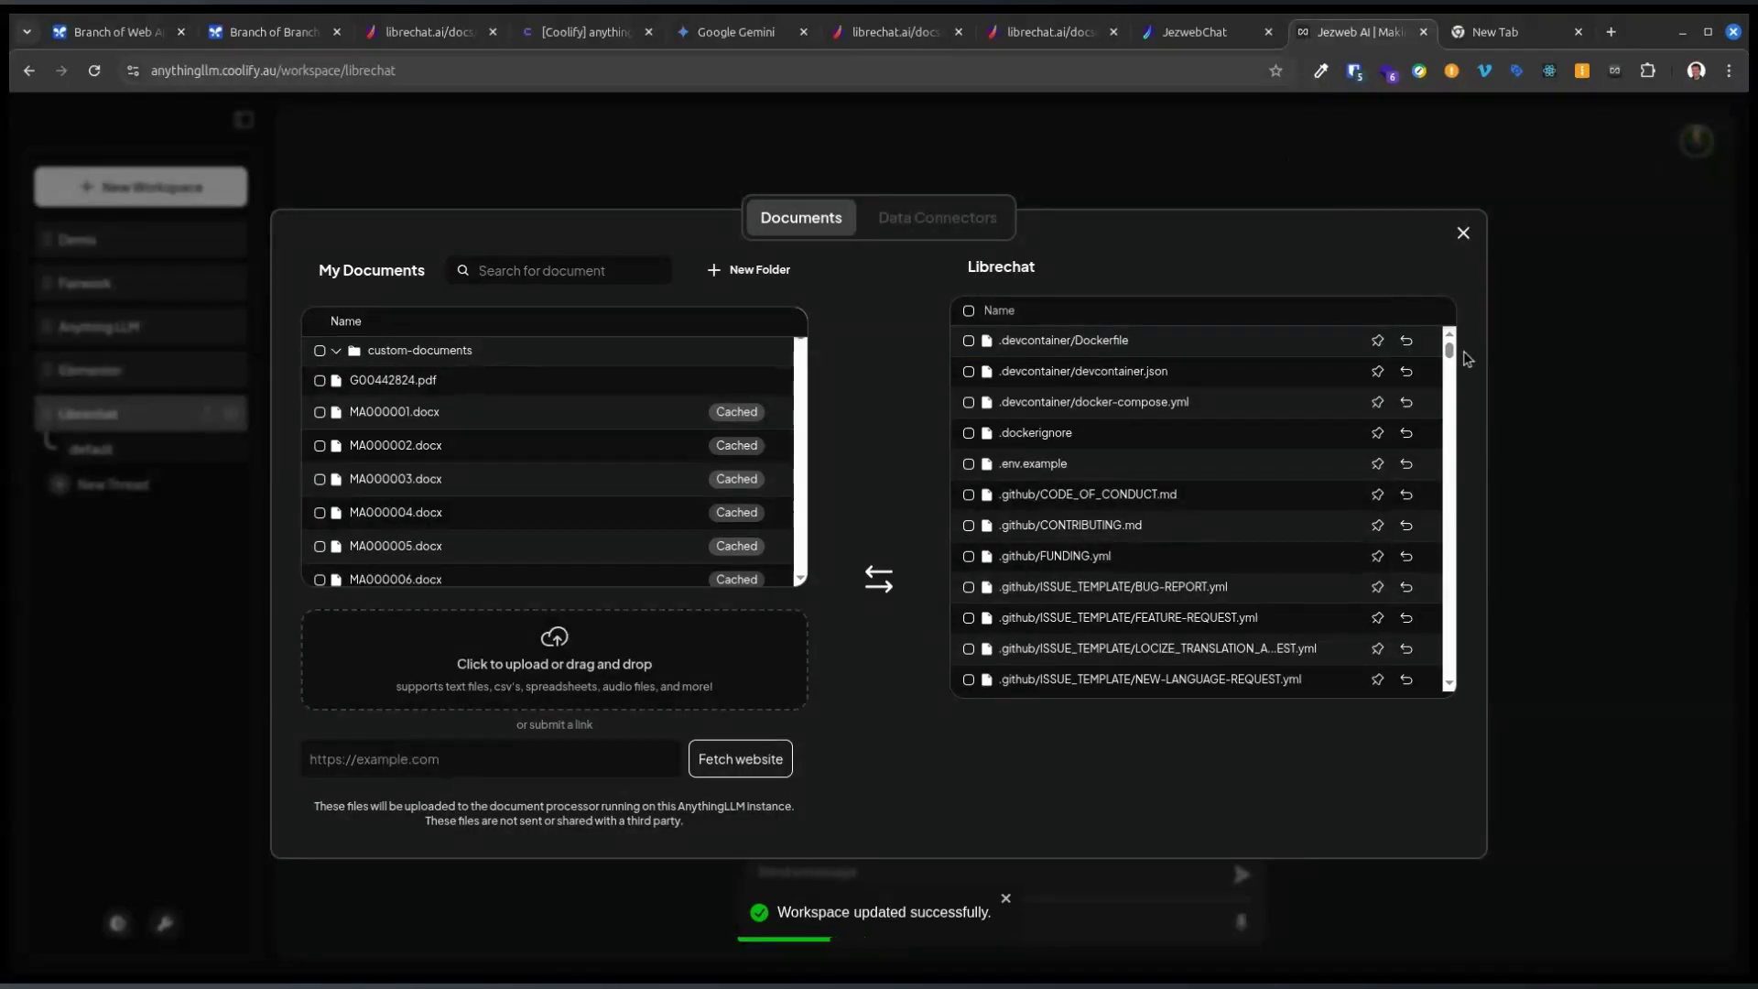
{"action": "mouse_move", "coordinate": [1454, 355]}
{"action": "left_mouse_down"}
{"action": "mouse_move", "coordinate": [1454, 678]}
{"action": "mouse_move", "coordinate": [1448, 346]}
{"action": "left_mouse_up"}
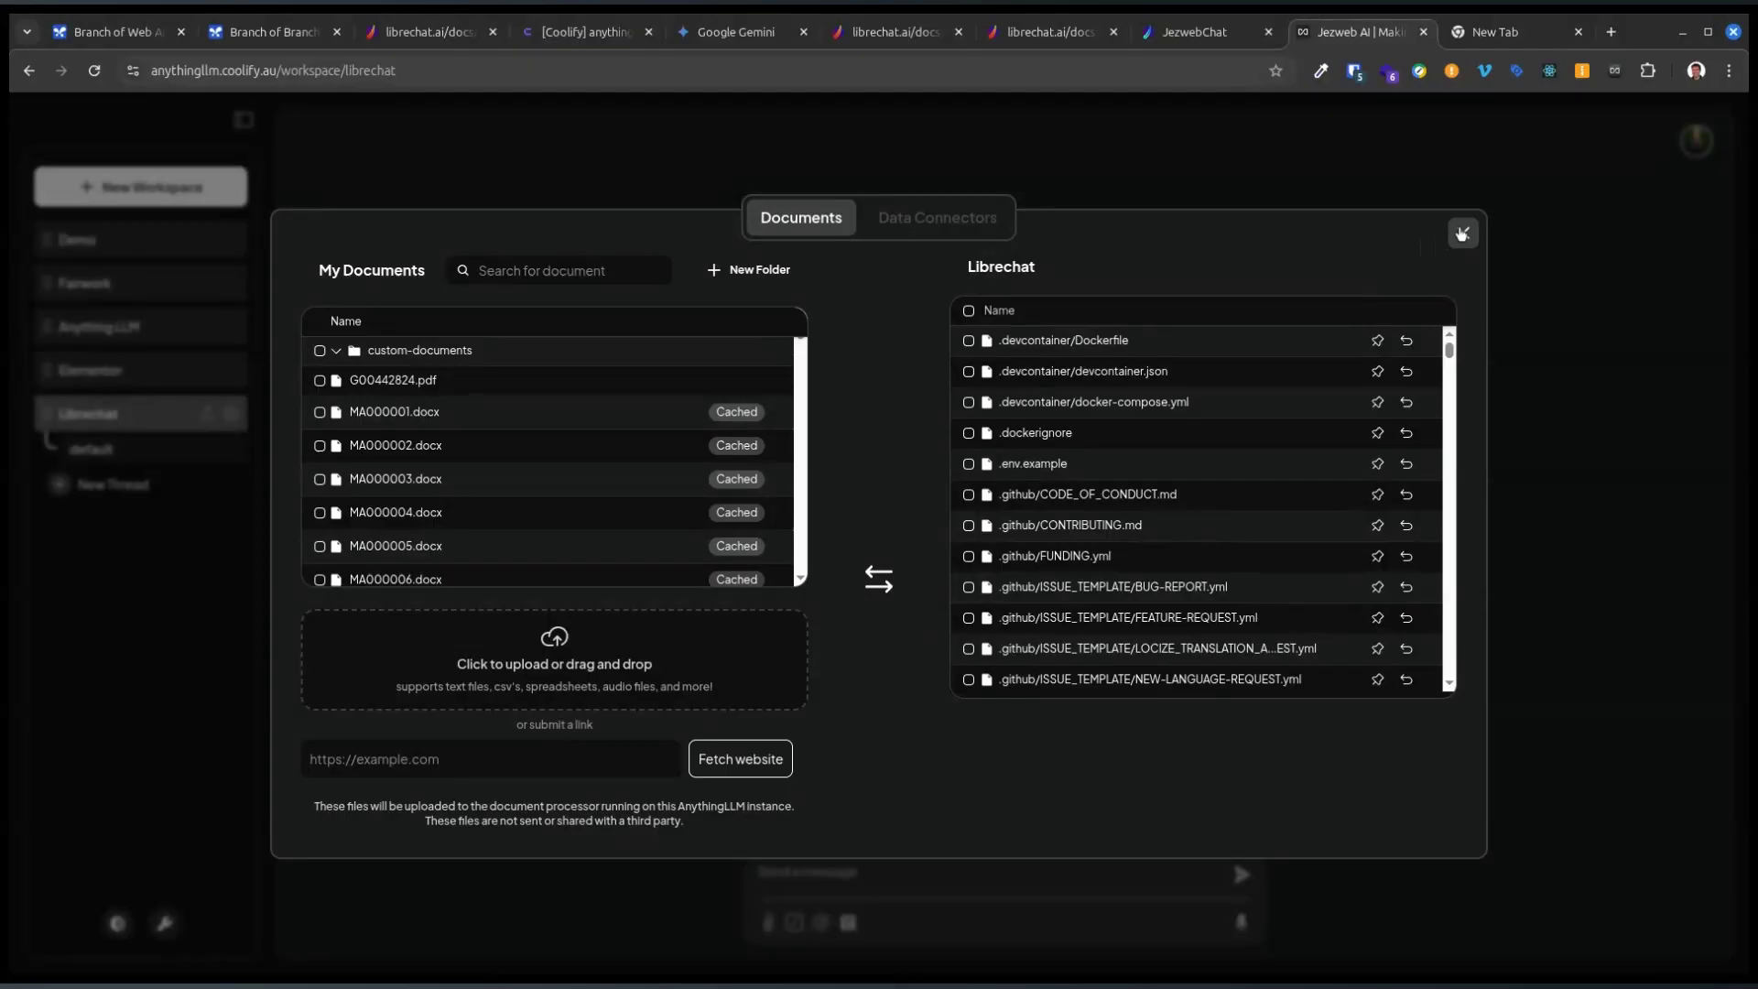
{"action": "left_click", "coordinate": [1463, 234]}
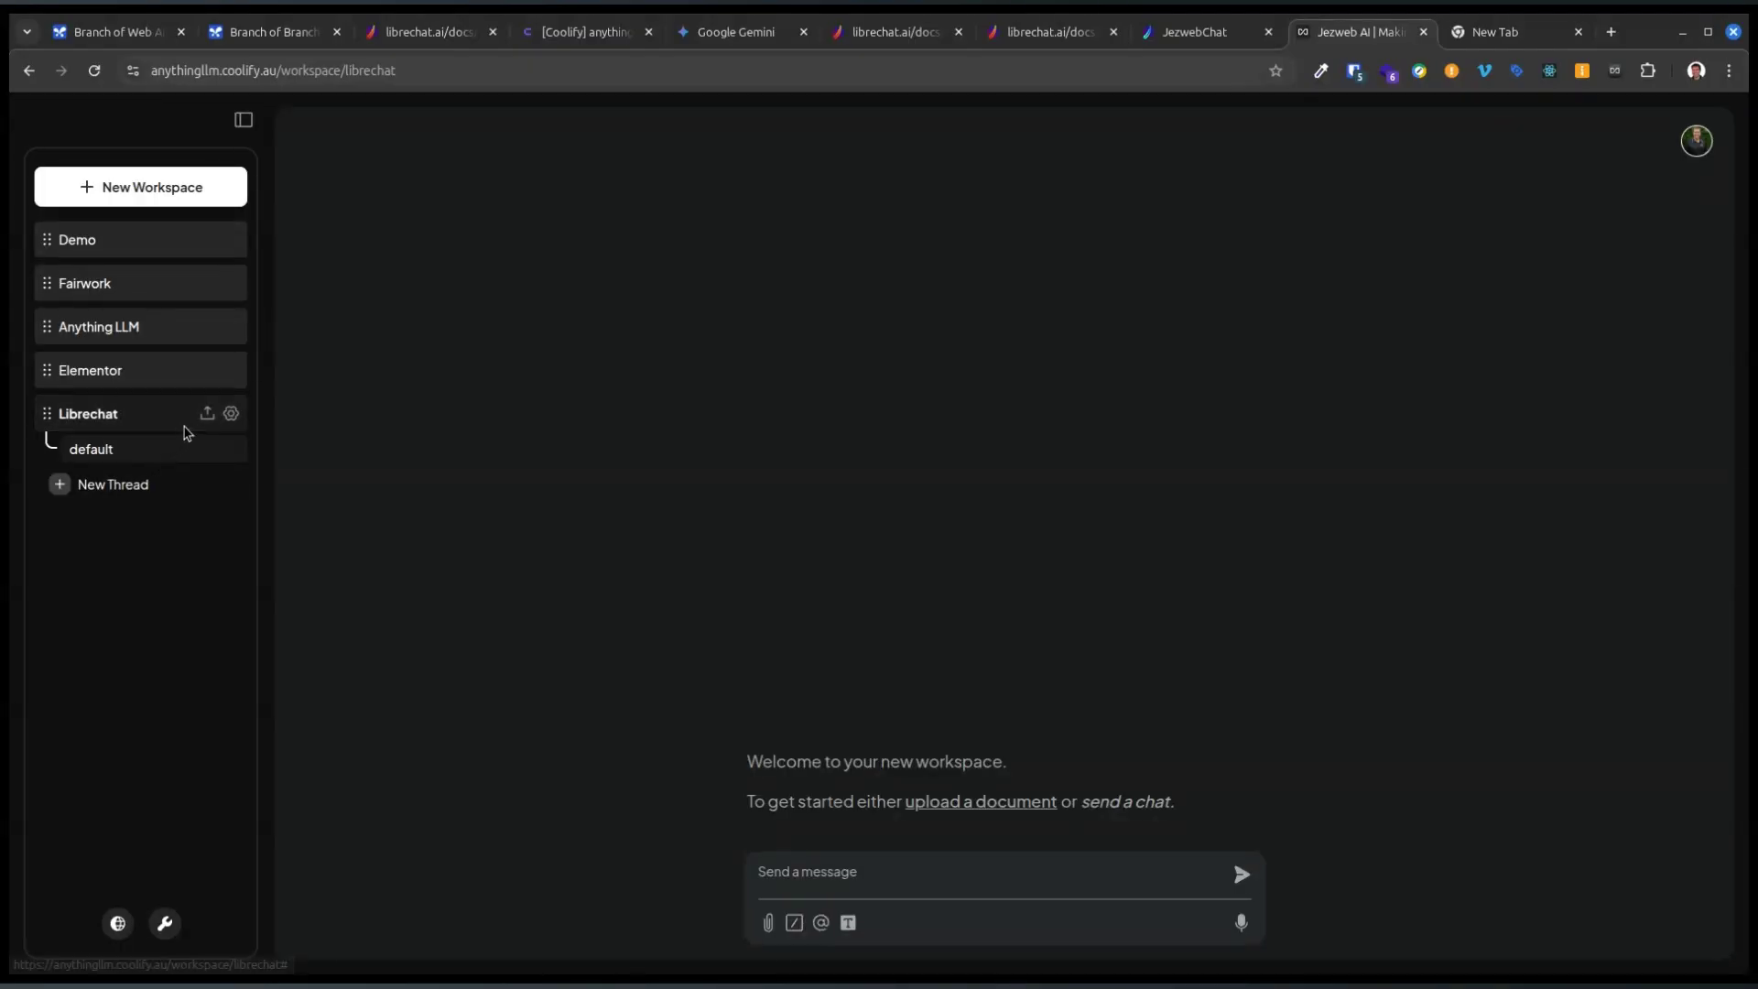
{"action": "left_click", "coordinate": [209, 414]}
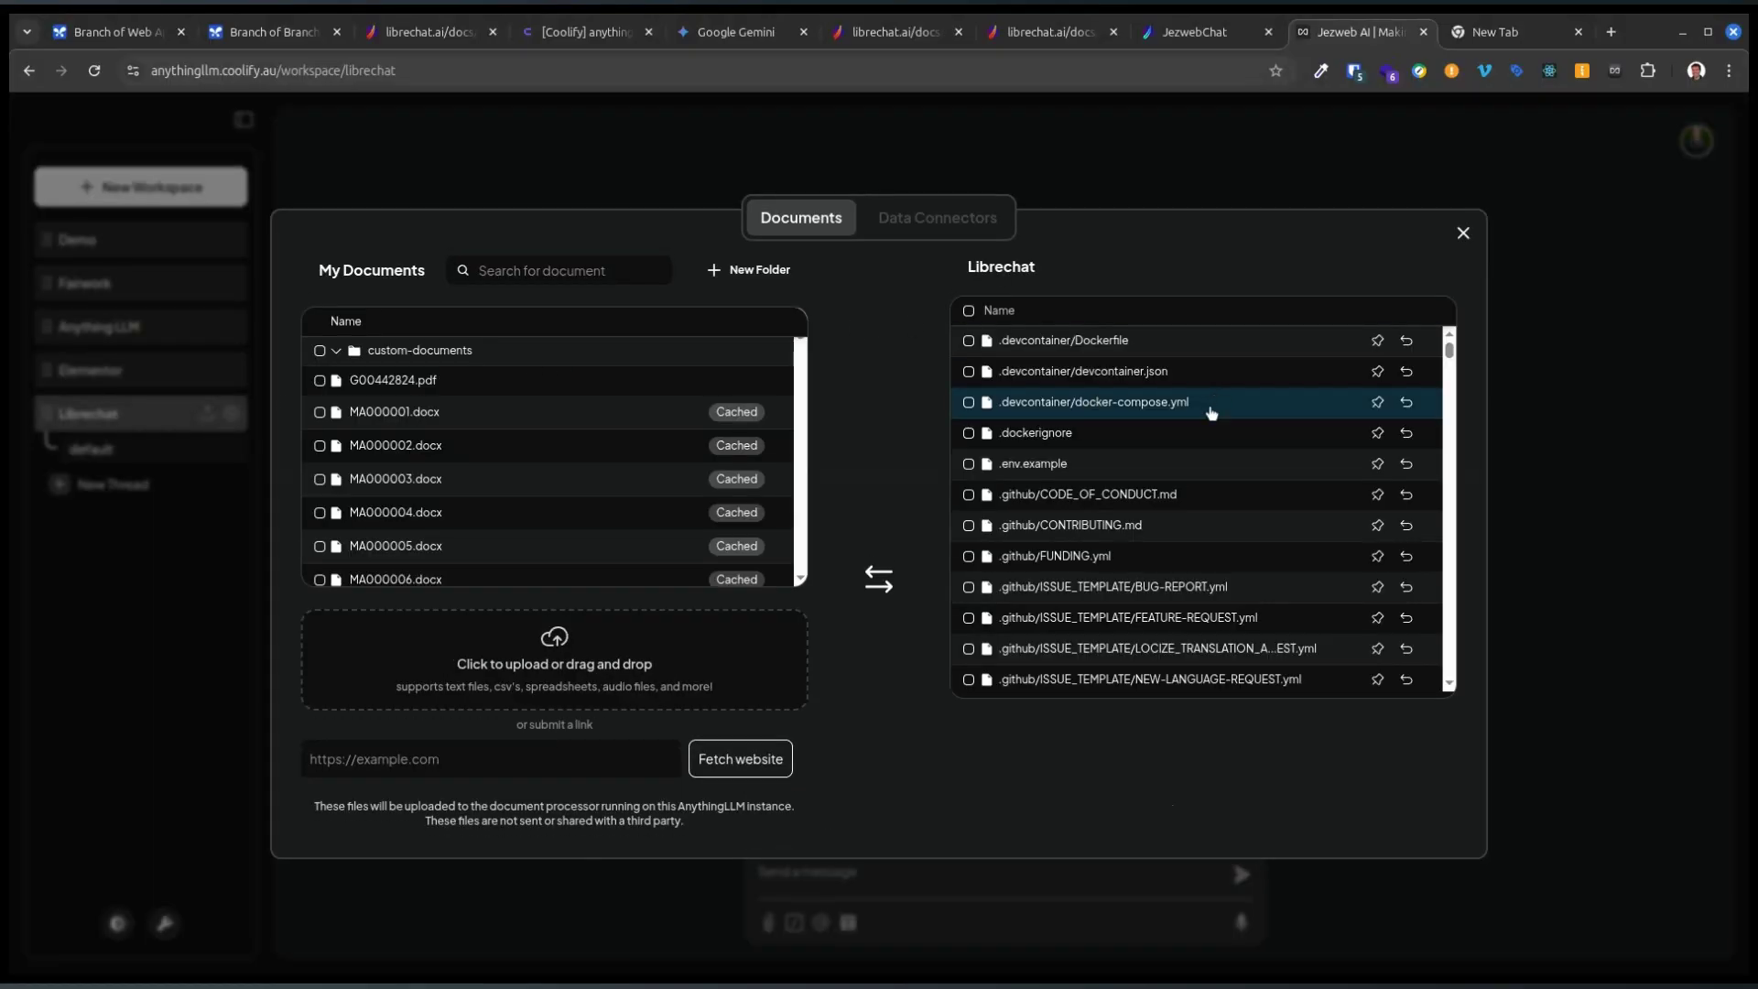
{"action": "scroll", "coordinate": [1205, 440], "scroll_direction": "down", "scroll_amount": 15}
{"action": "scroll", "coordinate": [1202, 447], "scroll_direction": "down", "scroll_amount": 15}
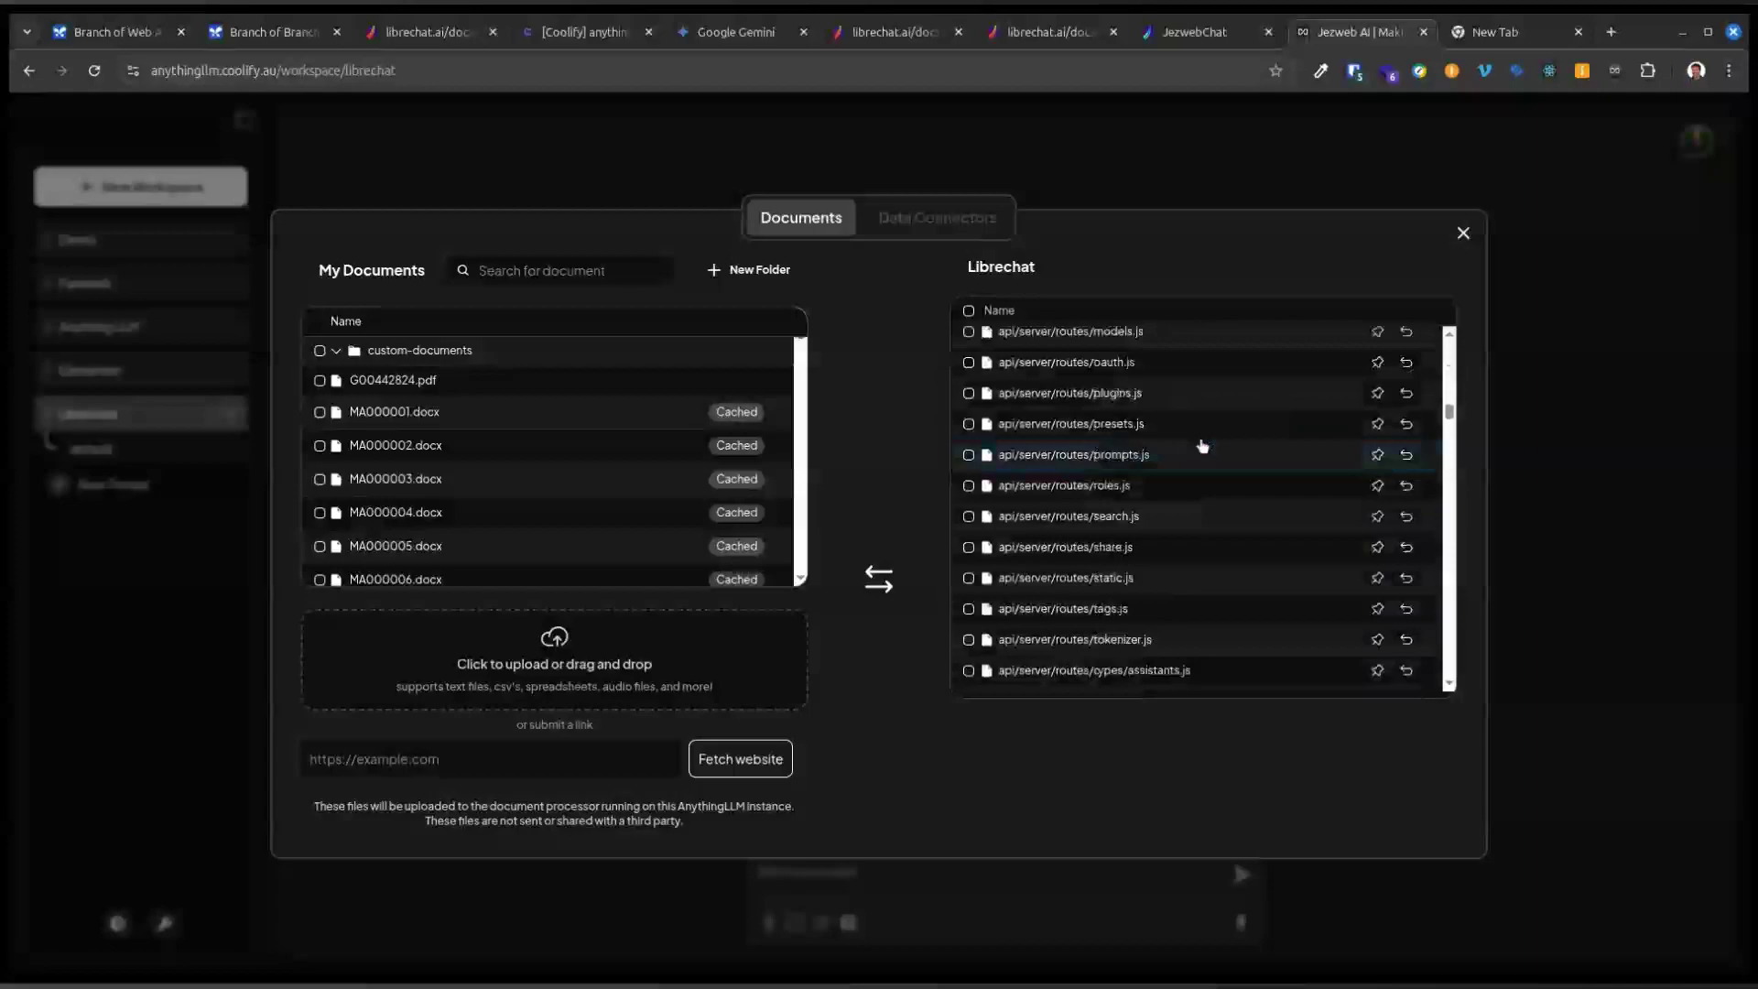
{"action": "left_click", "coordinate": [1464, 235]}
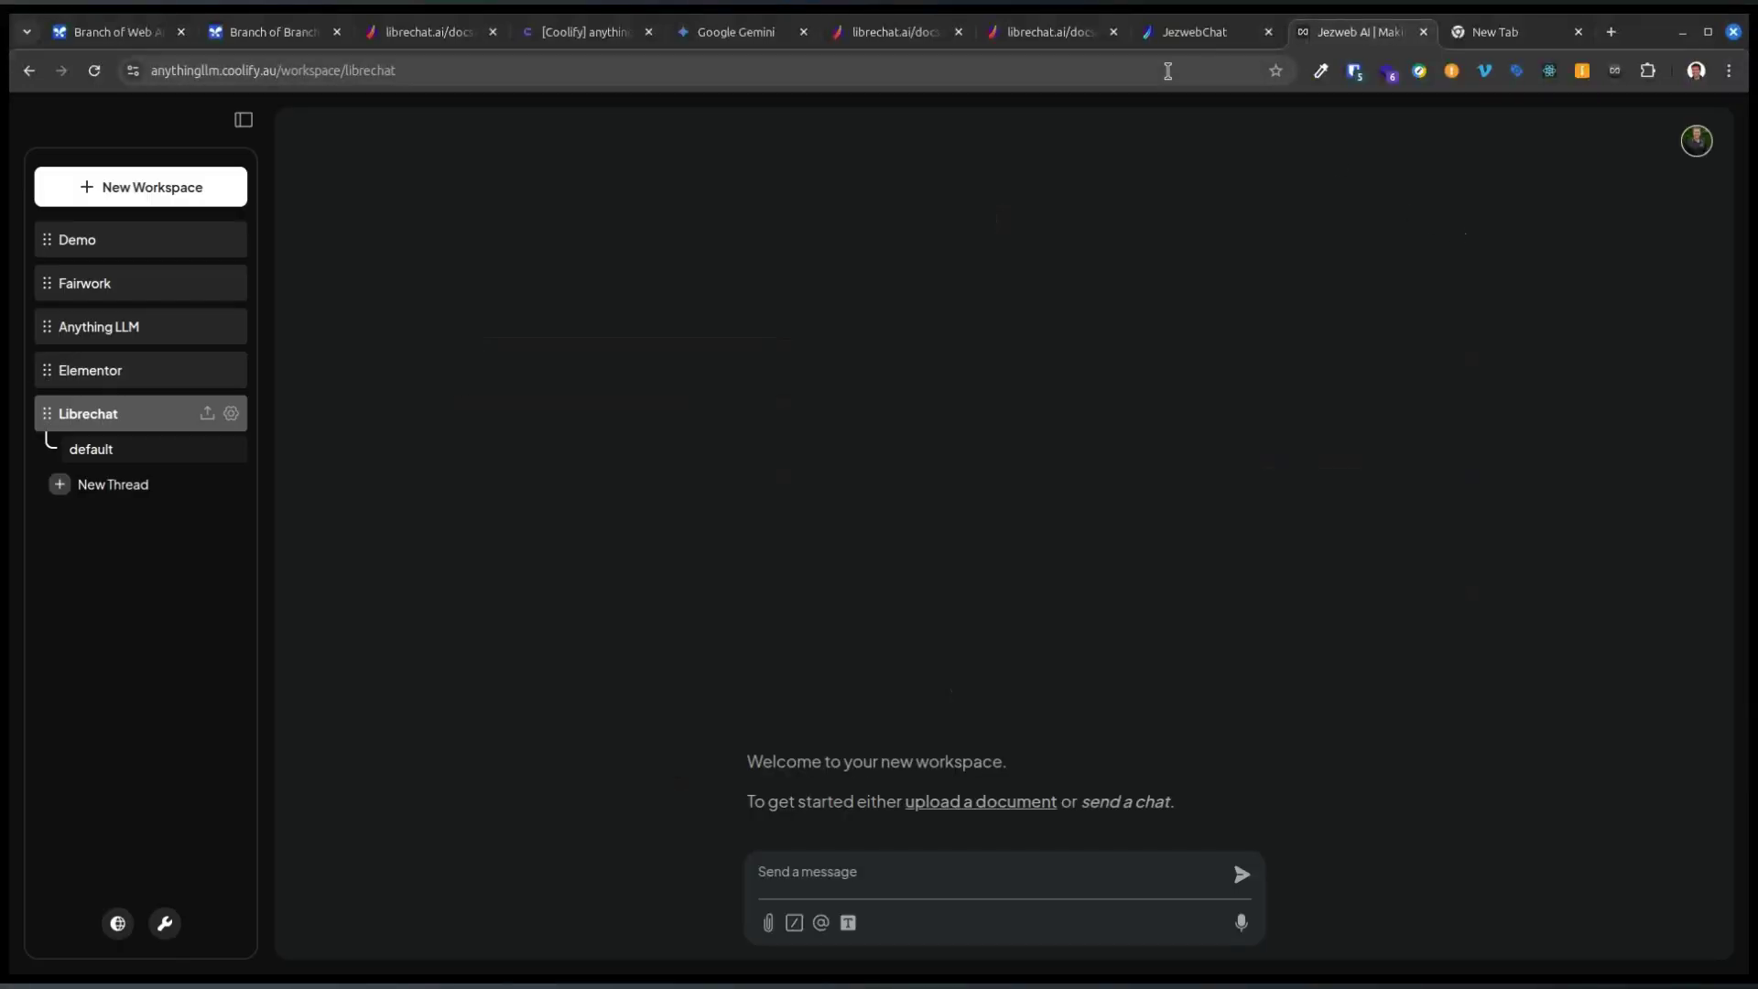
Step: Switch to JezwebChat and view the input fields of the Quick Content Outline (Enhanced) prompt
{"action": "left_click", "coordinate": [1174, 36]}
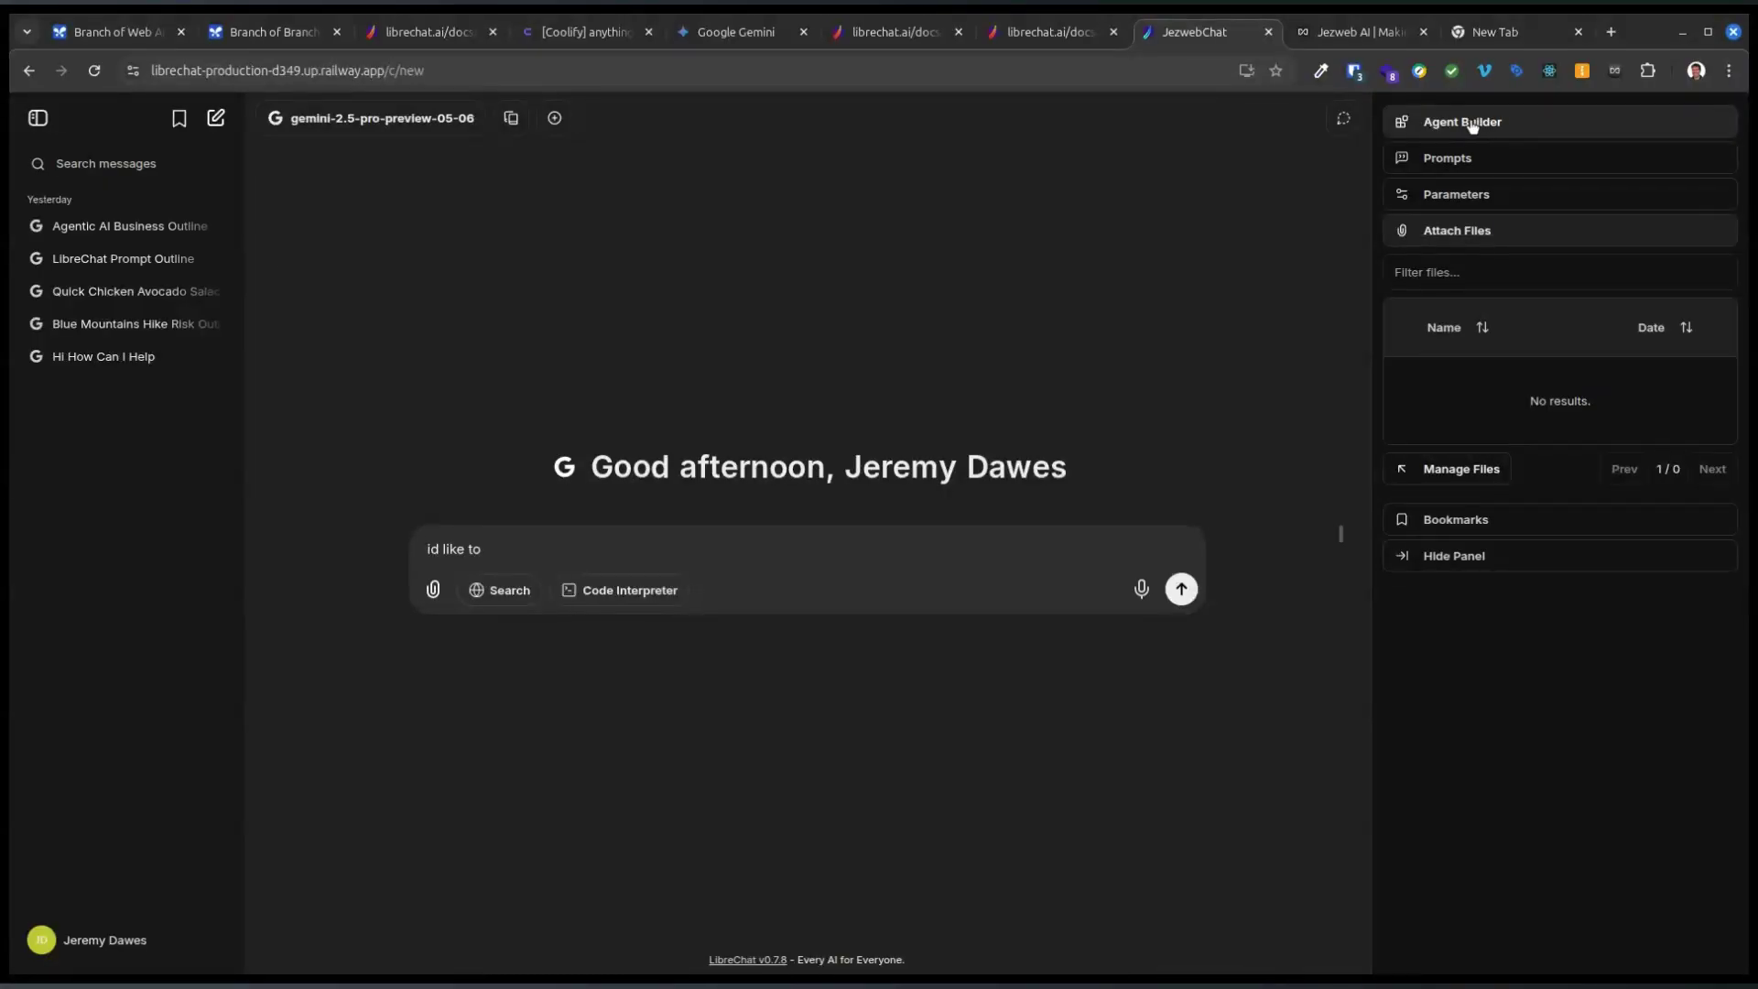
{"action": "left_click", "coordinate": [1461, 157]}
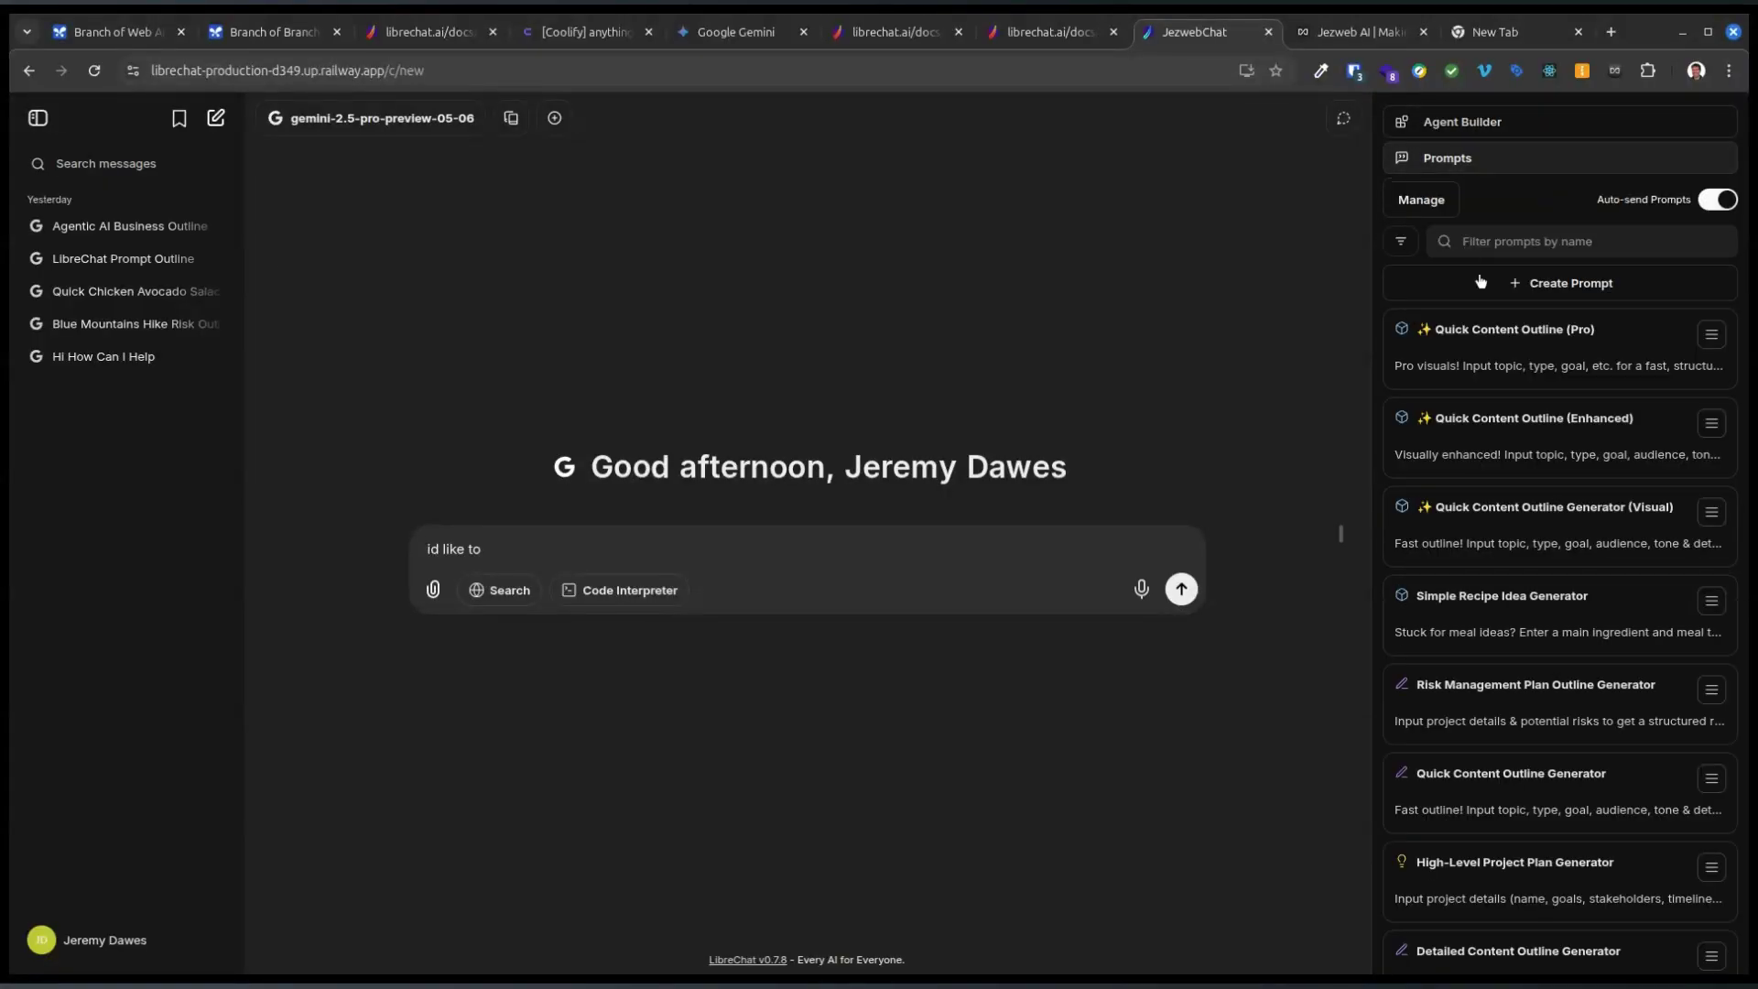
{"action": "left_click", "coordinate": [1504, 417]}
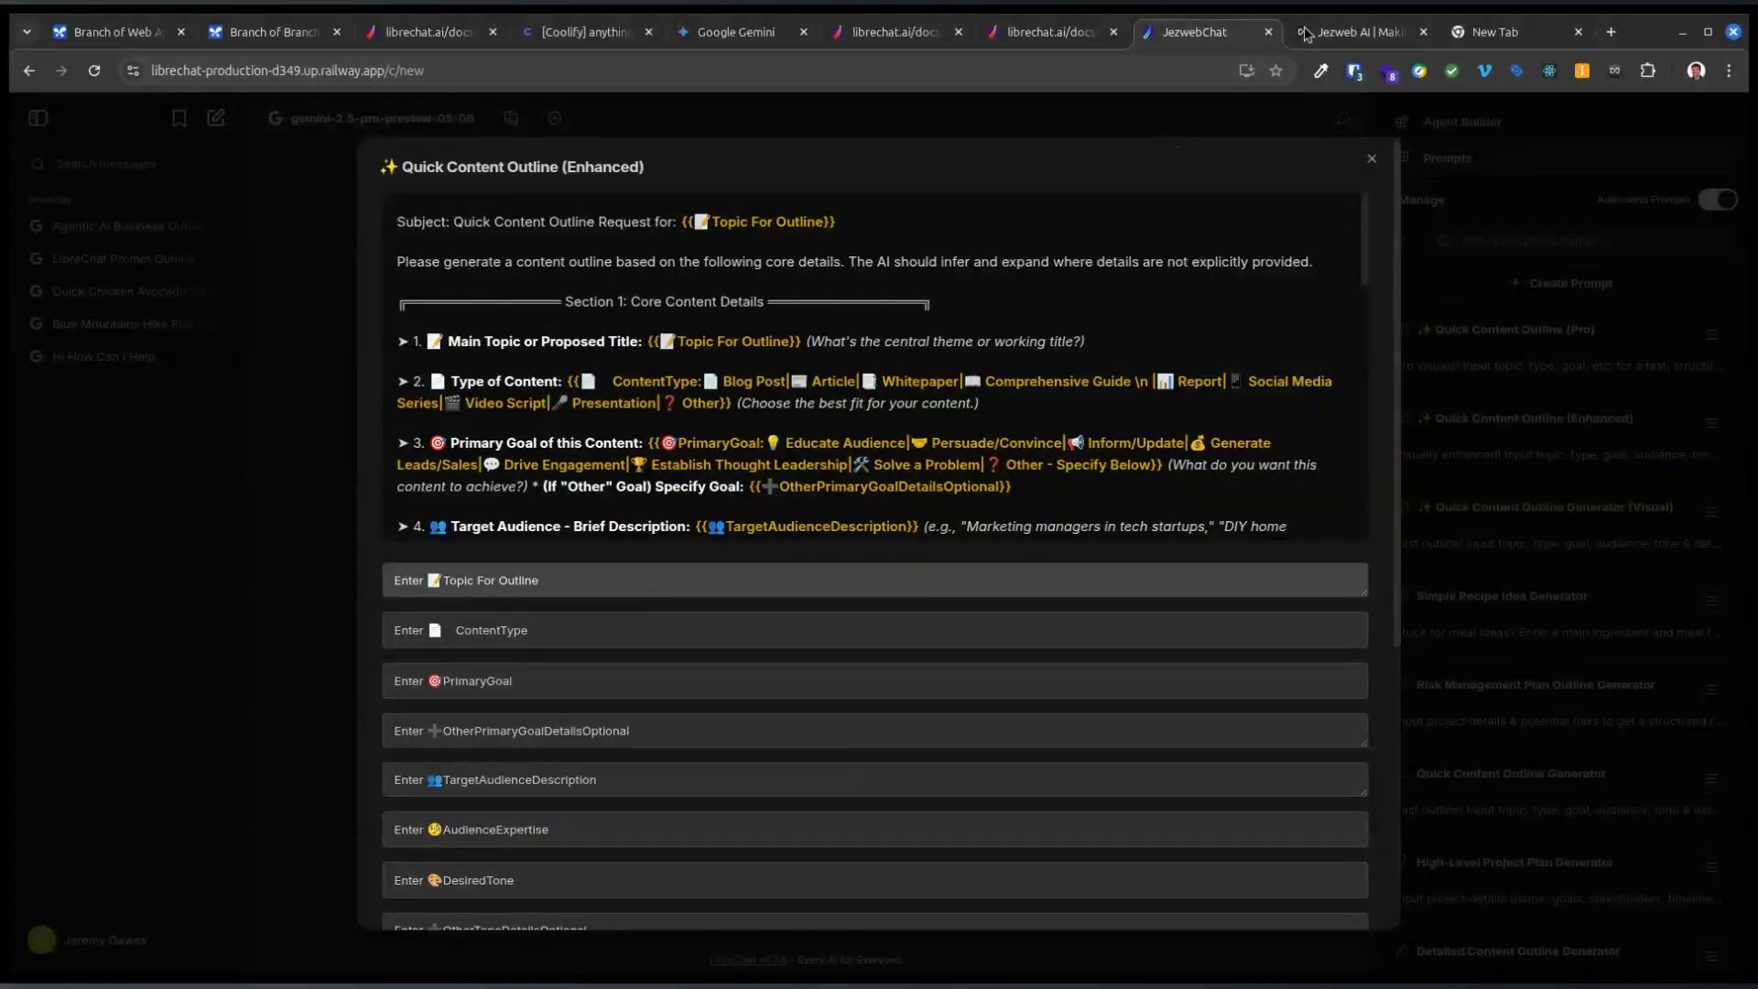
Step: In AnythingLLM's Librechat workspace, ask where in the code base the word 'Enter' at the start of each custom prompt question is
{"action": "left_click", "coordinate": [1333, 33]}
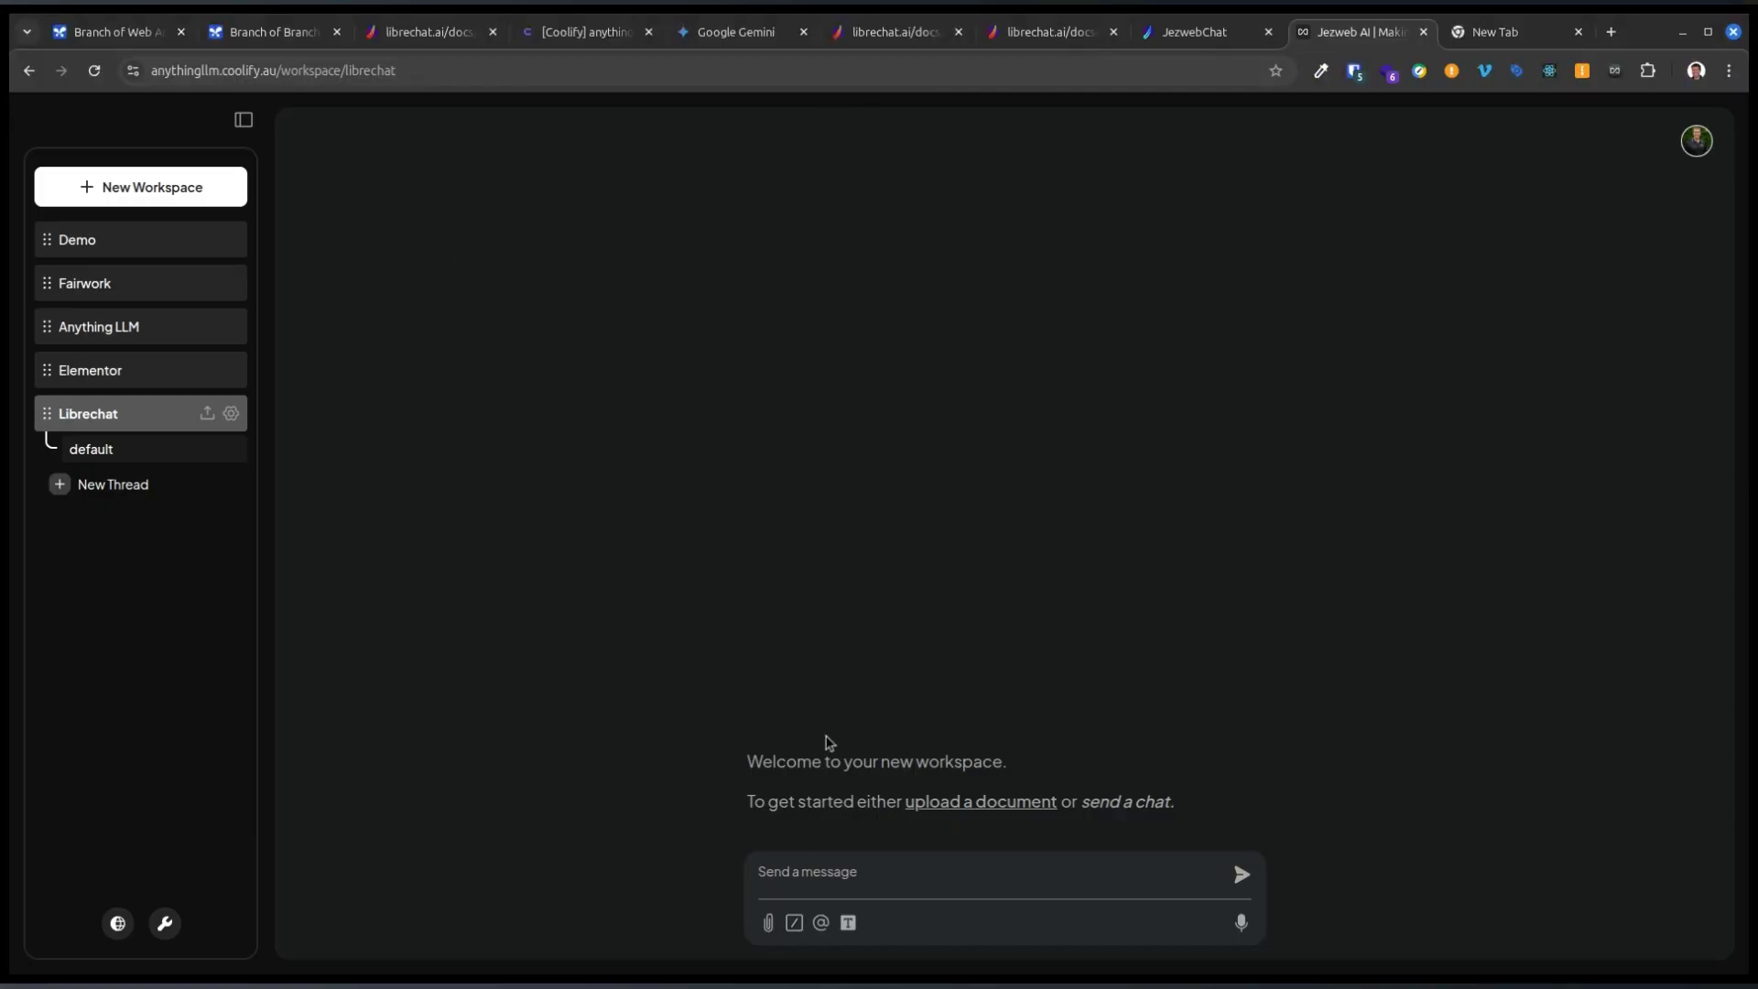
{"action": "left_click", "coordinate": [821, 859]}
{"action": "type", "text": "in the custom prompts when you add"}
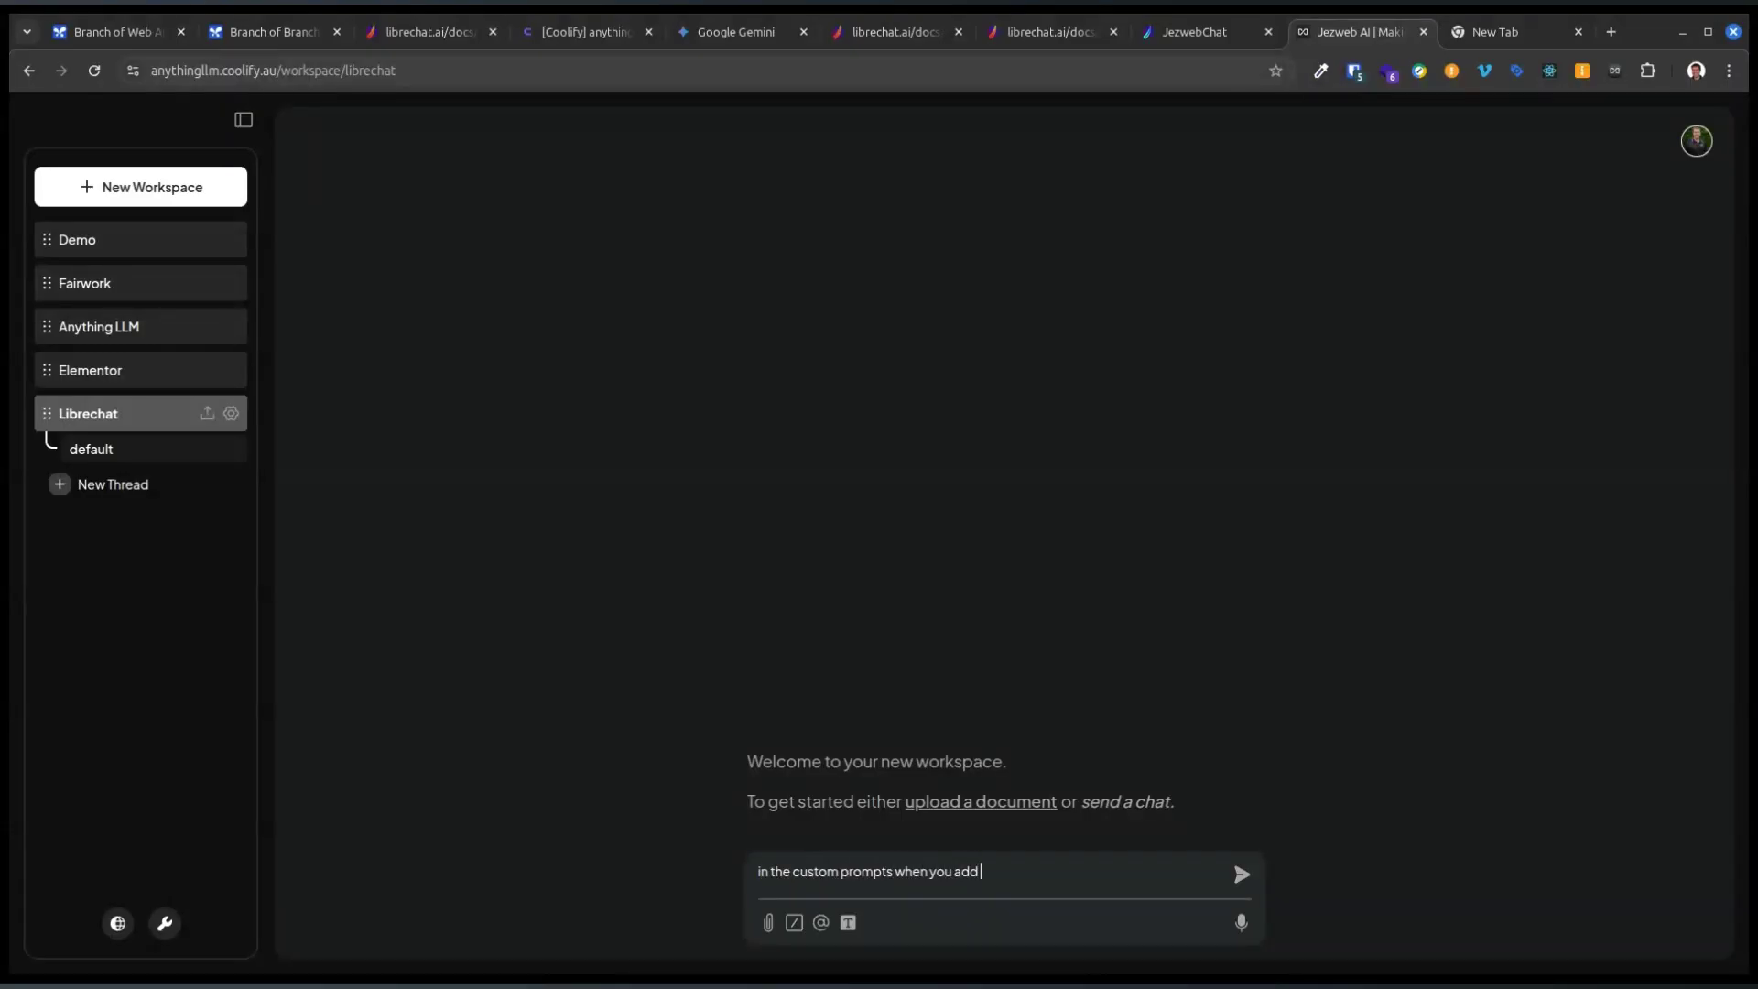
{"action": "type", "text": "questions the start of each question"}
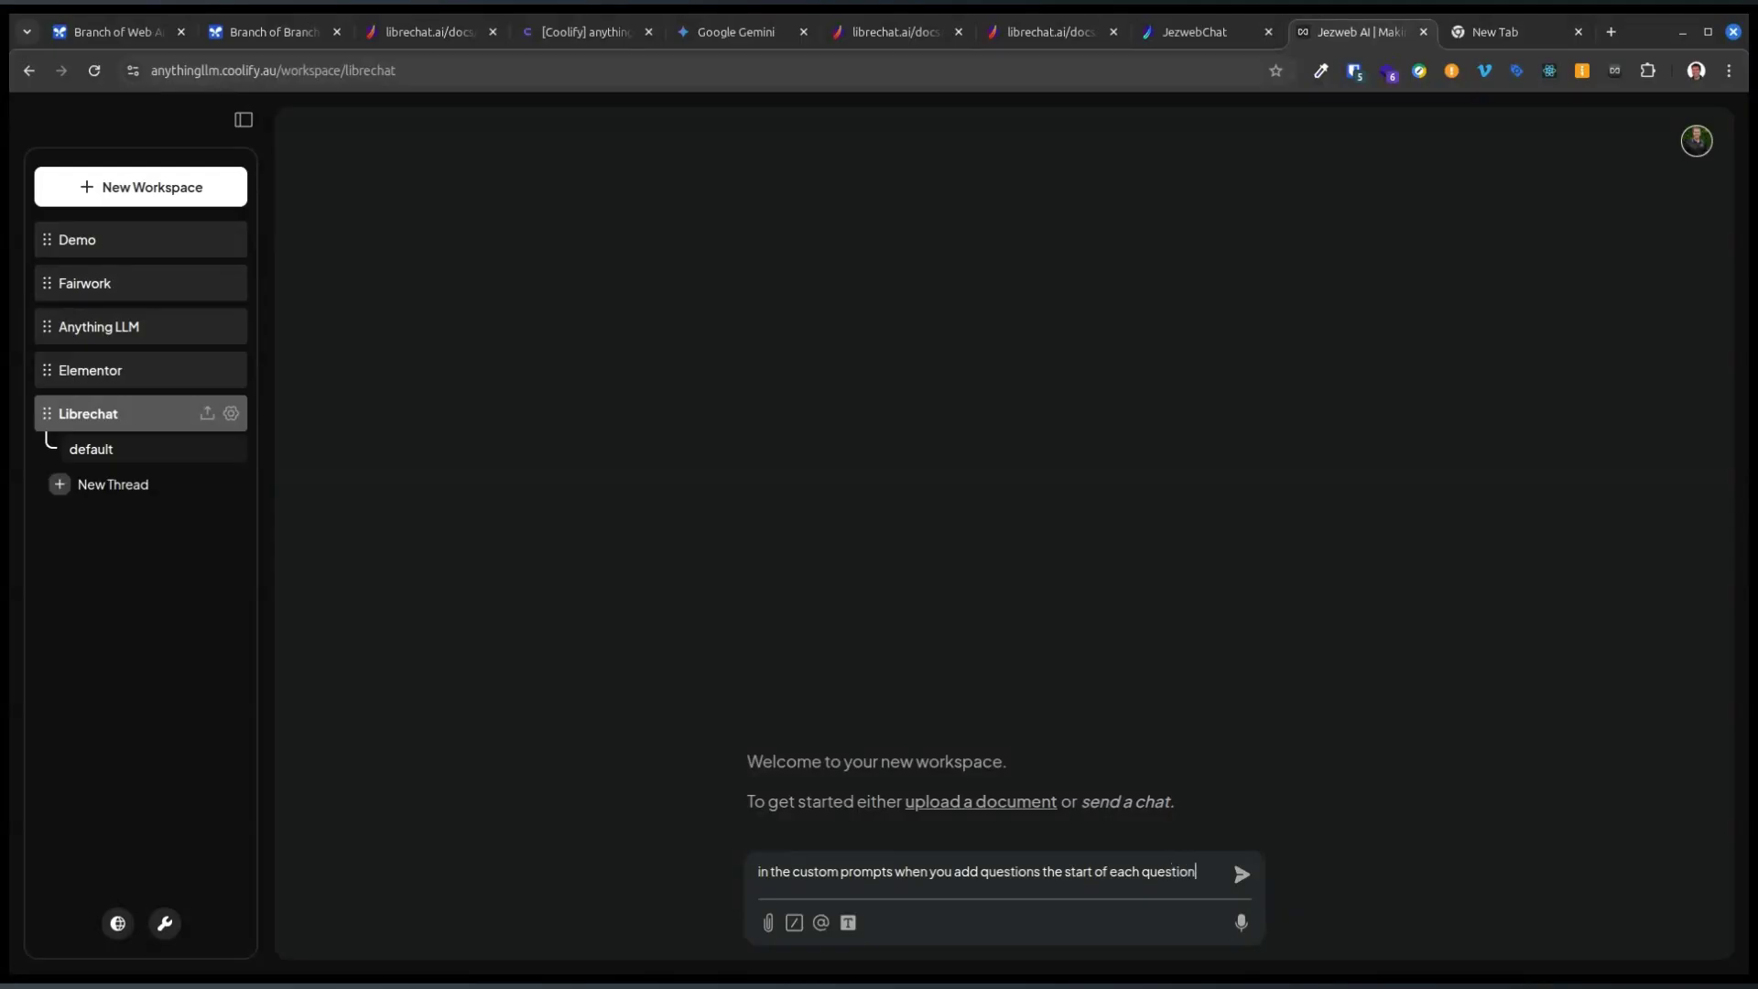
{"action": "type", "text": " has the word 'Enter' do you know where in the"}
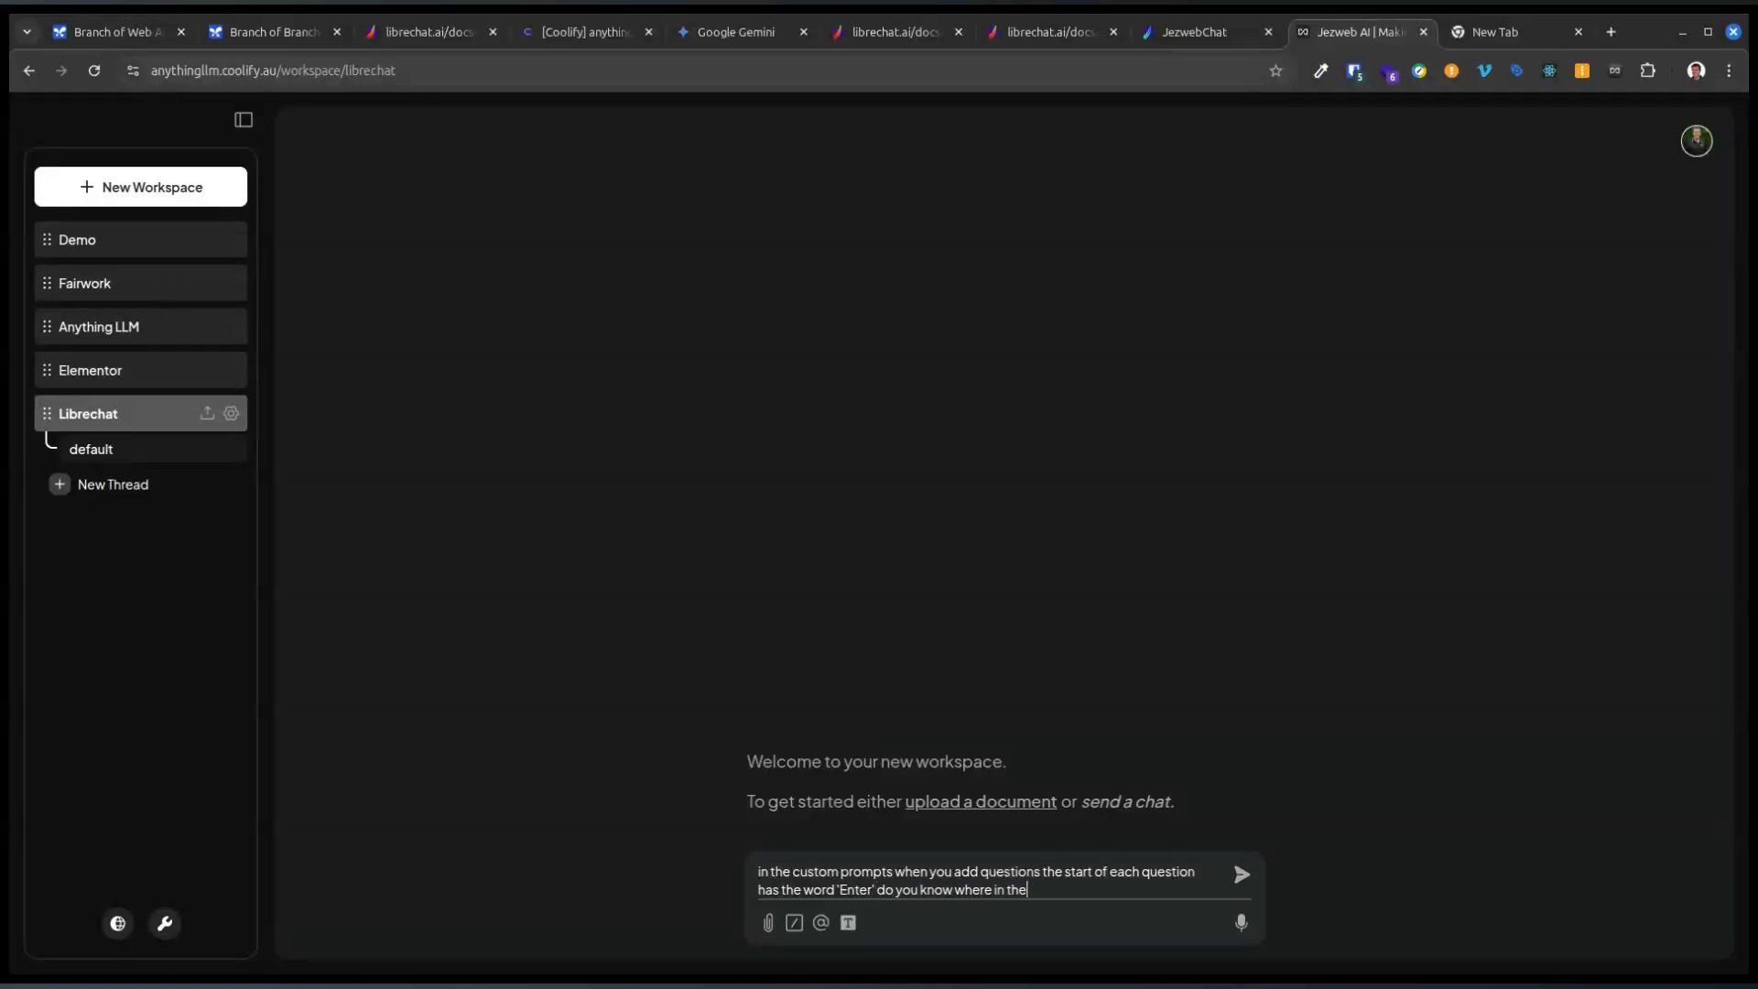
{"action": "type", "text": " code base that is?"}
{"action": "key", "text": "Return"}
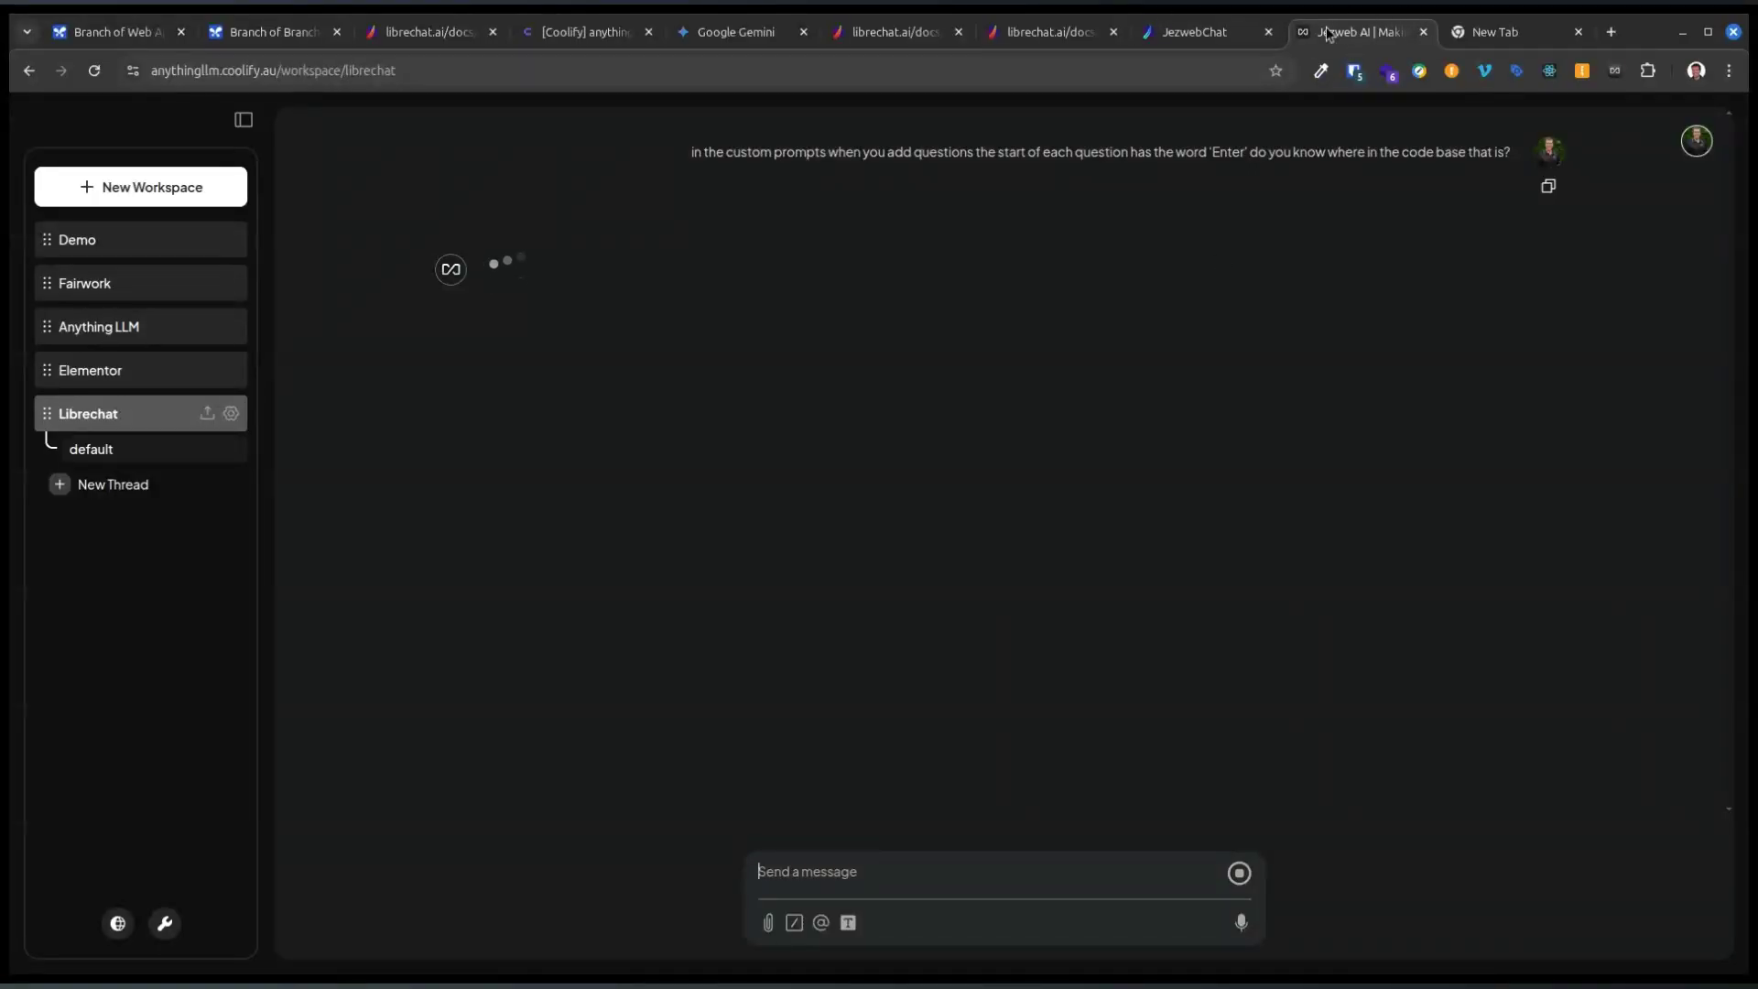
Step: Switch to Coolify and check the AnythingLLM service logs for progress on the pending chat request
{"action": "left_click", "coordinate": [590, 37]}
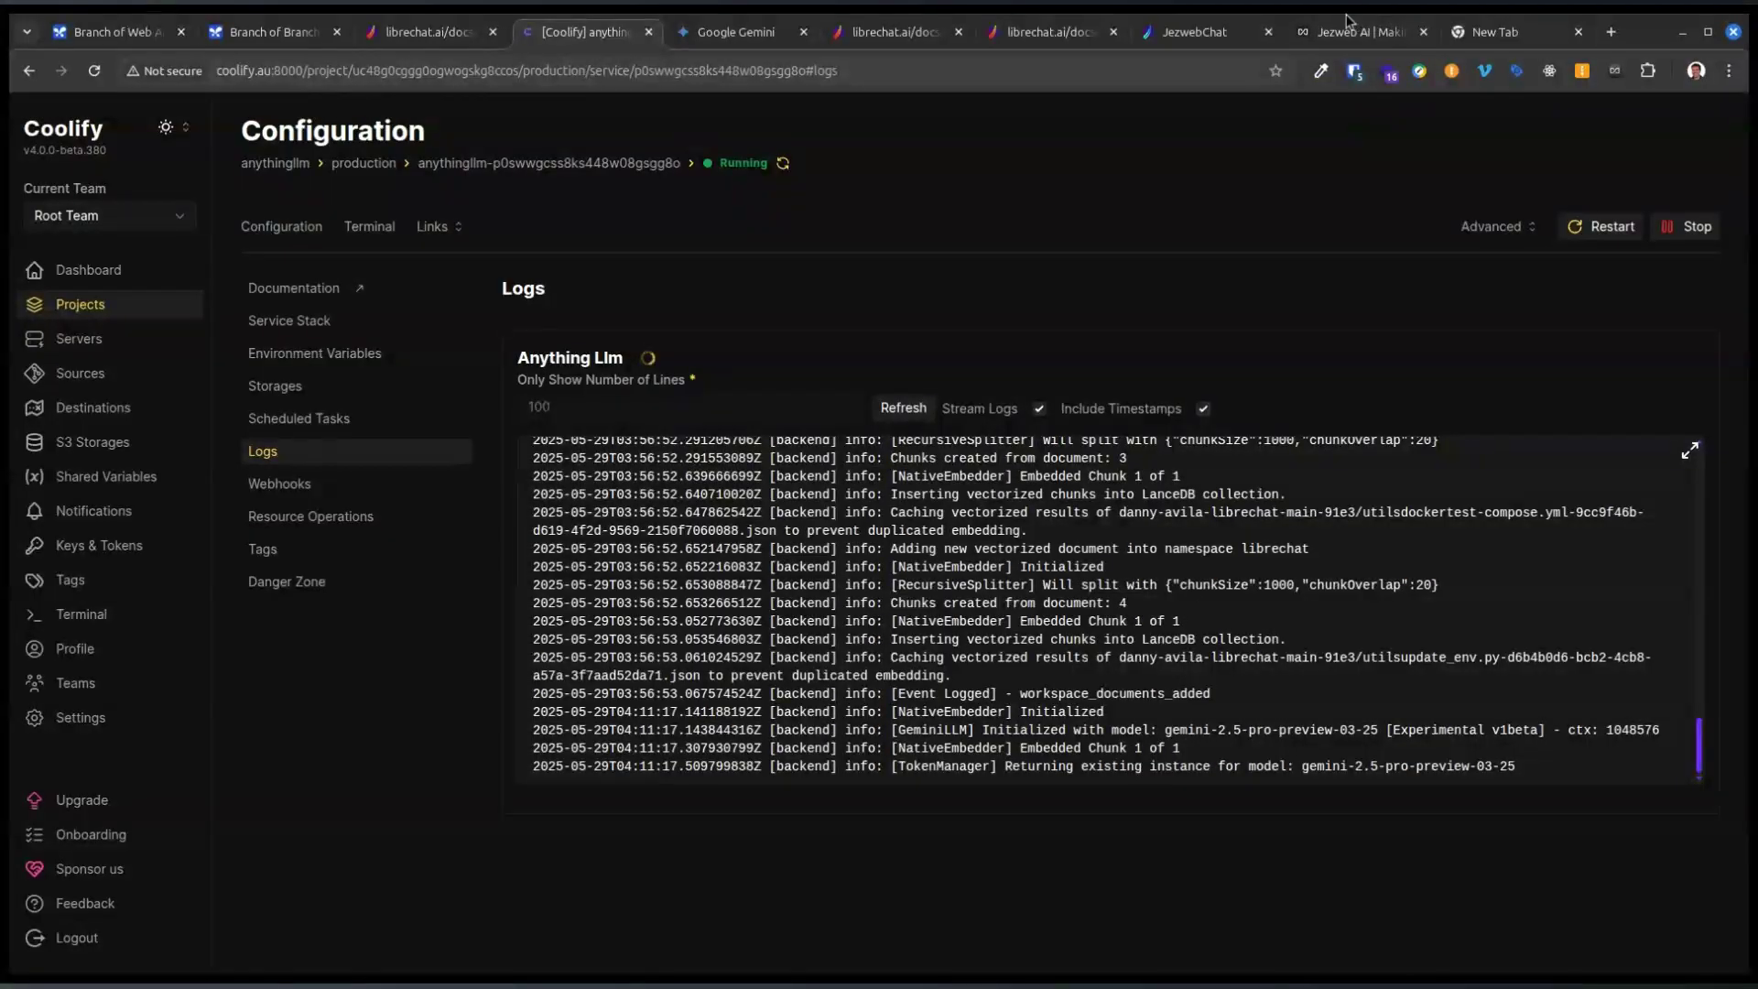
{"action": "mouse_move", "coordinate": [1347, 20]}
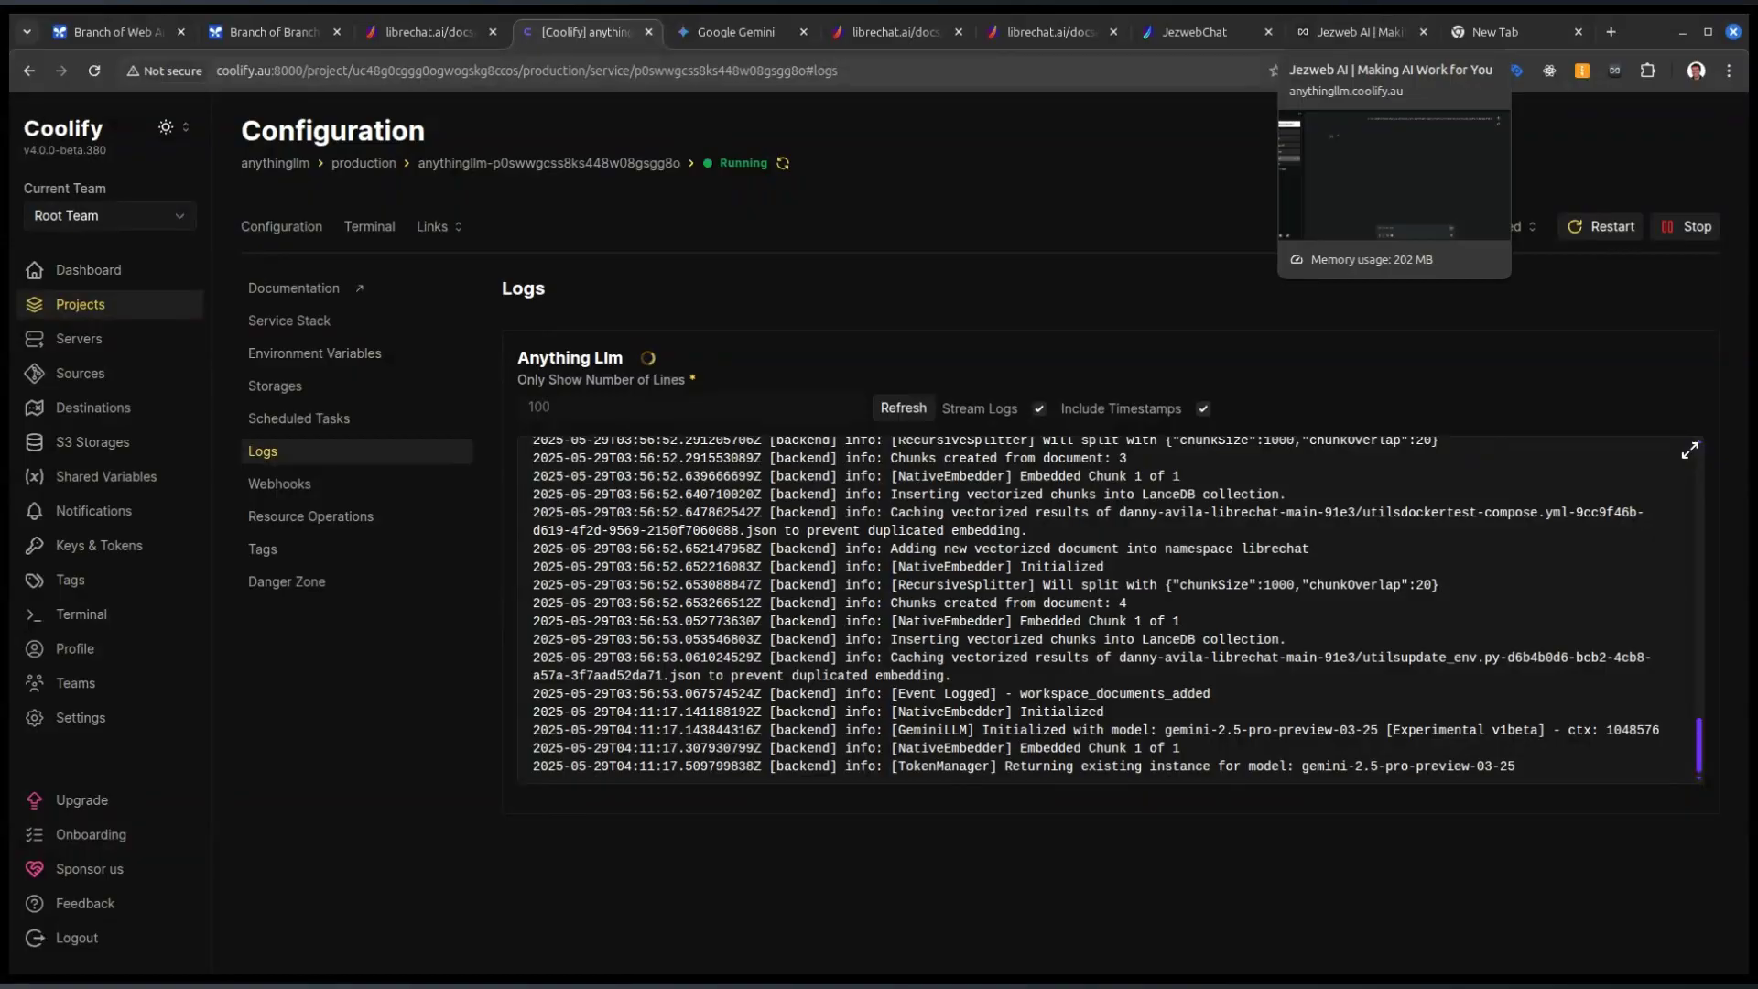
{"action": "left_click", "coordinate": [1351, 34]}
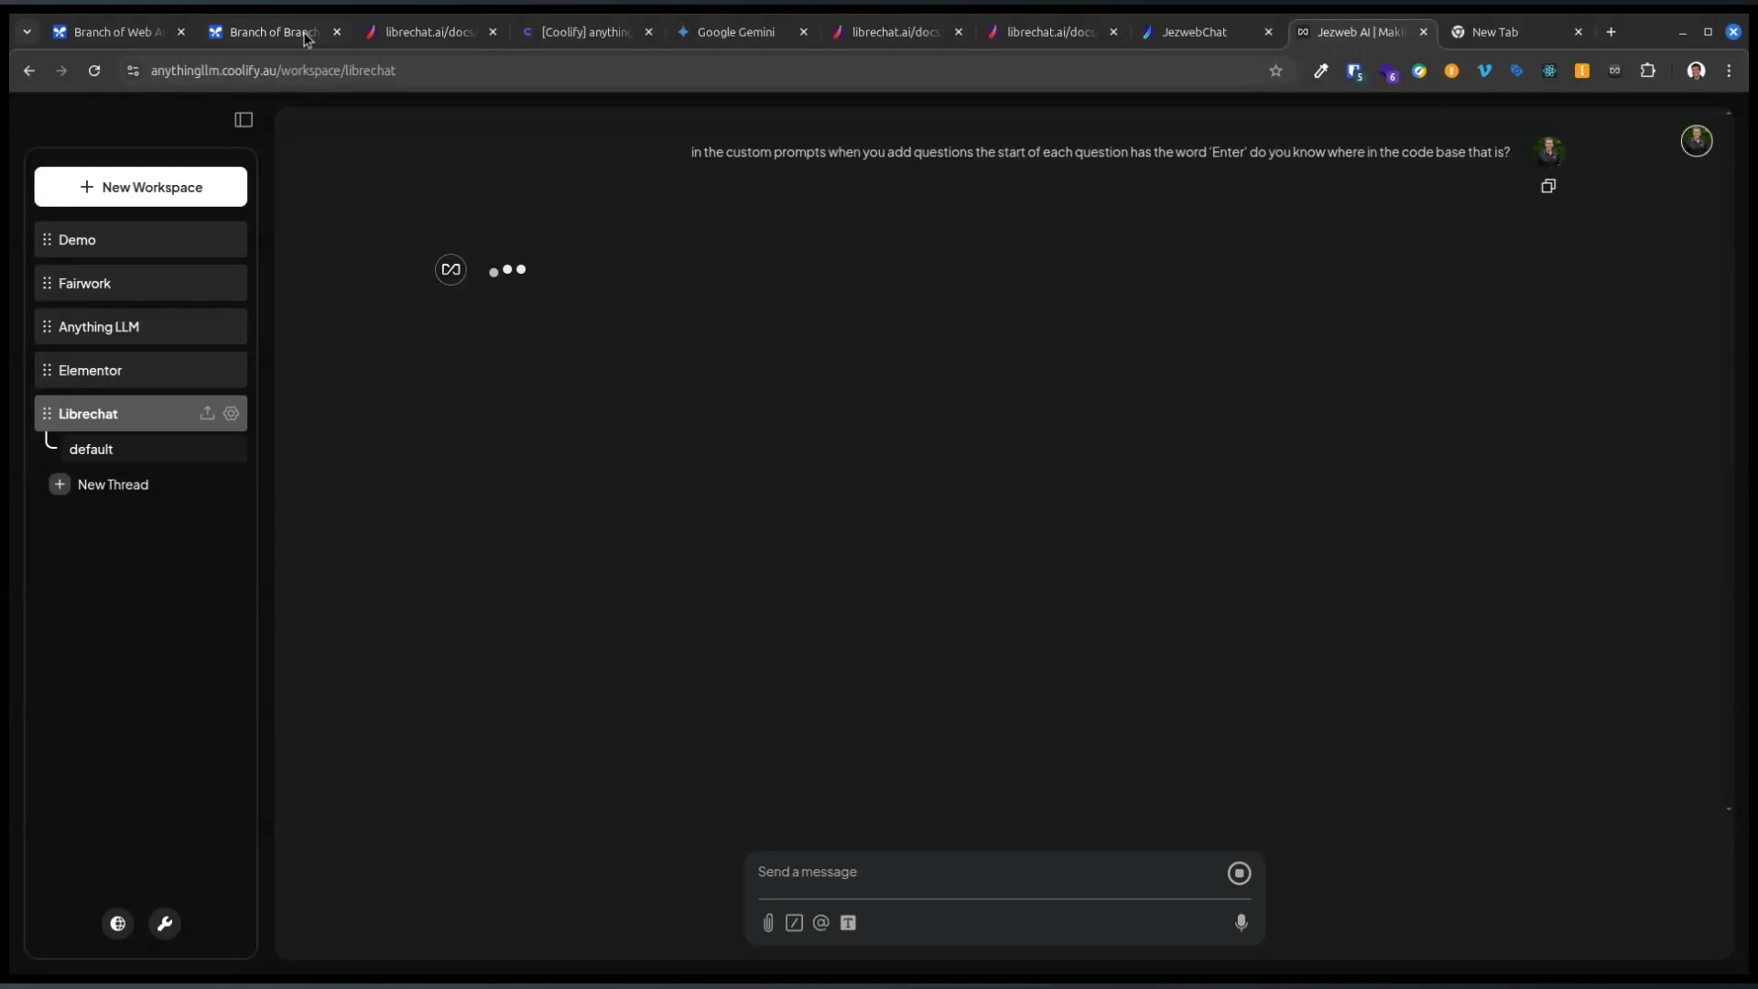
{"action": "left_click", "coordinate": [594, 35]}
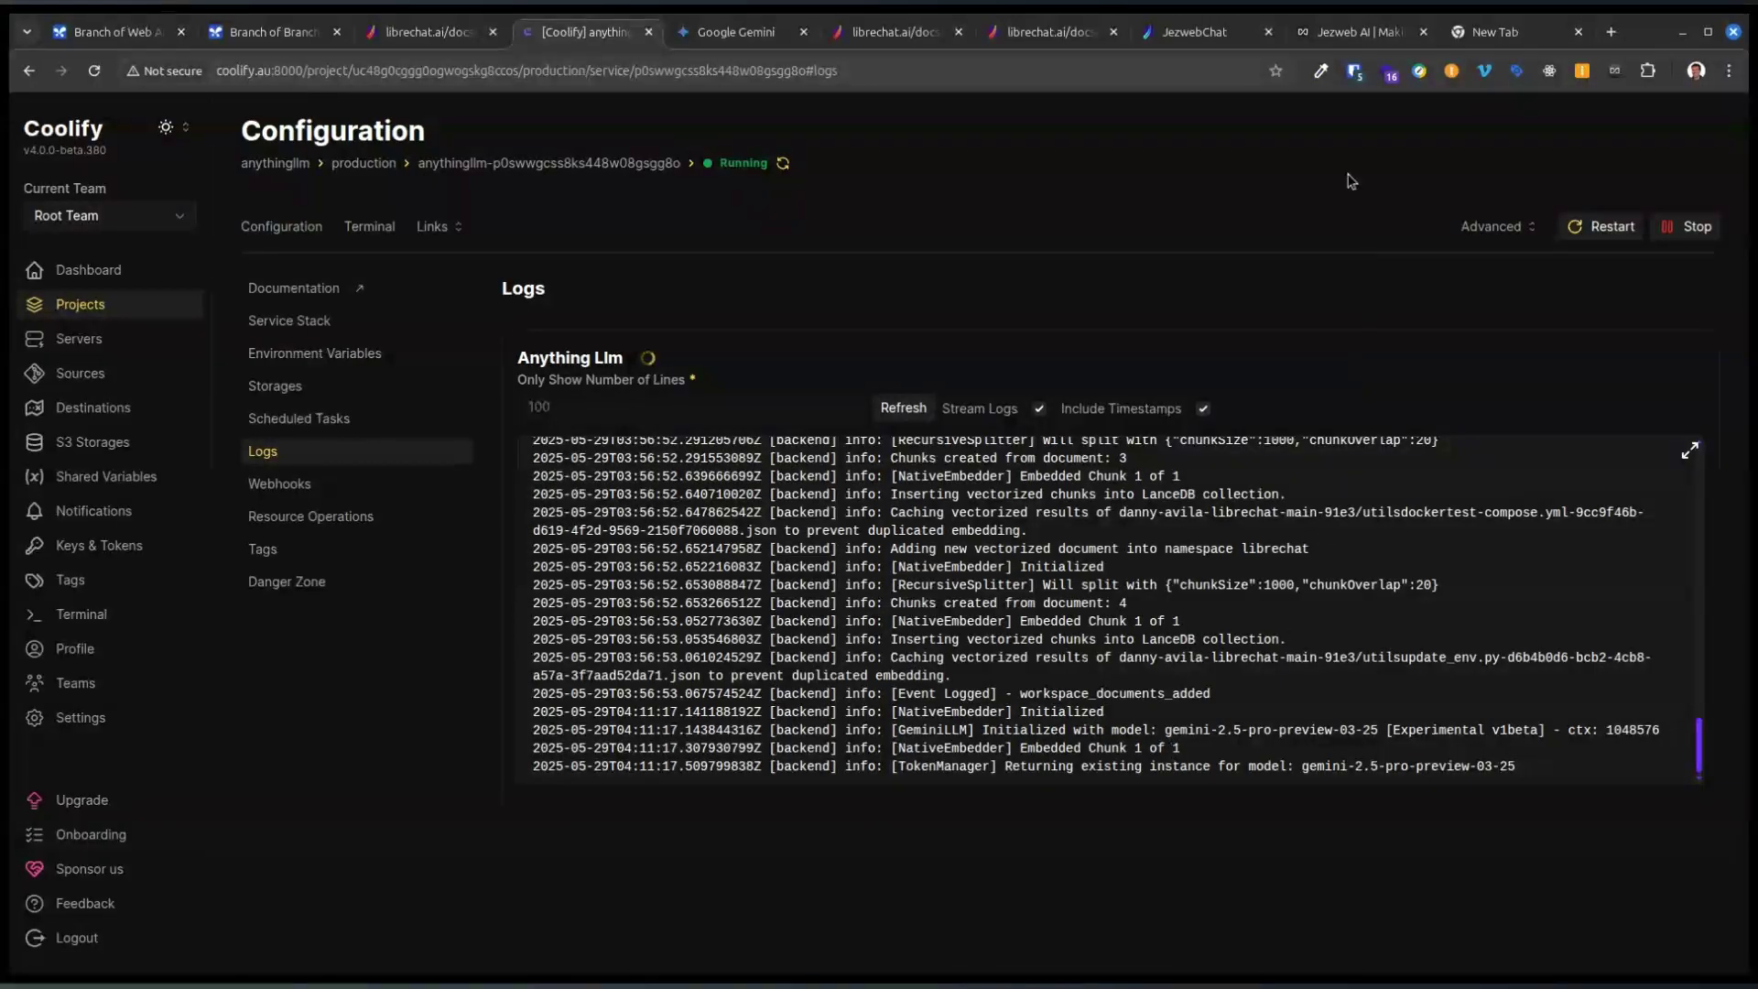
{"action": "left_click", "coordinate": [1337, 31]}
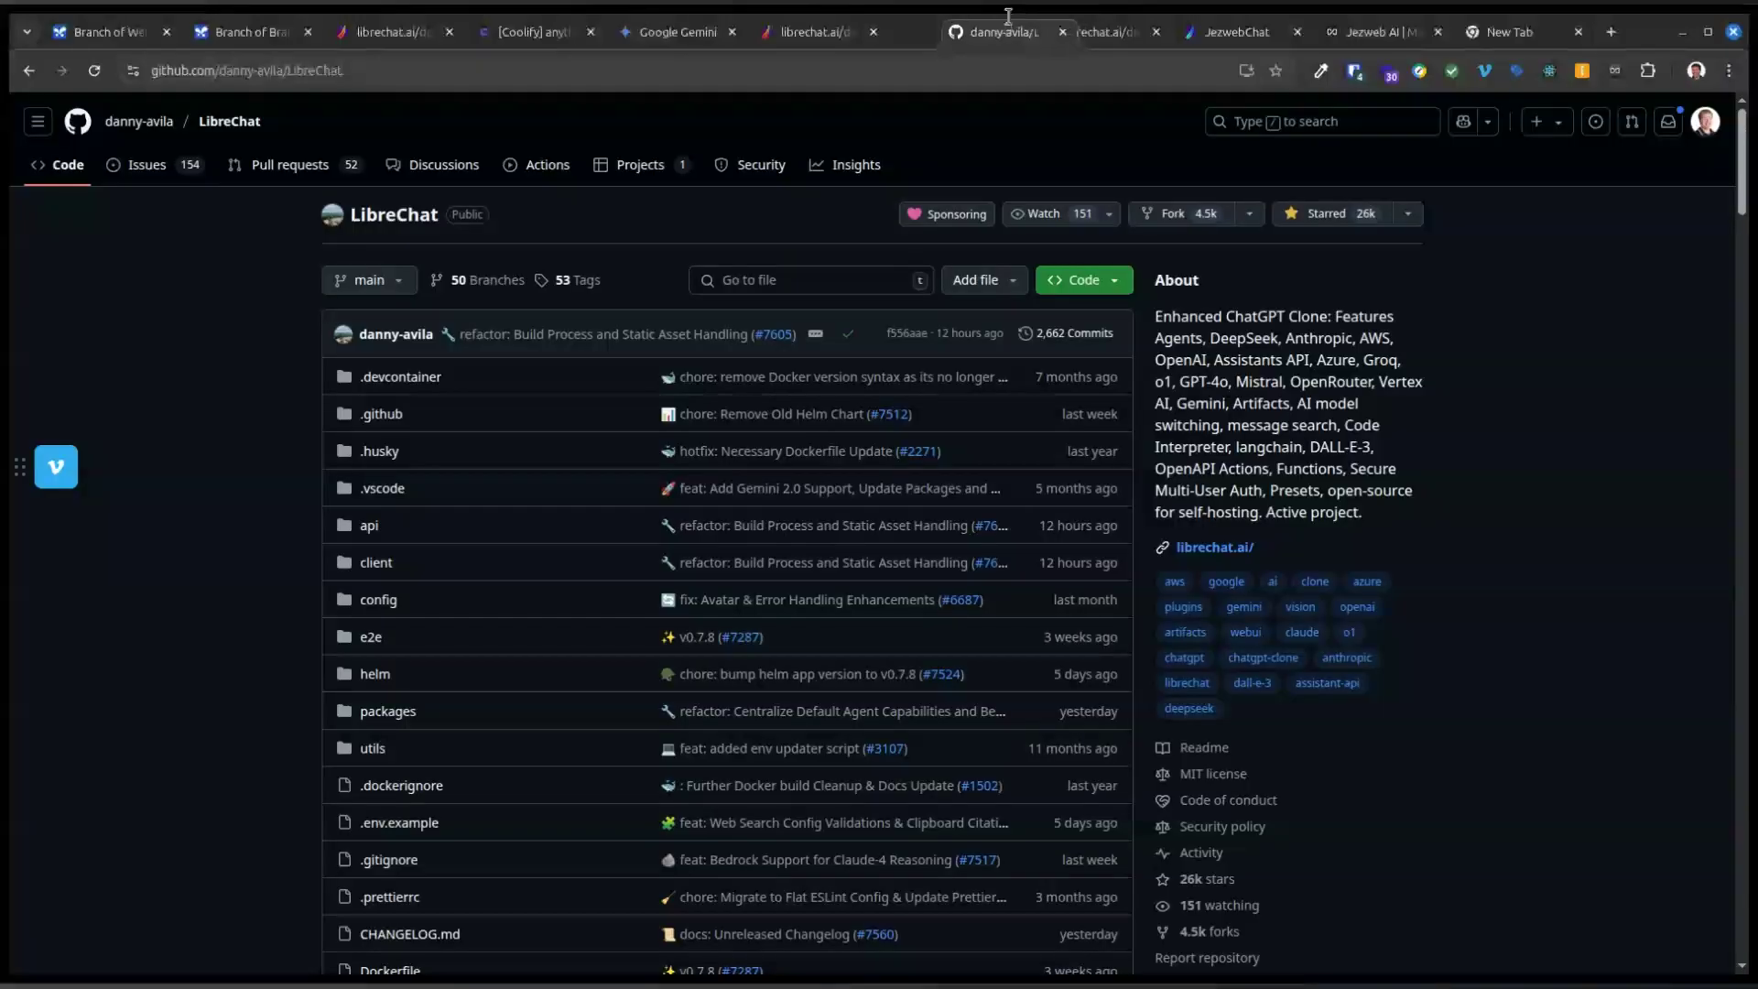
Step: Return to the AnythingLLM Librechat chat and send the follow-up question "what about english"
{"action": "left_click", "coordinate": [1371, 32]}
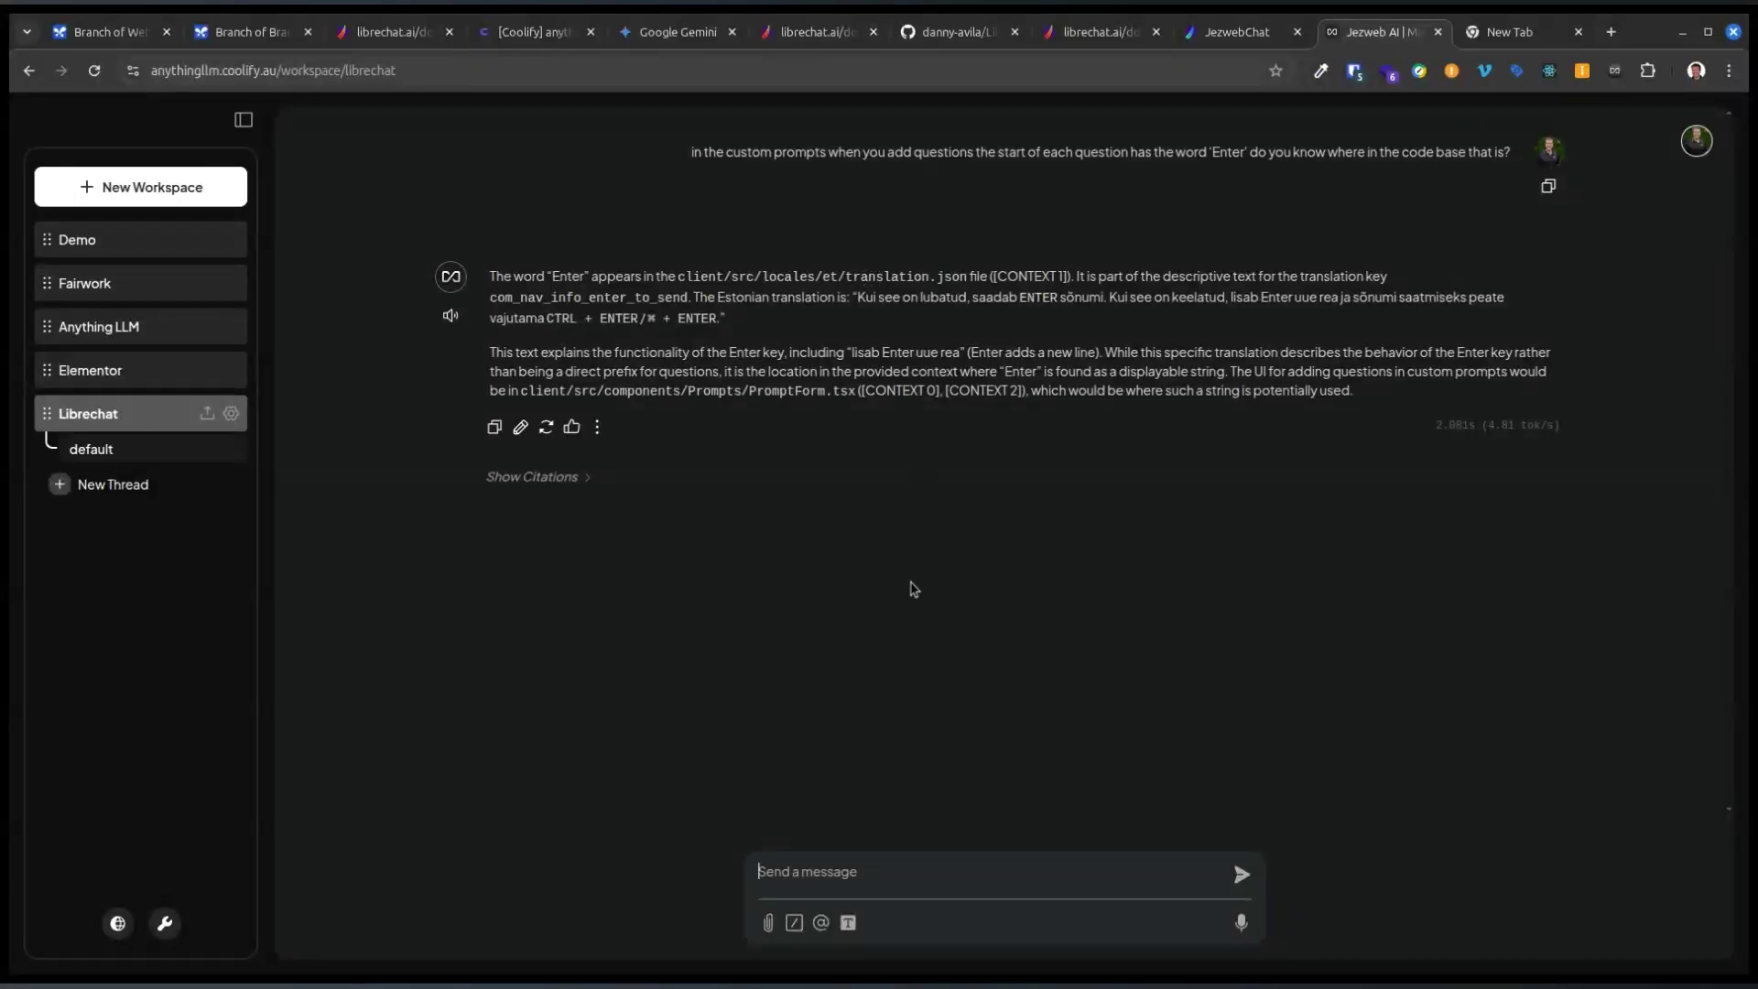
{"action": "type", "text": "what abo"}
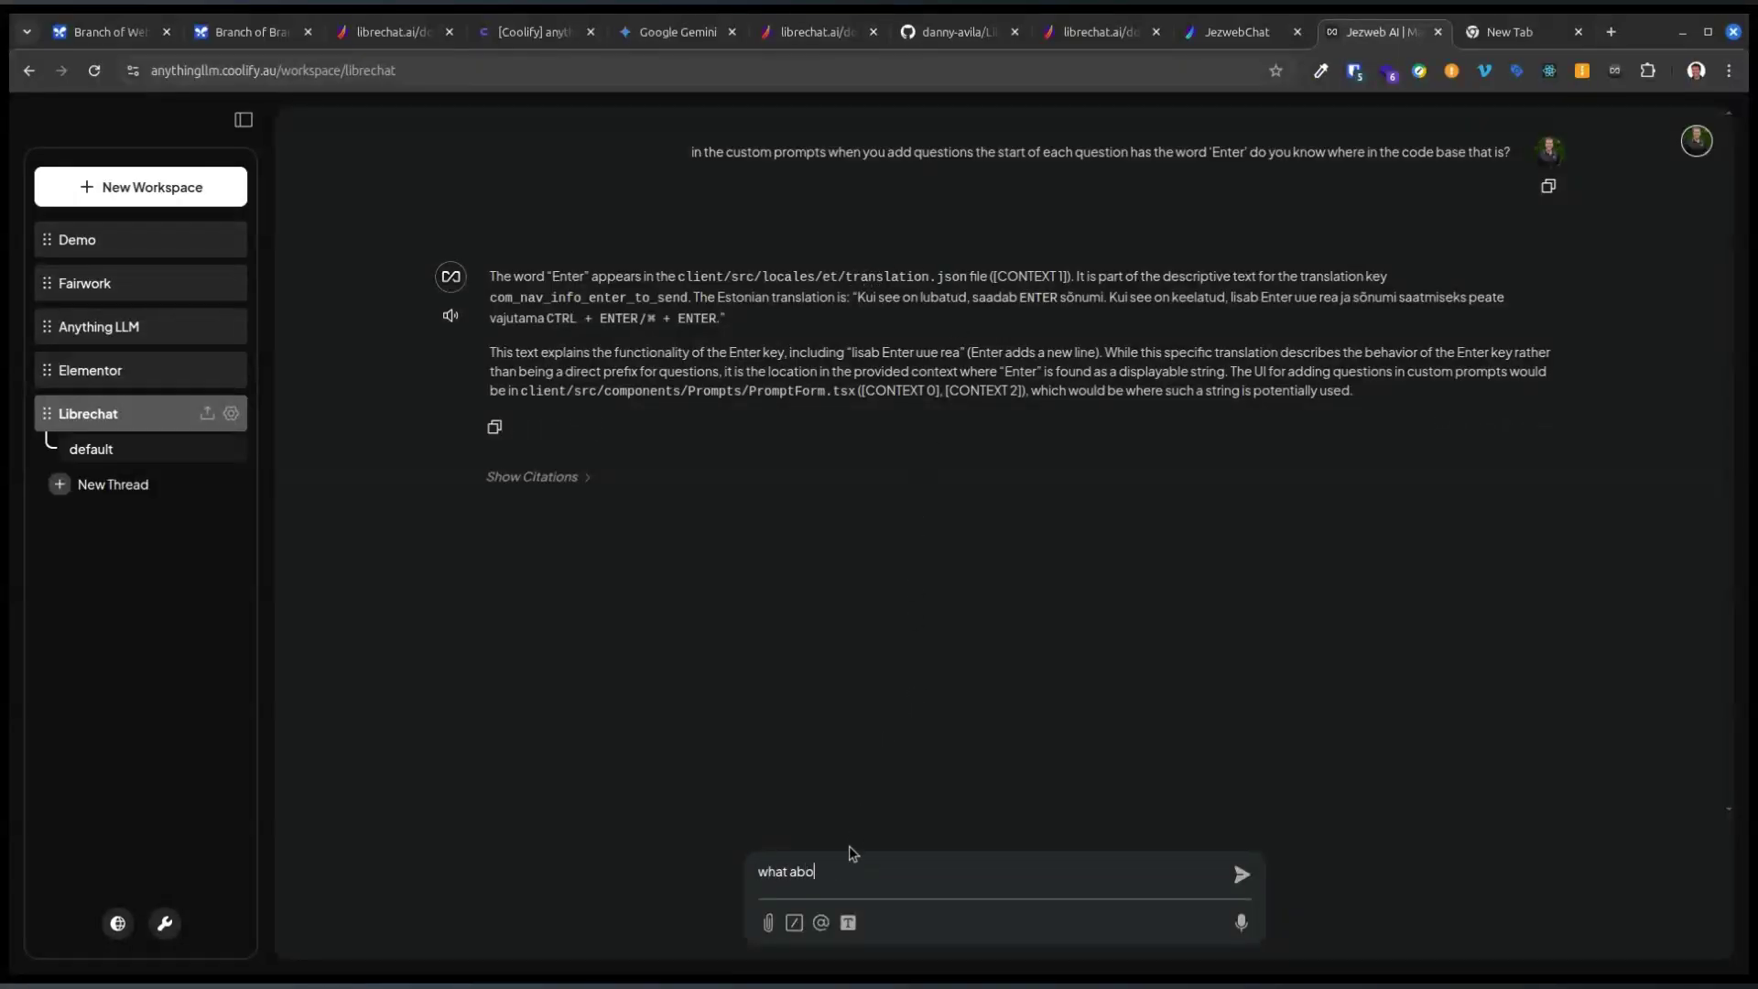
{"action": "type", "text": "ut english"}
{"action": "key", "text": "Return"}
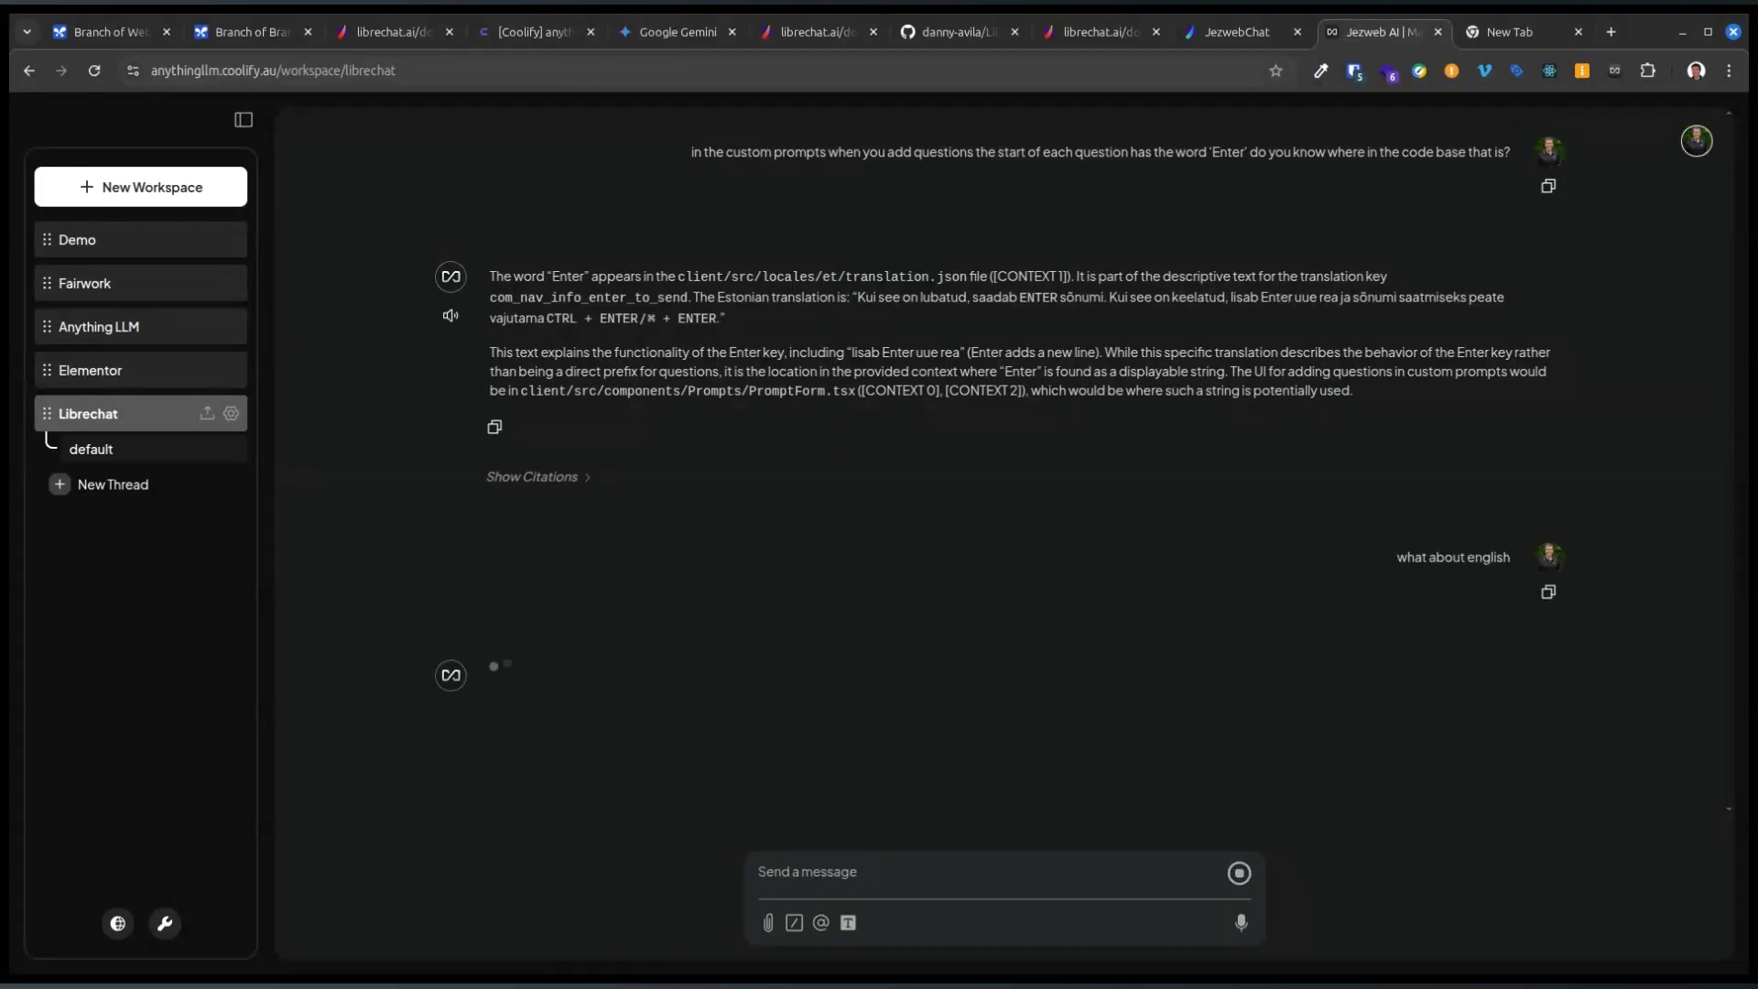
Step: Switch to the LibreChat repository on GitHub and open client/src/locales/en, moving the floating Vimeo button off the file list
{"action": "mouse_move", "coordinate": [789, 275]}
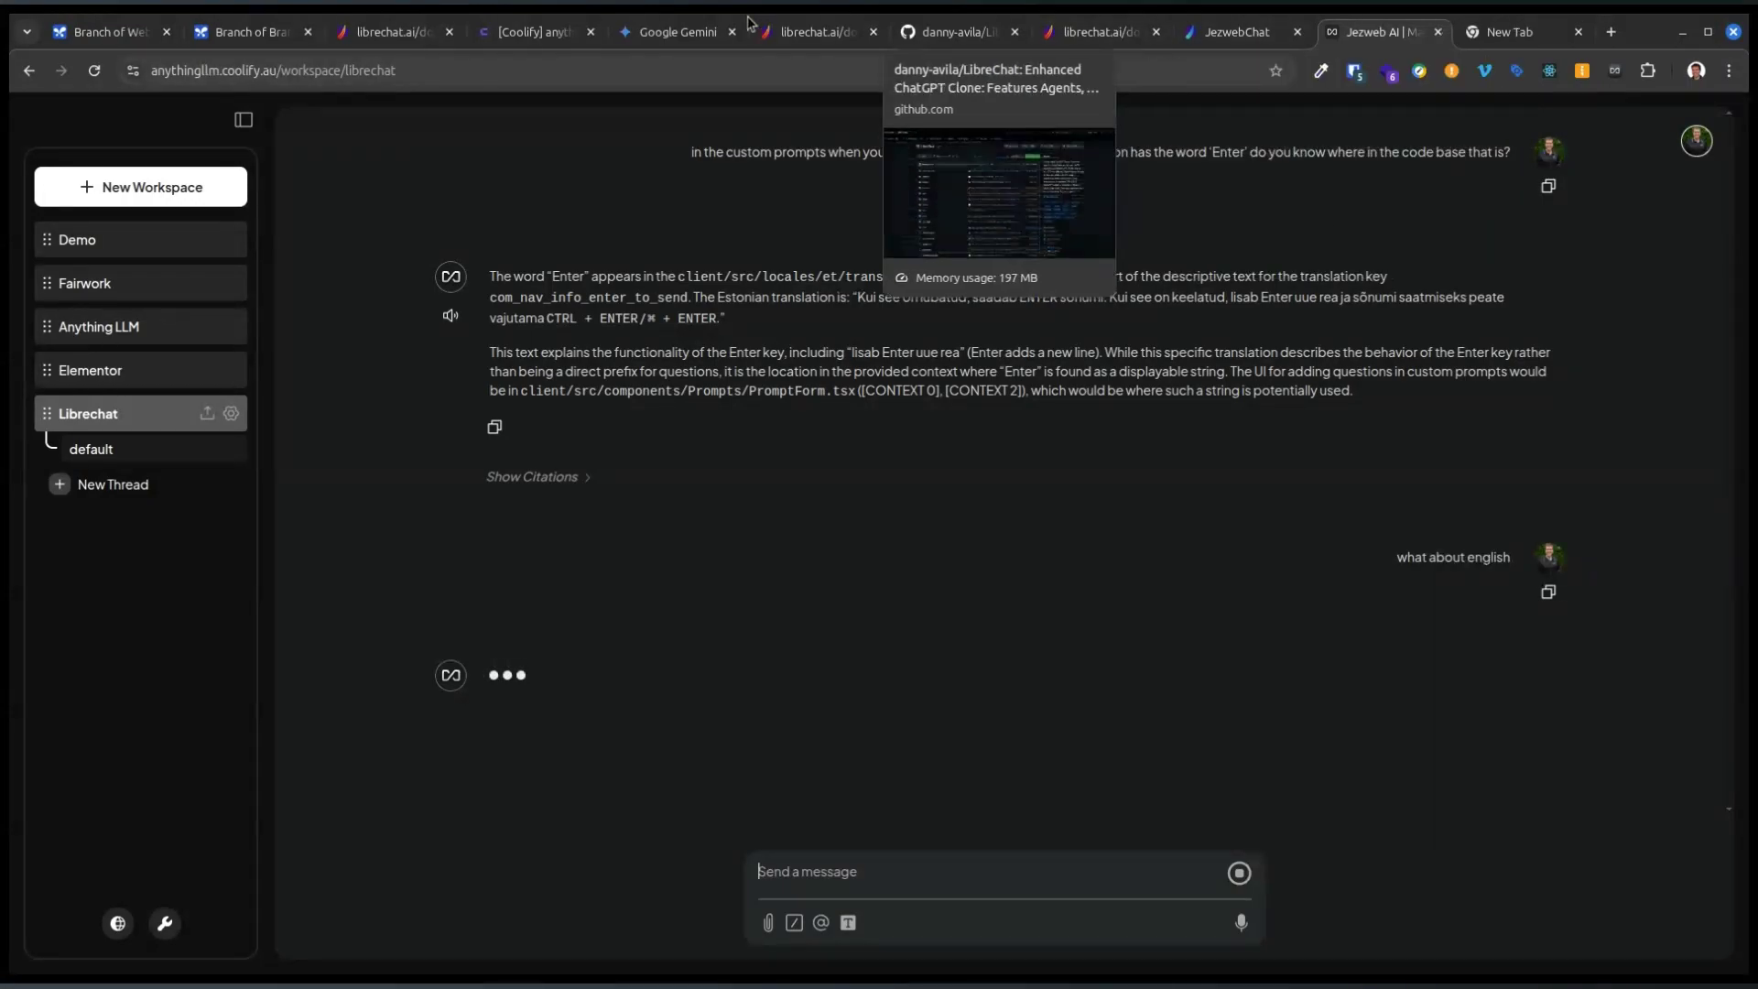
{"action": "left_click", "coordinate": [957, 31]}
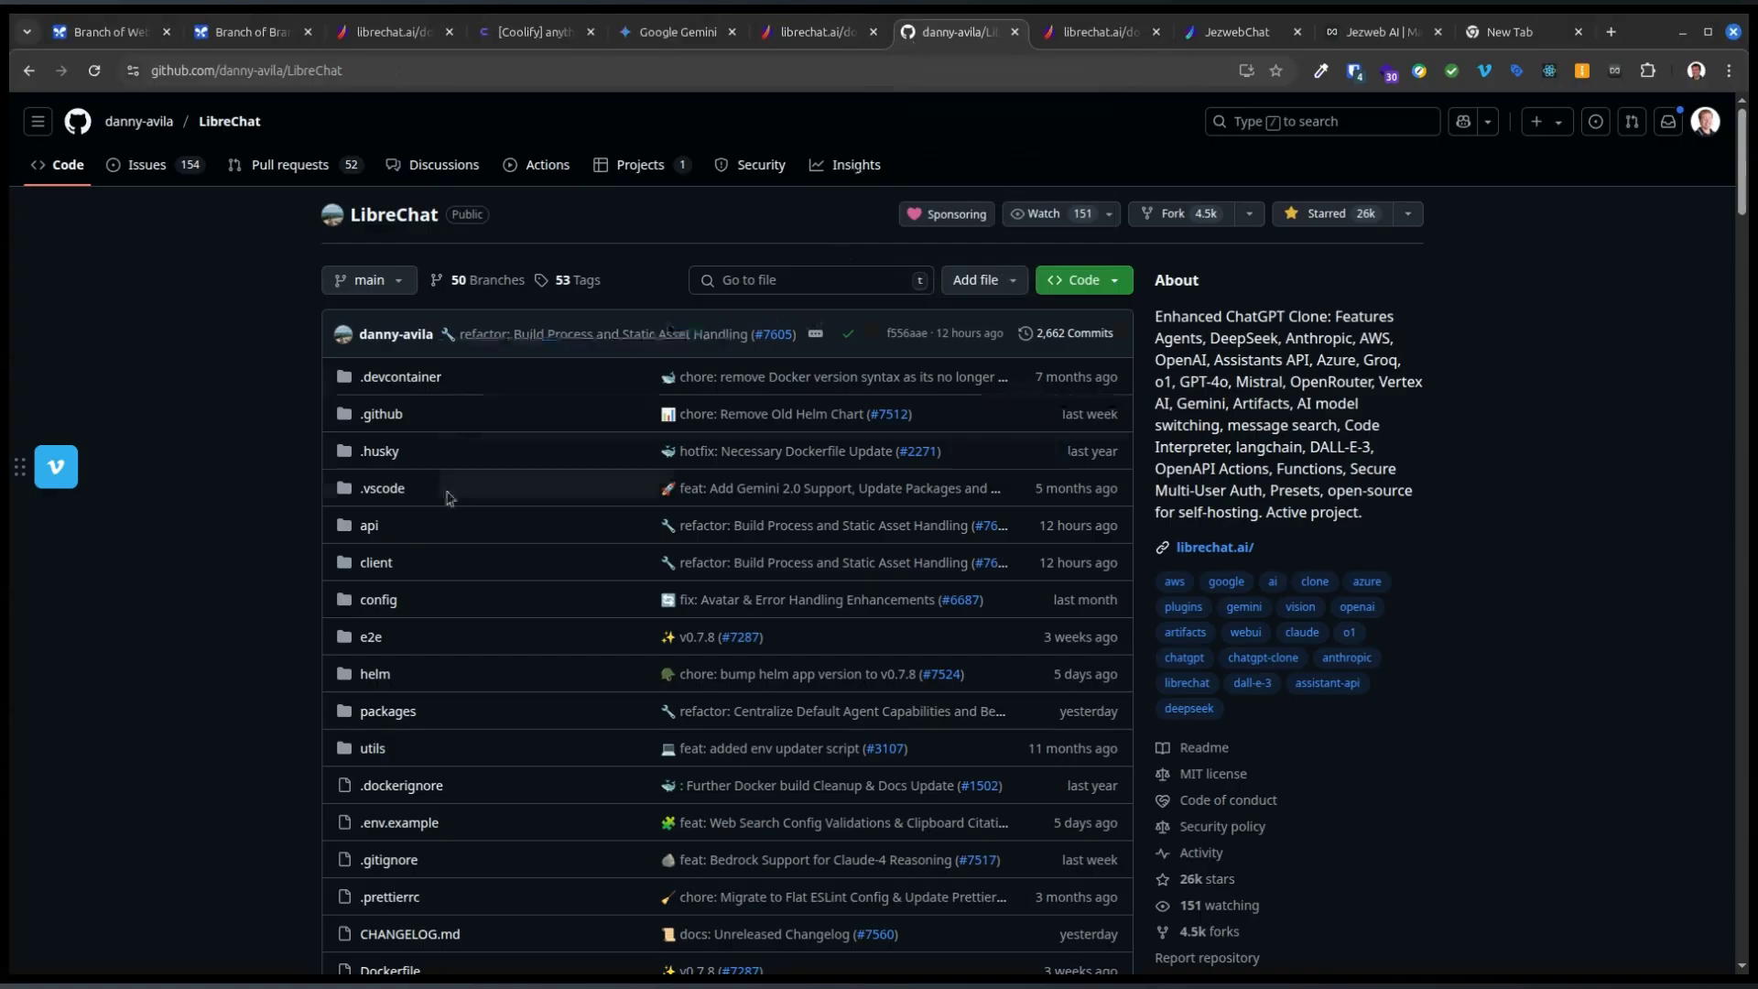
{"action": "left_click", "coordinate": [378, 562]}
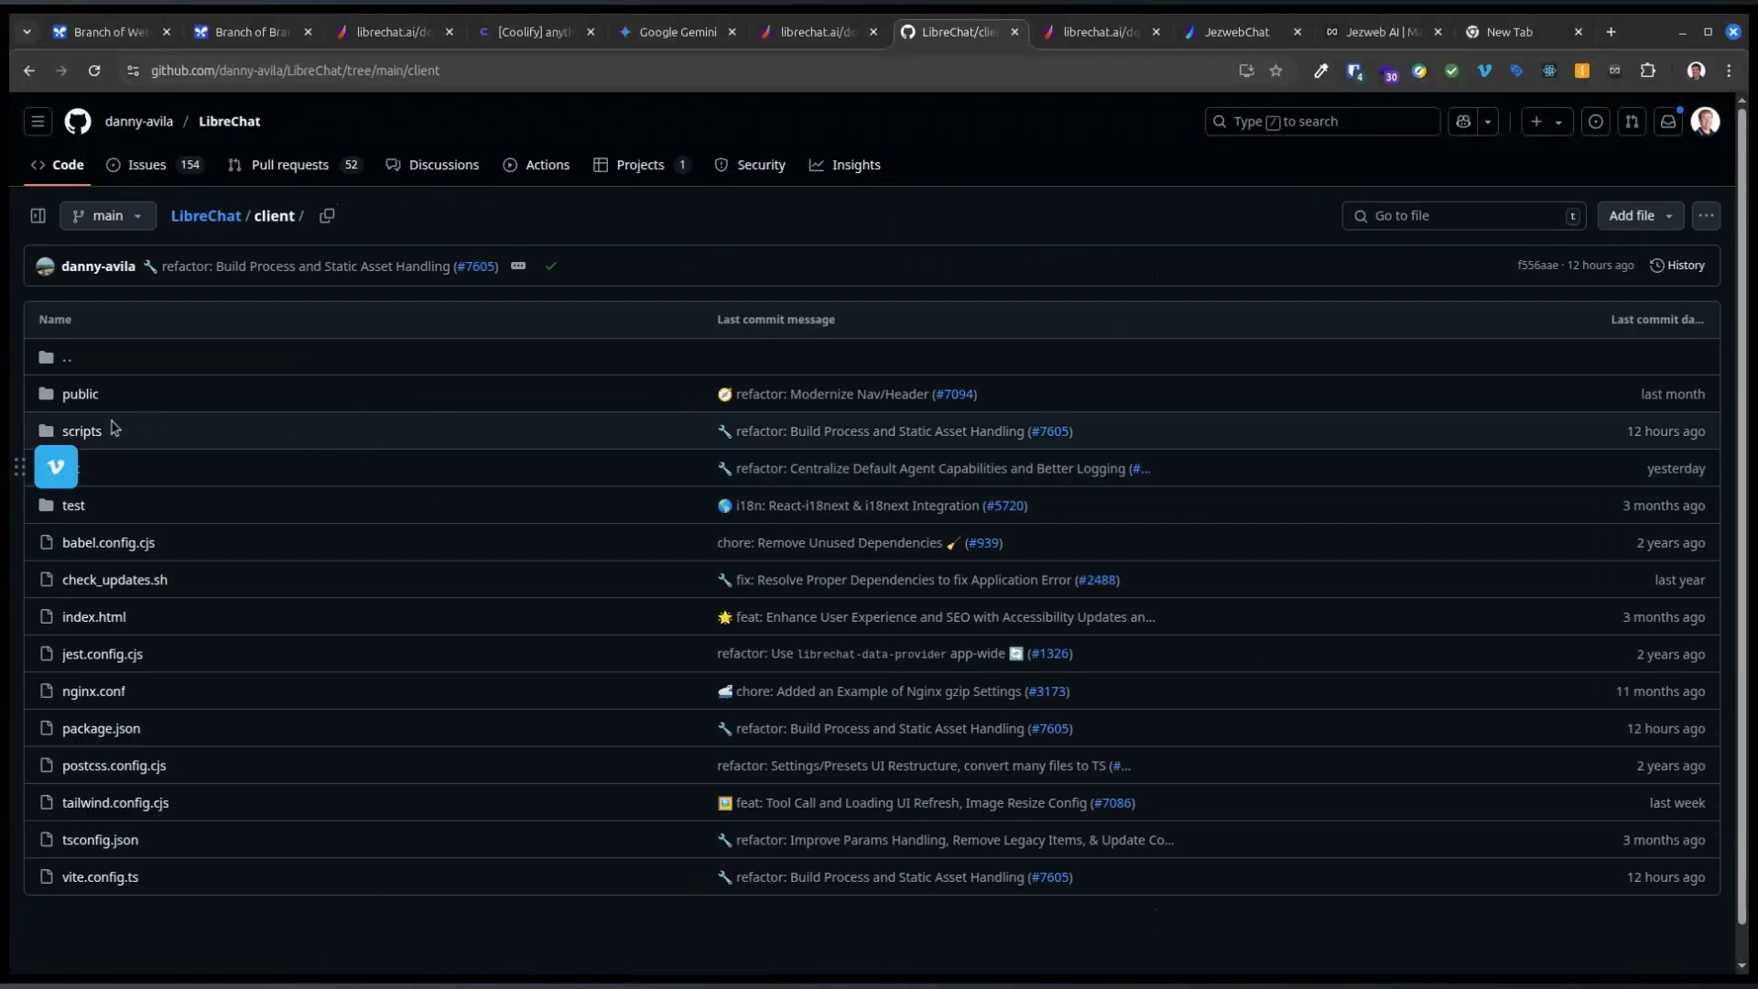
{"action": "left_click_drag", "start_coordinate": [19, 467], "coordinate": [13, 98]}
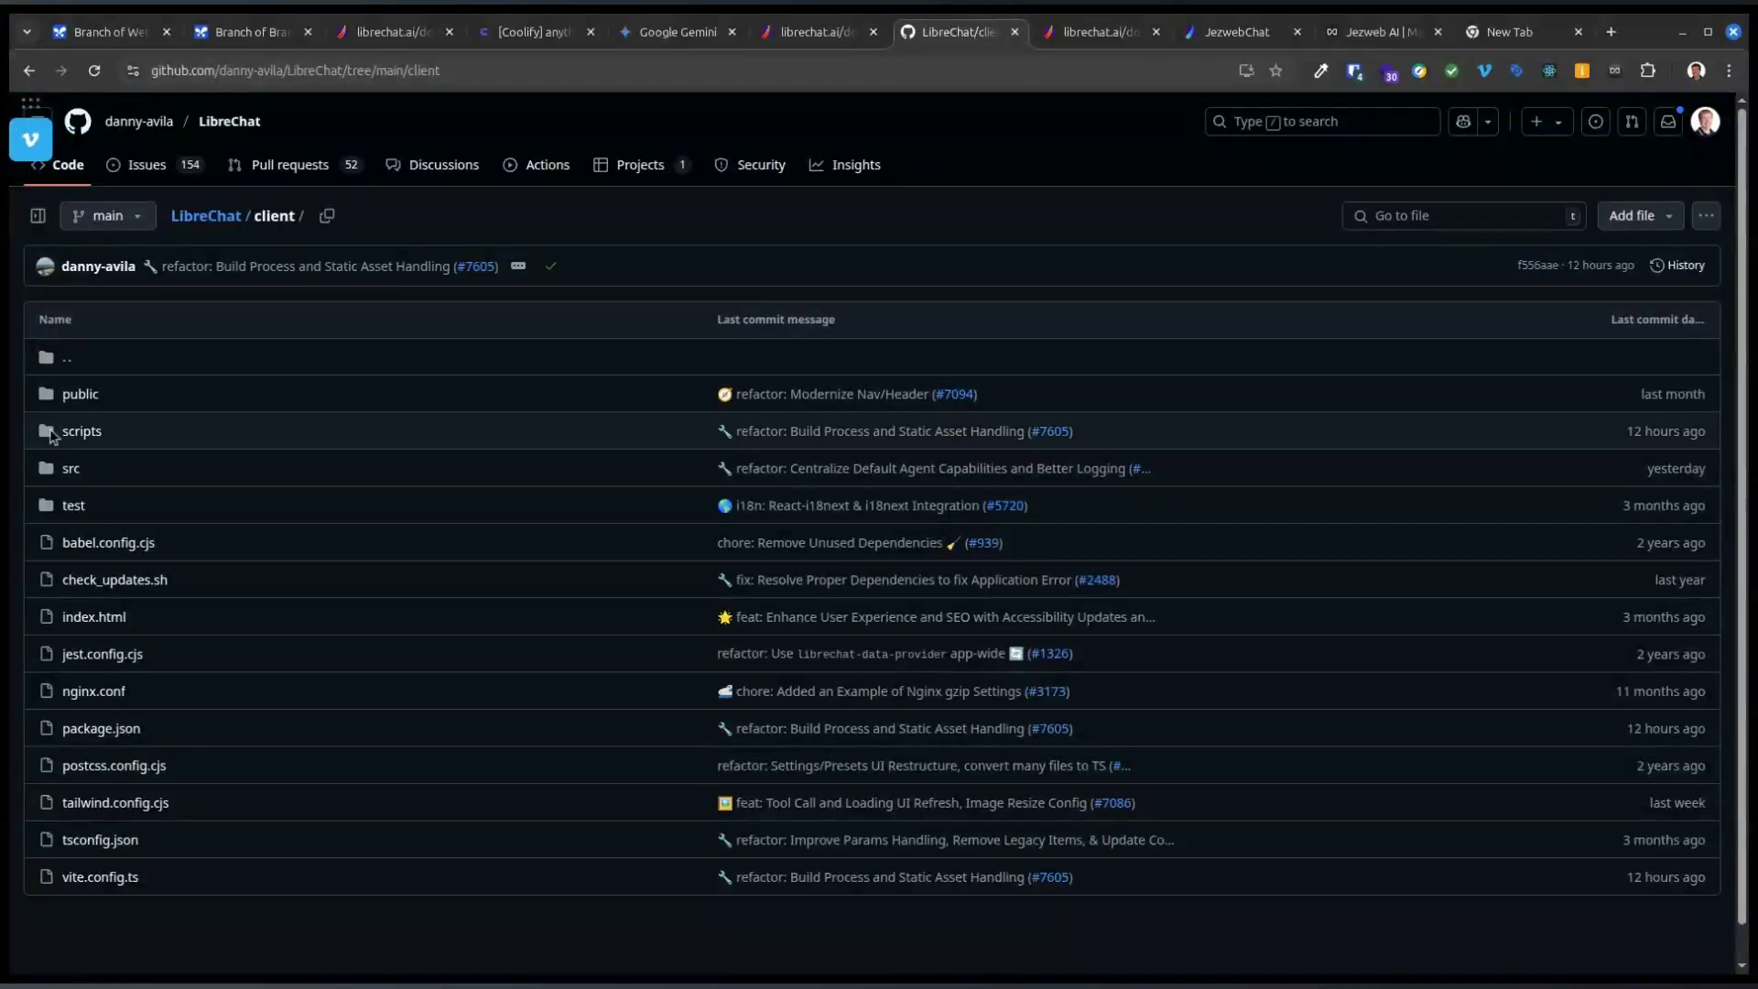
{"action": "left_click", "coordinate": [71, 469]}
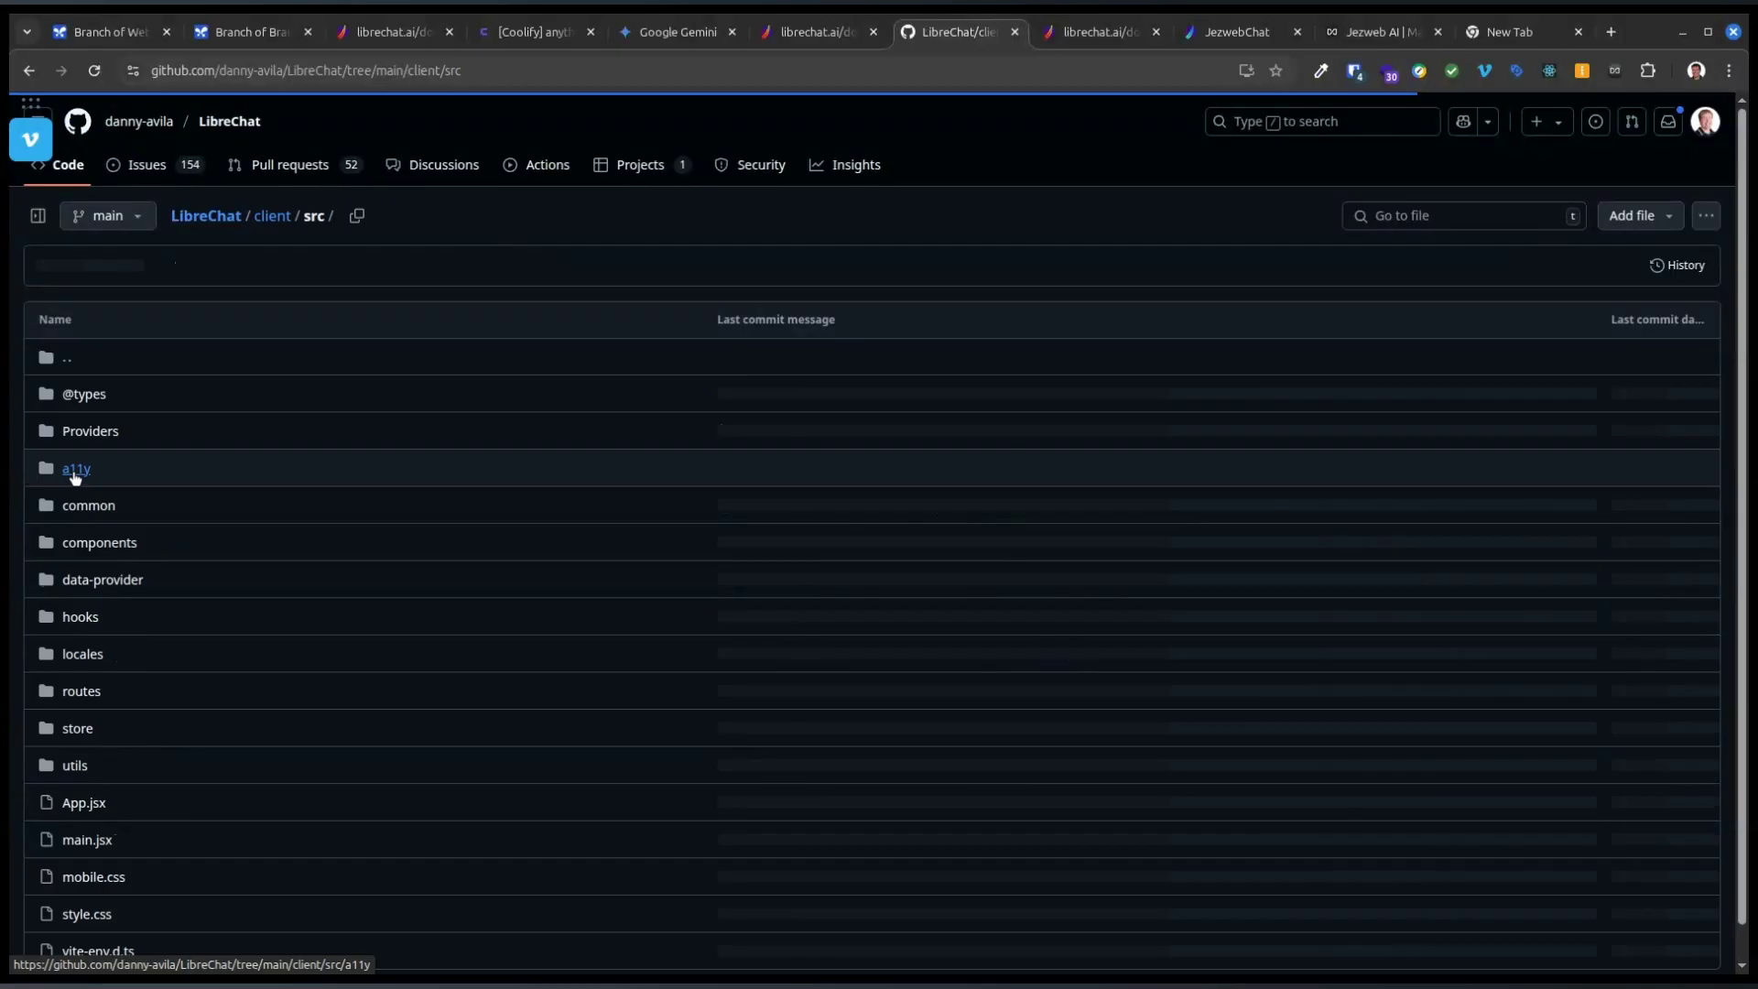
{"action": "mouse_move", "coordinate": [32, 137]}
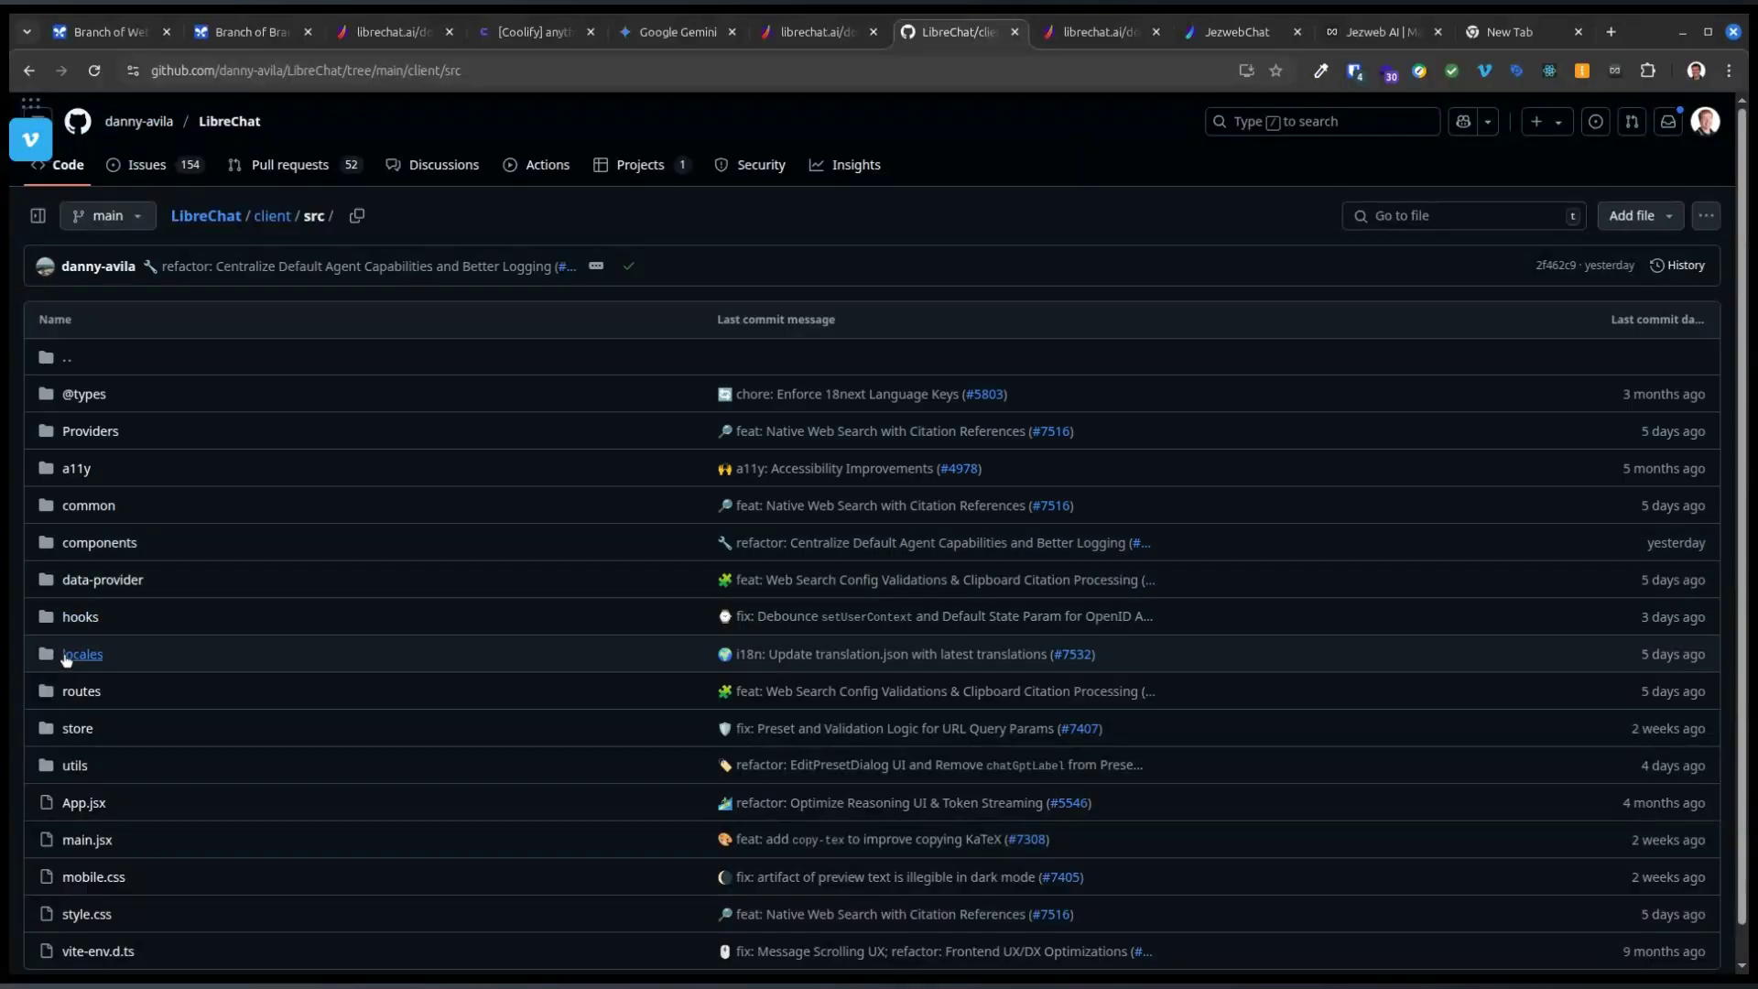
{"action": "left_click", "coordinate": [82, 655]}
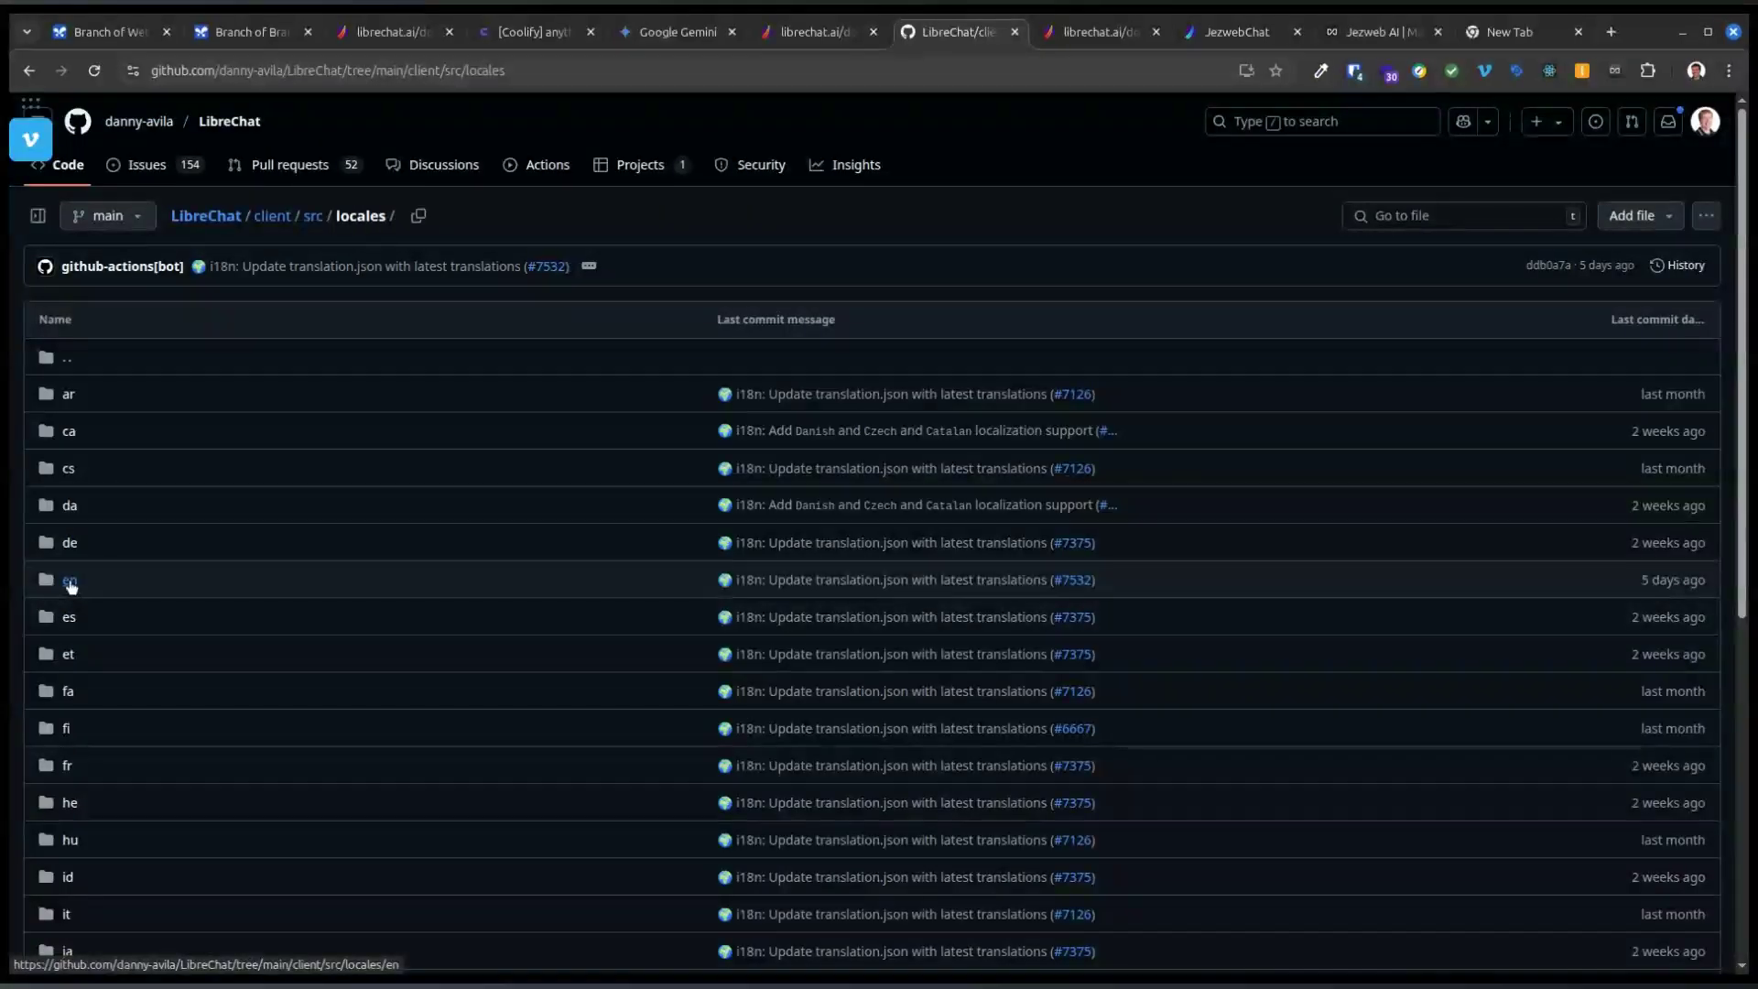
{"action": "left_click", "coordinate": [69, 583]}
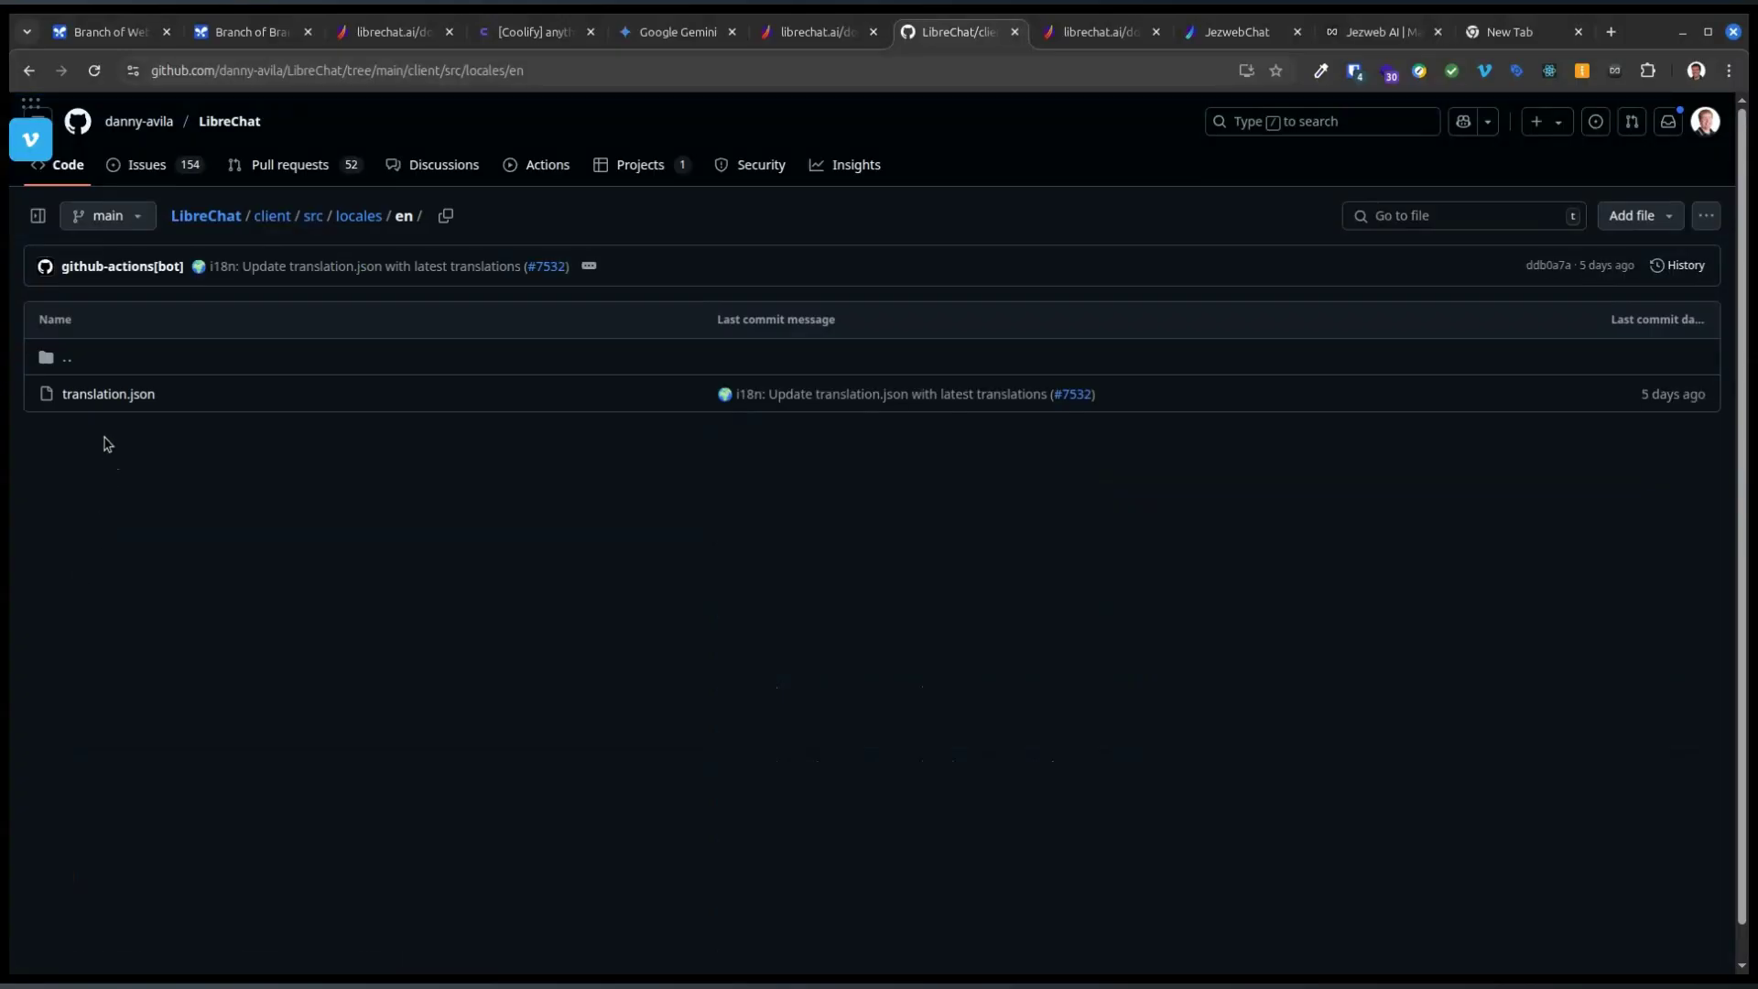
Step: Open translation.json in the en locale folder and search the page for "Enter"
{"action": "left_click", "coordinate": [100, 396]}
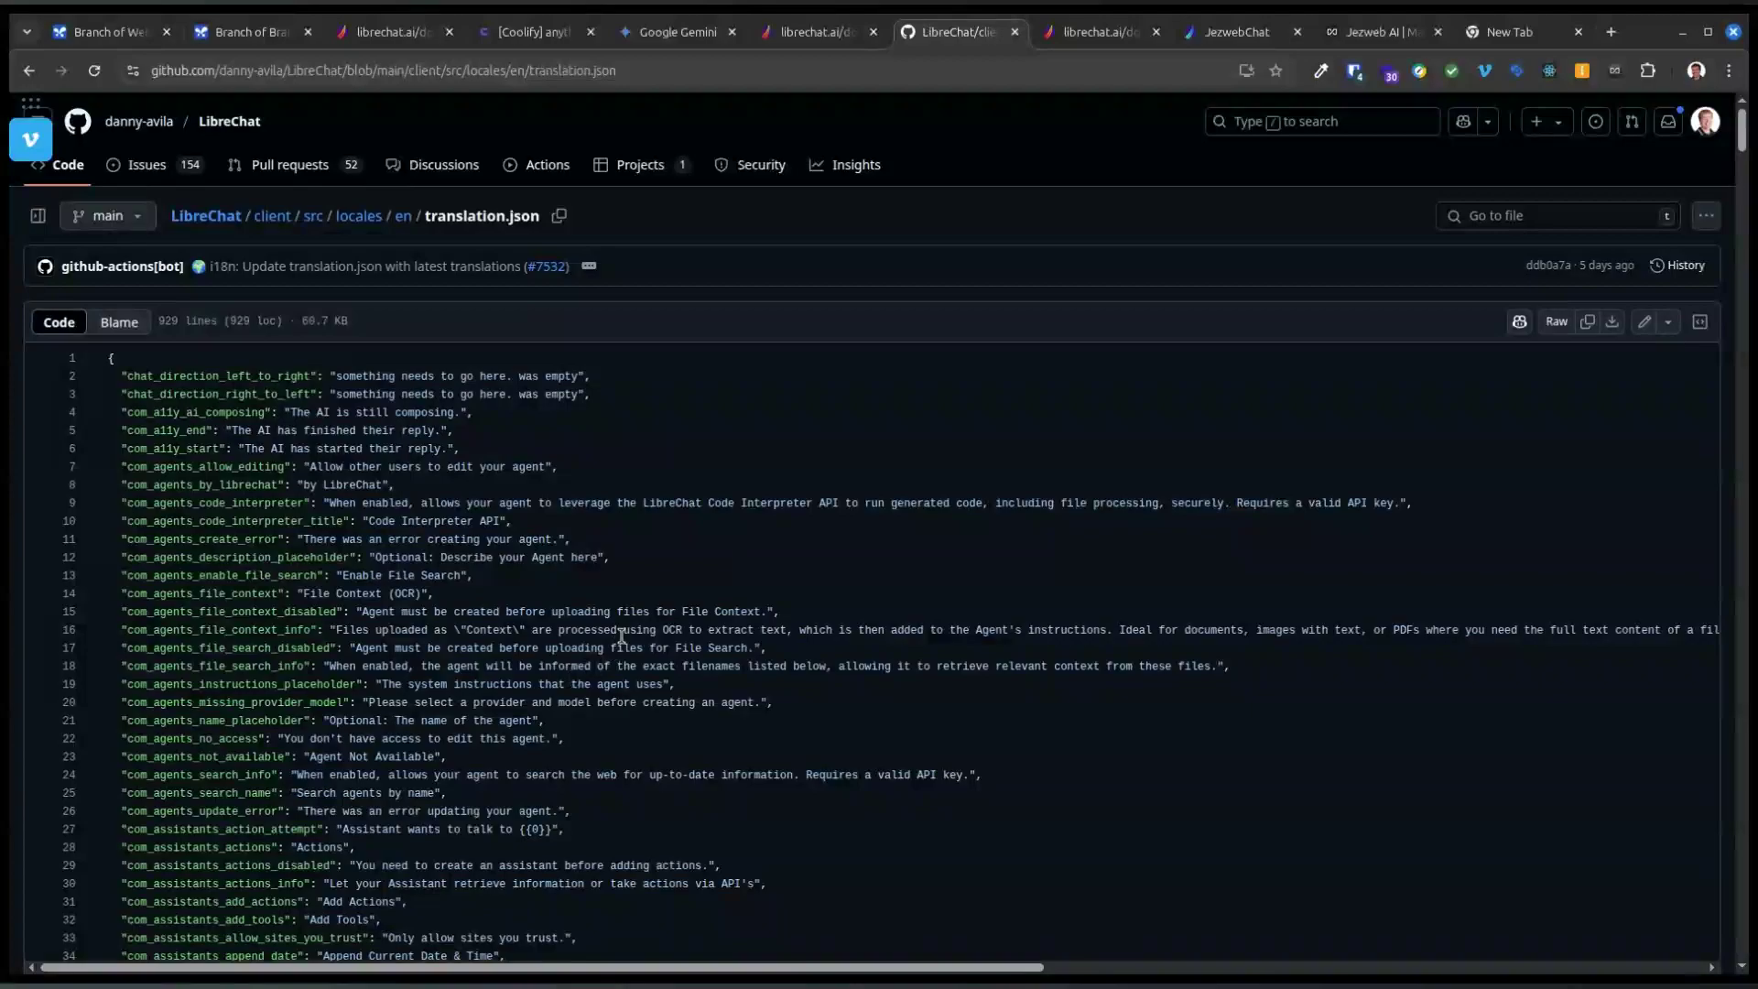
{"action": "scroll", "coordinate": [622, 636], "scroll_direction": "down", "scroll_amount": 3}
{"action": "scroll", "coordinate": [622, 636], "scroll_direction": "up", "scroll_amount": 3}
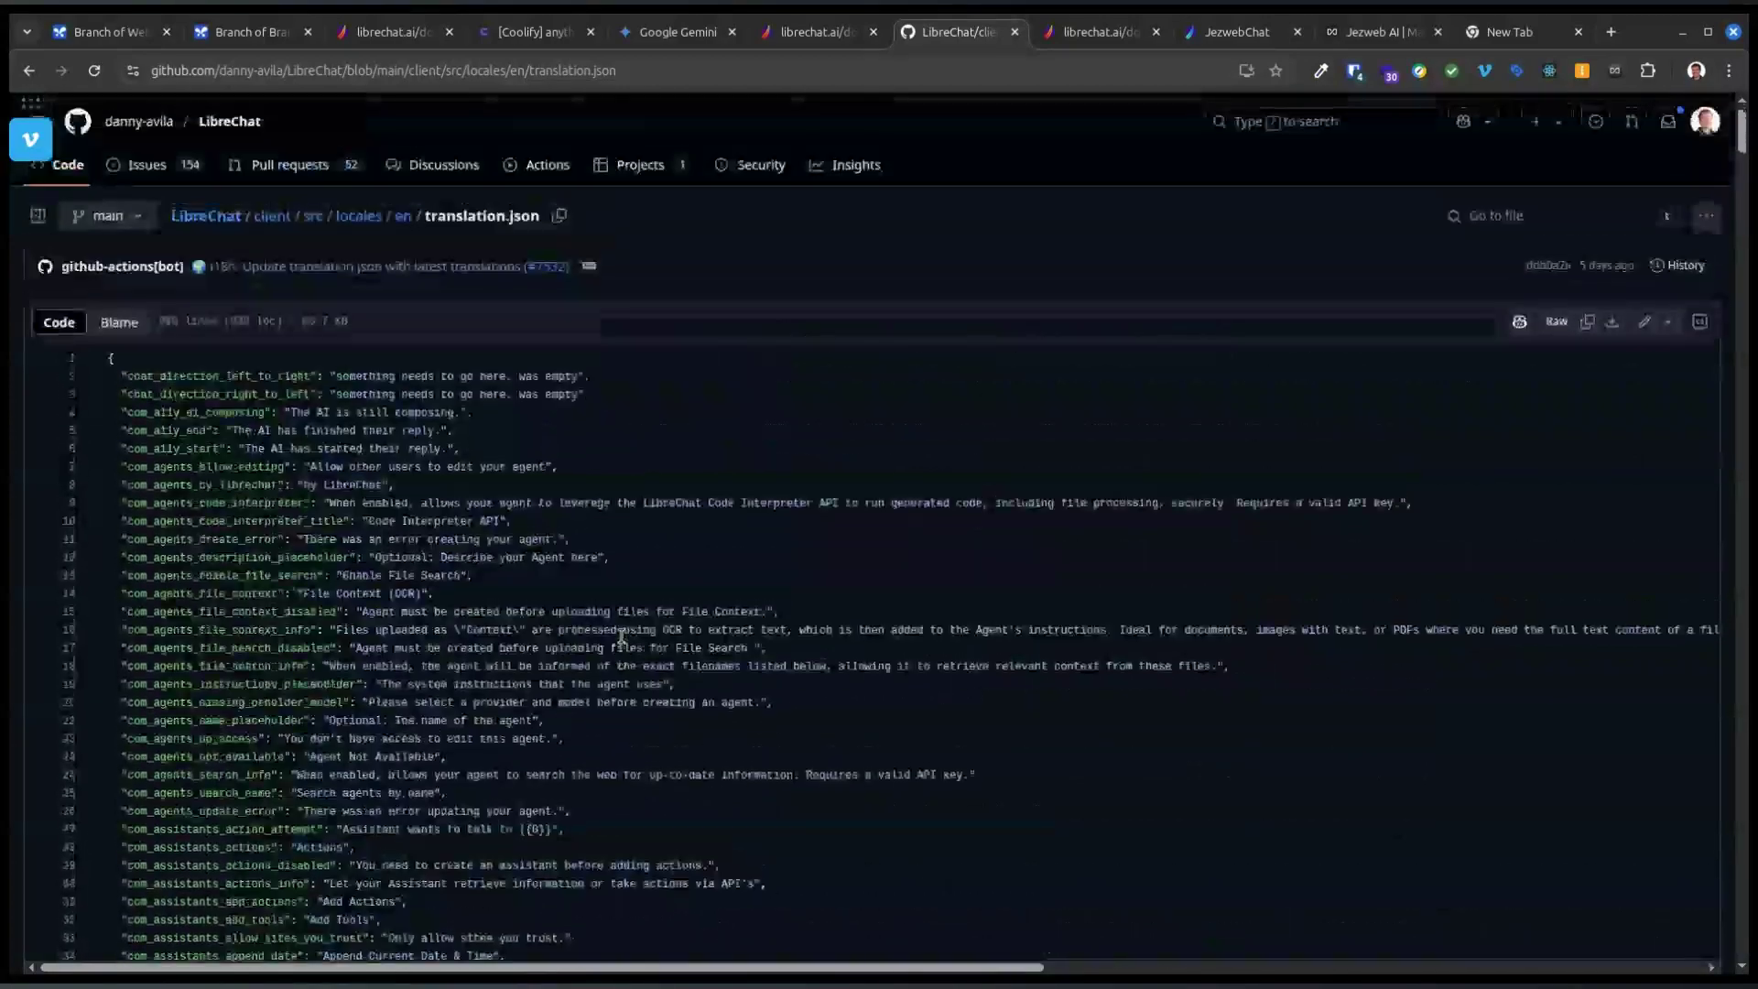
{"action": "key", "text": "ctrl+f"}
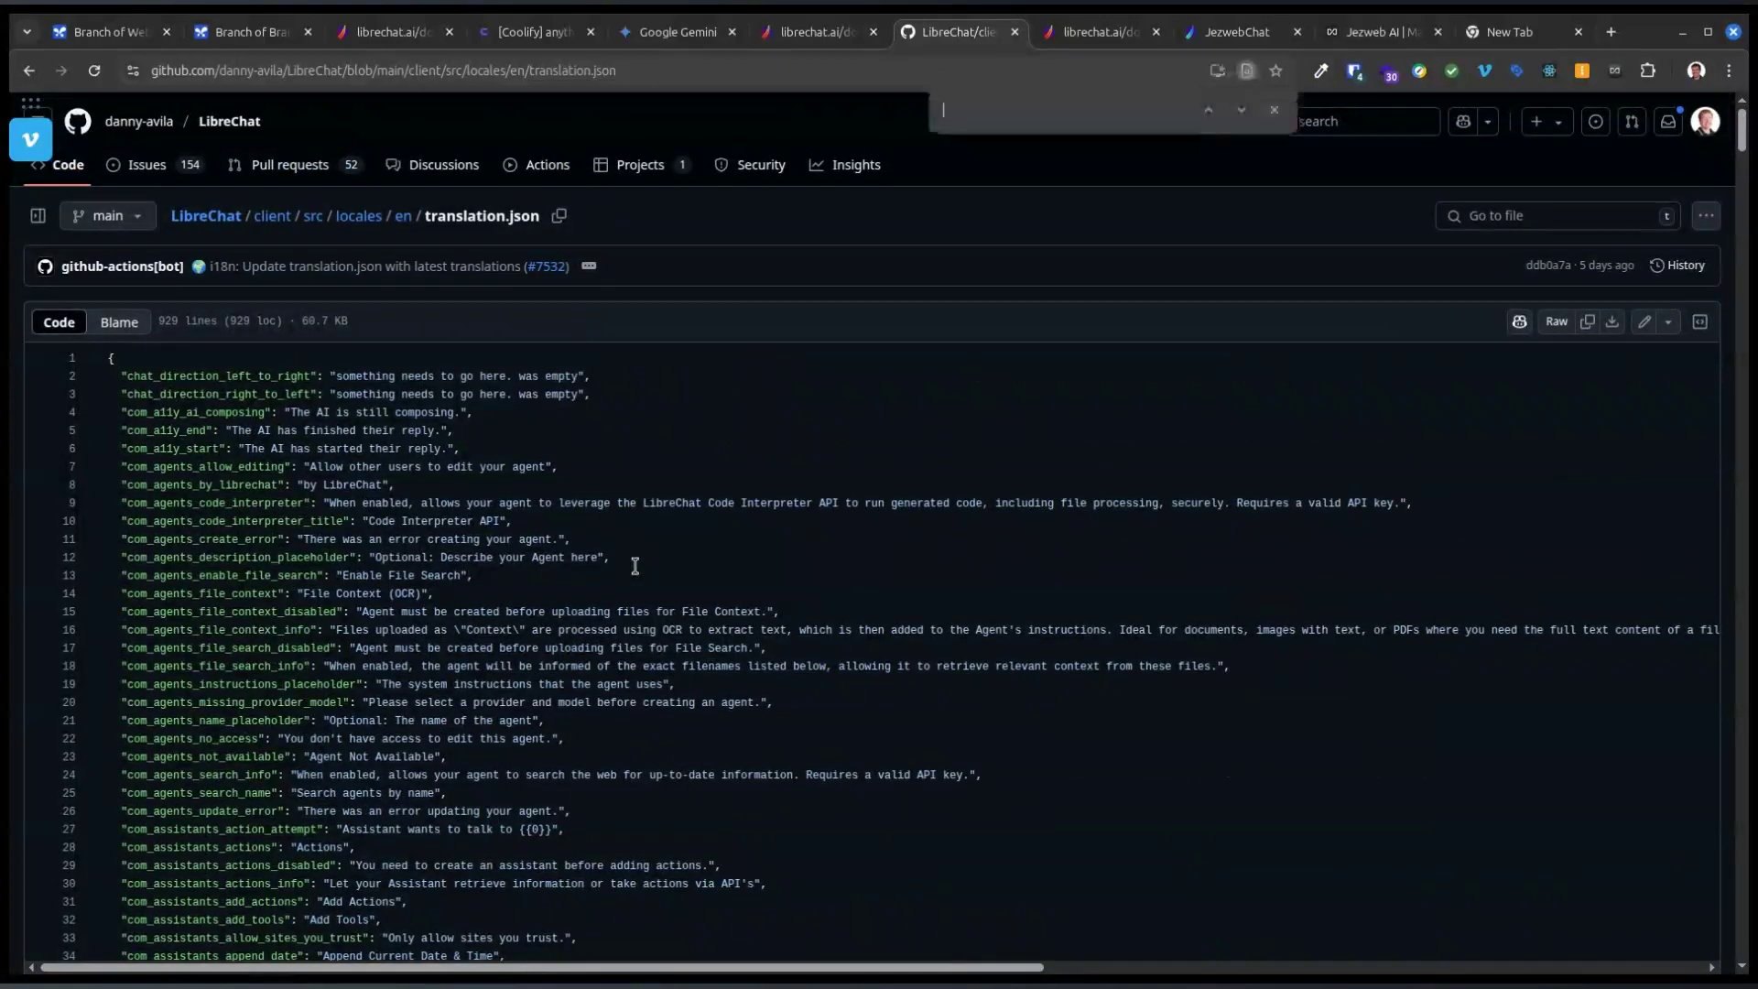
{"action": "type", "text": "Enter"}
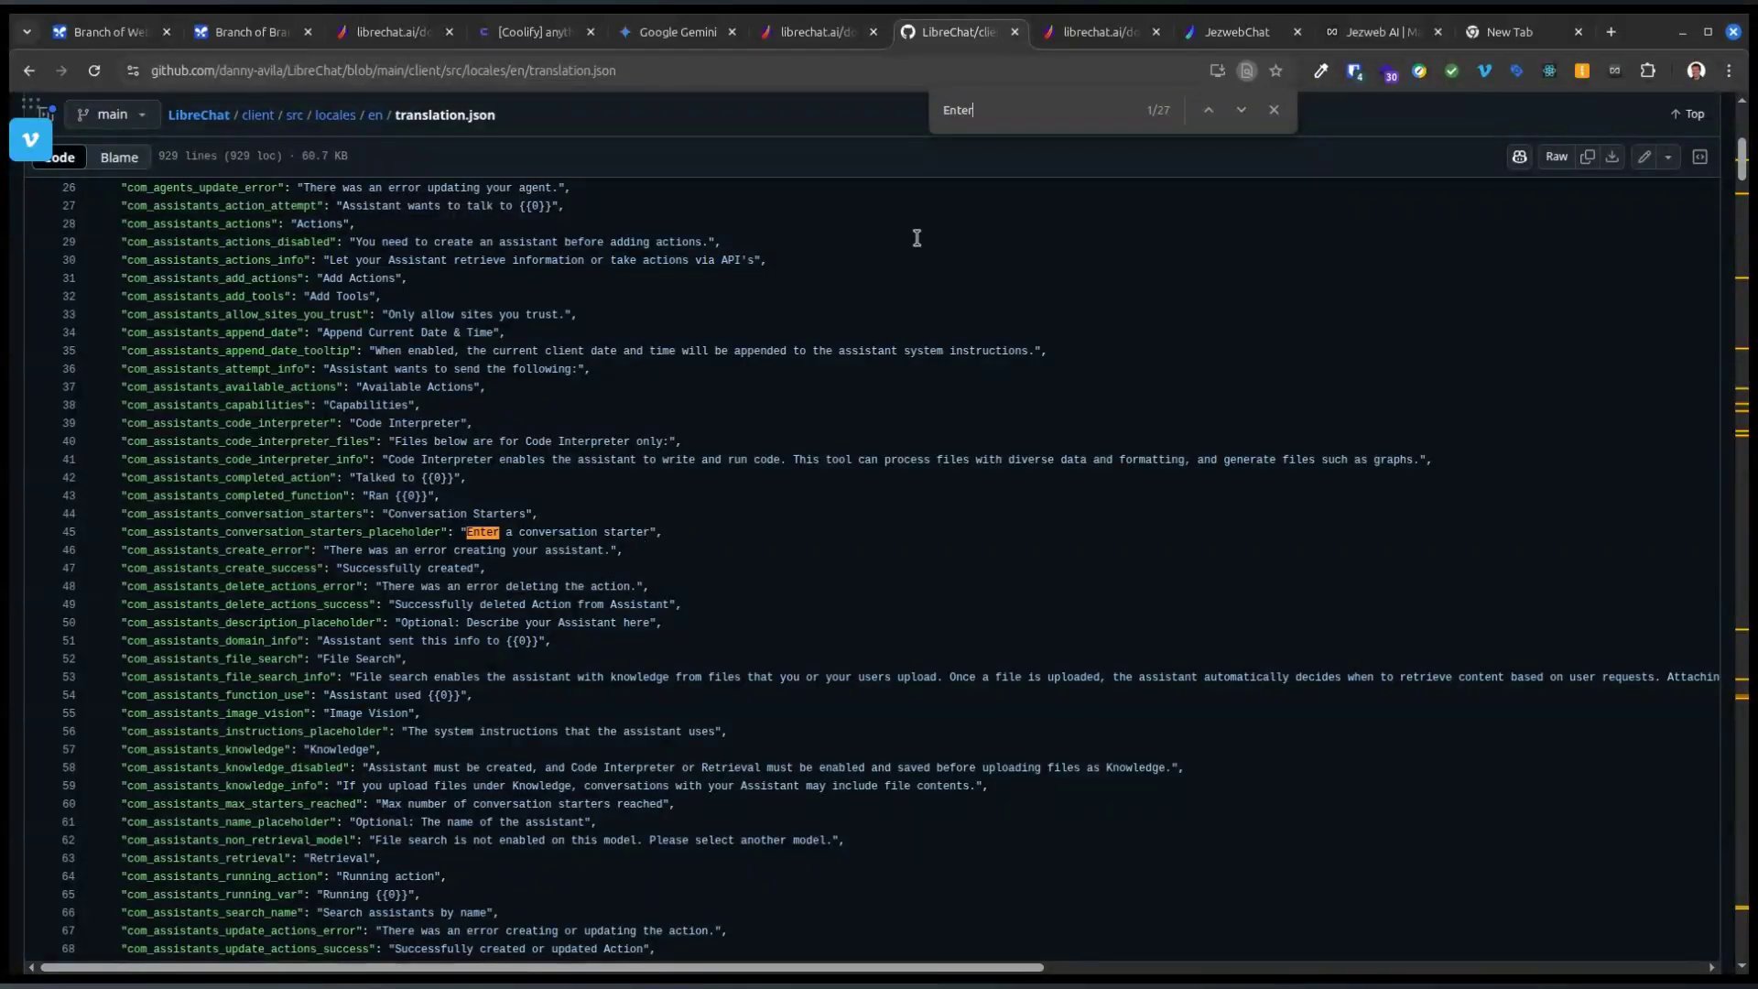
Step: Step through the "Enter" matches in translation.json to find the key behind the custom prompt field prefix
{"action": "left_click", "coordinate": [1240, 110]}
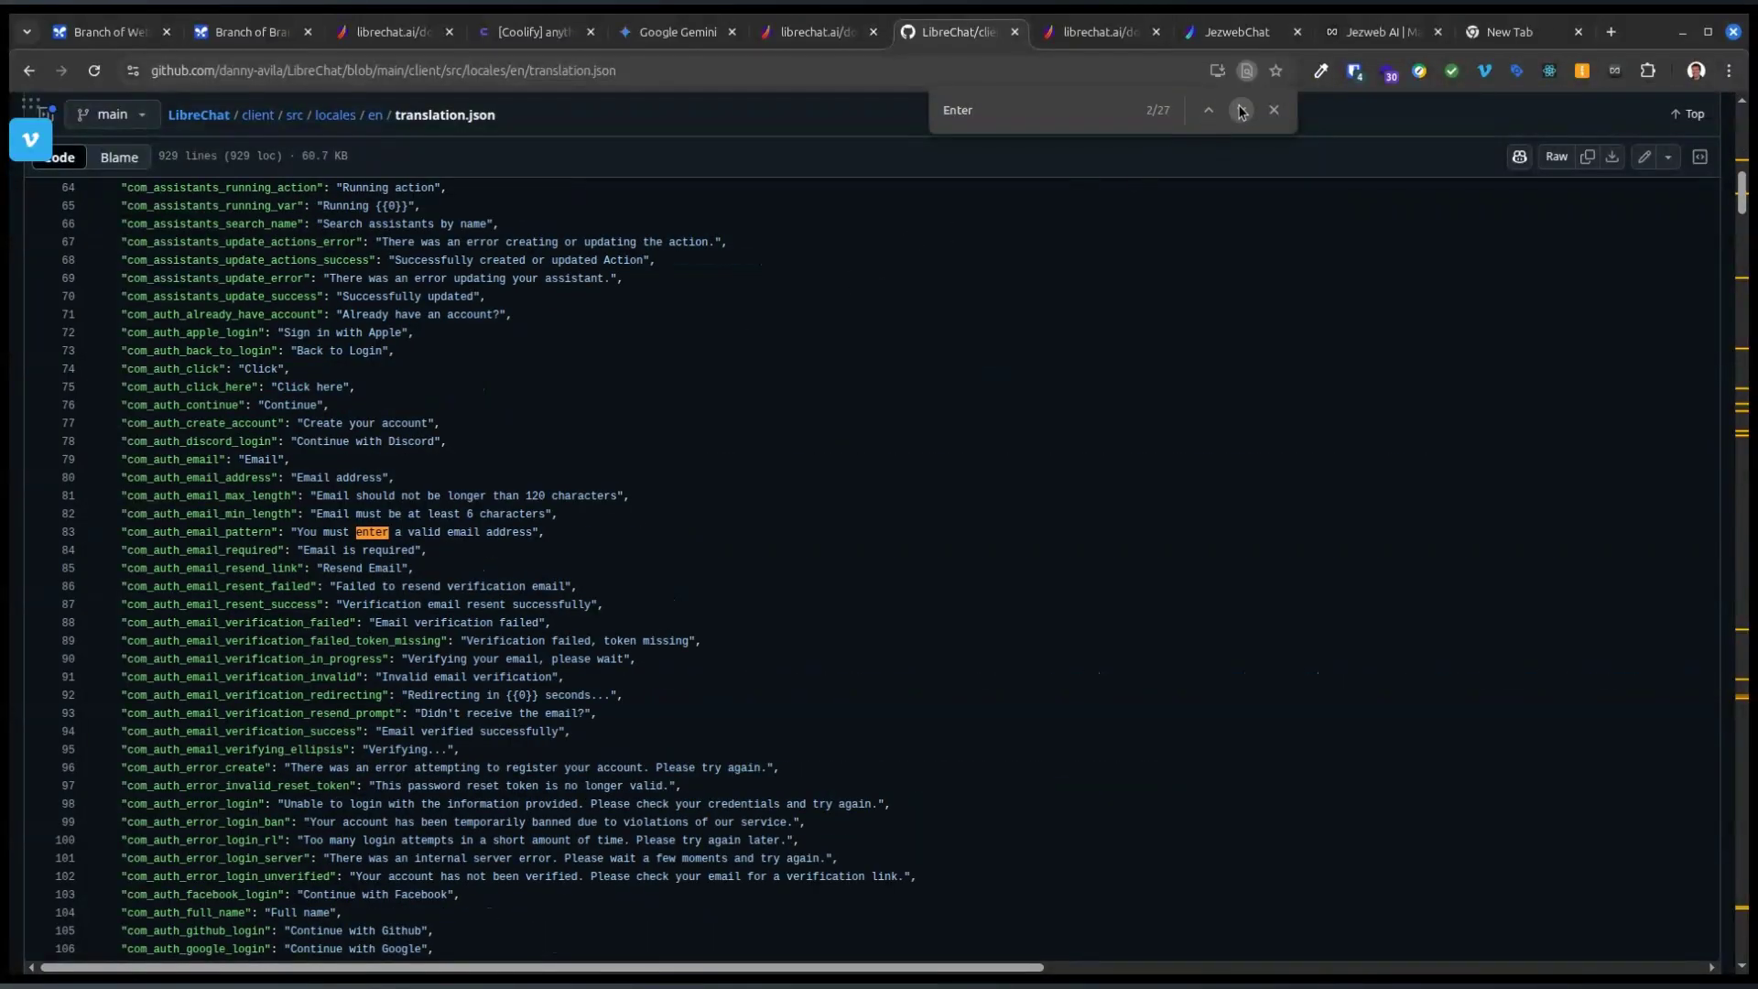
{"action": "left_click", "coordinate": [1240, 109]}
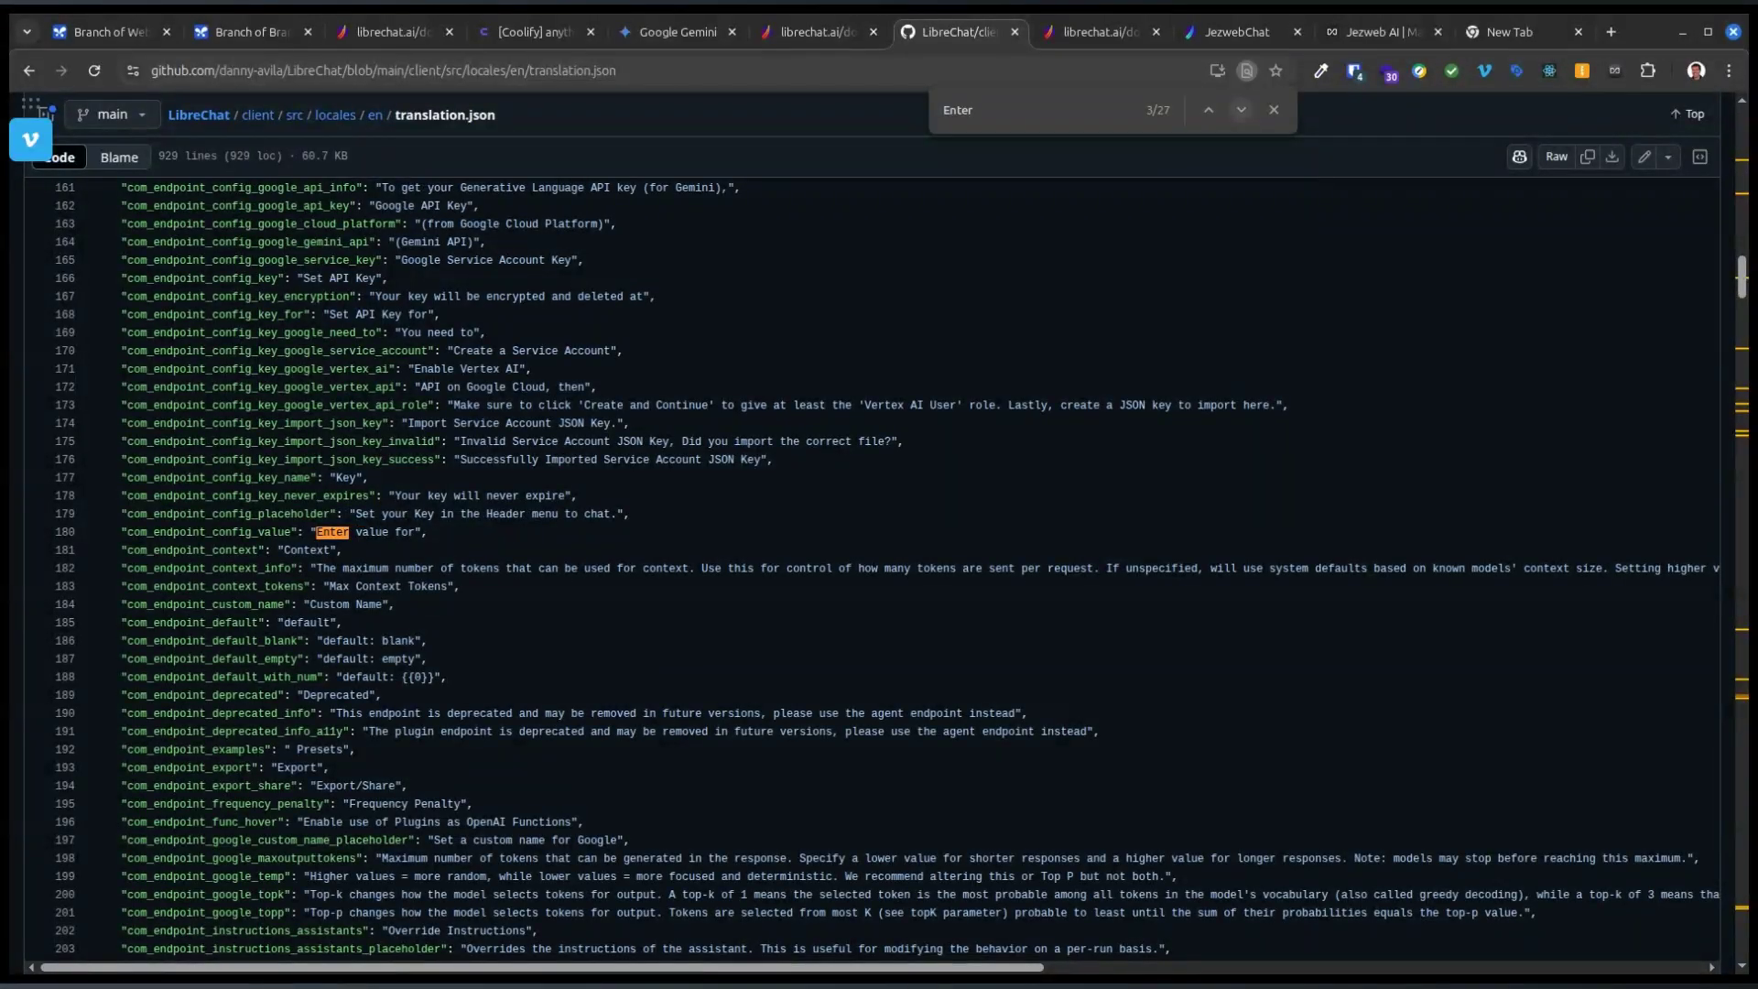
{"action": "left_click", "coordinate": [1241, 111]}
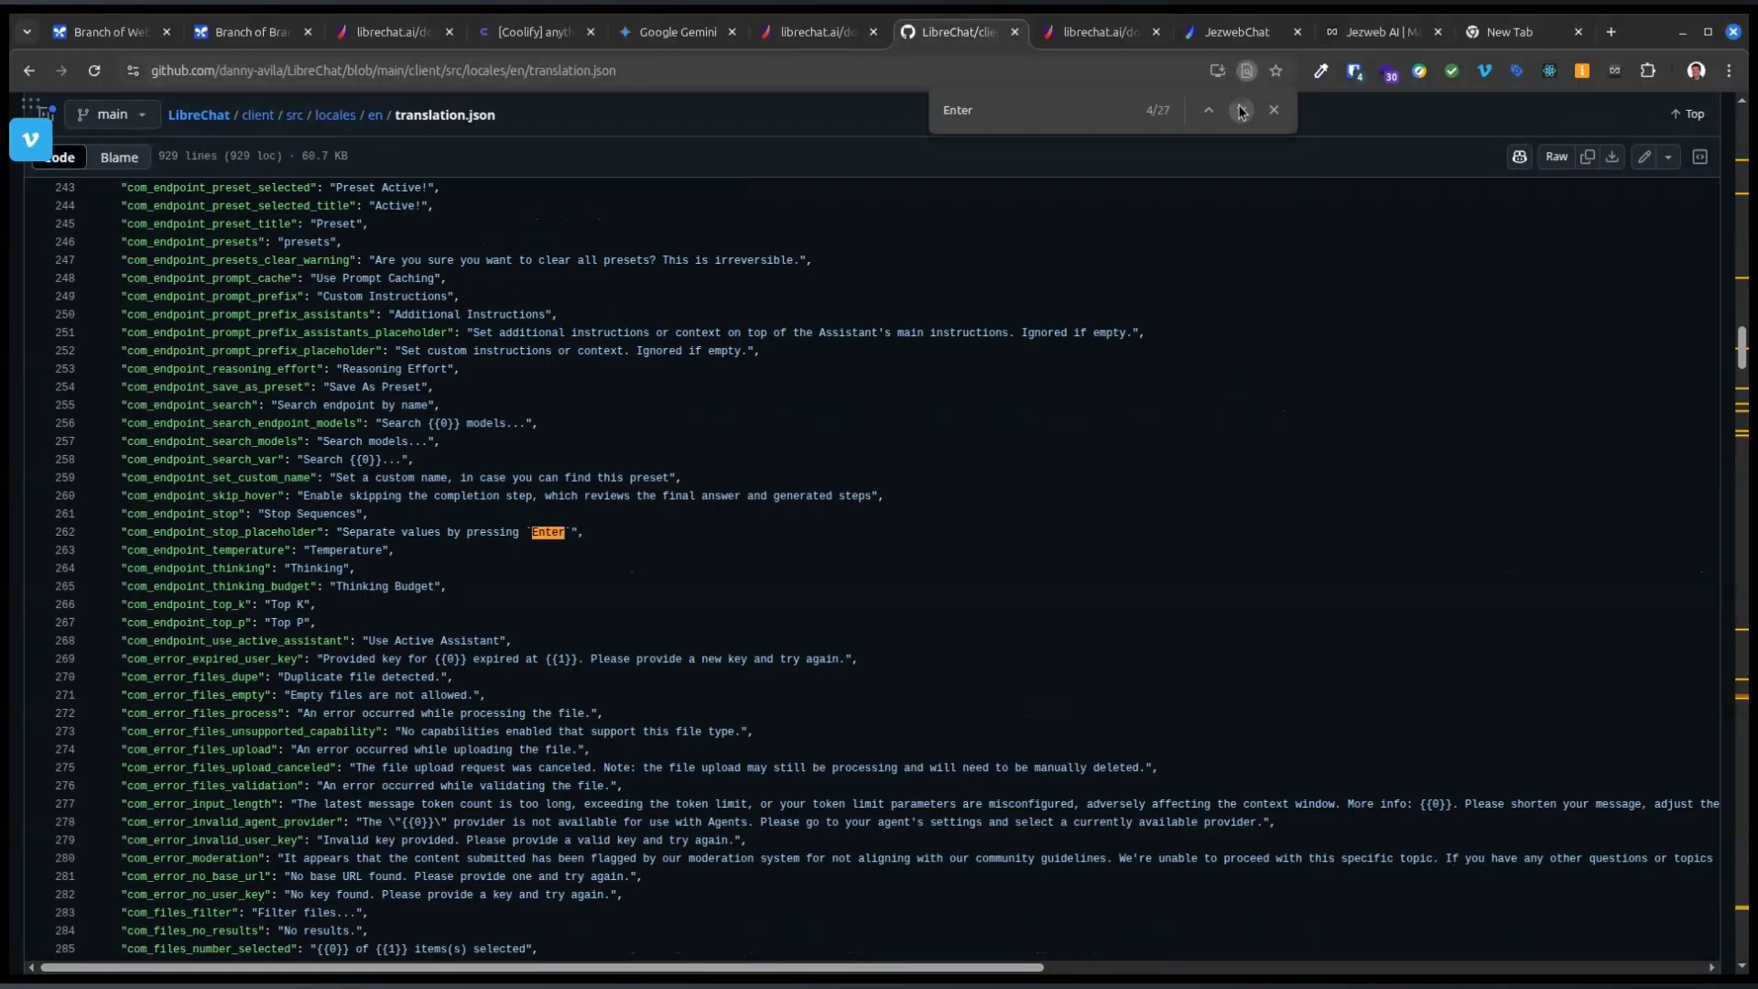
{"action": "left_click", "coordinate": [1241, 111]}
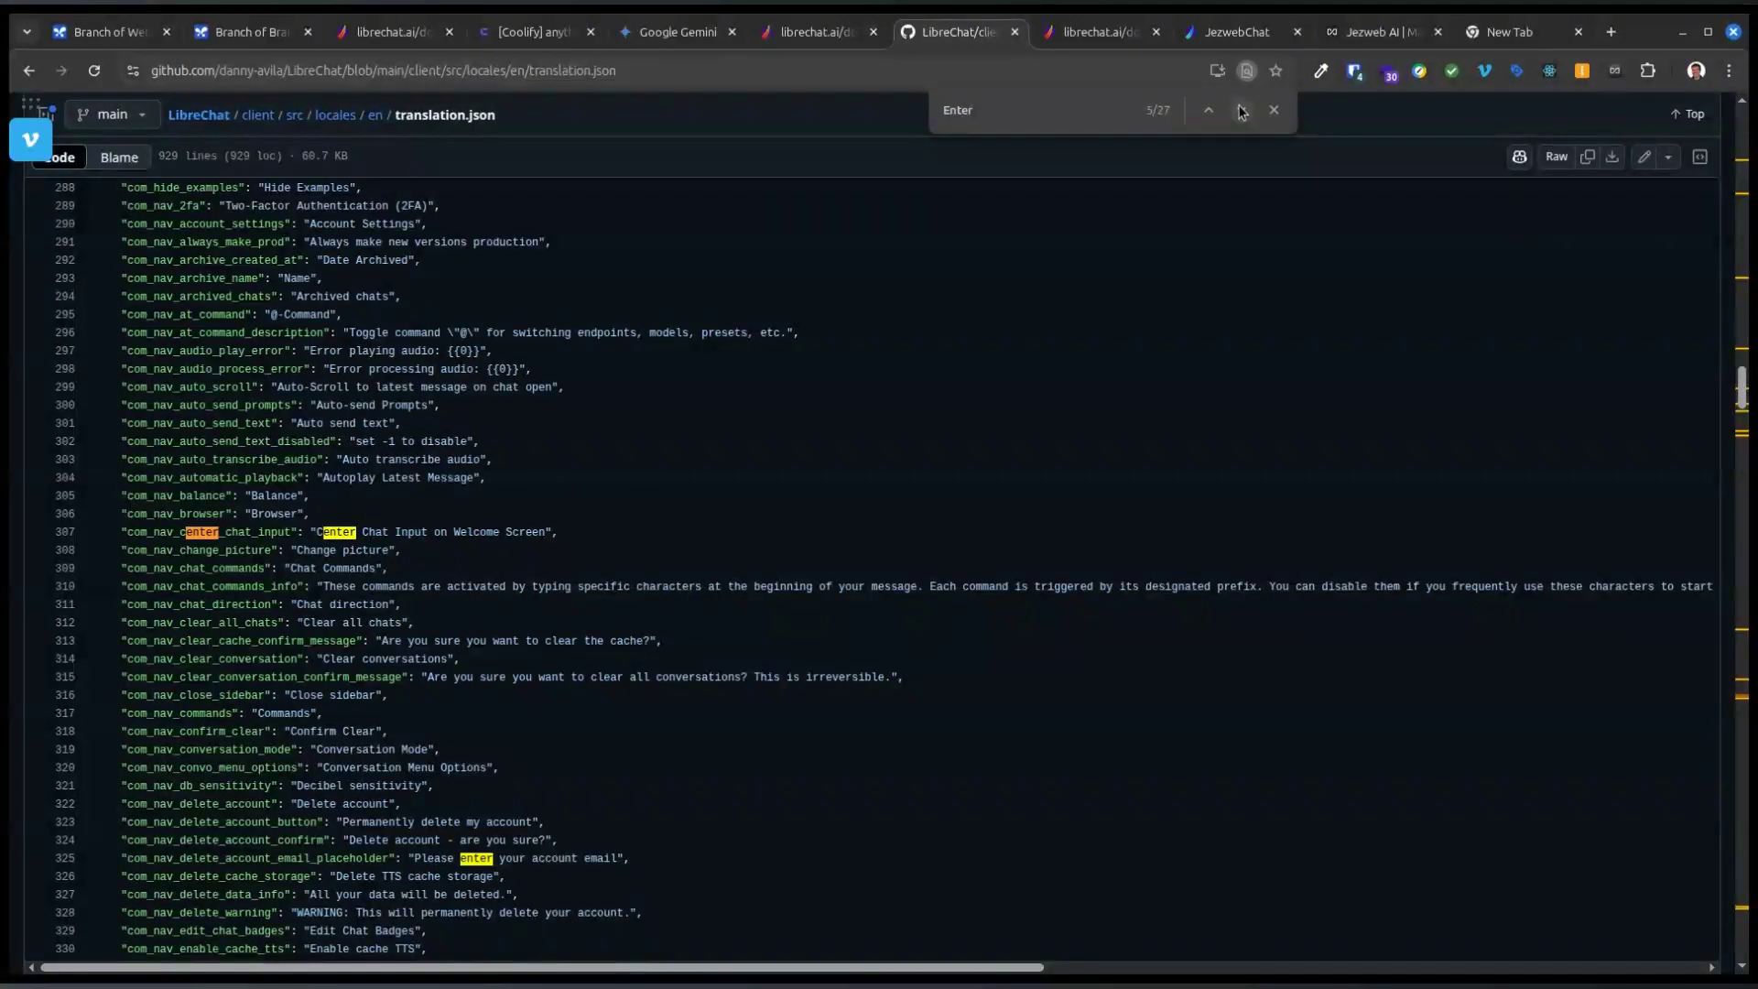
{"action": "left_click", "coordinate": [1240, 111]}
{"action": "left_click", "coordinate": [1241, 111]}
{"action": "left_click", "coordinate": [1241, 110]}
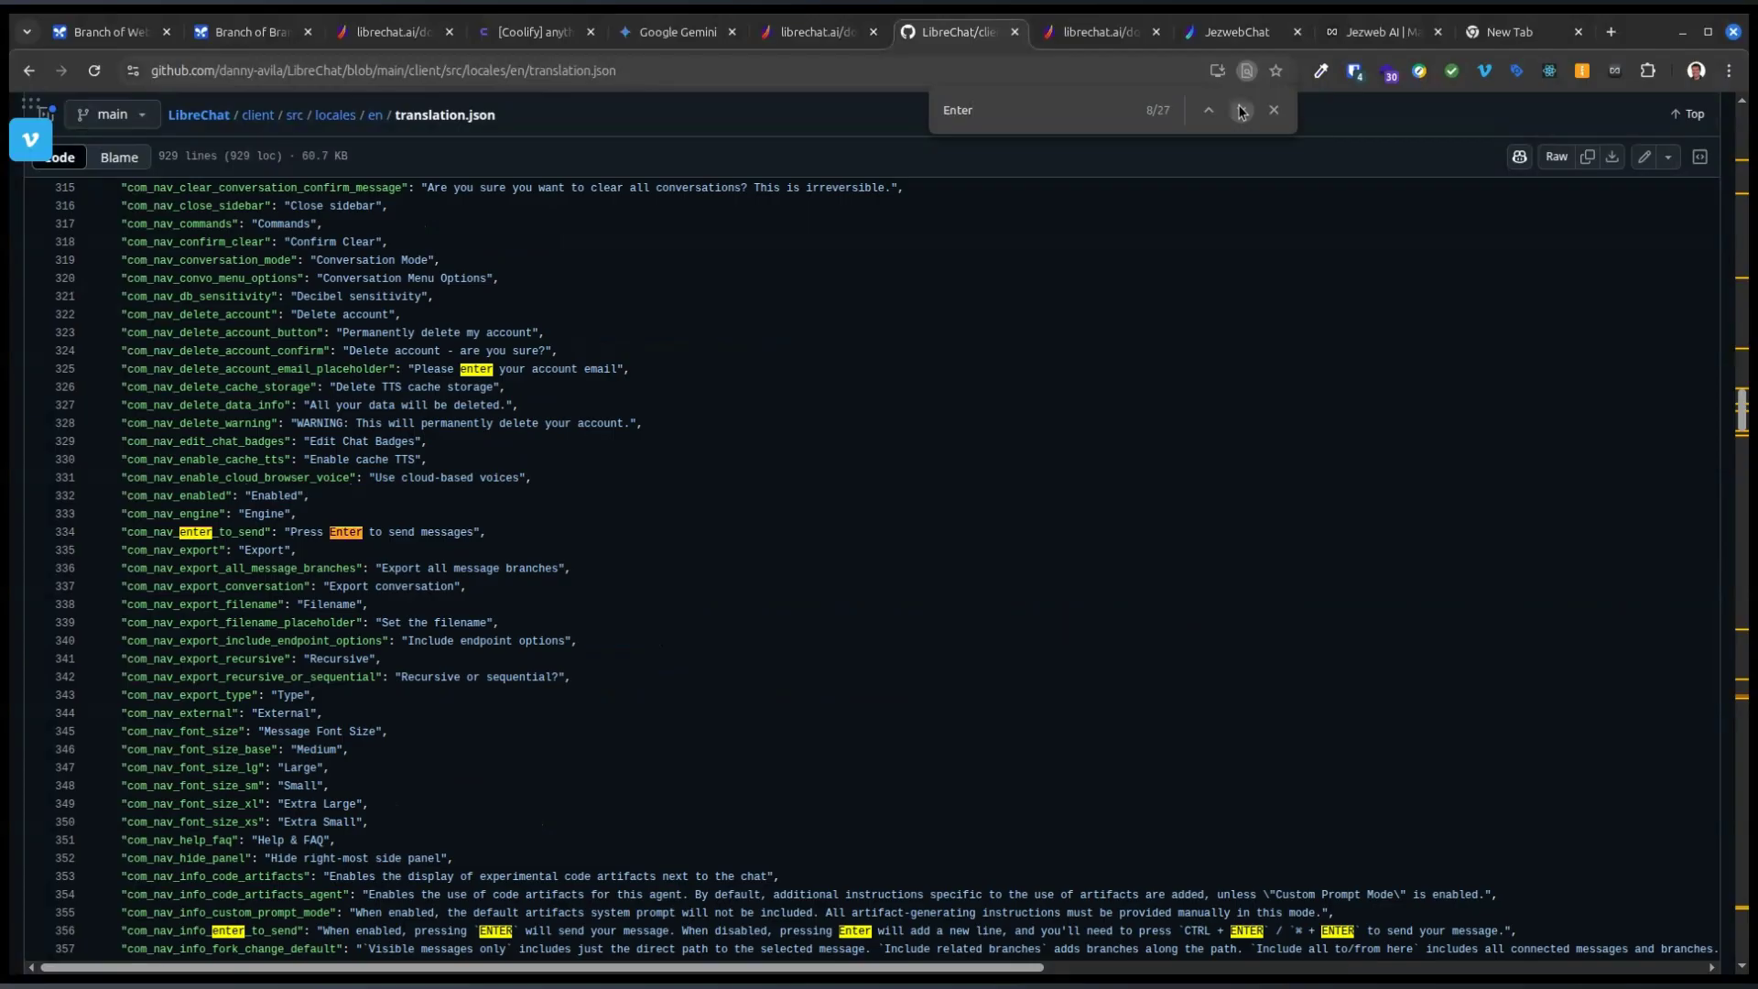
{"action": "left_click", "coordinate": [1241, 111]}
{"action": "left_click", "coordinate": [1241, 111]}
{"action": "left_click", "coordinate": [1241, 111]}
{"action": "left_click", "coordinate": [1241, 110]}
{"action": "left_click", "coordinate": [1240, 111]}
{"action": "left_click", "coordinate": [1240, 111]}
{"action": "left_click", "coordinate": [1241, 110]}
{"action": "left_click", "coordinate": [1241, 111]}
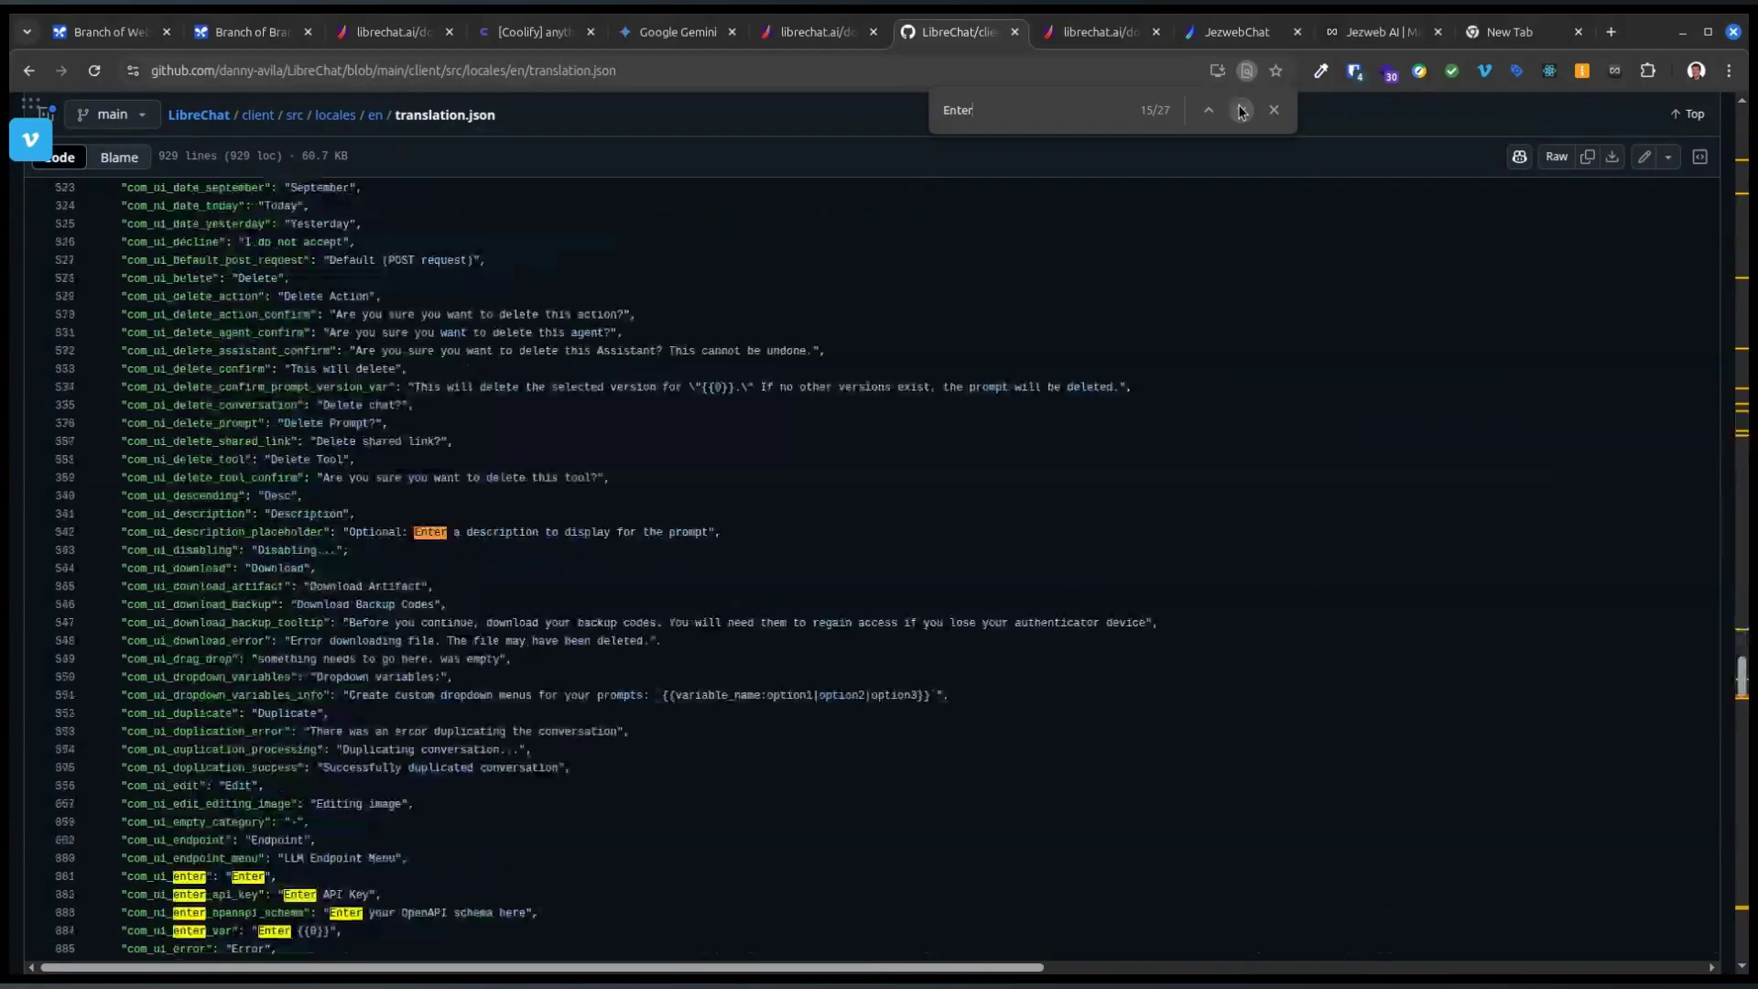
{"action": "left_click", "coordinate": [1241, 111]}
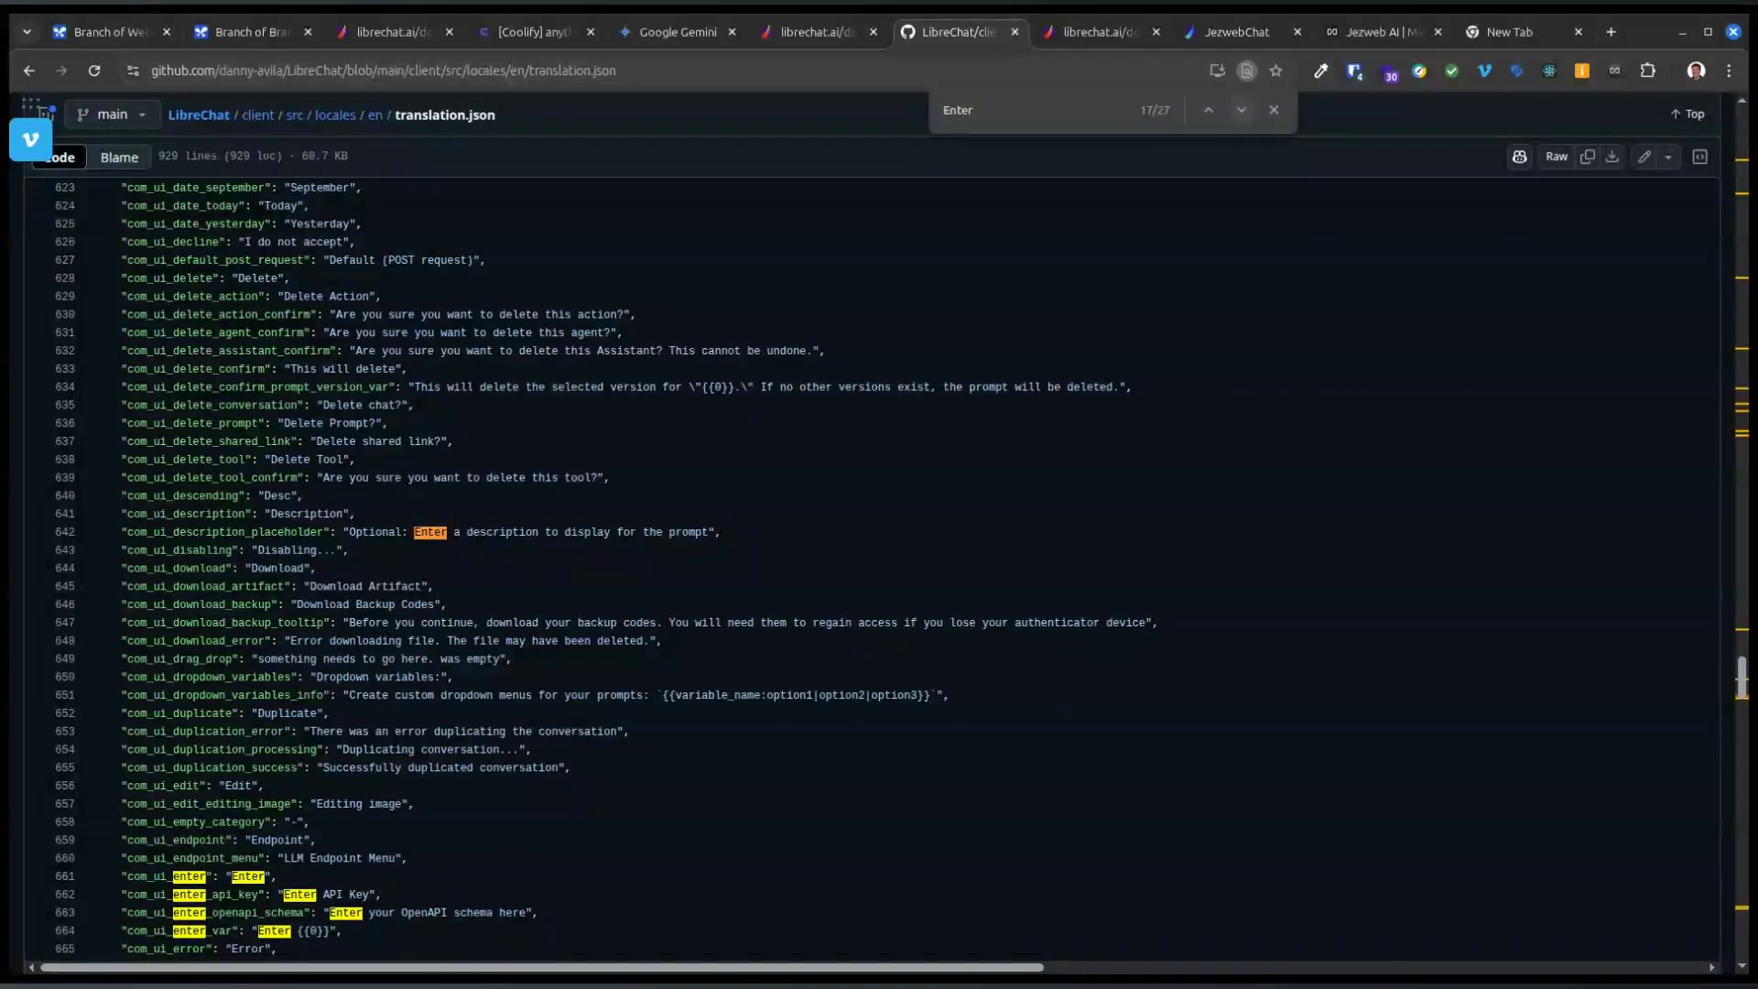
{"action": "left_click", "coordinate": [1241, 111]}
{"action": "left_click", "coordinate": [1240, 111]}
Step: Look up the com_ui_enter_var symbol in translation.json and select its full line, "com_ui_enter_var": "Enter {{0}}", for copying
{"action": "left_click", "coordinate": [199, 930]}
{"action": "scroll", "coordinate": [321, 911], "scroll_direction": "down", "scroll_amount": 3}
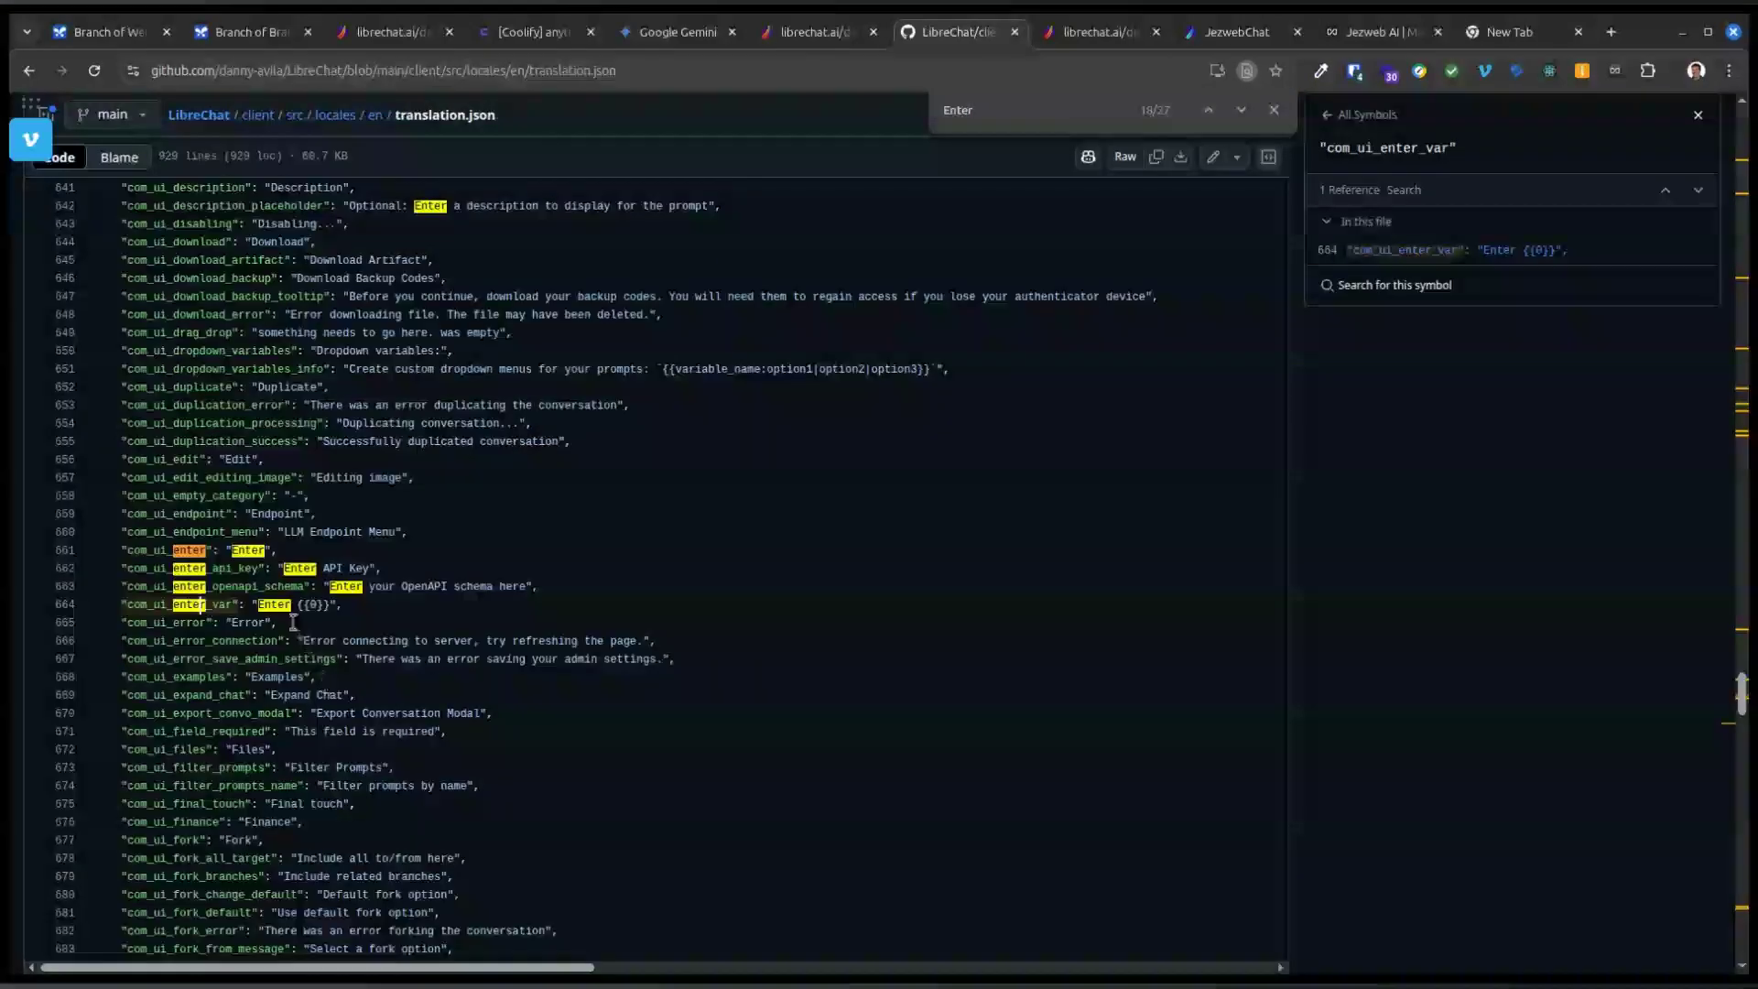
{"action": "left_click_drag", "start_coordinate": [387, 608], "coordinate": [96, 602]}
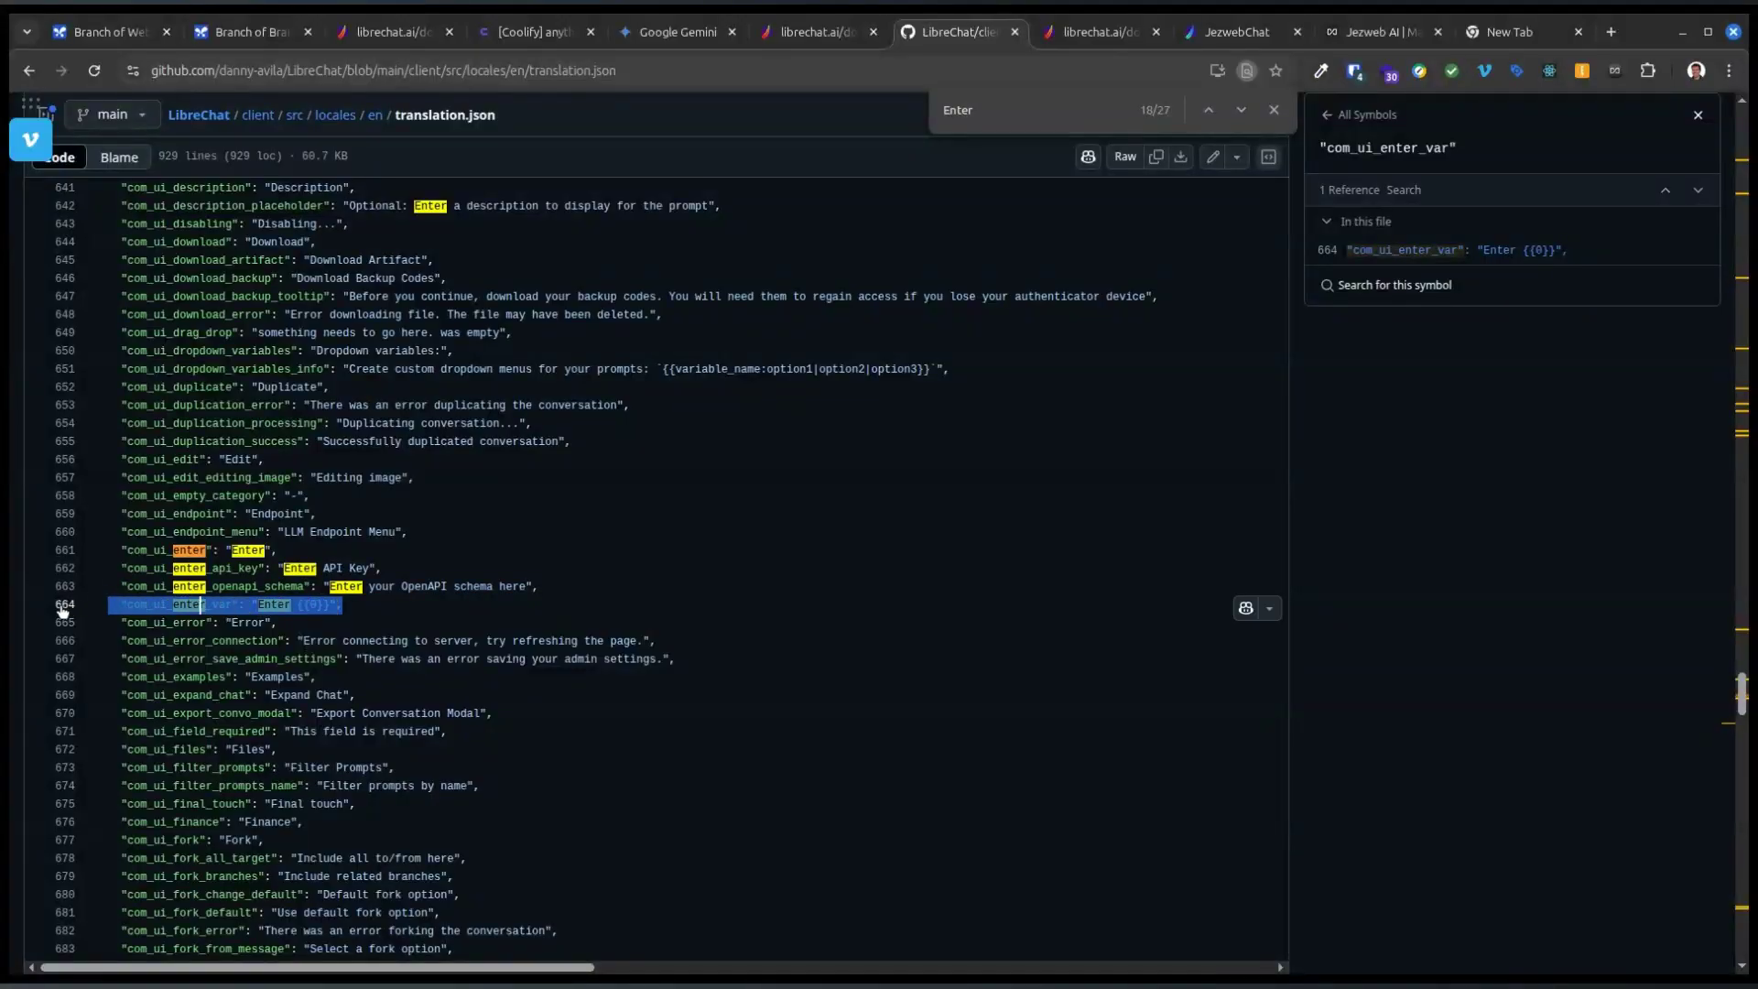
Step: Examine the remaining entries of translation.json for other "Enter" strings, then return to the com_ui_enter_var line
{"action": "scroll", "coordinate": [442, 733], "scroll_direction": "down", "scroll_amount": 1}
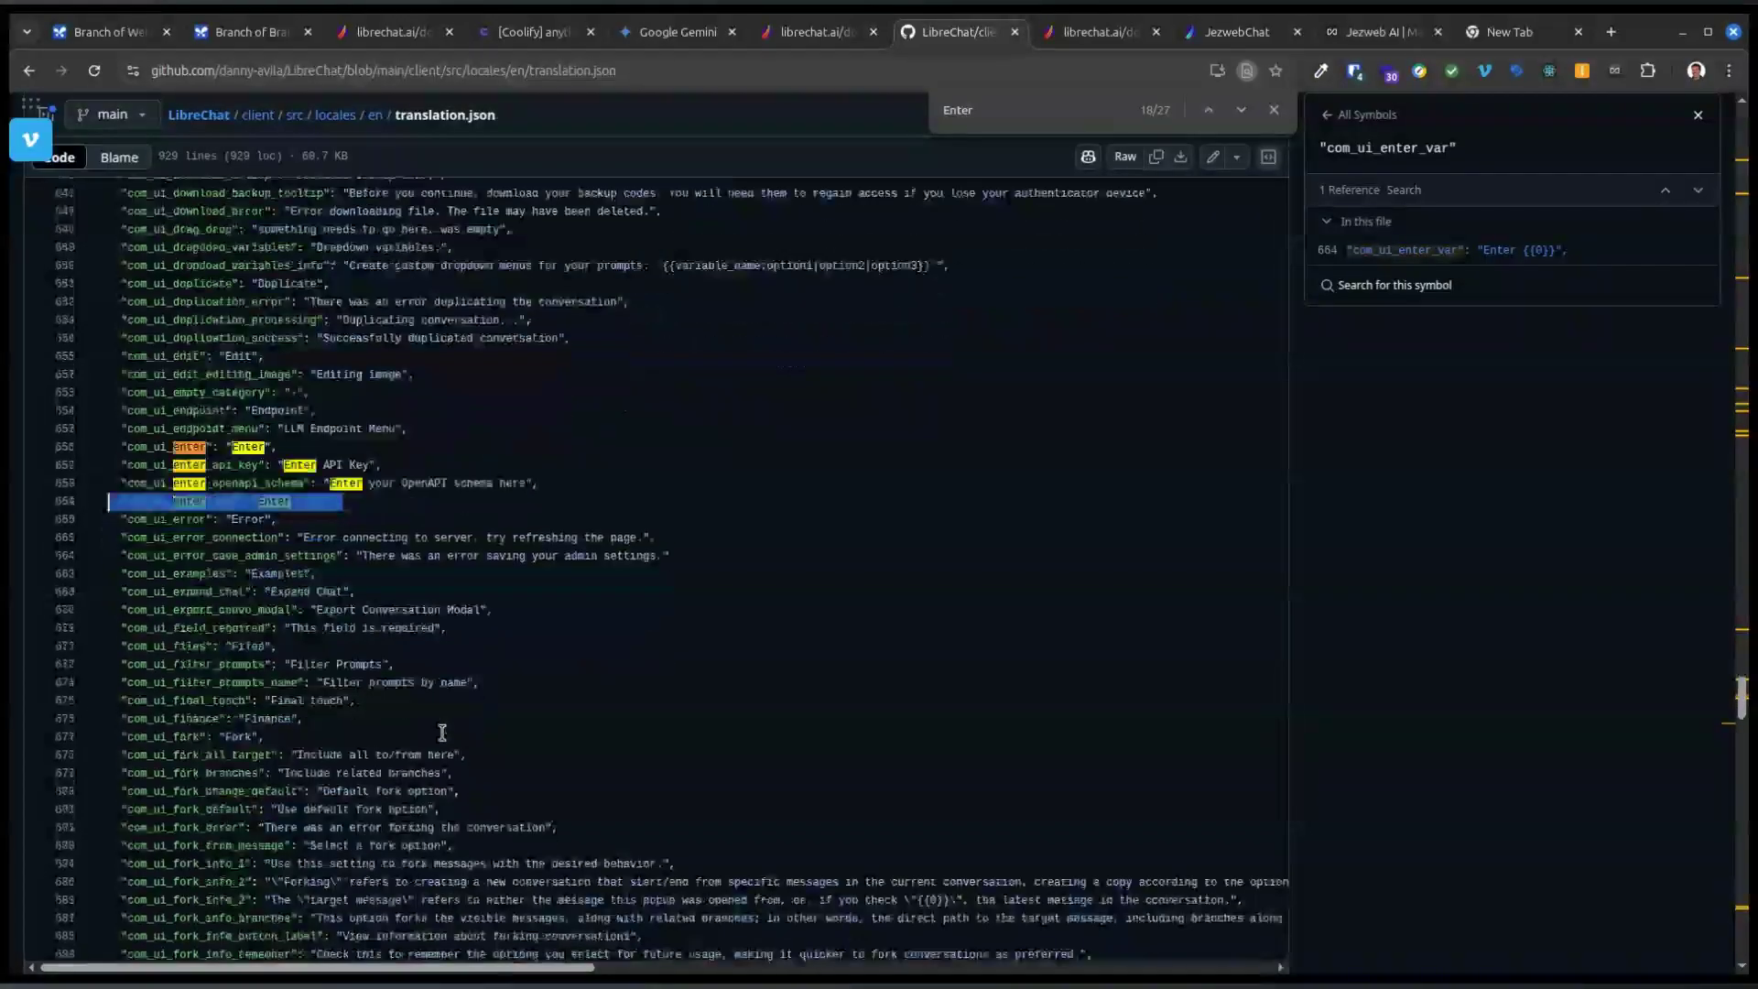
{"action": "scroll", "coordinate": [443, 733], "scroll_direction": "down", "scroll_amount": 10}
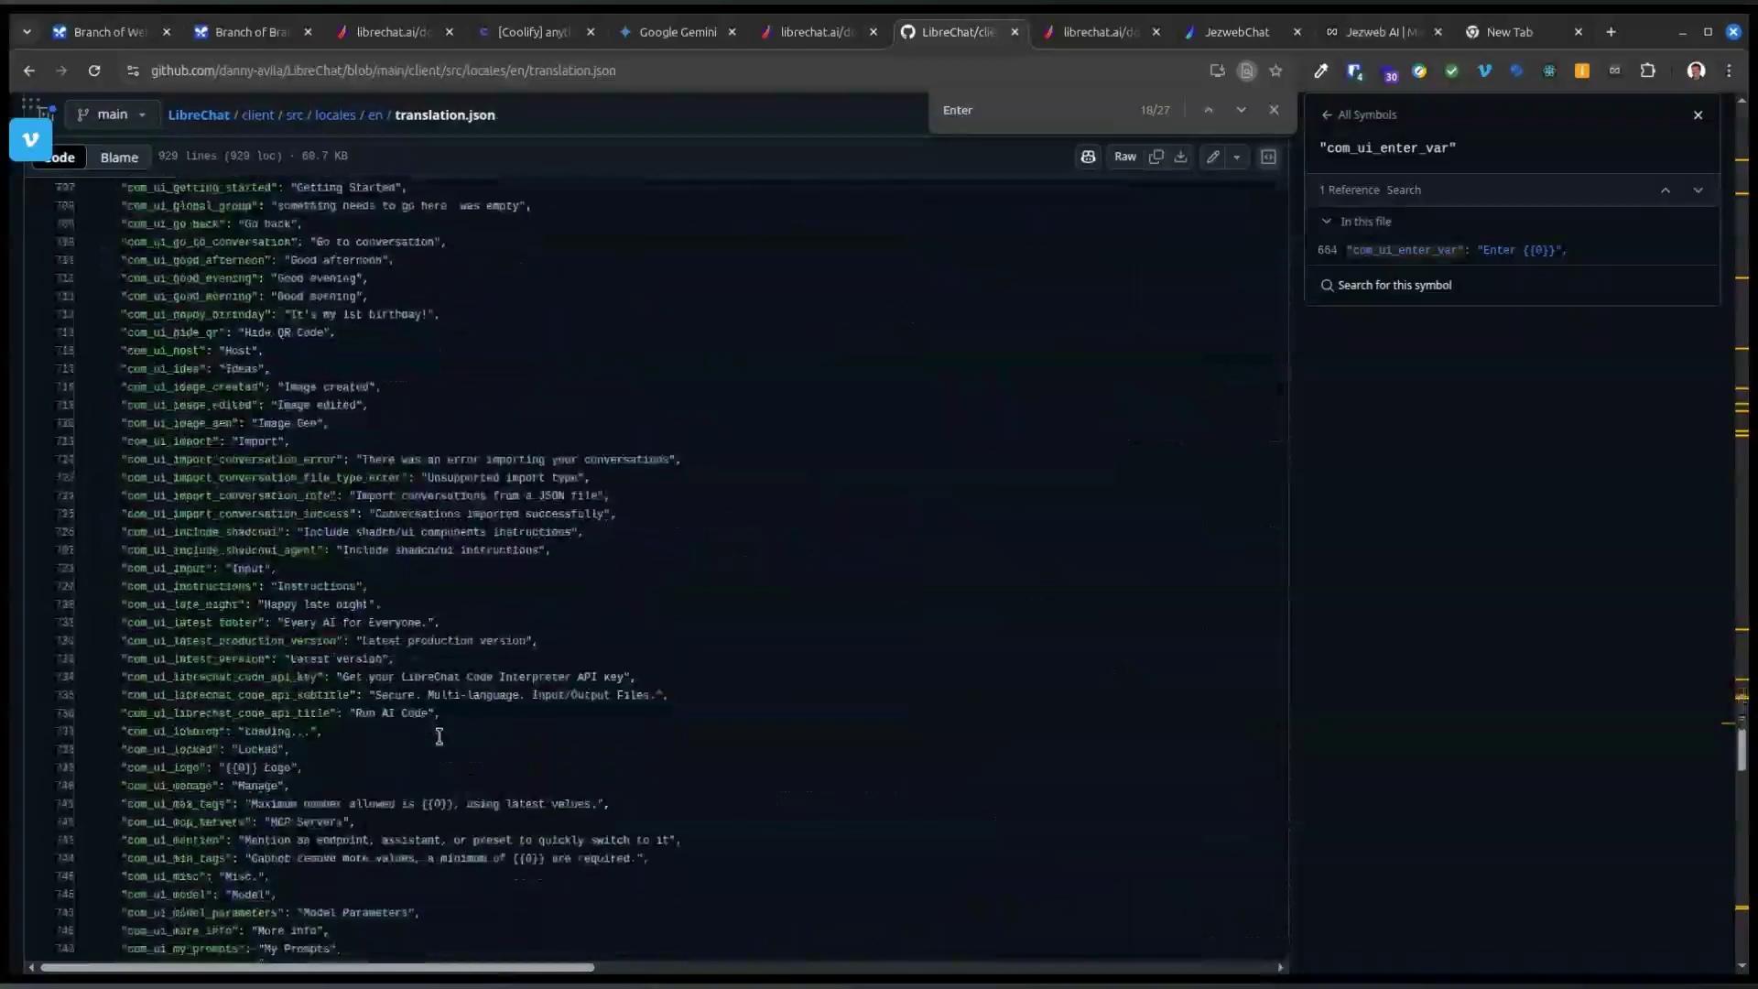
{"action": "scroll", "coordinate": [440, 736], "scroll_direction": "down", "scroll_amount": 17}
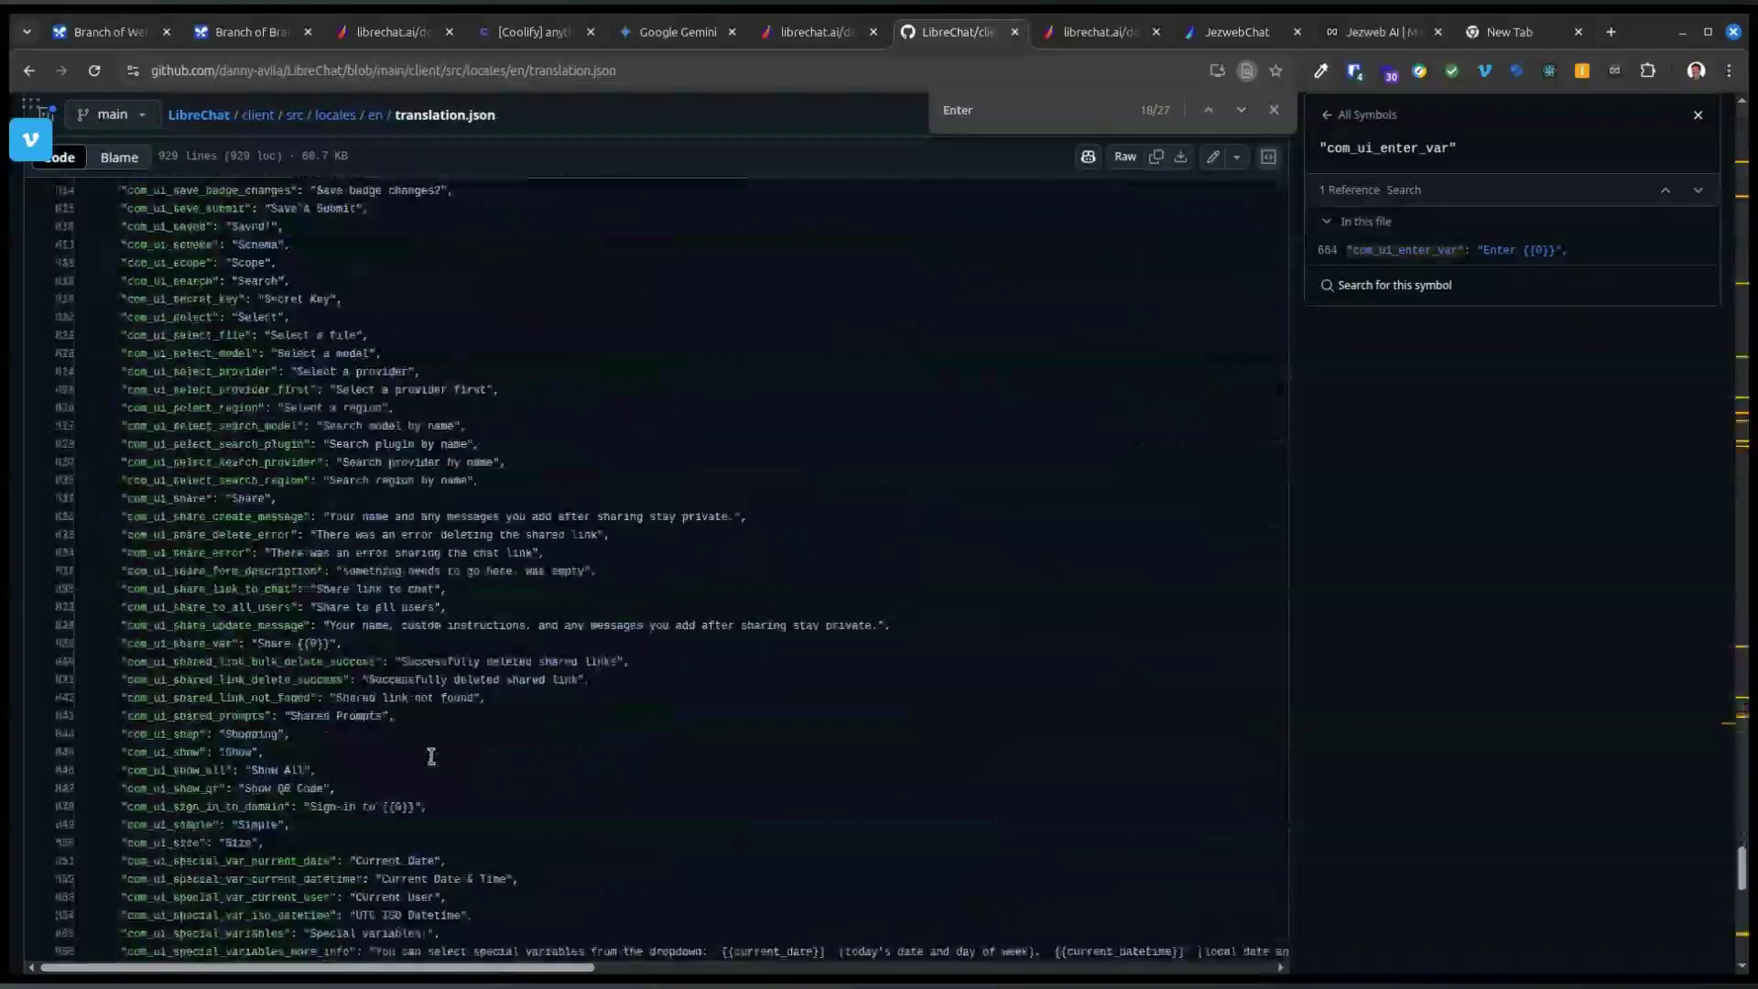
{"action": "scroll", "coordinate": [431, 757], "scroll_direction": "down", "scroll_amount": 11}
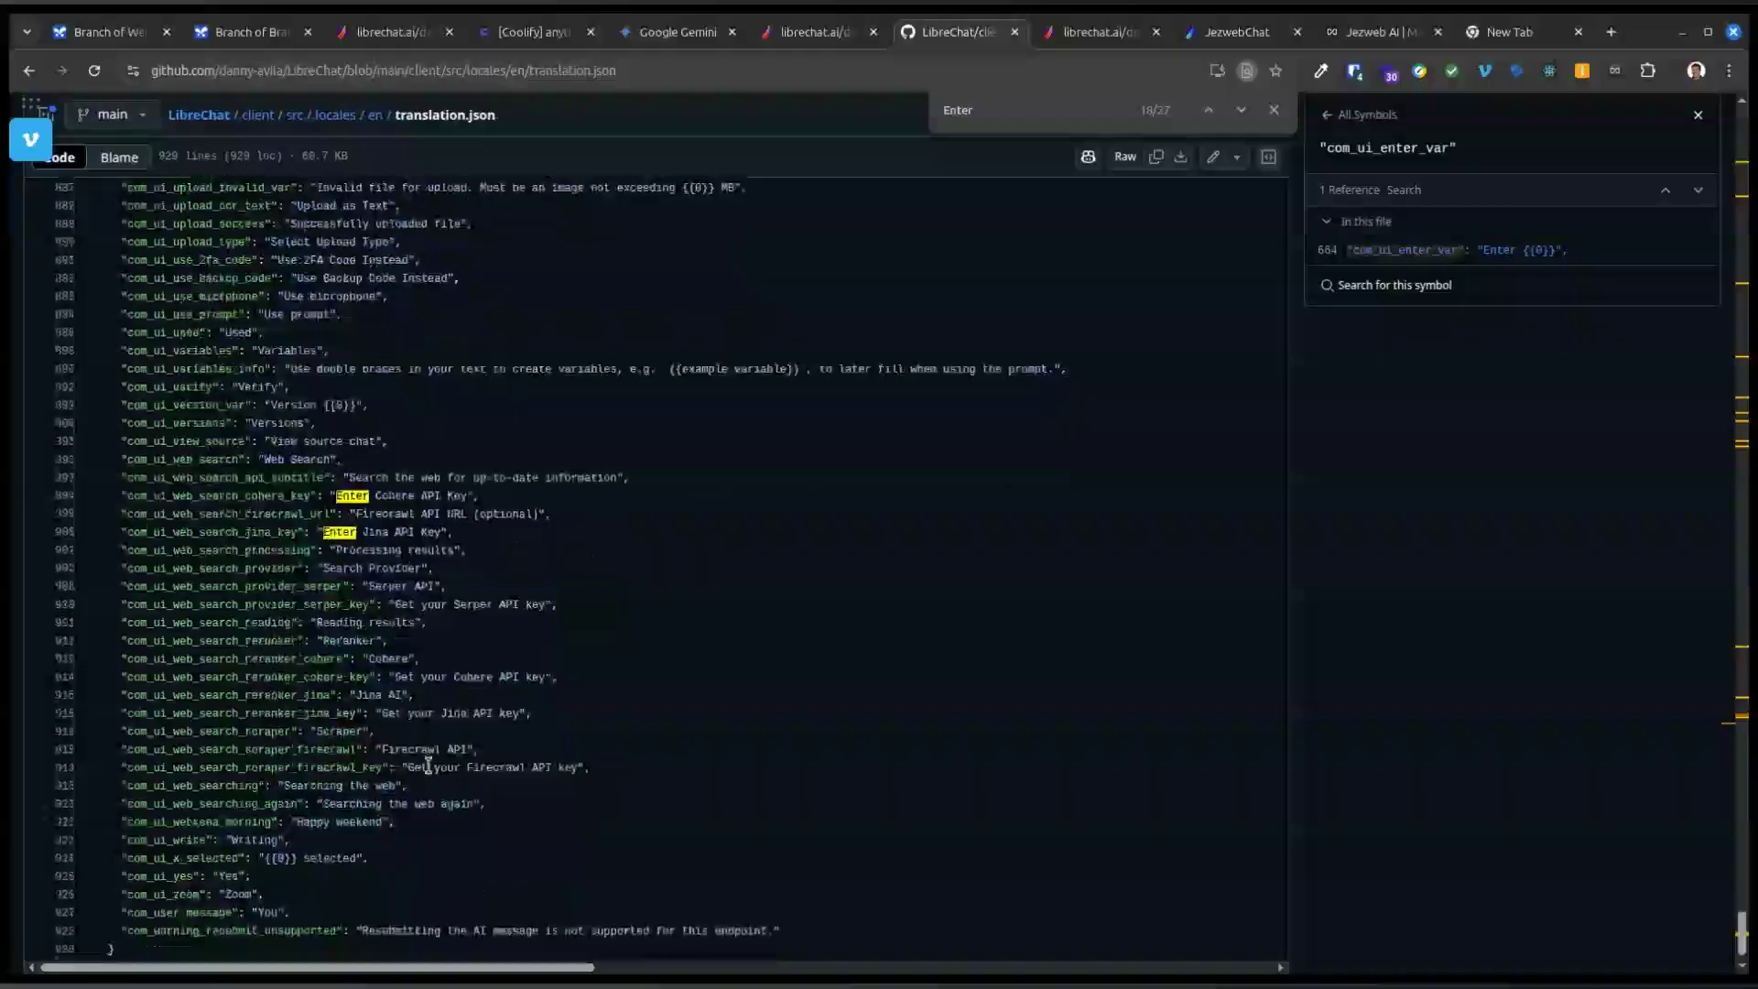
{"action": "scroll", "coordinate": [428, 766], "scroll_direction": "down", "scroll_amount": 1}
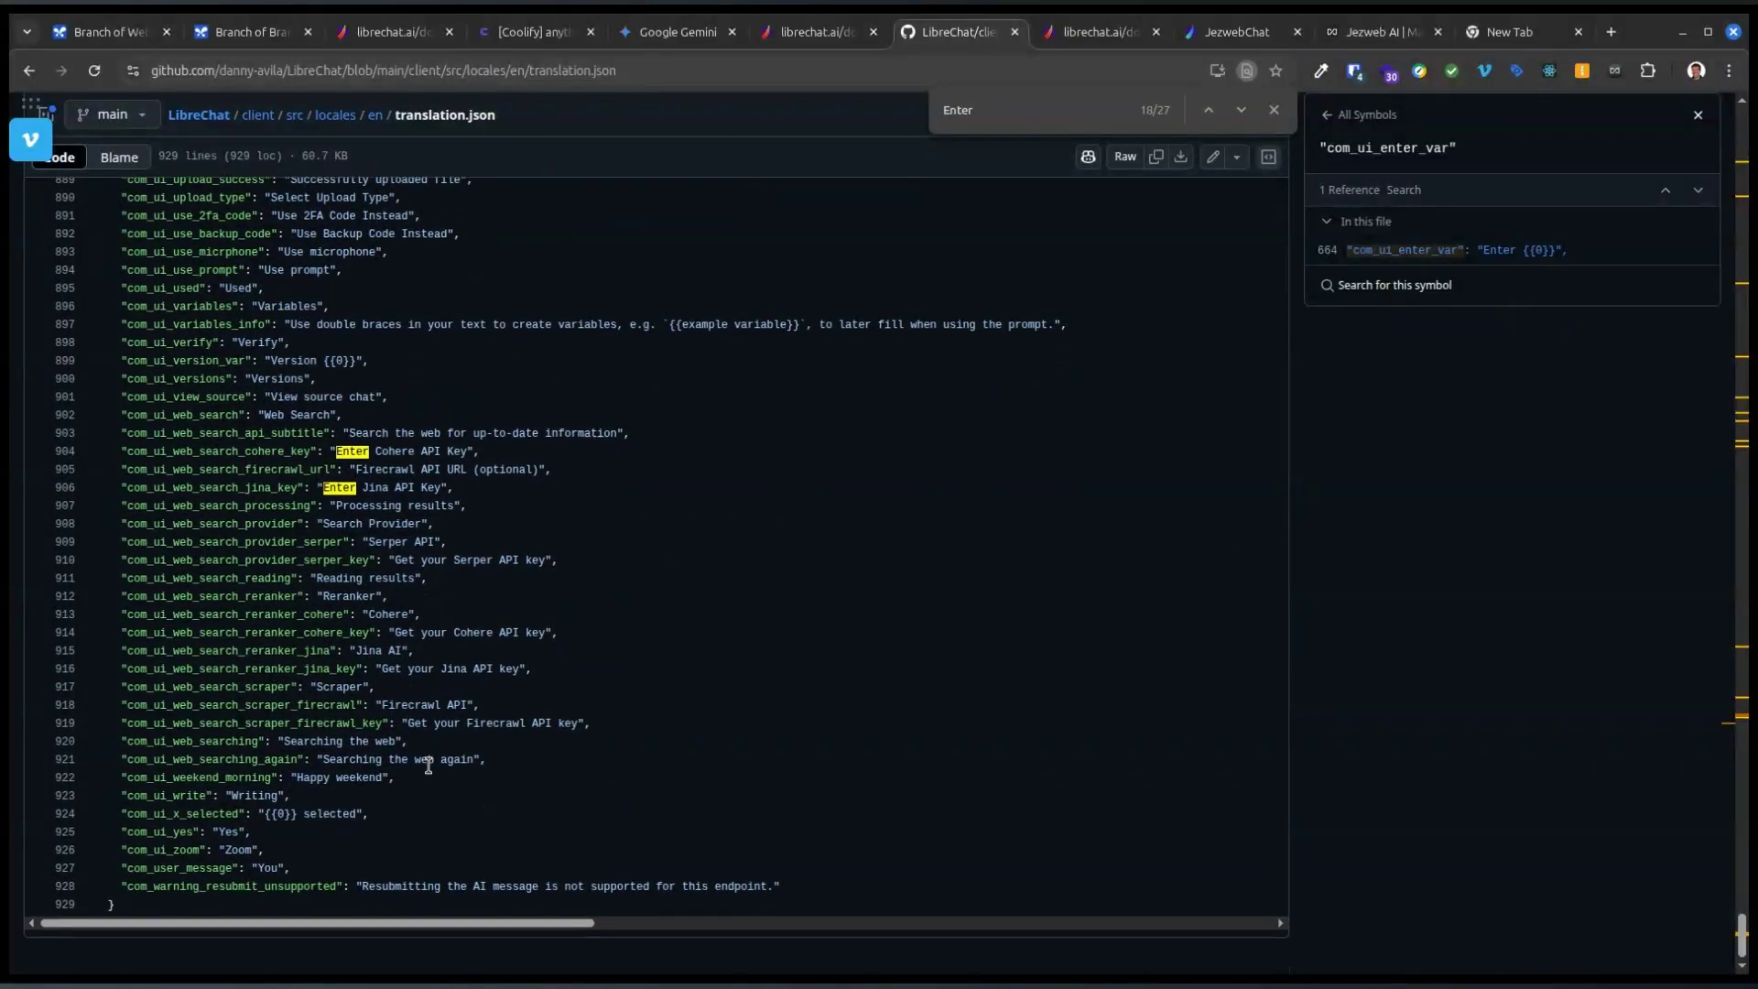
{"action": "scroll", "coordinate": [429, 766], "scroll_direction": "up", "scroll_amount": 20}
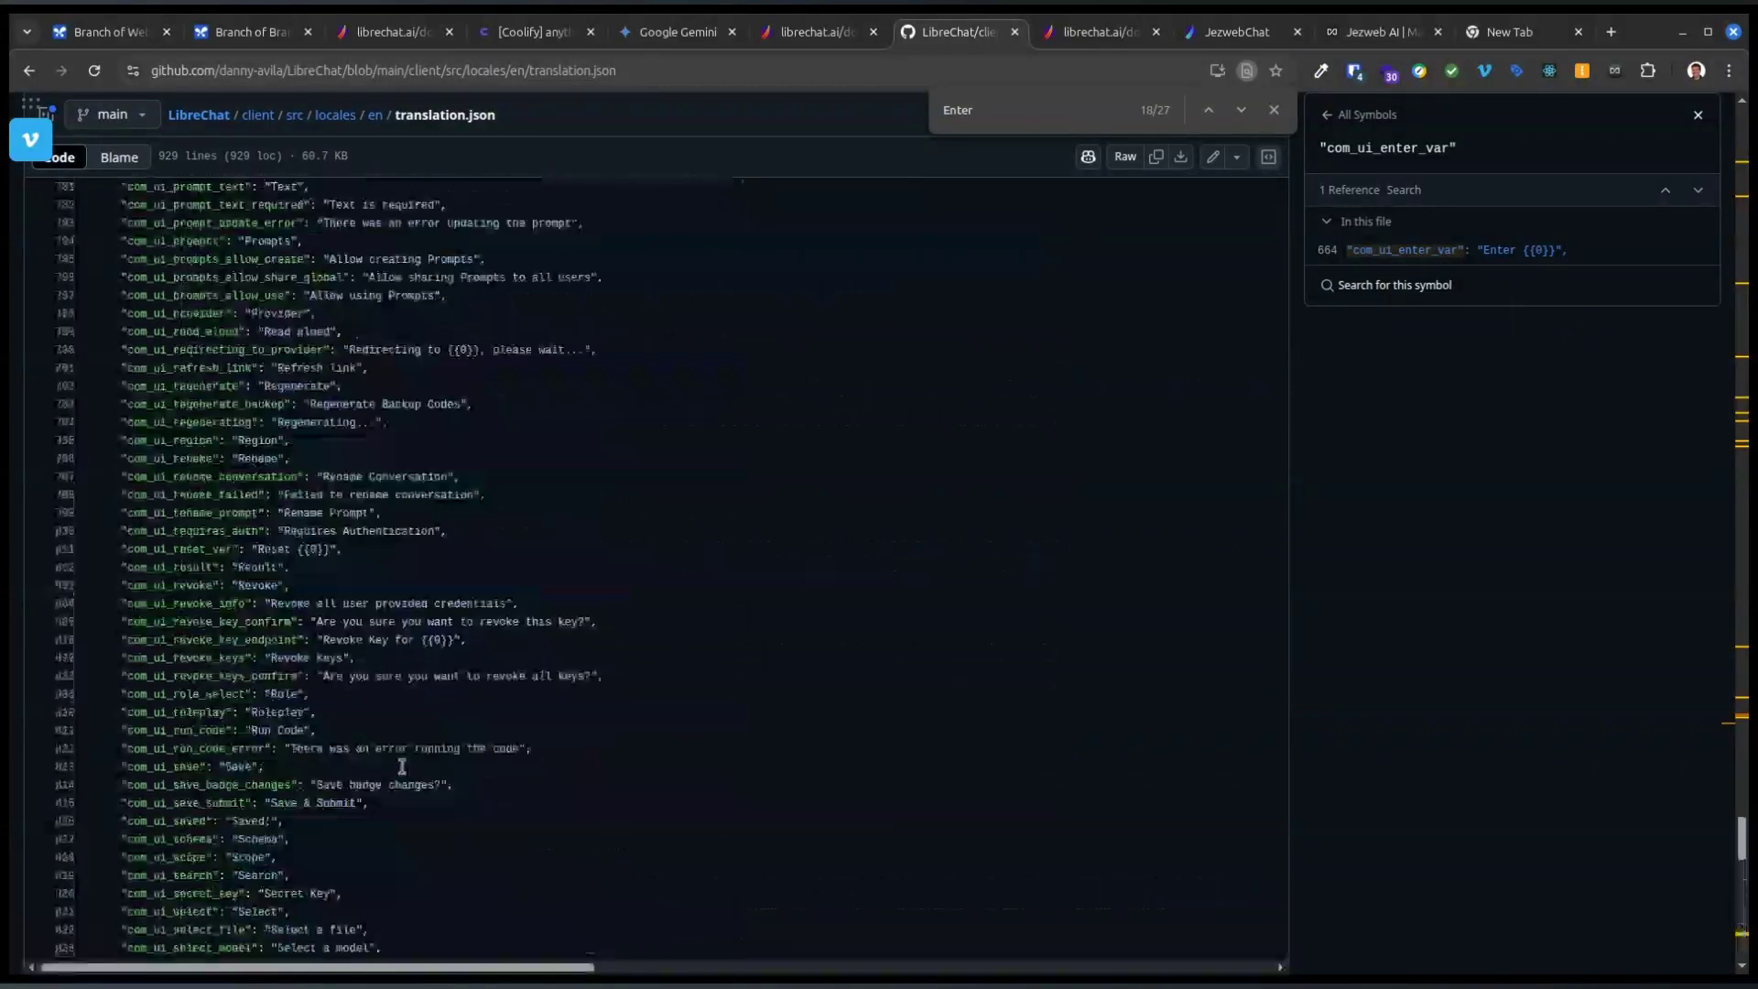
{"action": "scroll", "coordinate": [402, 768], "scroll_direction": "up", "scroll_amount": 20}
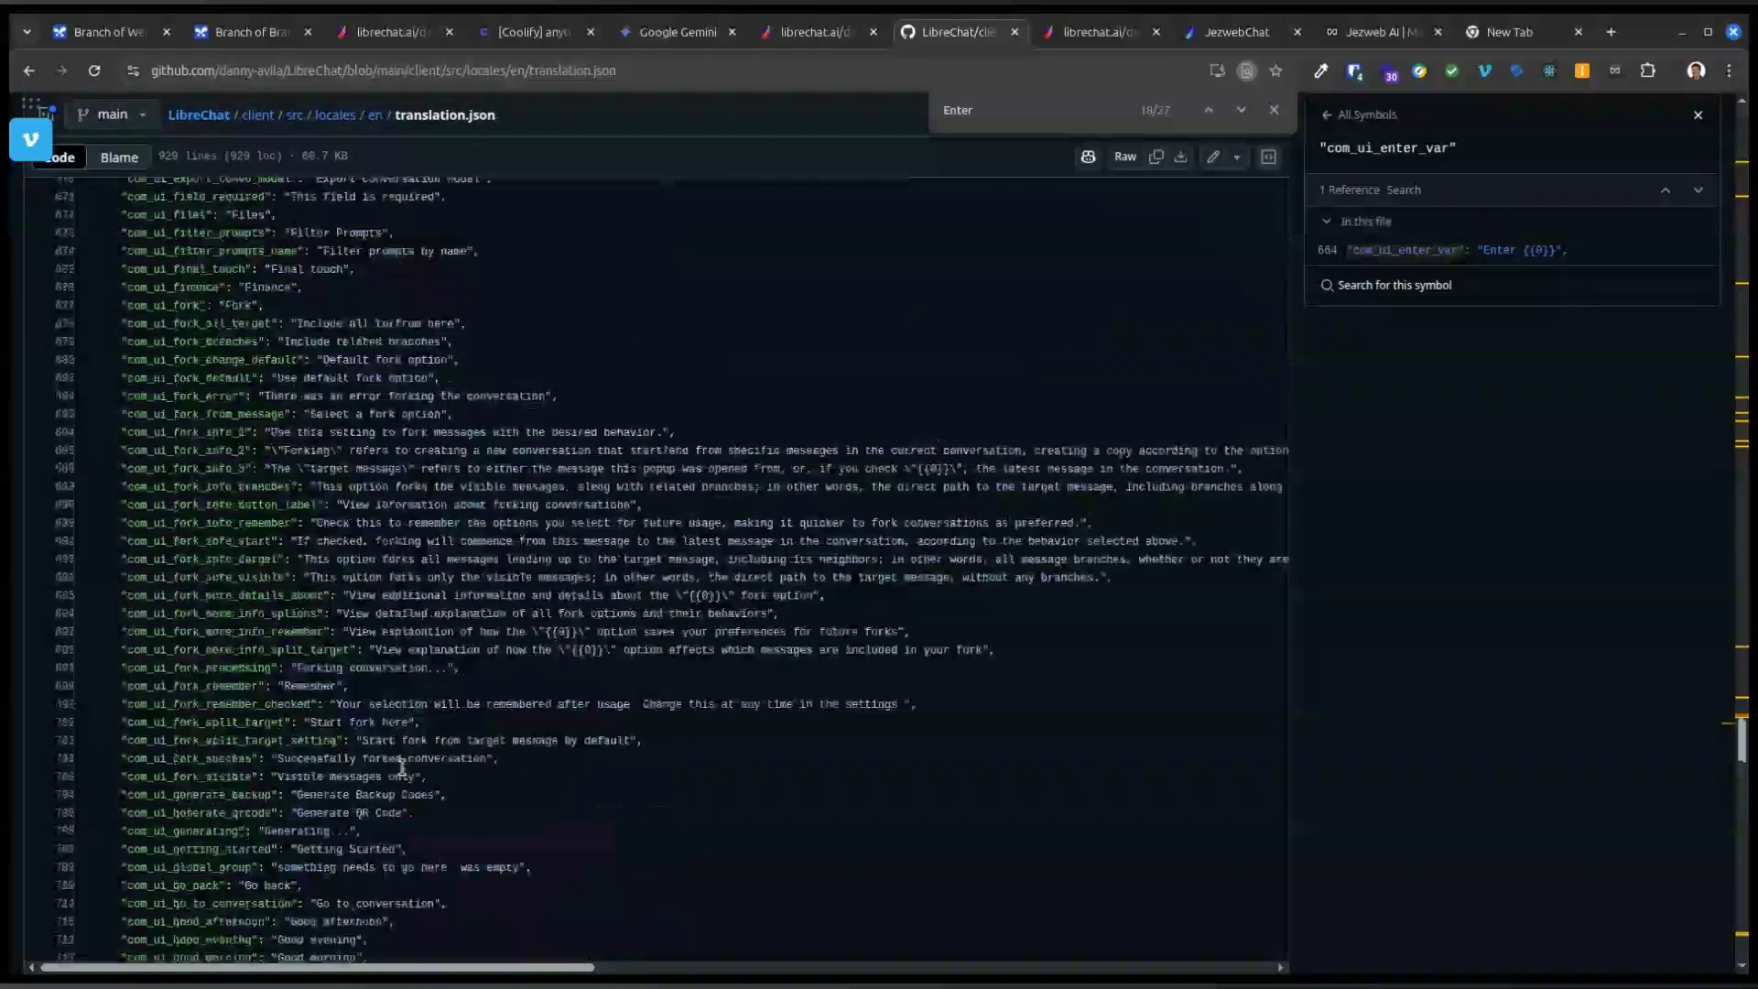
{"action": "scroll", "coordinate": [402, 768], "scroll_direction": "up", "scroll_amount": 7}
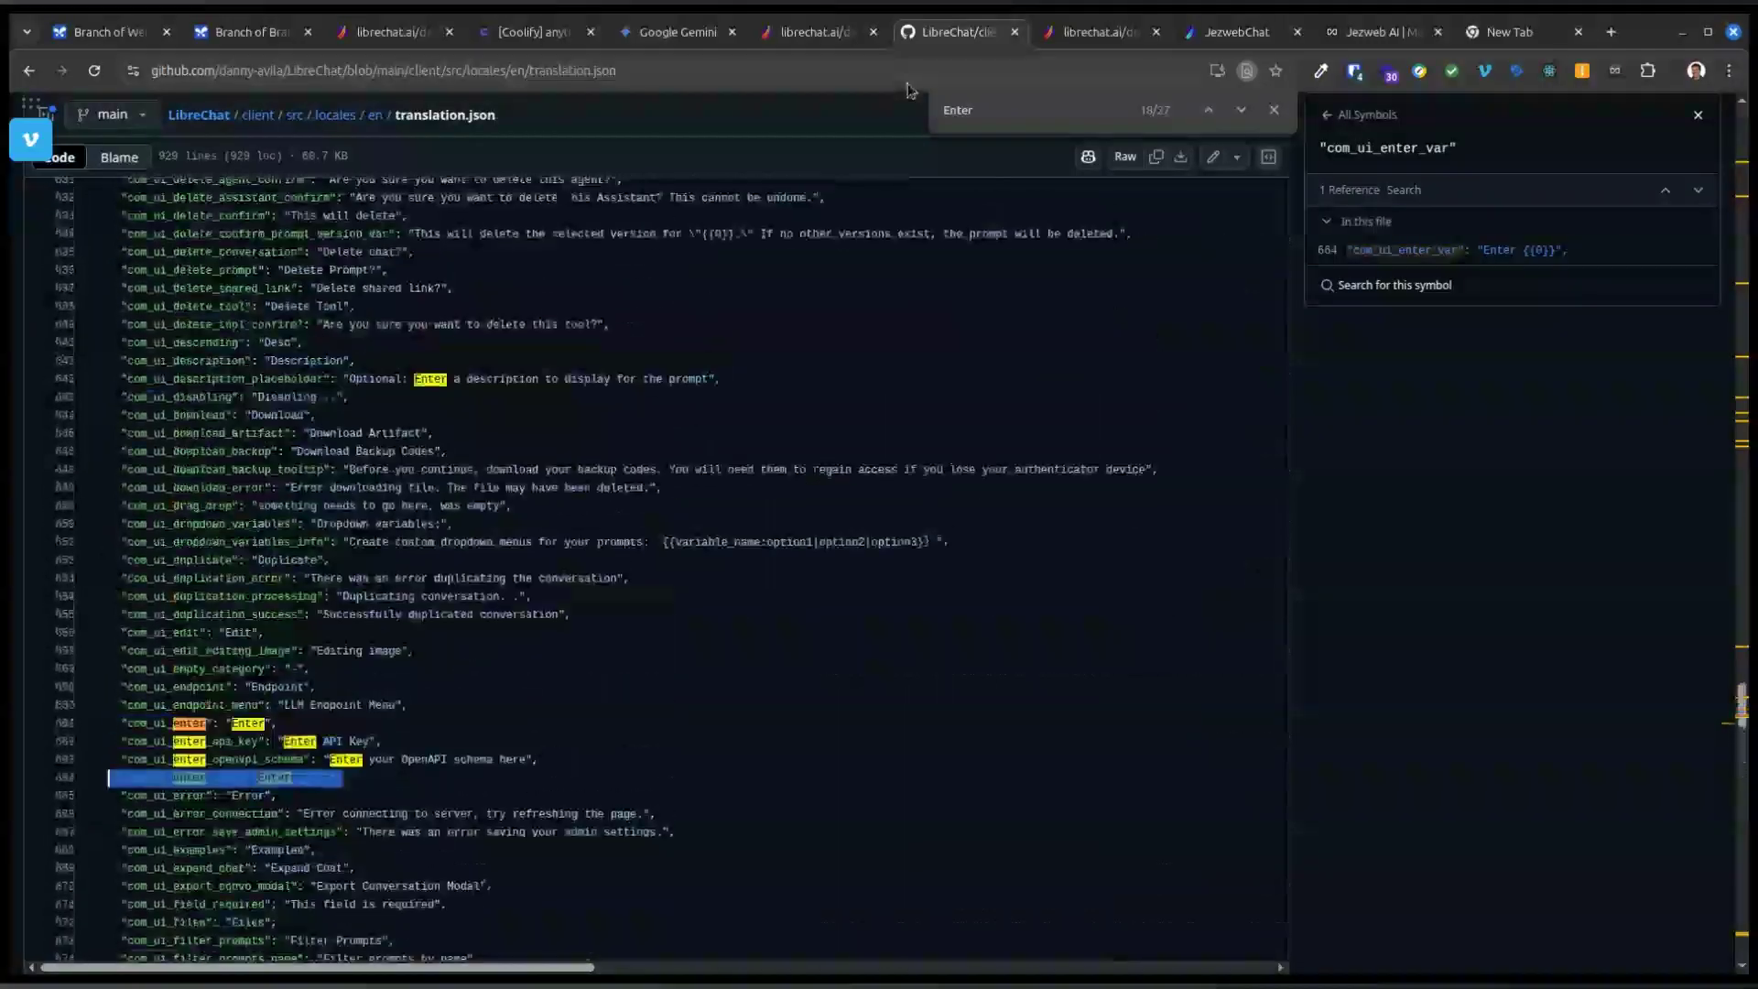
Step: Switch to the AnythingLLM Librechat chat and draft "is it this" followed by the line "com_ui_enter_var": "Enter {{0}}", without sending it
{"action": "left_click", "coordinate": [1368, 35]}
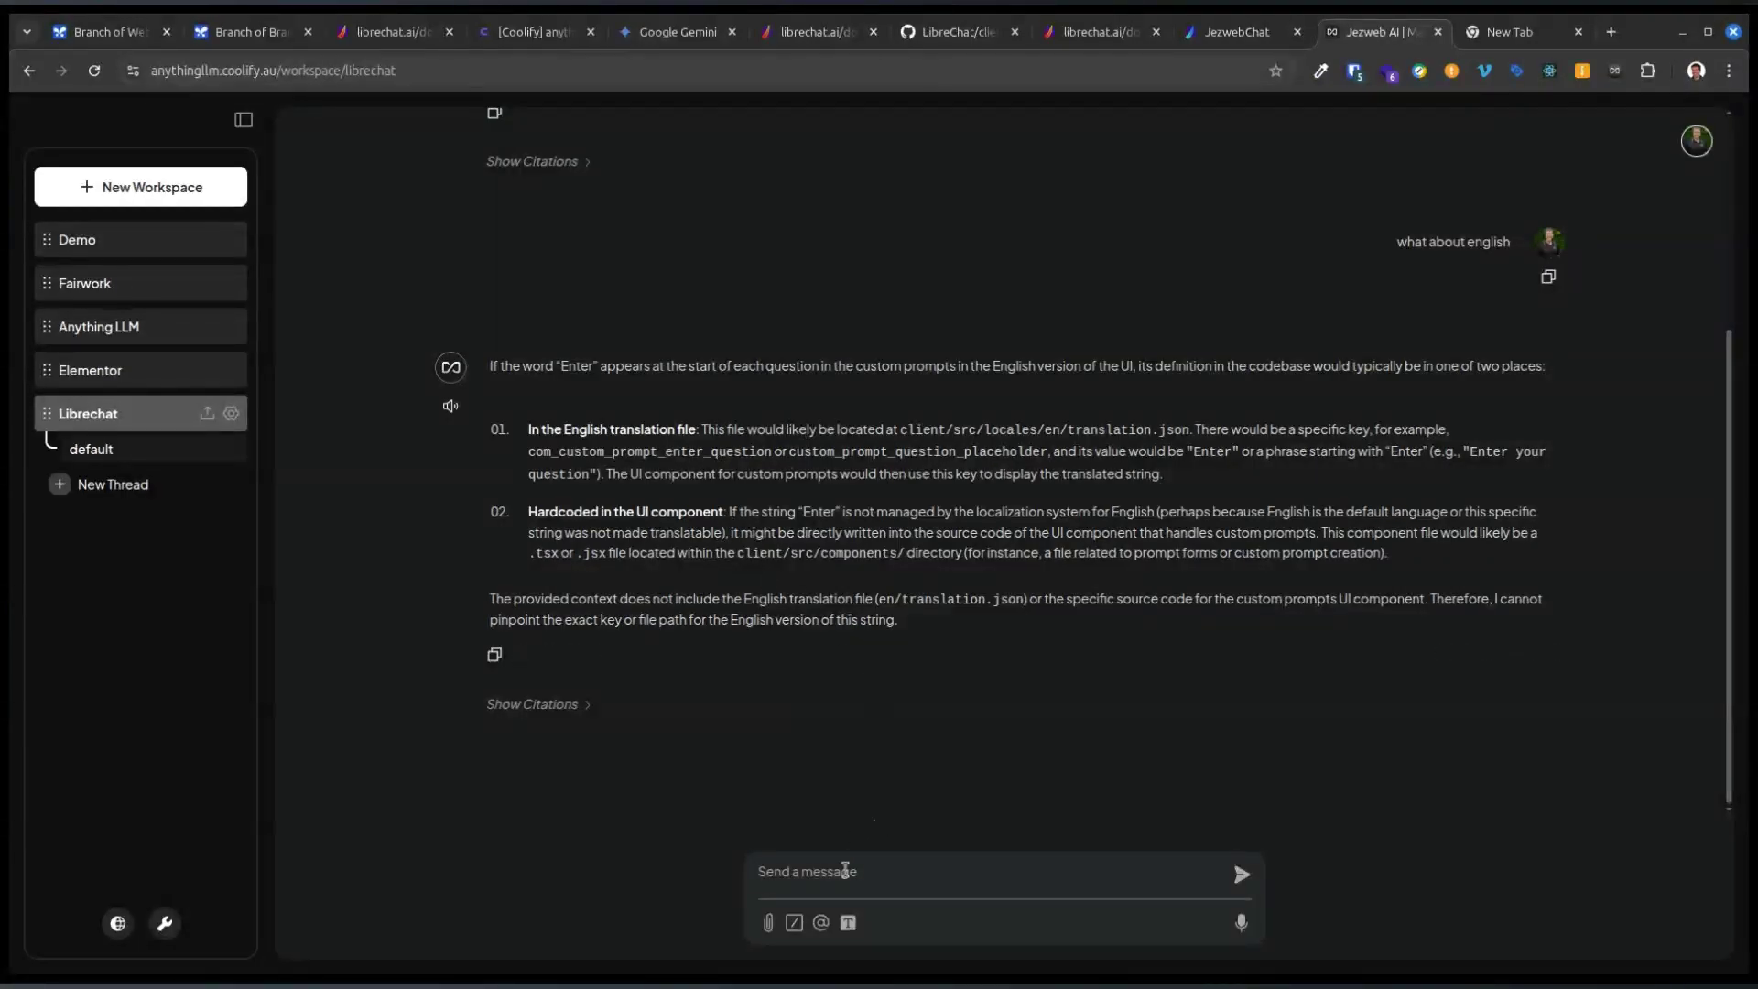
{"action": "type", "text": "is it this"}
{"action": "key", "text": "shift+Return"}
{"action": "type", "text": "\"com_ui_enter_var\": \"Enter {{0}}\","}
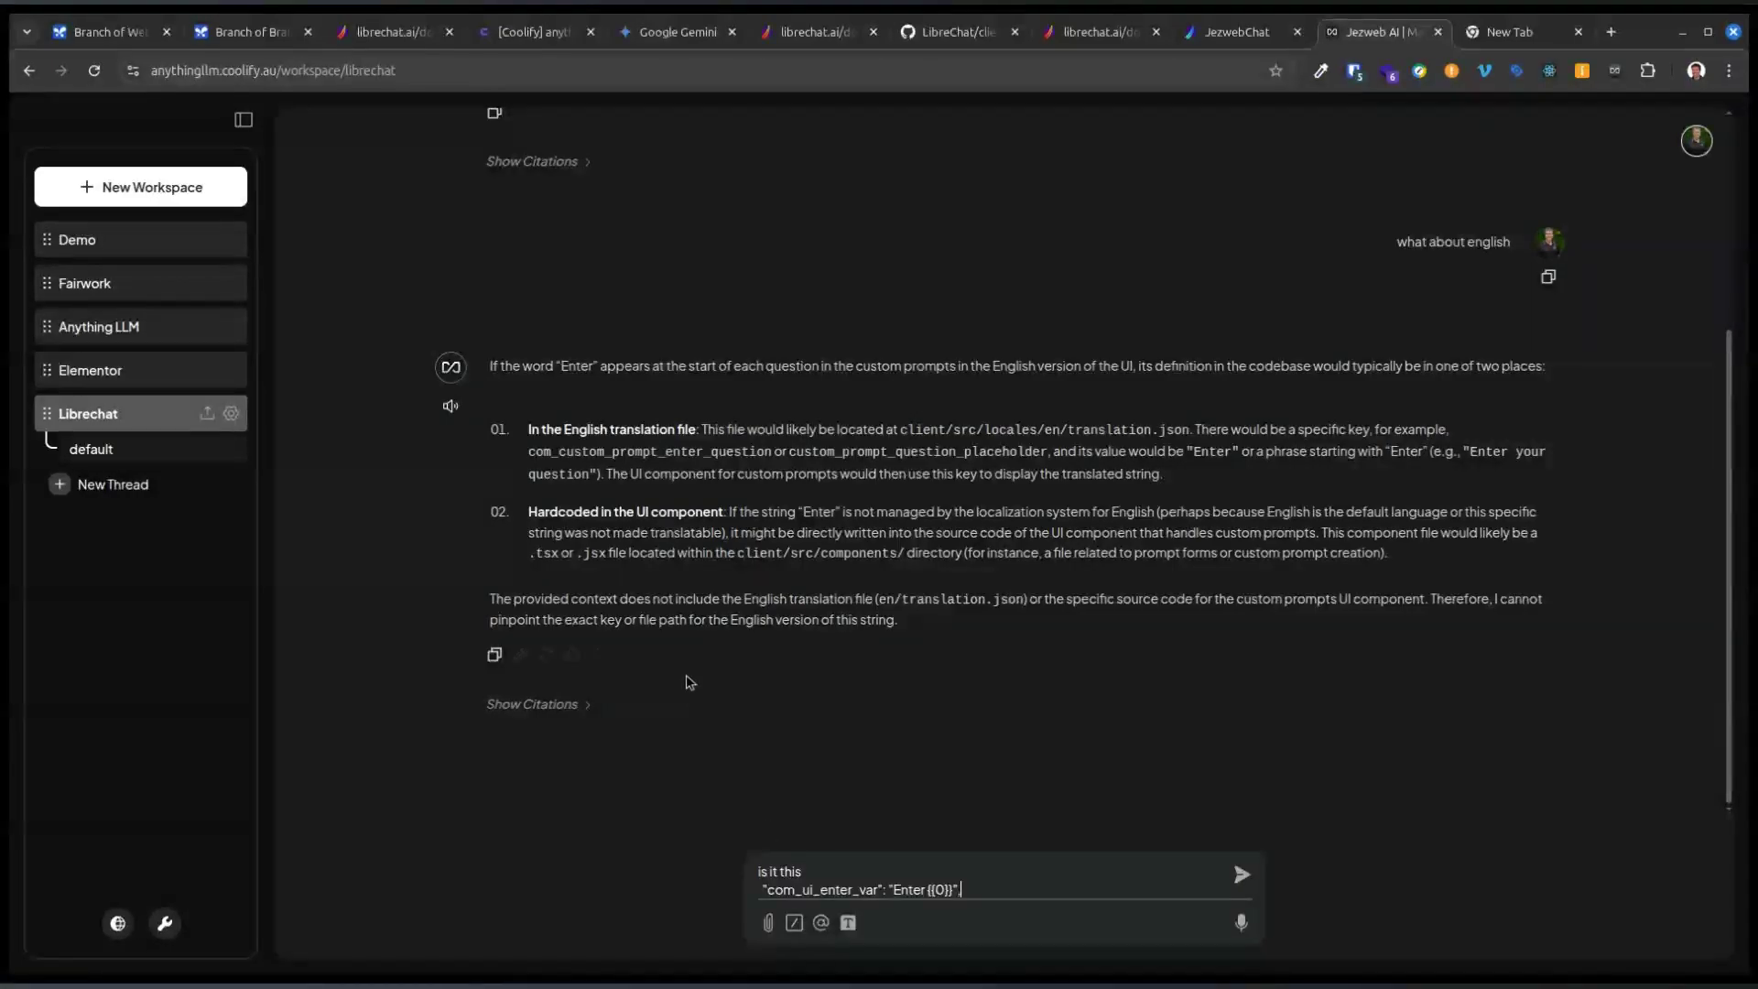
Step: Switch to JezwebChat to check the field prefixes in the Quick Content Outline (Enhanced) prompt form, and return to AnythingLLM
{"action": "left_click", "coordinate": [1210, 32]}
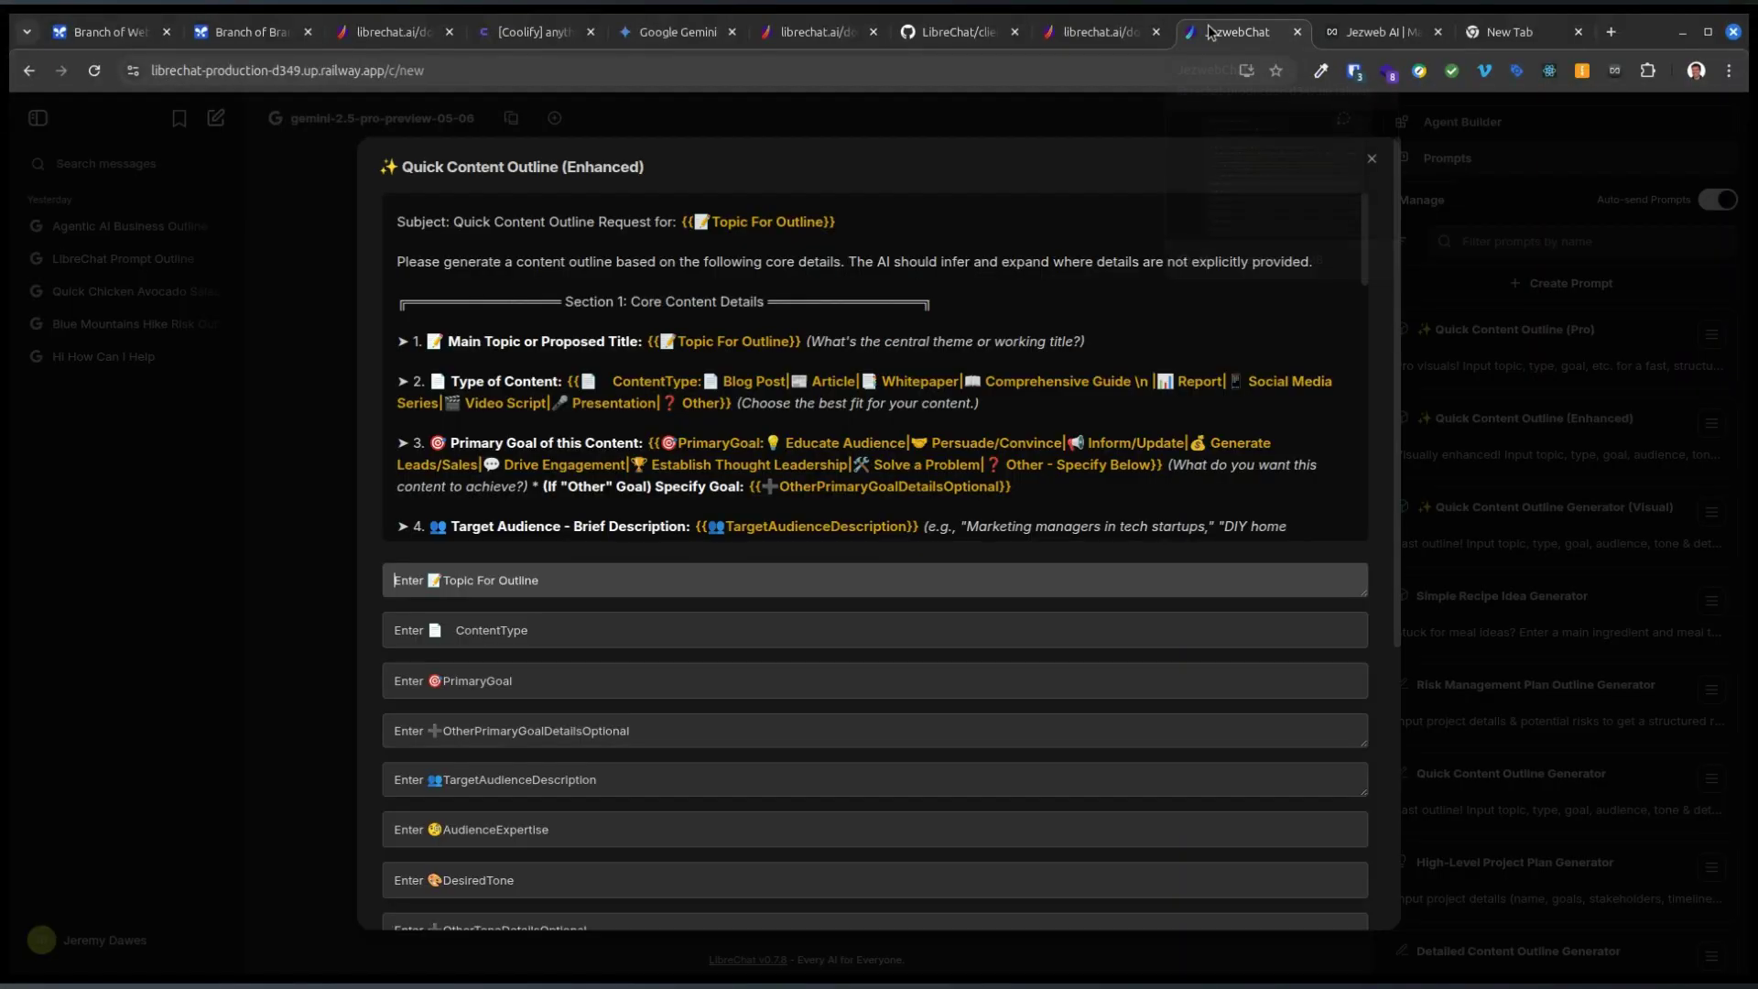
{"action": "mouse_move", "coordinate": [1070, 38]}
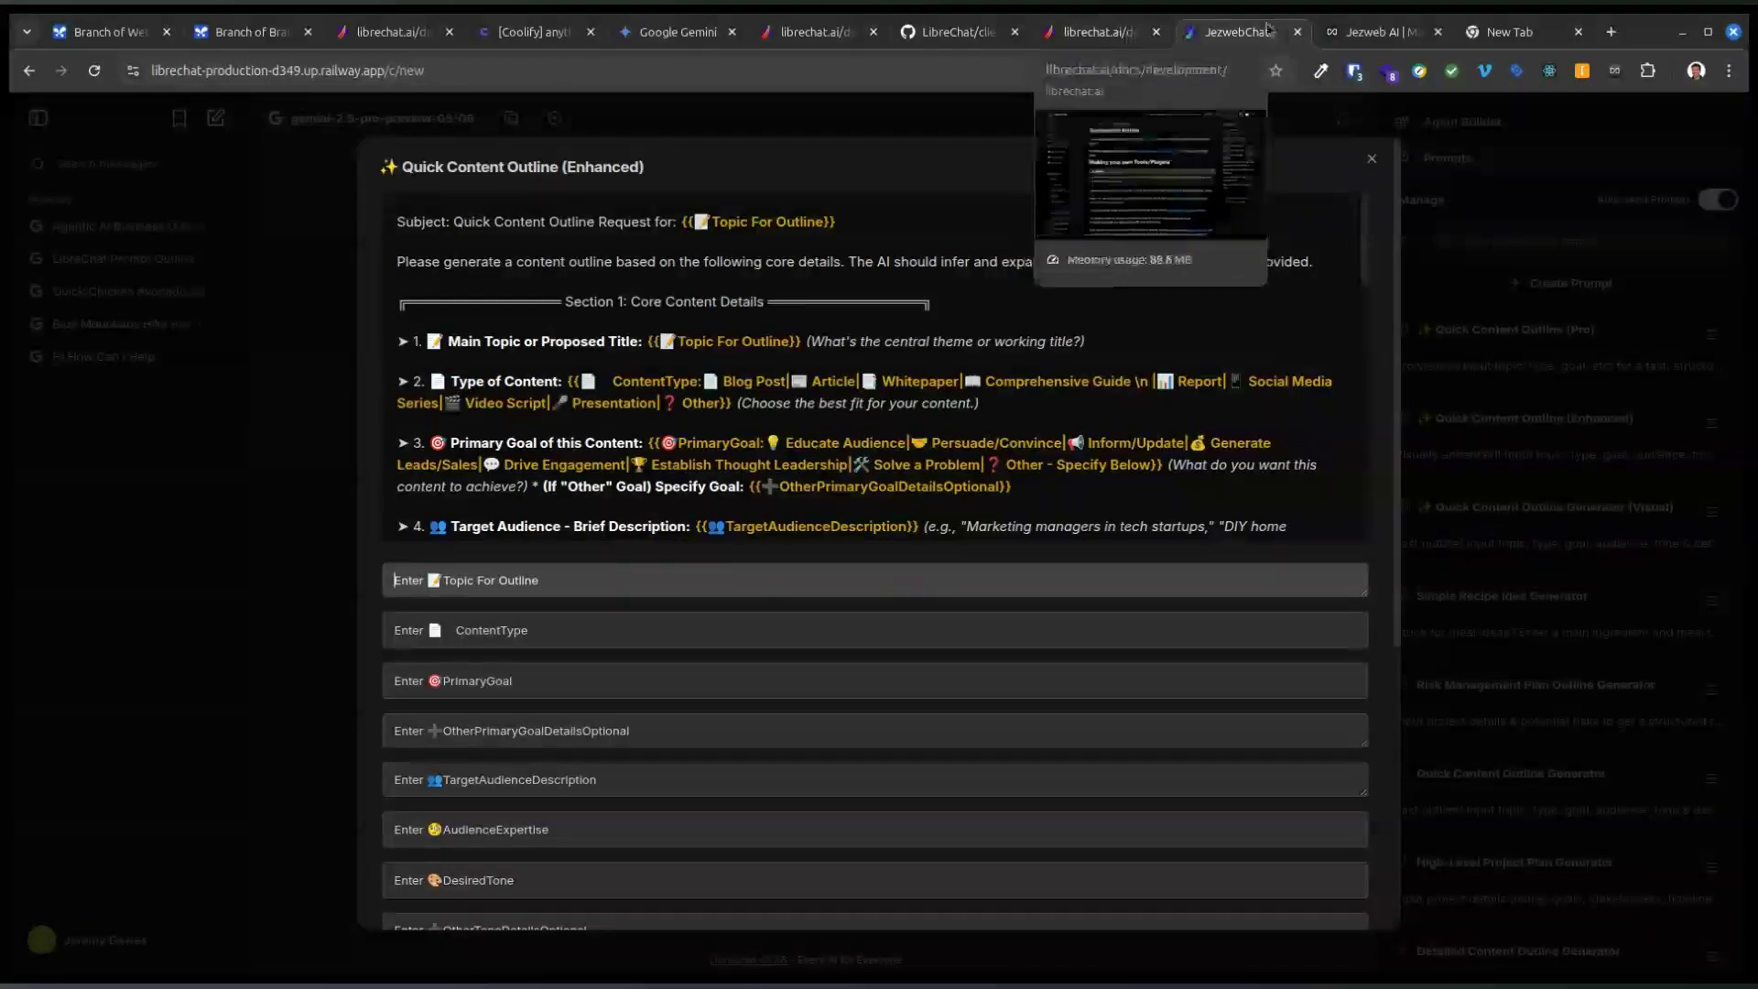
{"action": "left_click", "coordinate": [1364, 35]}
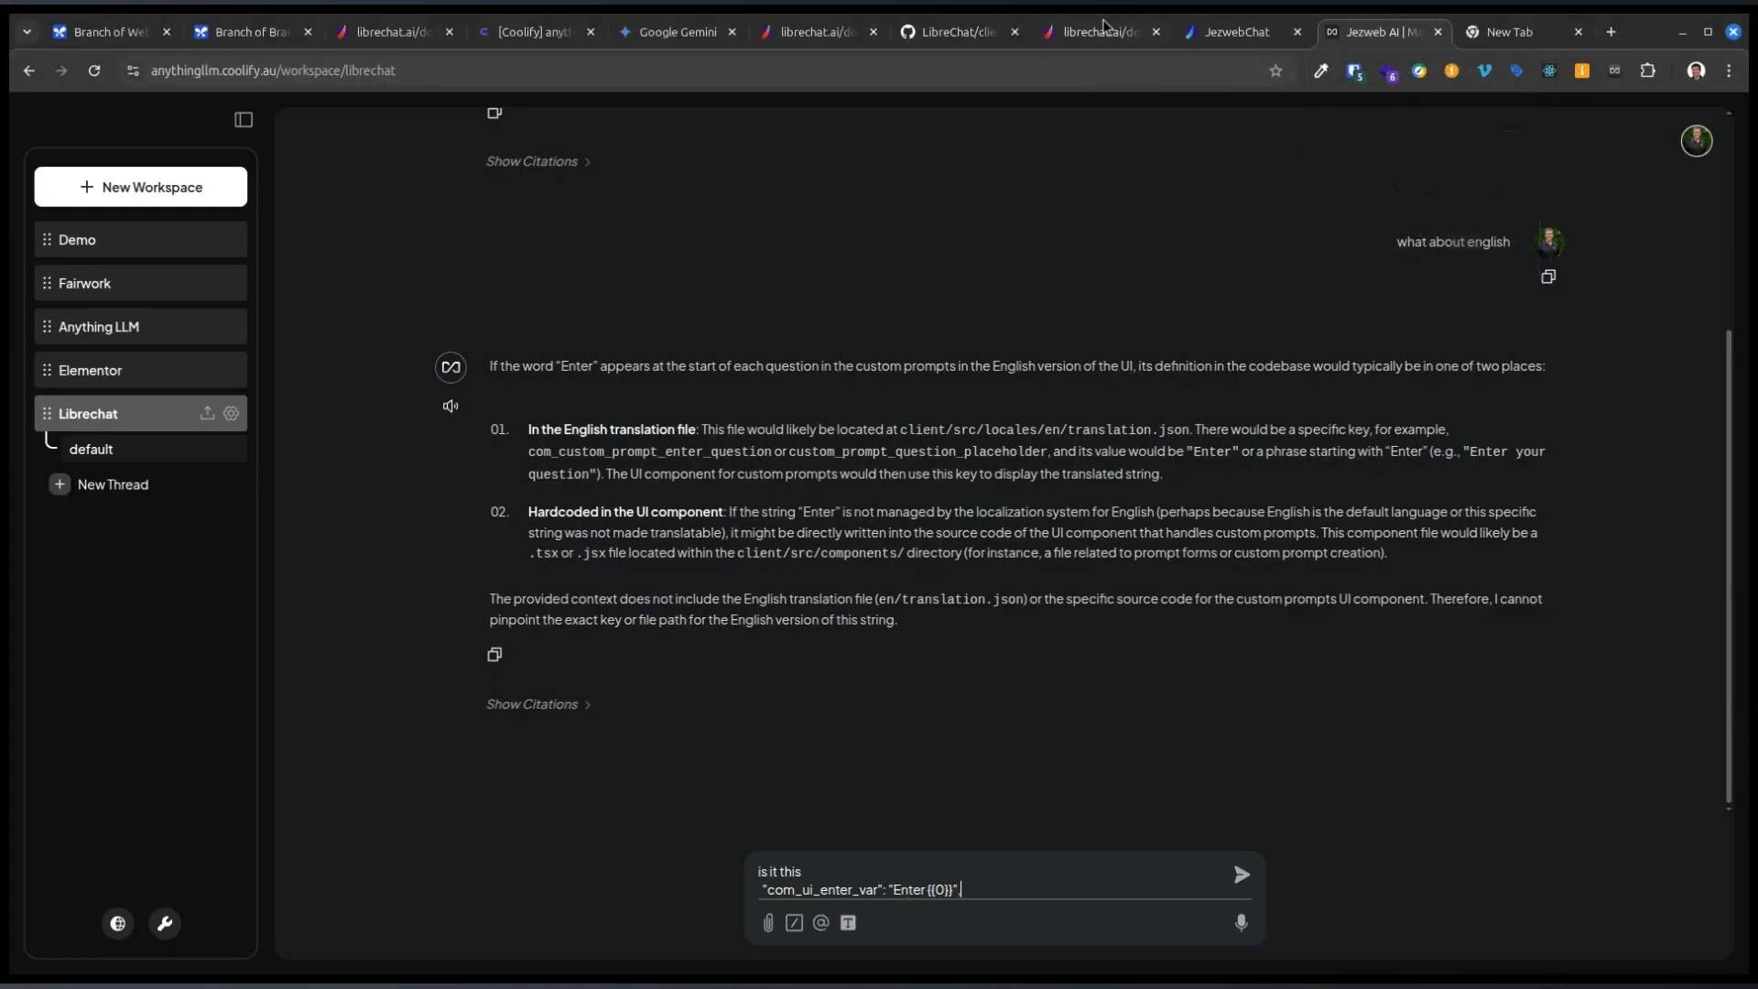
Step: Check the com_ui_enter_var line number on GitHub, add "on line 664" to the drafted AnythingLLM message, and send it
{"action": "left_click", "coordinate": [923, 38]}
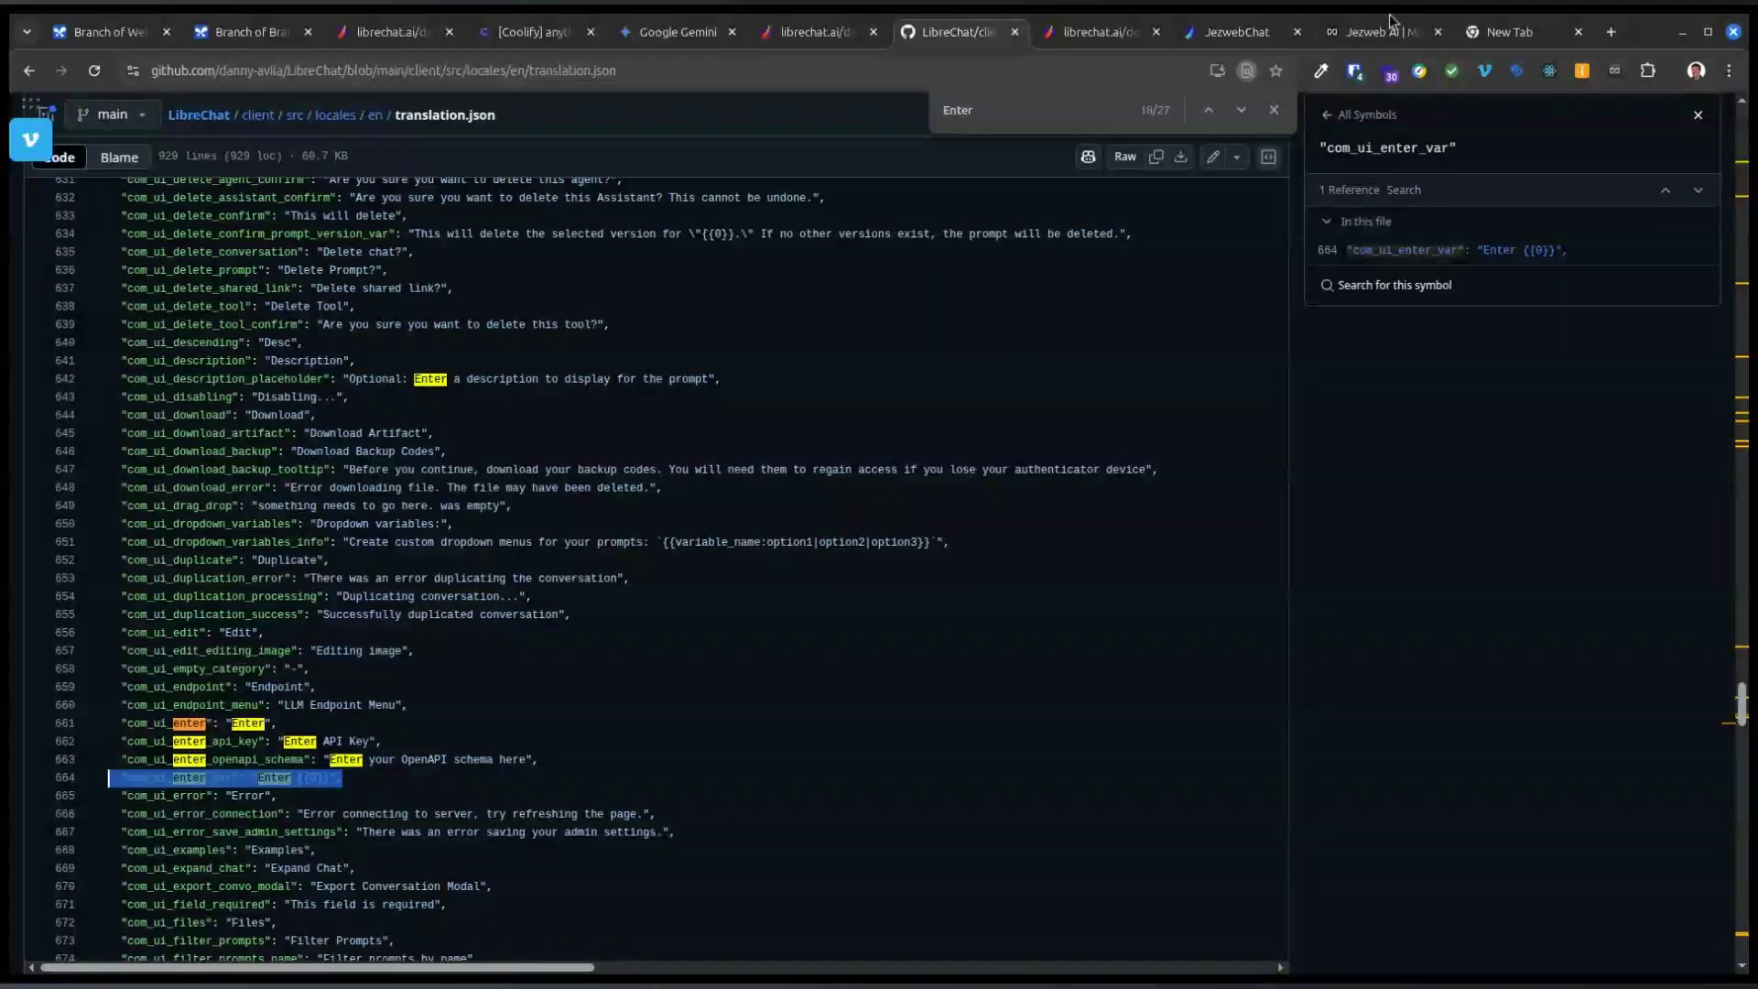
{"action": "left_click", "coordinate": [1363, 30]}
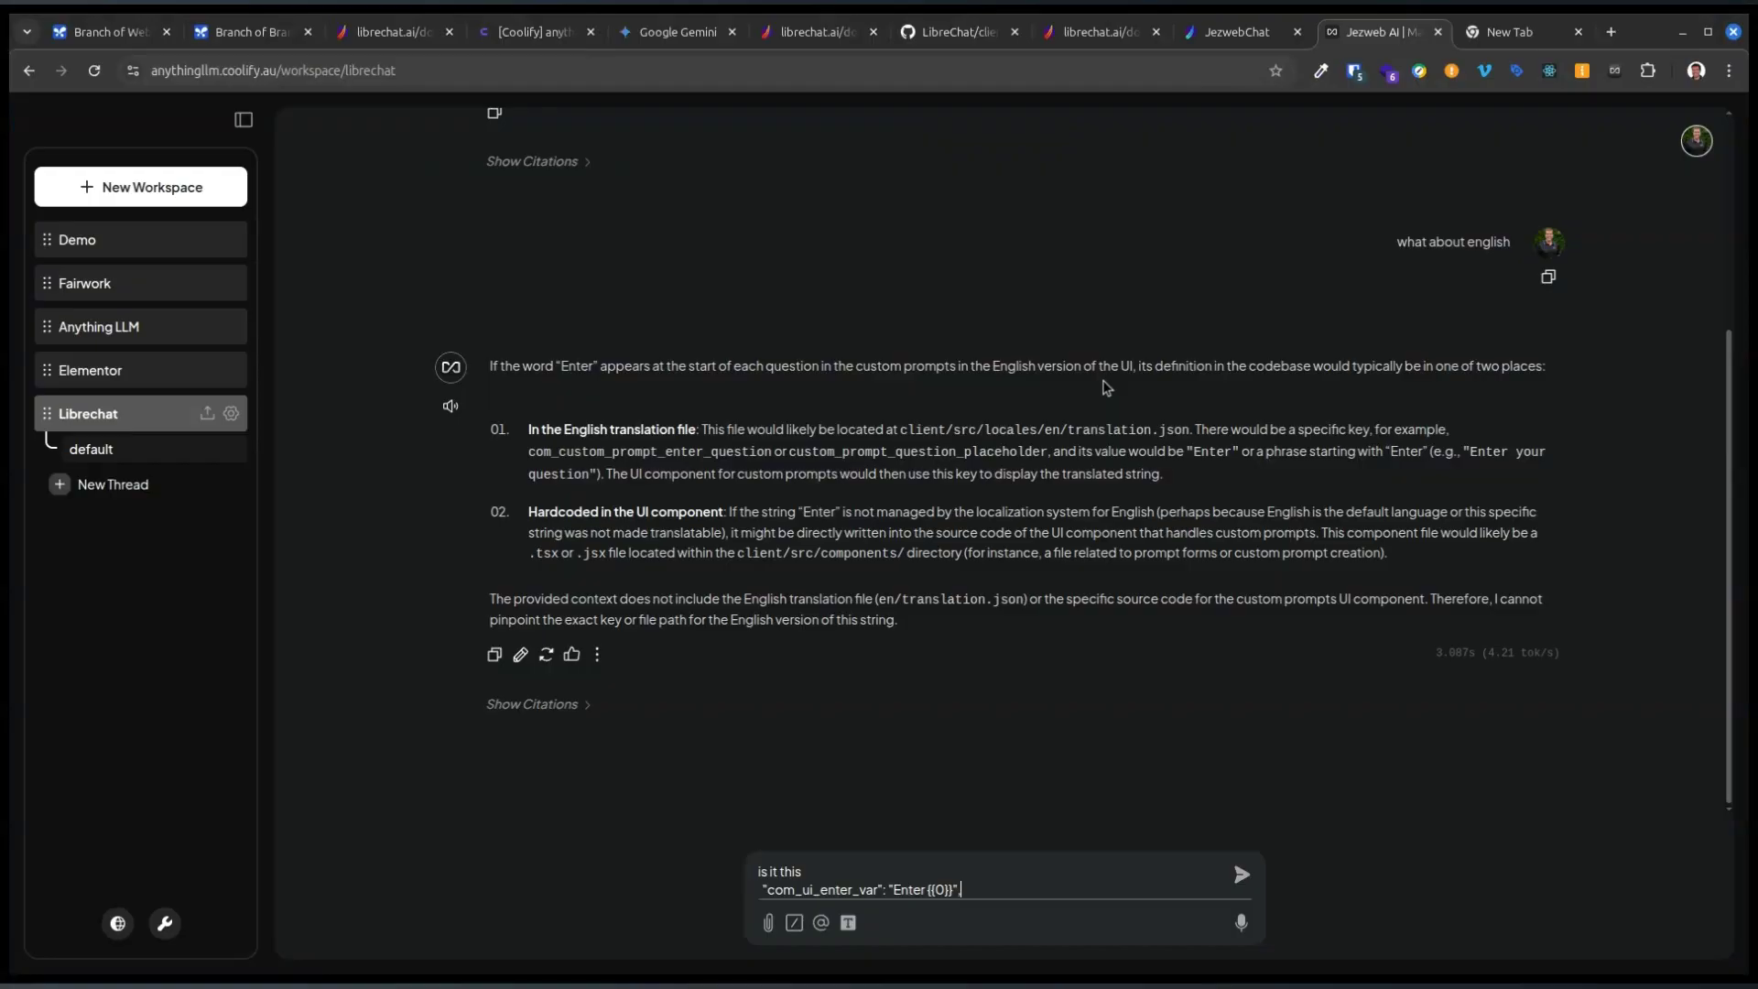
{"action": "key", "text": "shift+Return"}
{"action": "key", "text": "shift+Return"}
{"action": "type", "text": "on line 664"}
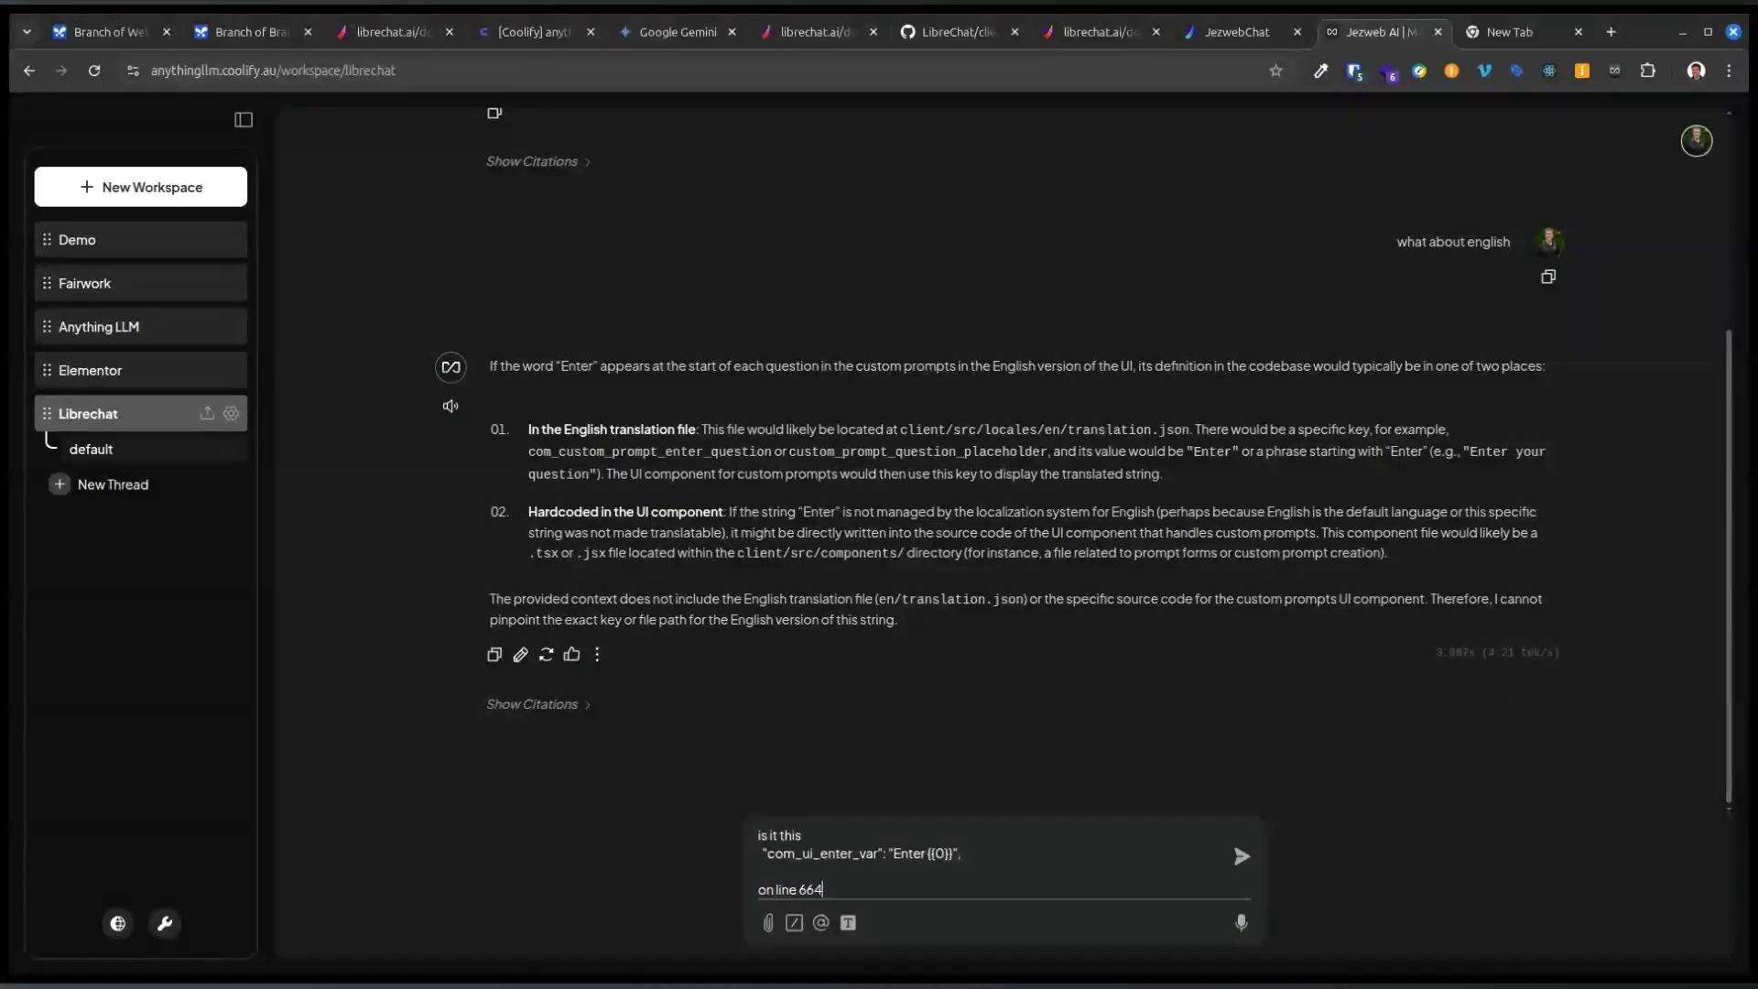
{"action": "key", "text": "Return"}
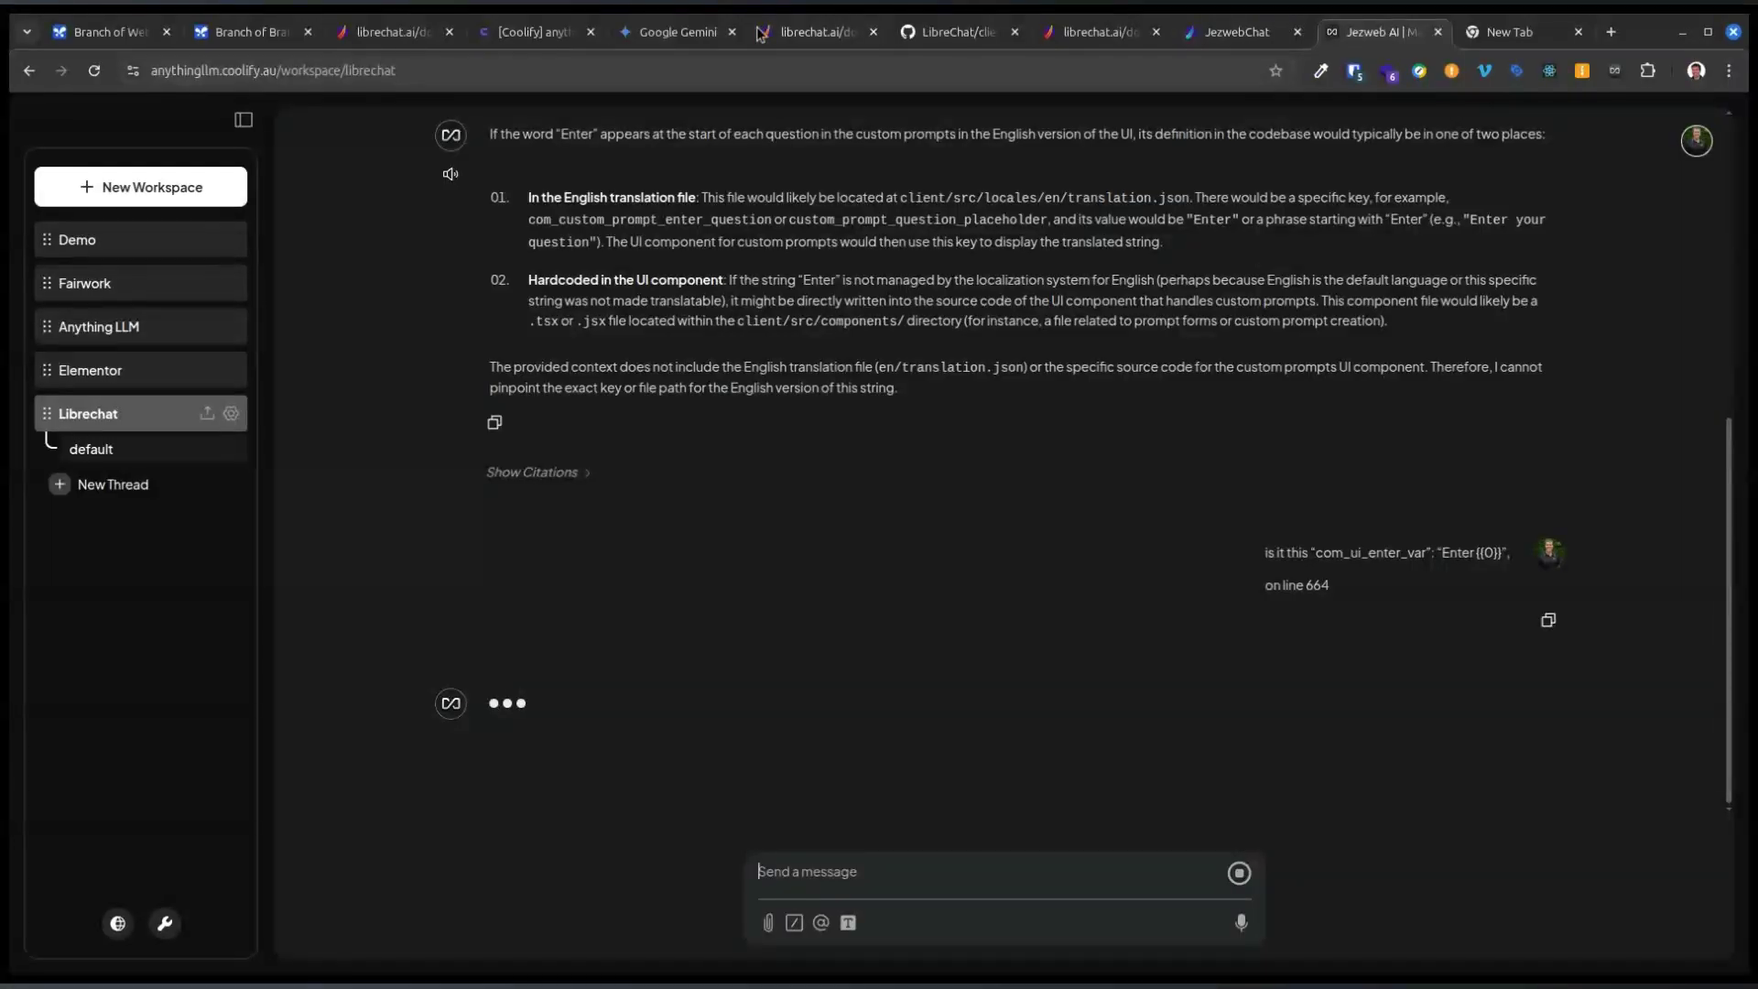
Step: Switch to translation.json on GitHub, close the page search, and download the raw file
{"action": "left_click", "coordinate": [922, 34]}
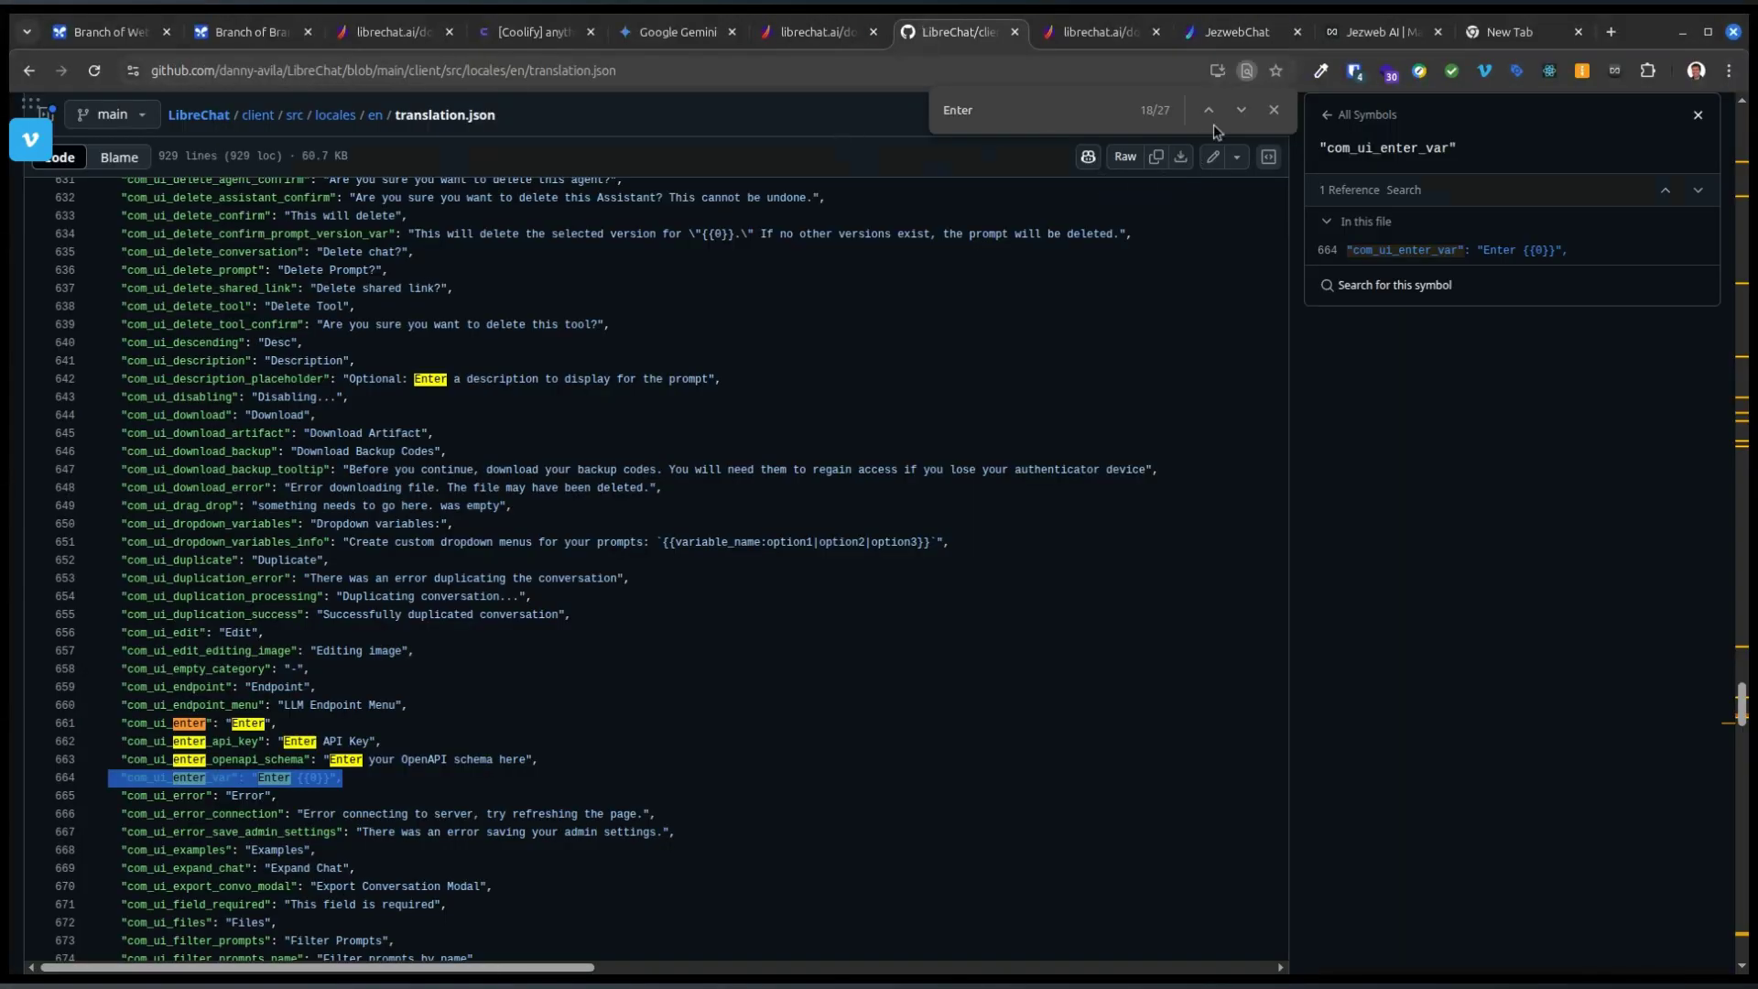
{"action": "left_click", "coordinate": [1273, 109]}
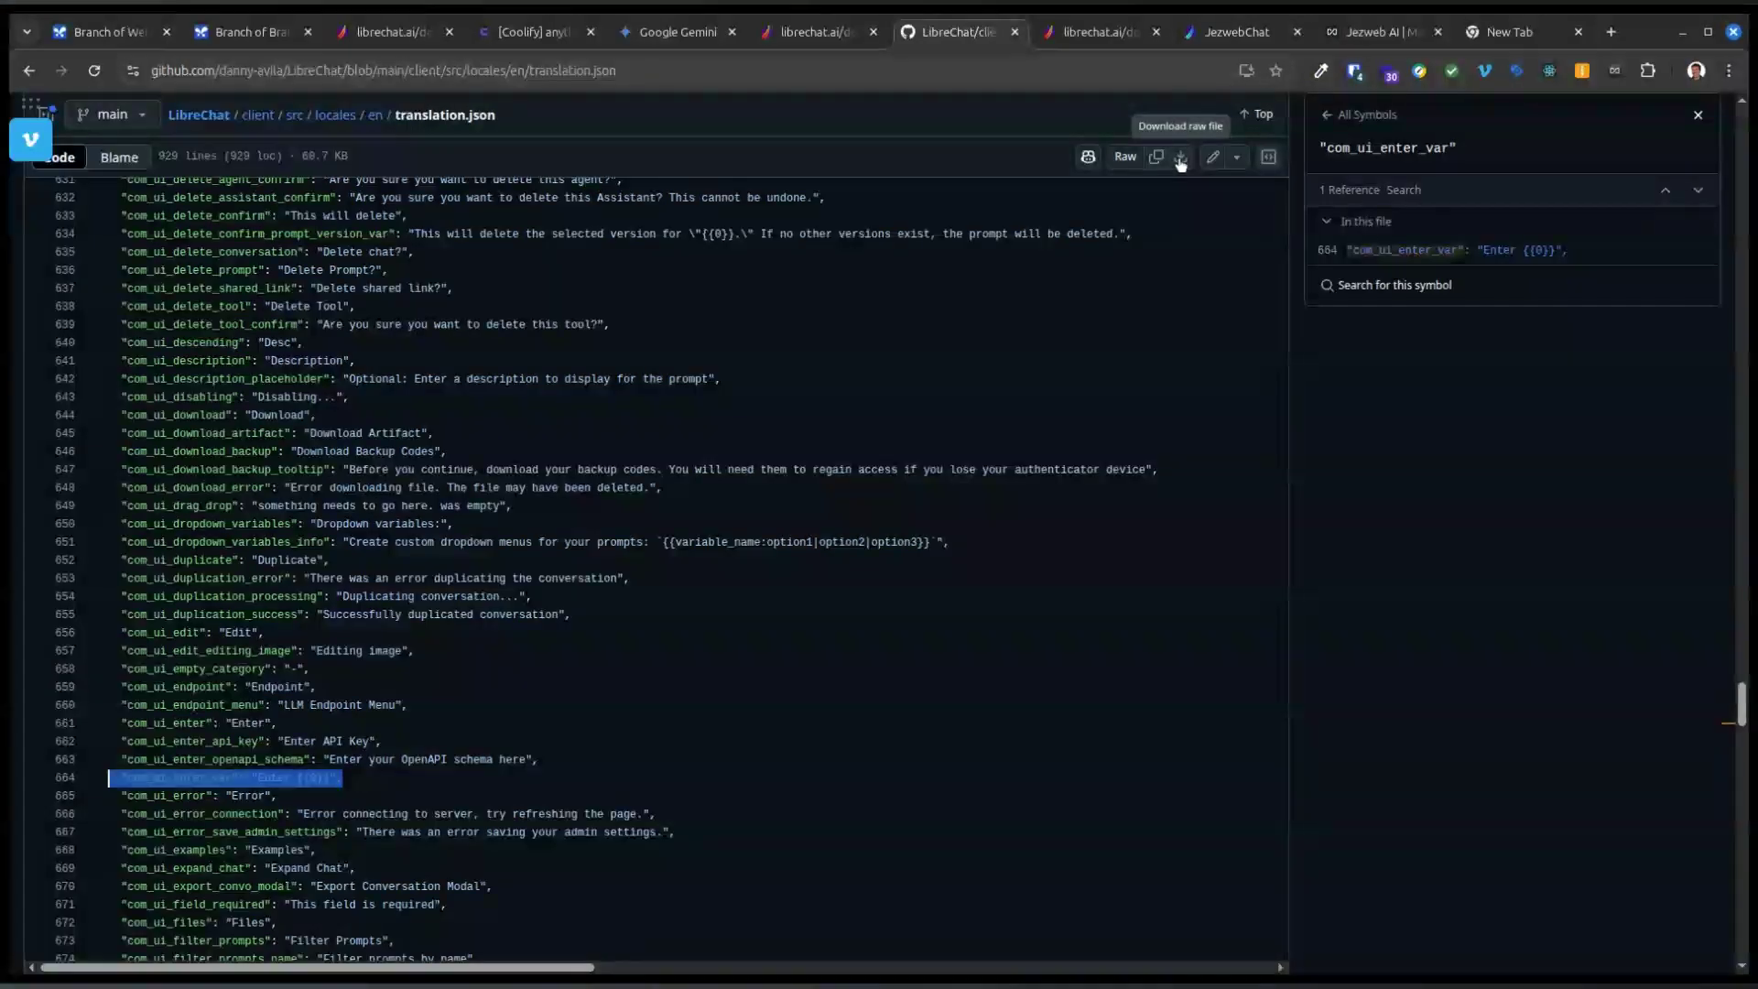
{"action": "left_click", "coordinate": [1178, 156]}
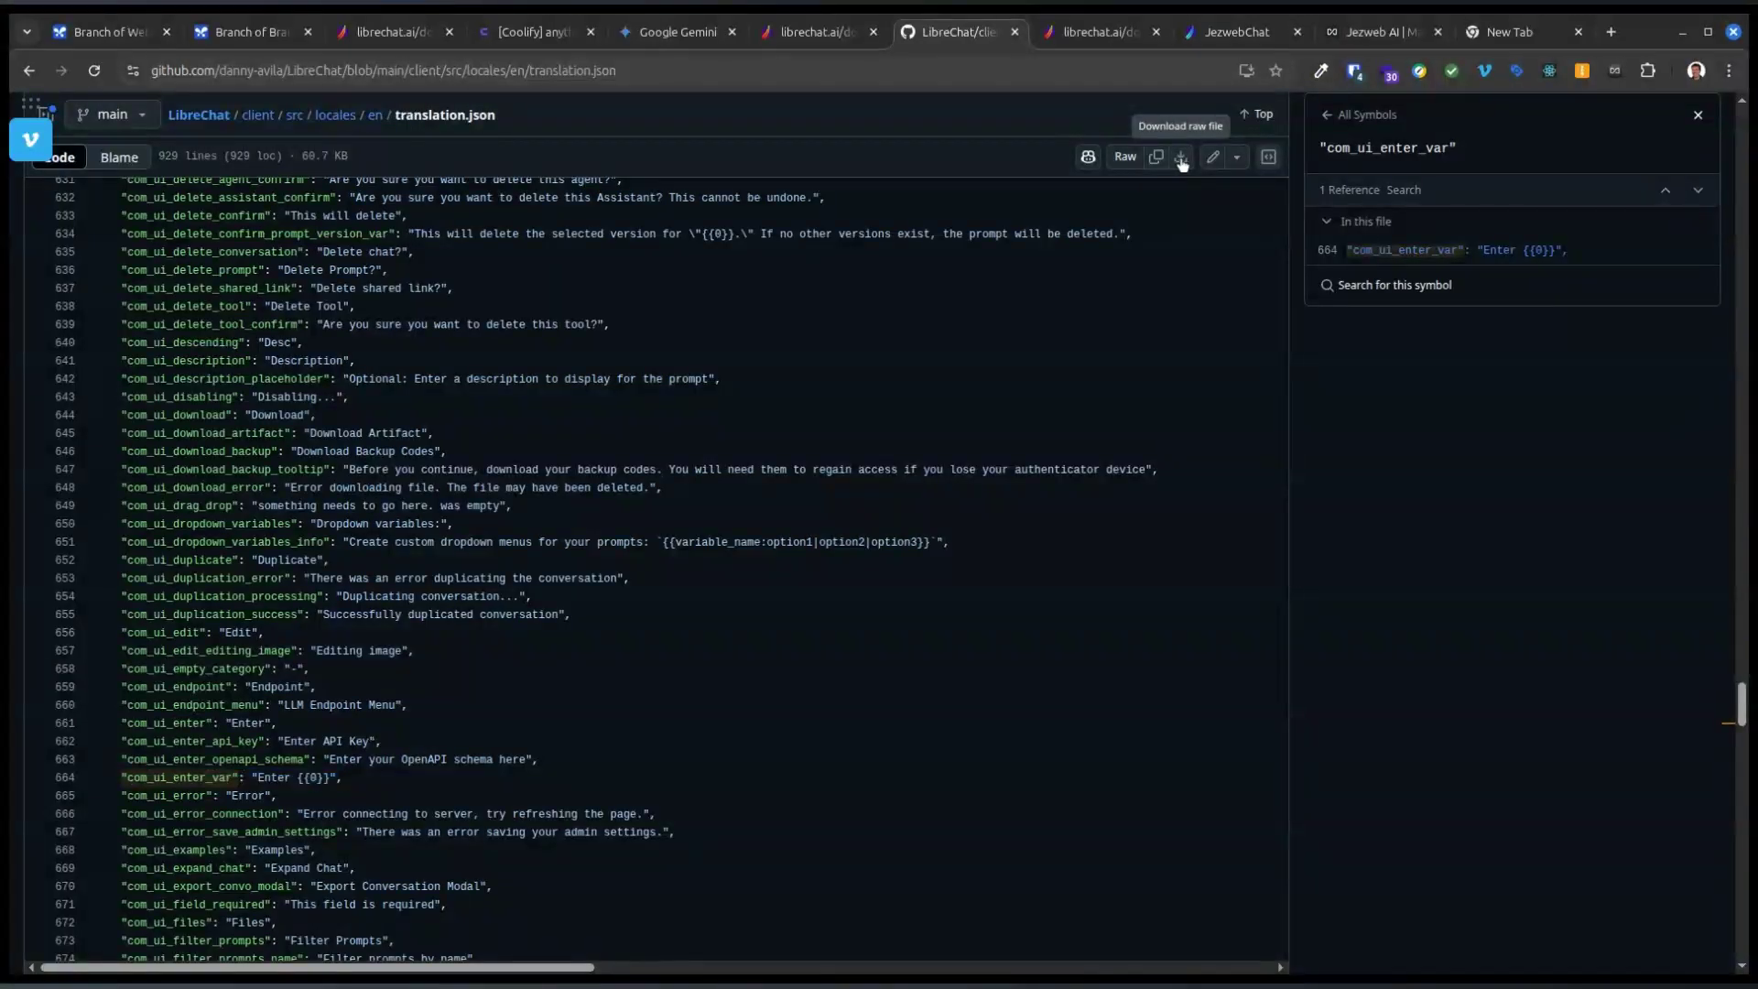
Step: Return to the AnythingLLM Librechat chat and attach the downloaded translation.json to the message
{"action": "left_click", "coordinate": [1364, 32]}
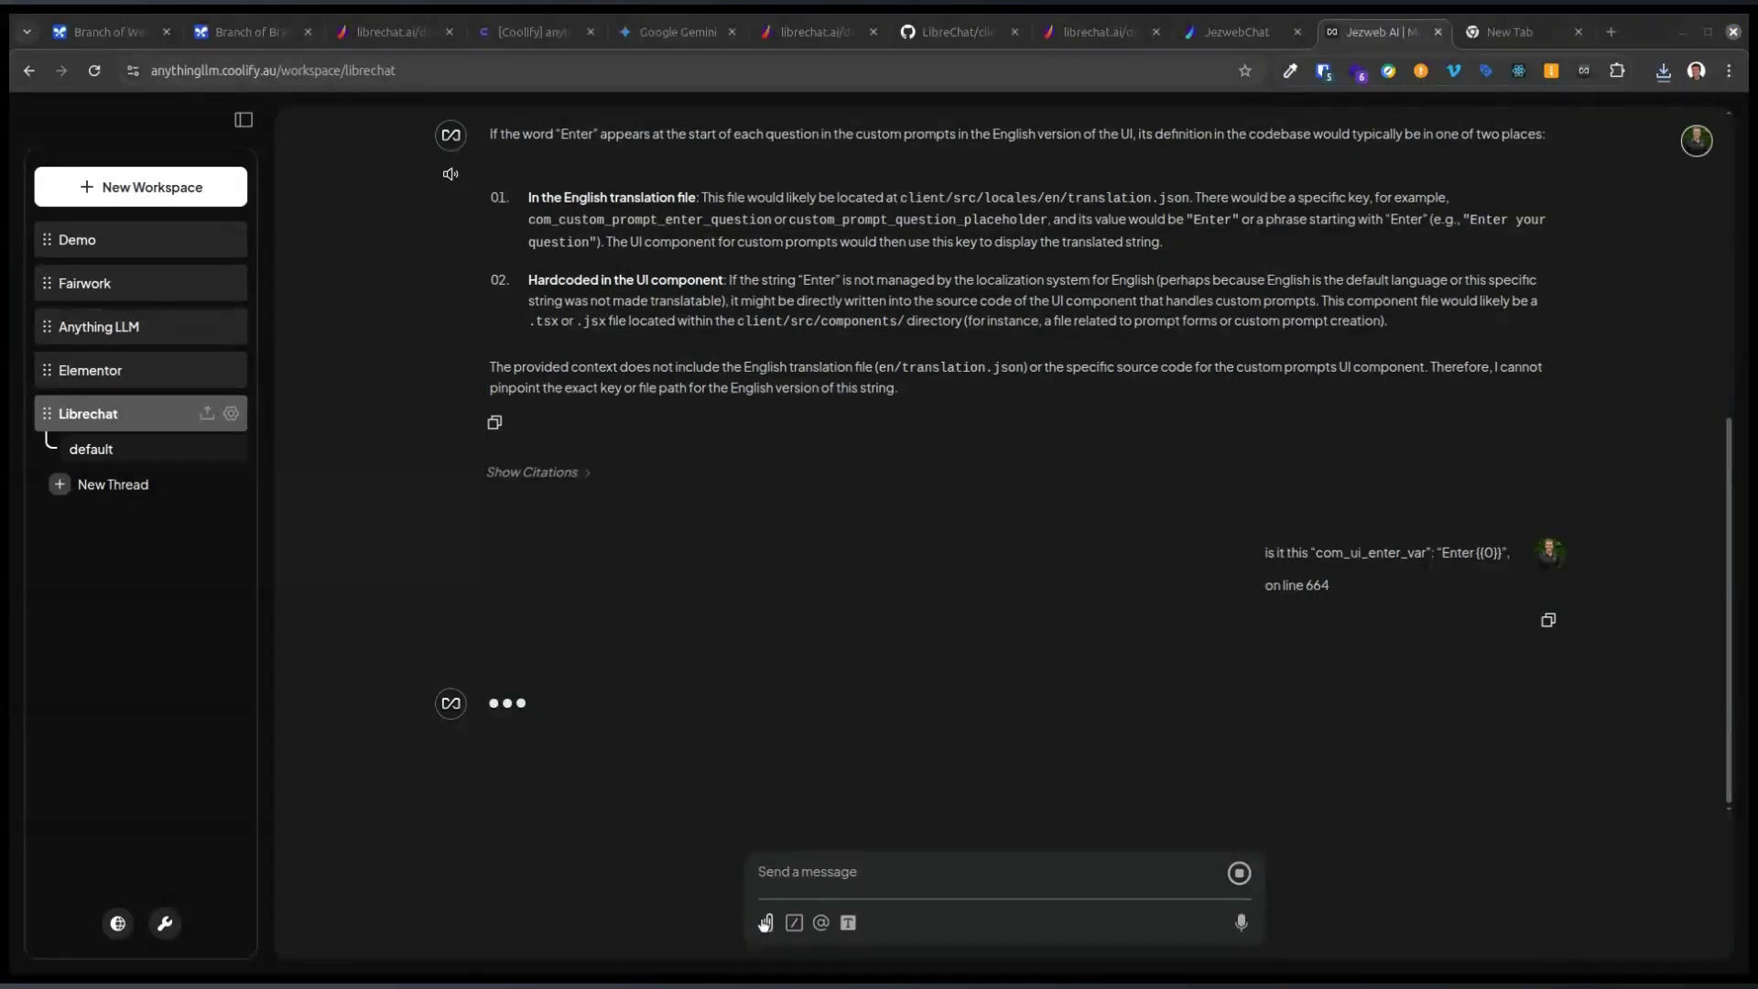
{"action": "key", "text": "Return"}
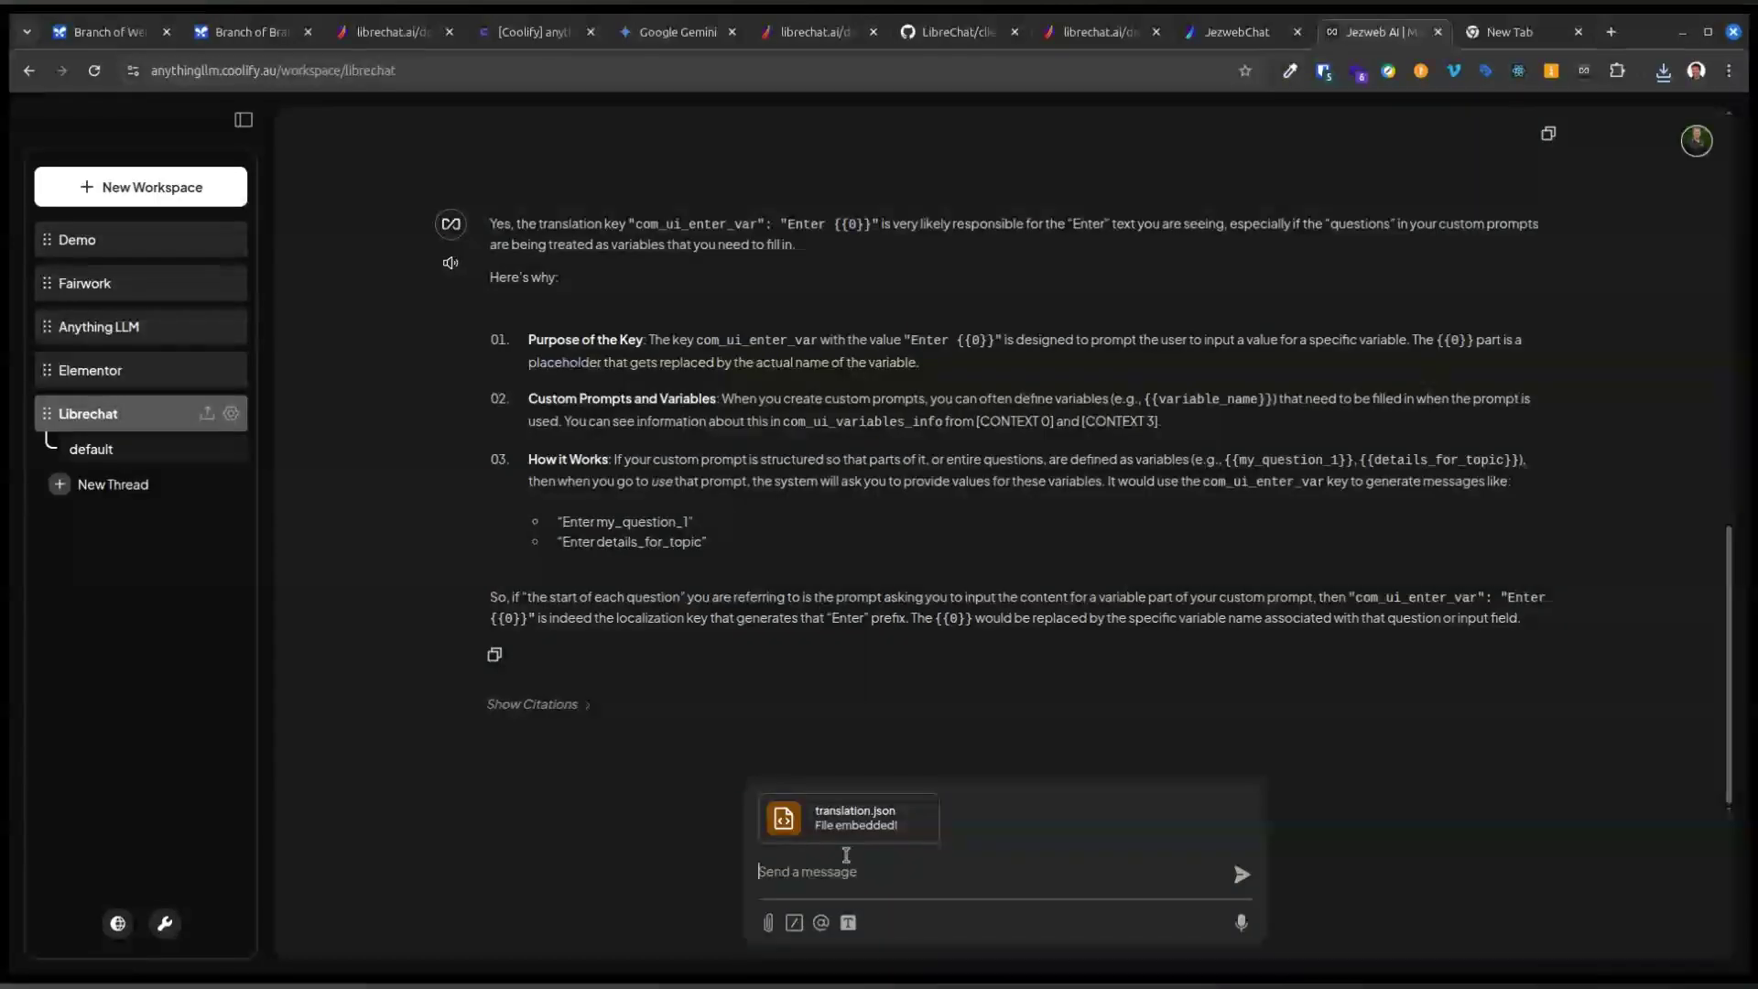
Step: Send "this is the file, is there another file i can give you to lookat to confirm this is the case? the file for making custom prompts?"
{"action": "left_click", "coordinate": [837, 874]}
{"action": "type", "text": "this is the file, is there another file i can give you to"}
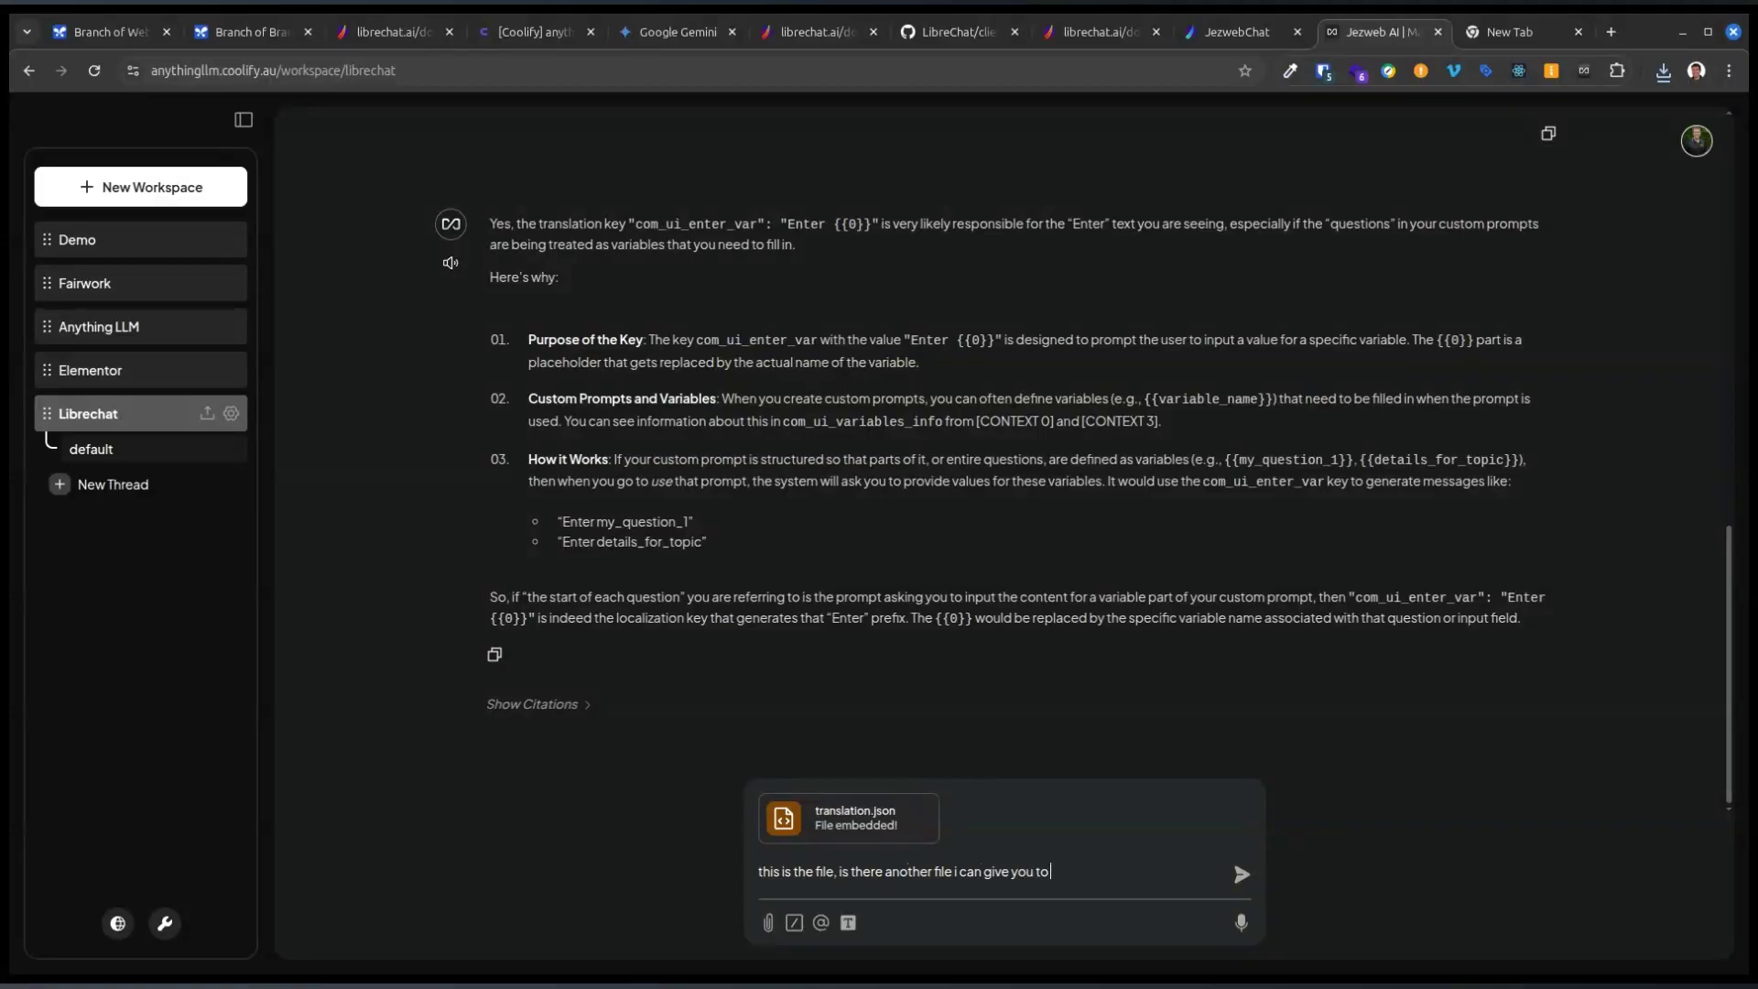
{"action": "type", "text": "confirm this is the"}
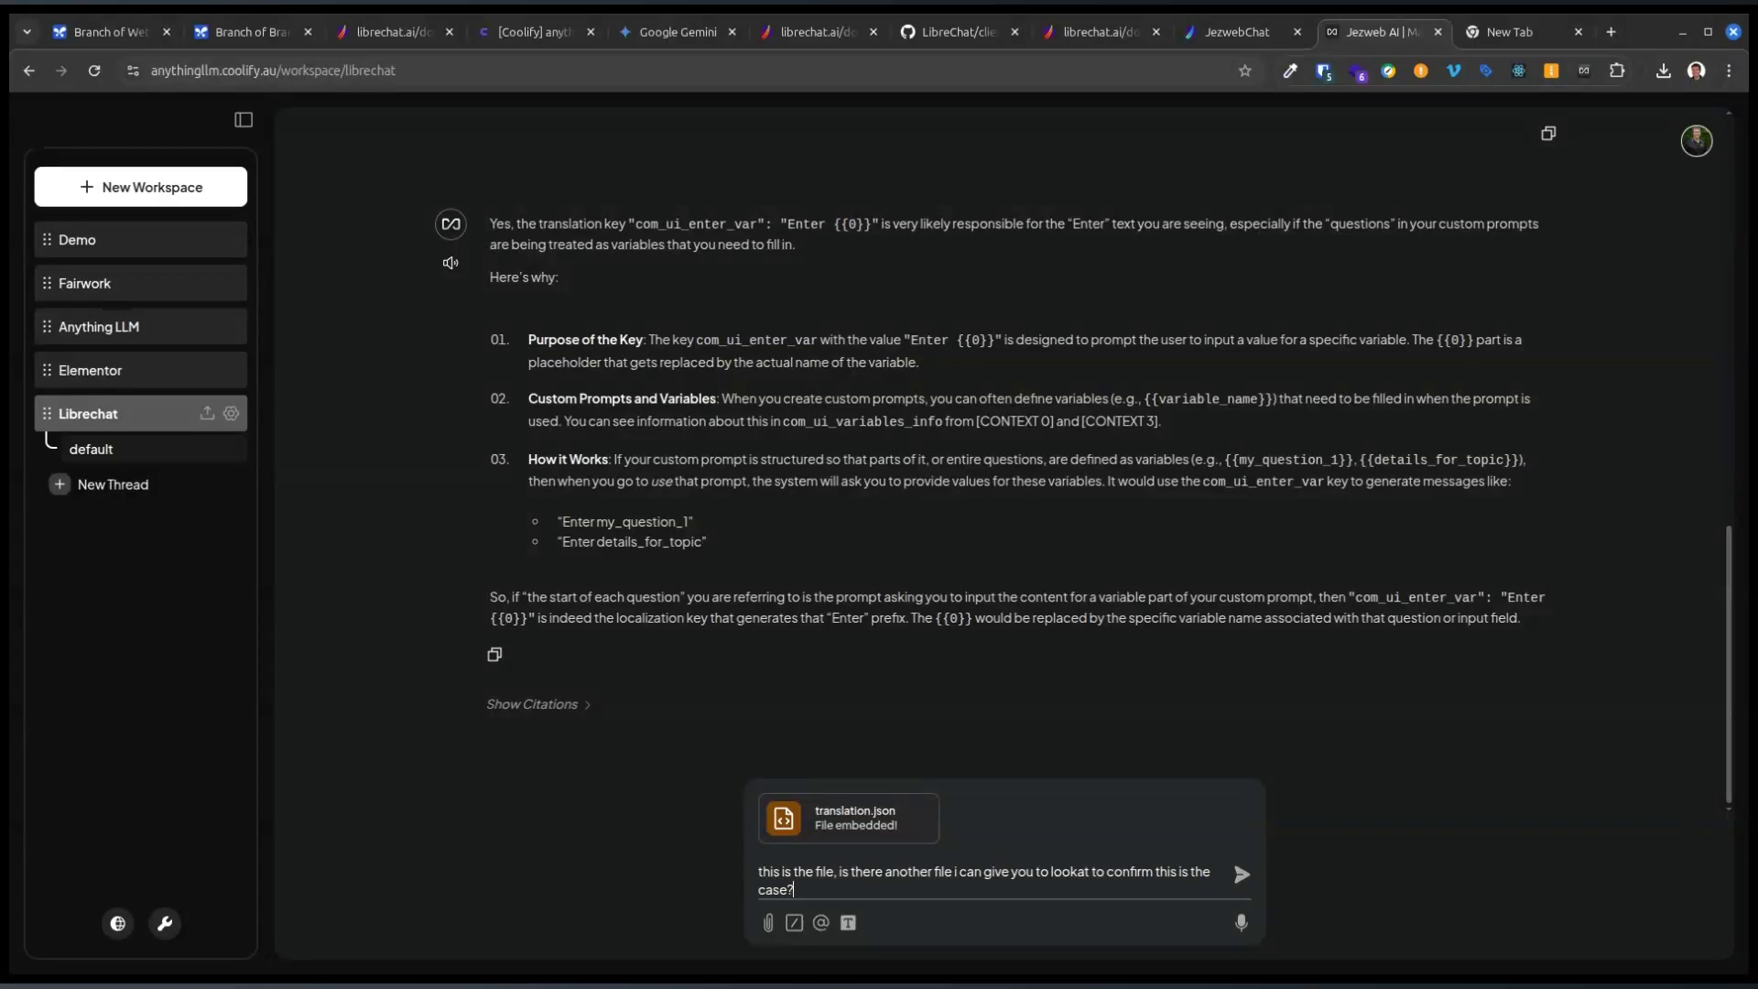
{"action": "type", "text": " case?"}
{"action": "type", "text": " the file where th"}
{"action": "key", "text": "BackSpace"}
{"action": "key", "text": "BackSpace"}
{"action": "key", "text": "BackSpace"}
{"action": "key", "text": "BackSpace"}
{"action": "type", "text": "custom prompts?"}
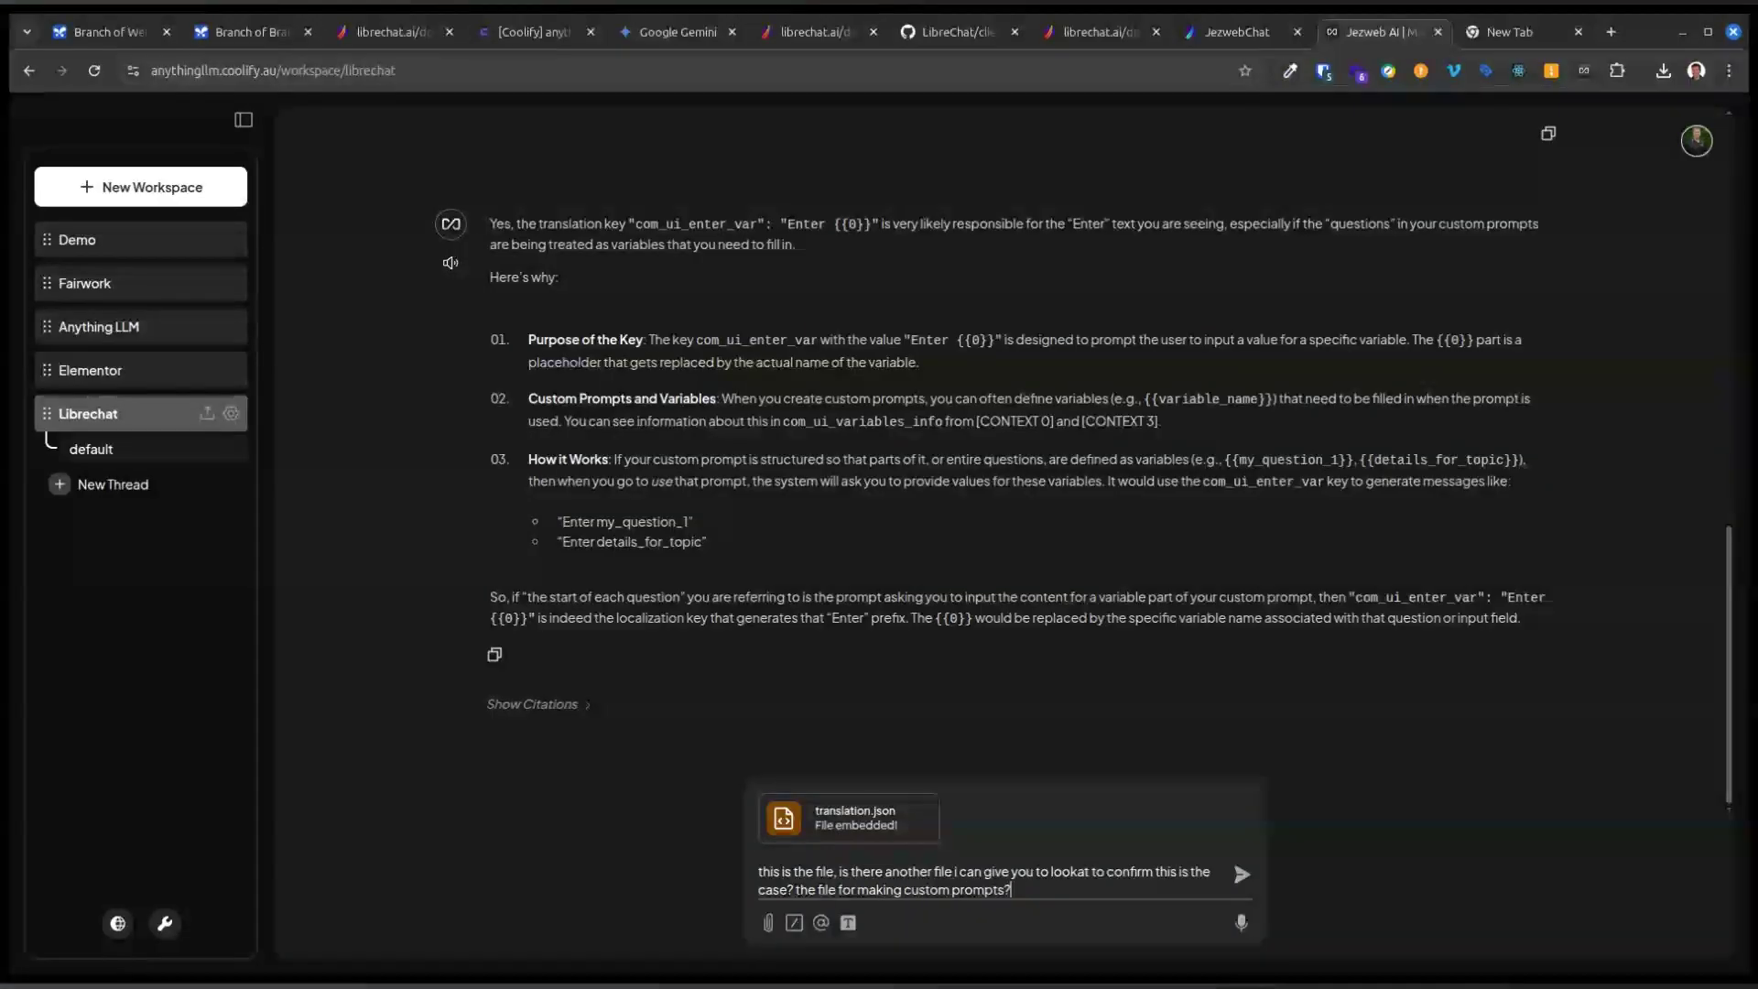
{"action": "key", "text": "Return"}
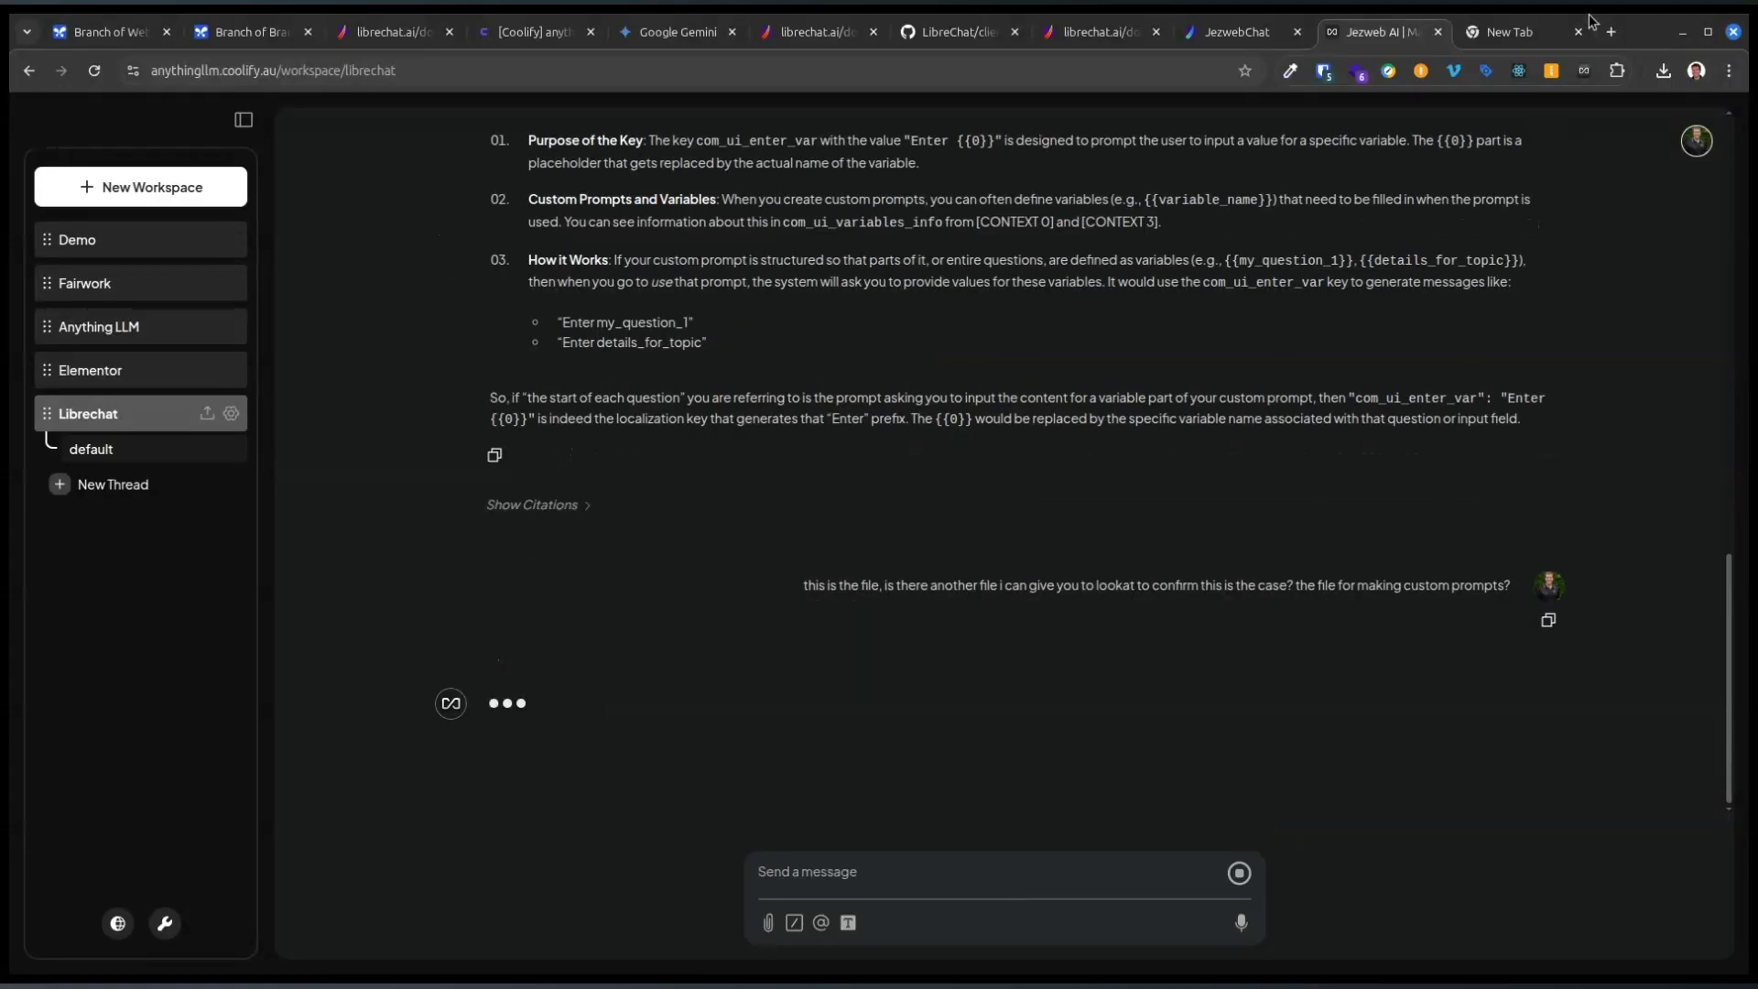
Step: Switch to GitHub and examine Conversations.tsx in the repository's client/src/components/Conversations folder
{"action": "left_click", "coordinate": [930, 35]}
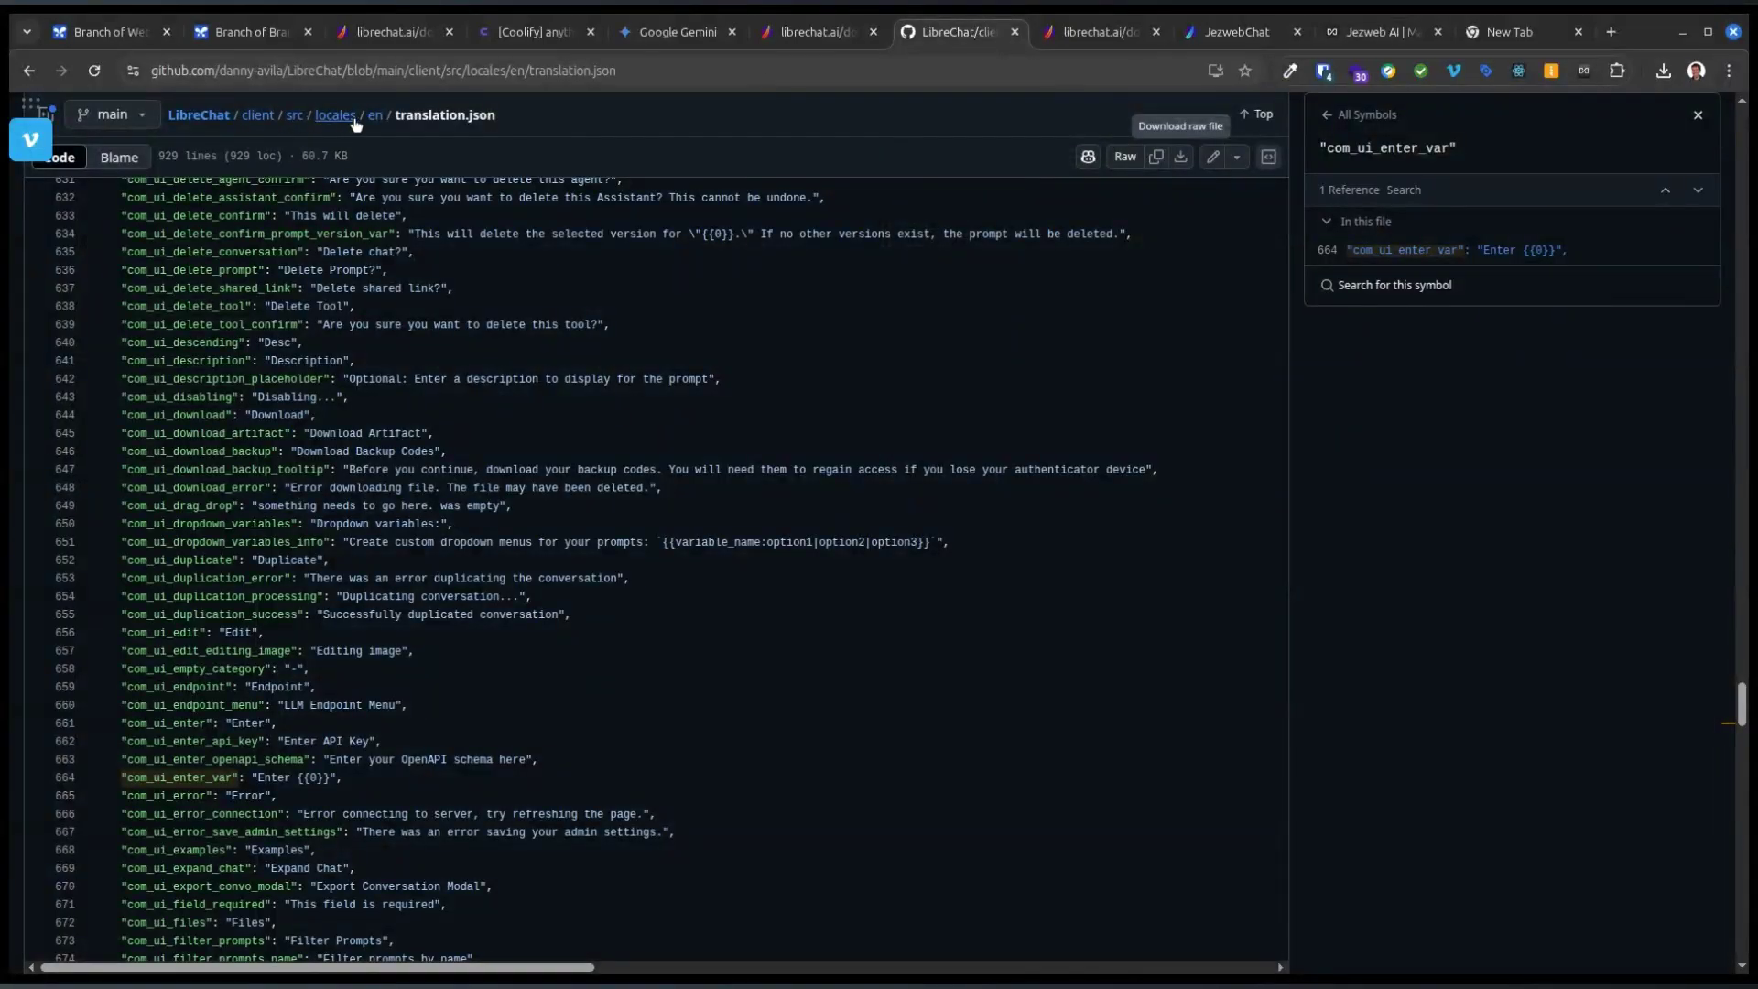
{"action": "left_click", "coordinate": [294, 120]}
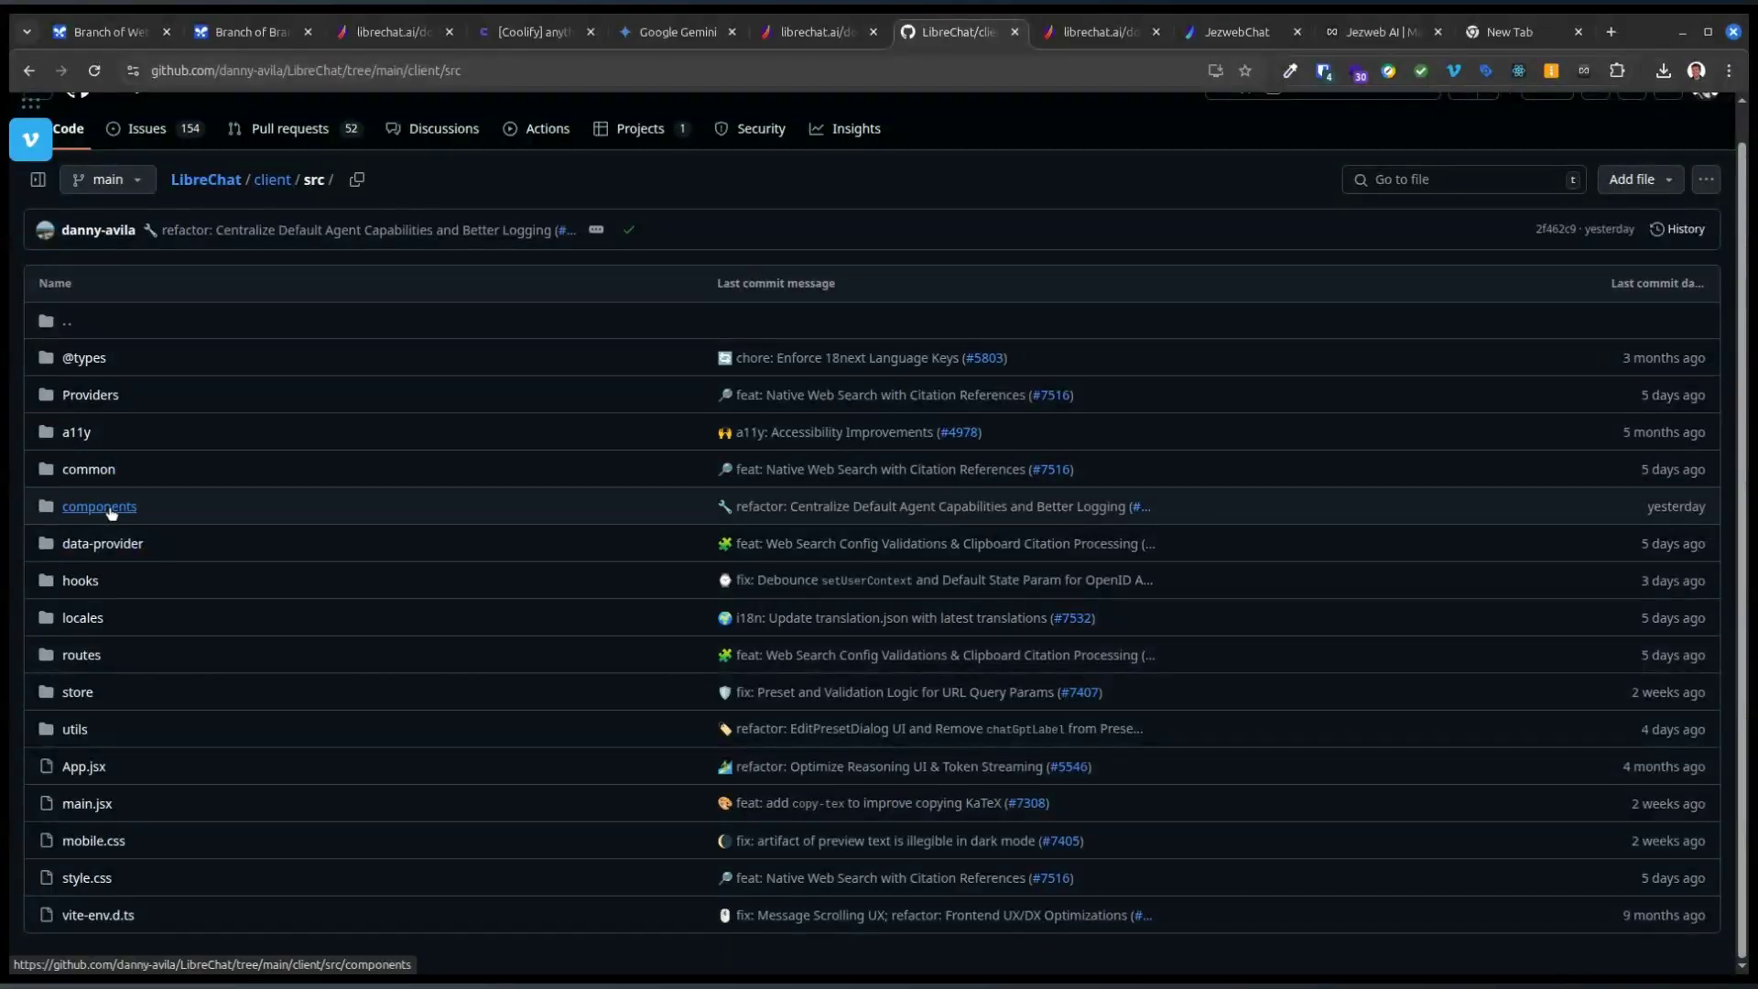
{"action": "left_click", "coordinate": [111, 508]}
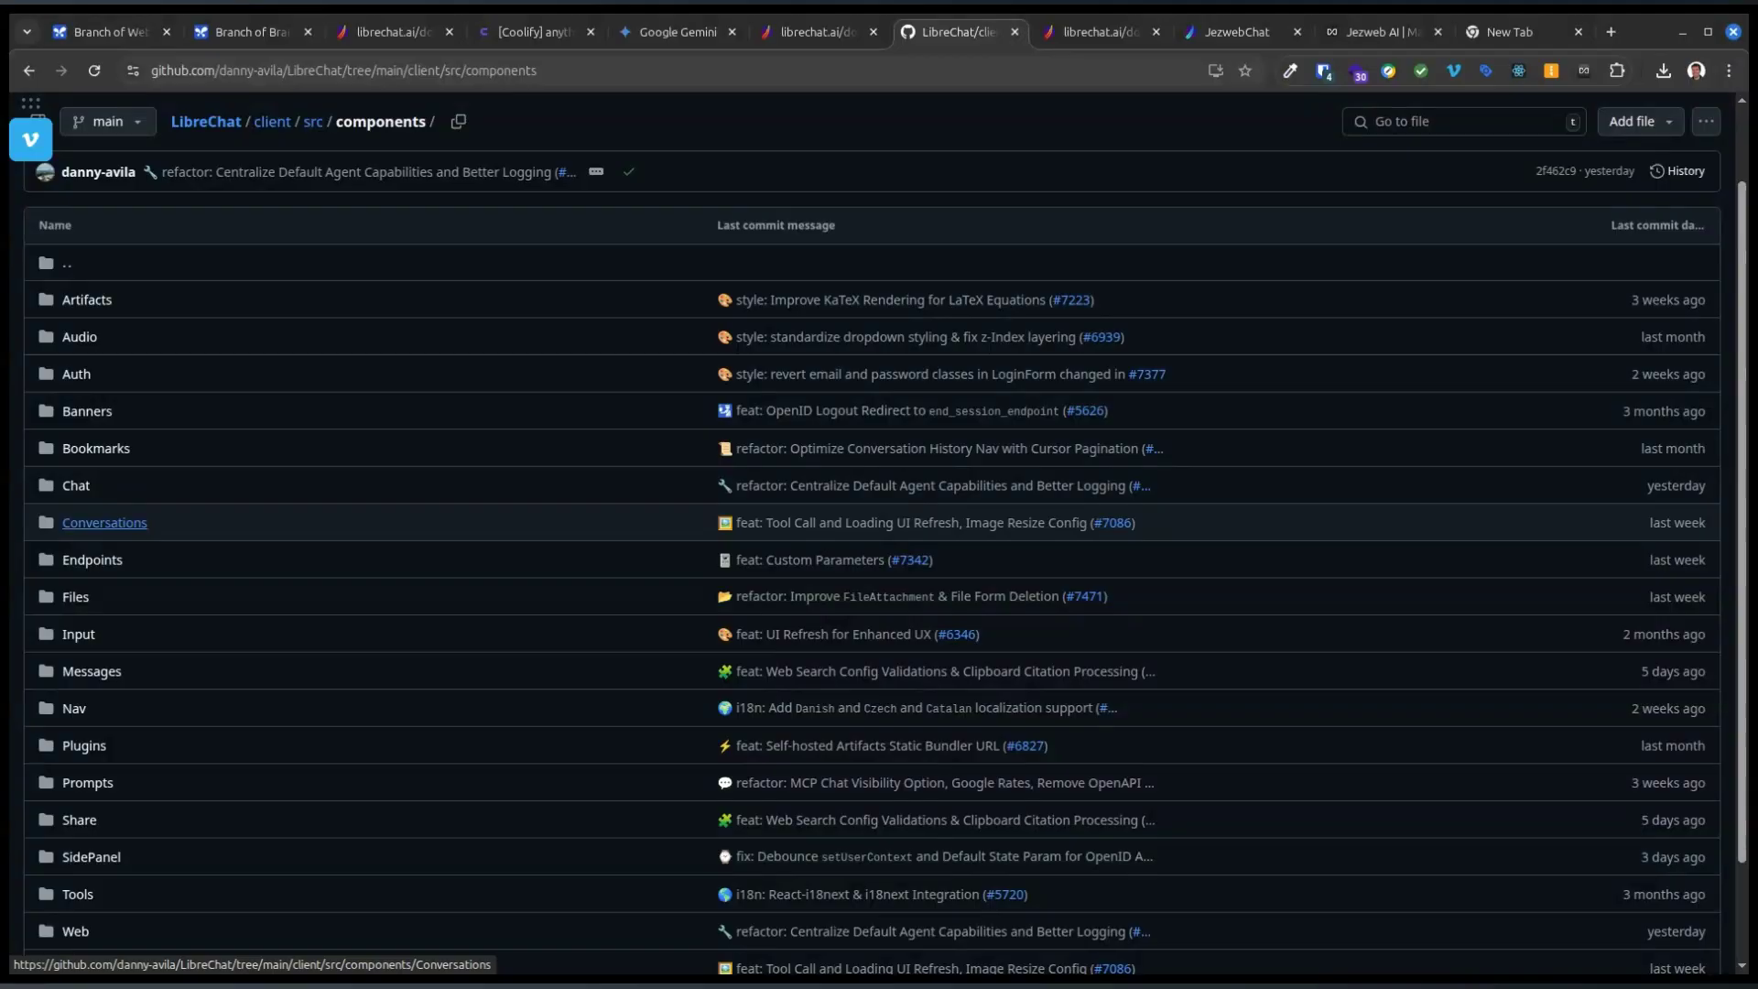
{"action": "left_click", "coordinate": [117, 527]}
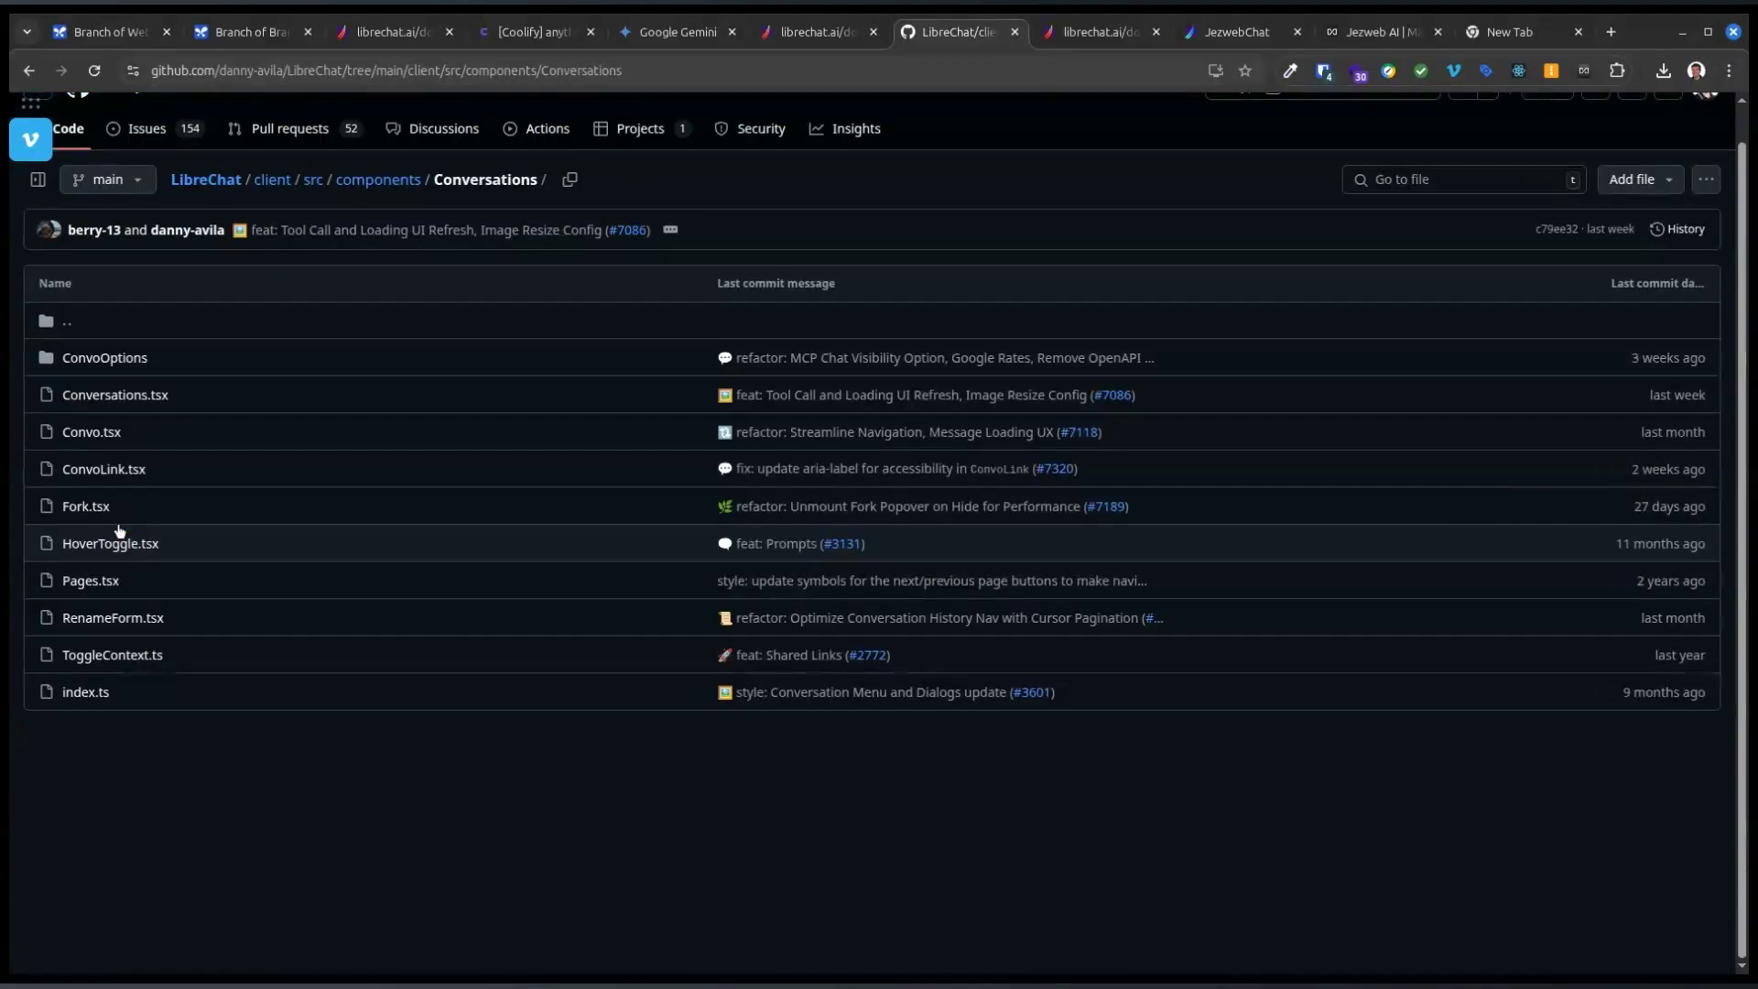
{"action": "left_click", "coordinate": [105, 398]}
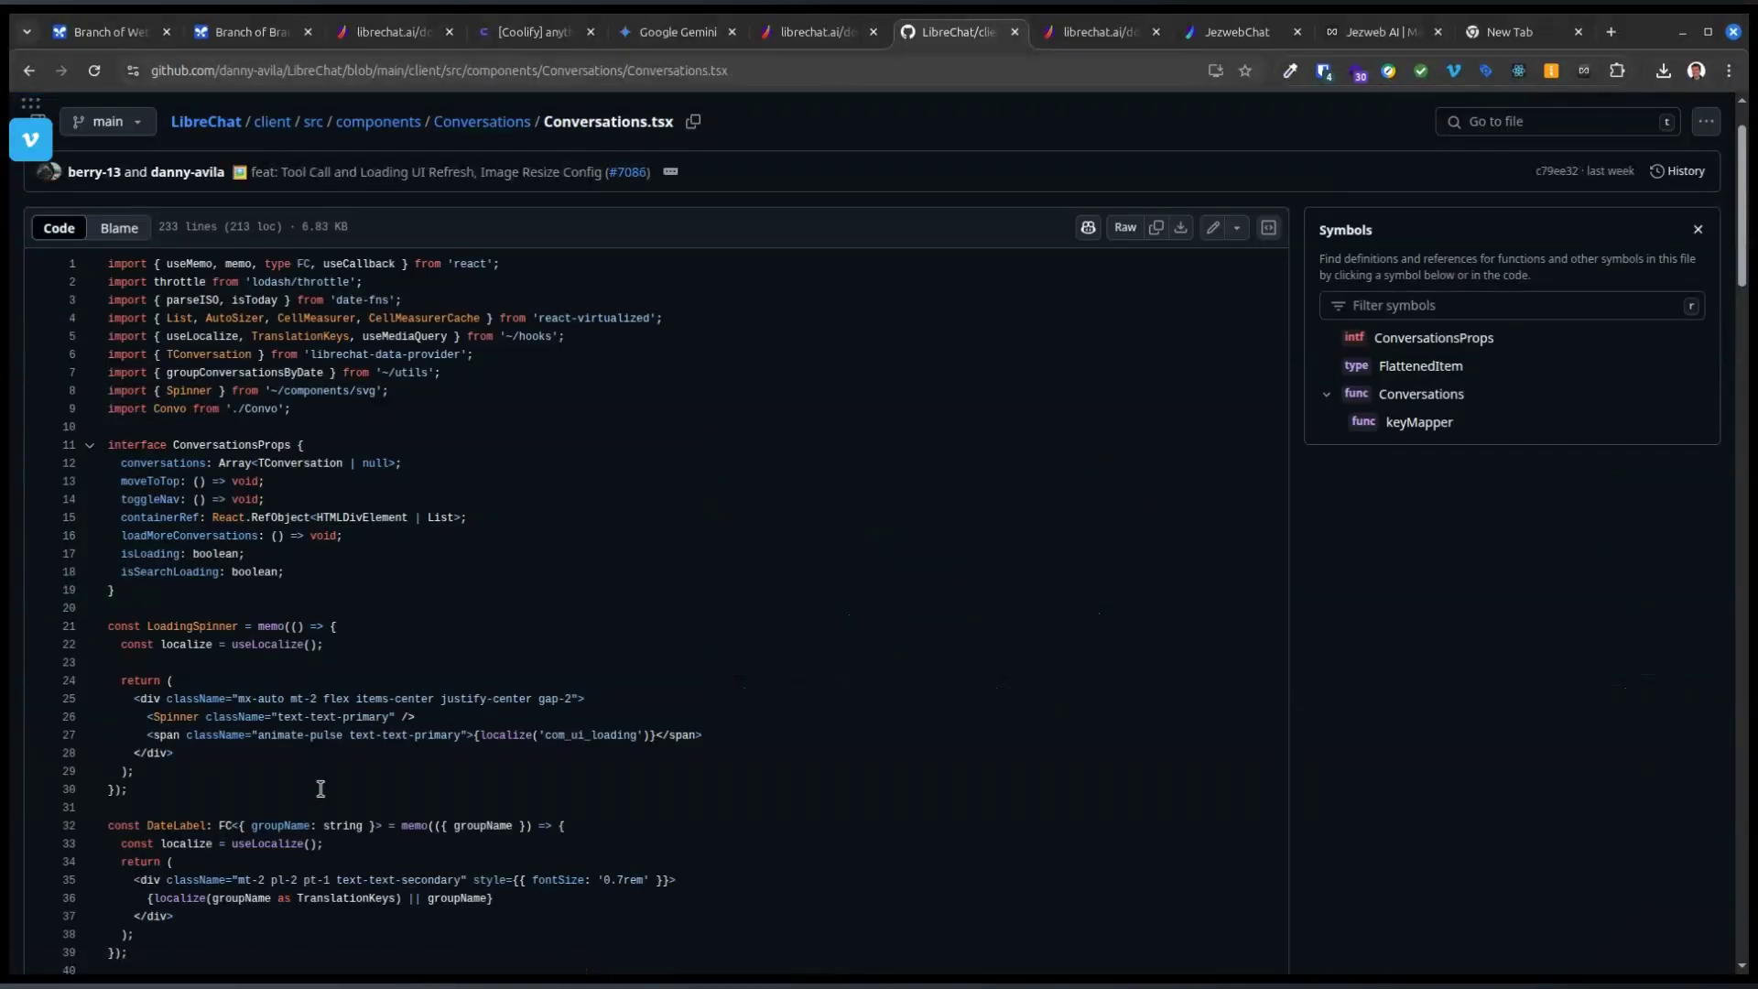
{"action": "scroll", "coordinate": [324, 790], "scroll_direction": "down", "scroll_amount": 10}
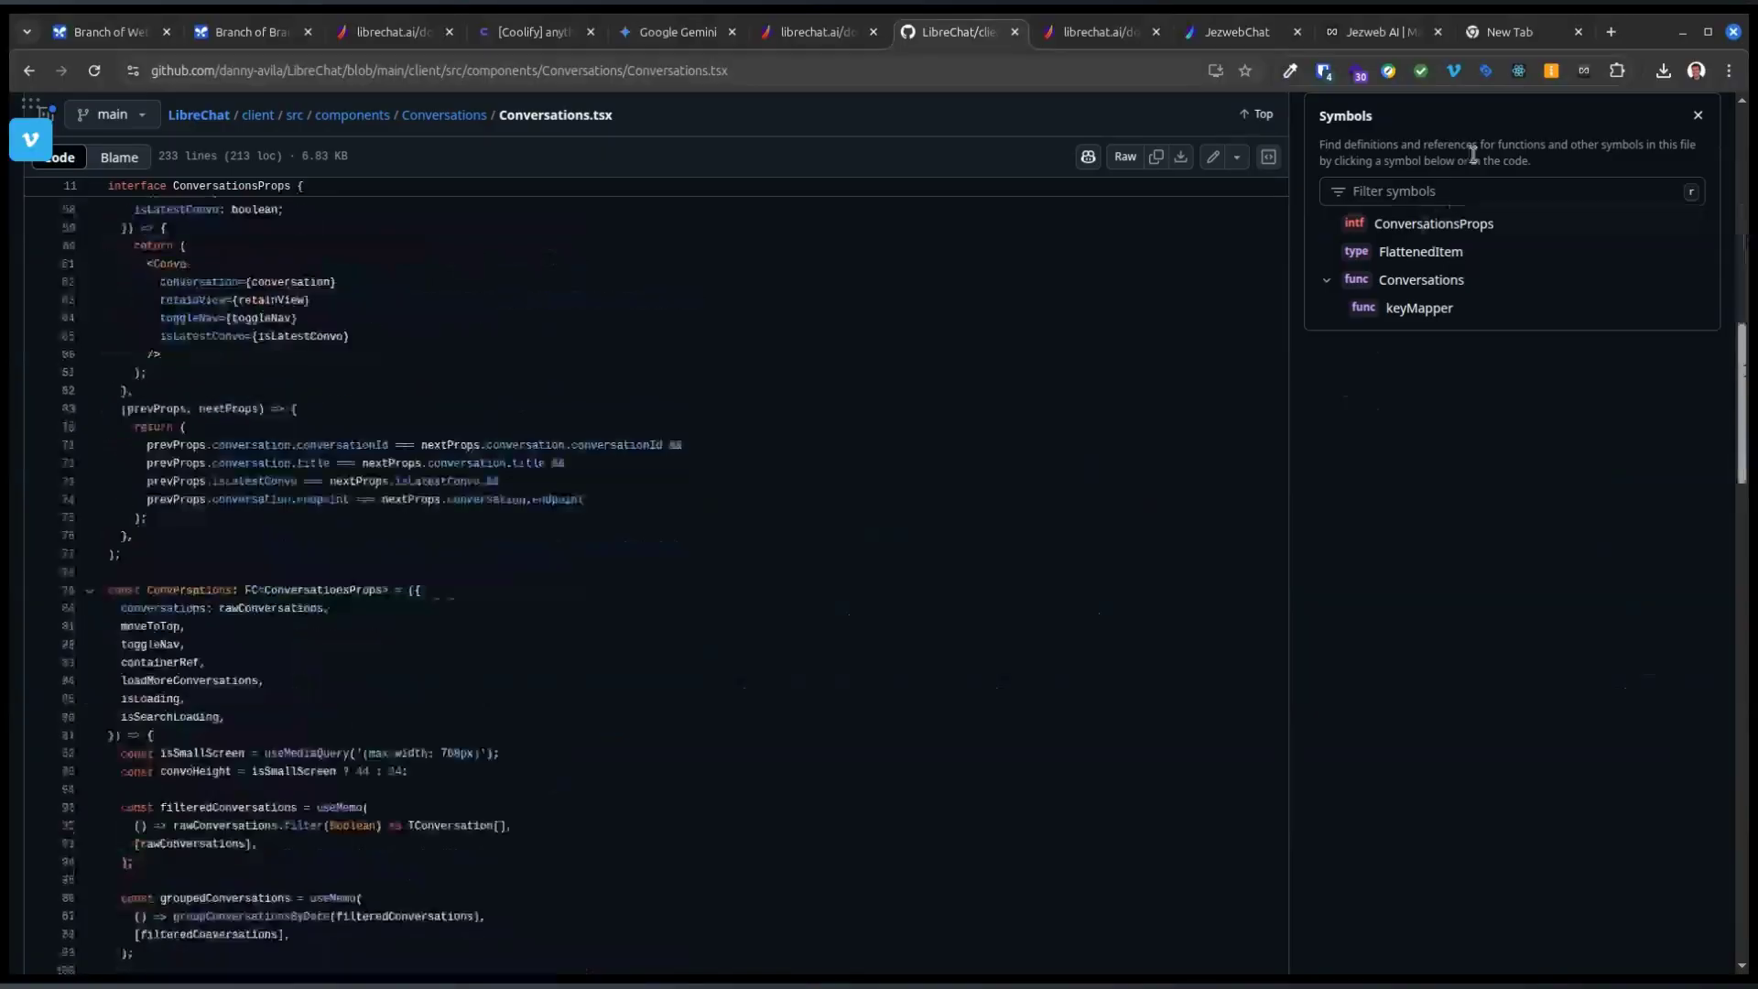
Step: Return to AnythingLLM and read the reply on which LibreChat files to provide for the custom prompts check
{"action": "left_click", "coordinate": [1346, 28]}
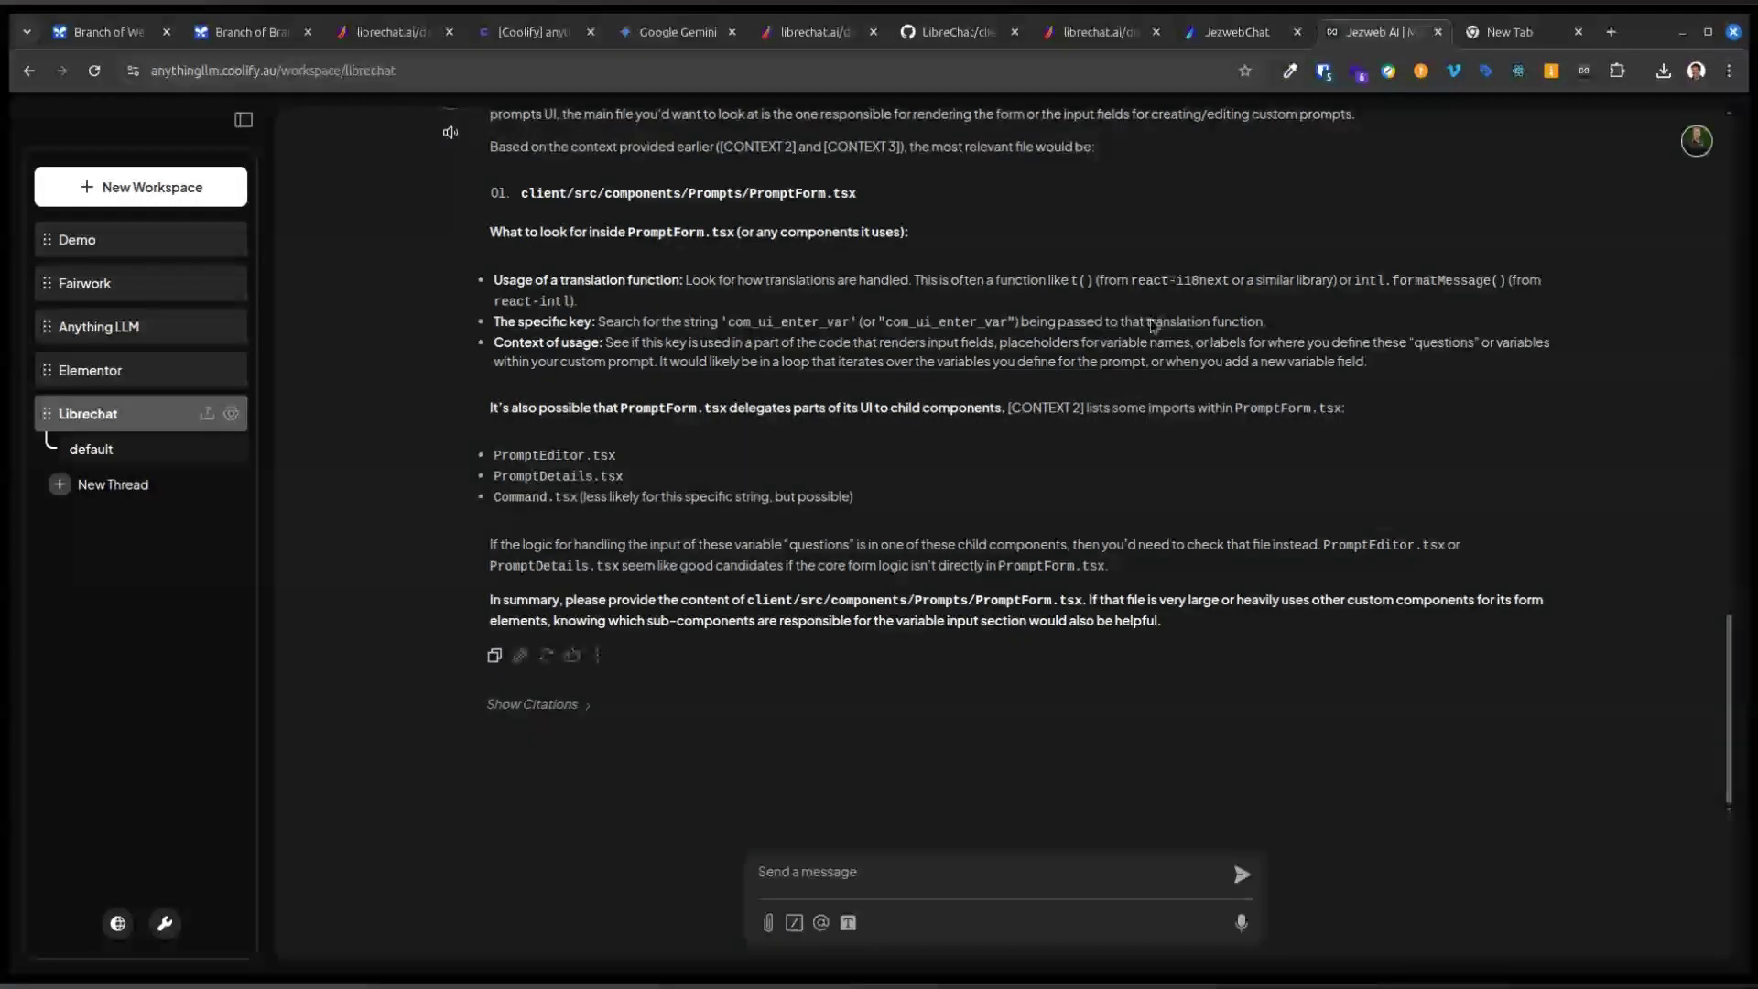
{"action": "scroll", "coordinate": [1104, 544], "scroll_direction": "up", "scroll_amount": 6}
{"action": "scroll", "coordinate": [1104, 544], "scroll_direction": "down", "scroll_amount": 5}
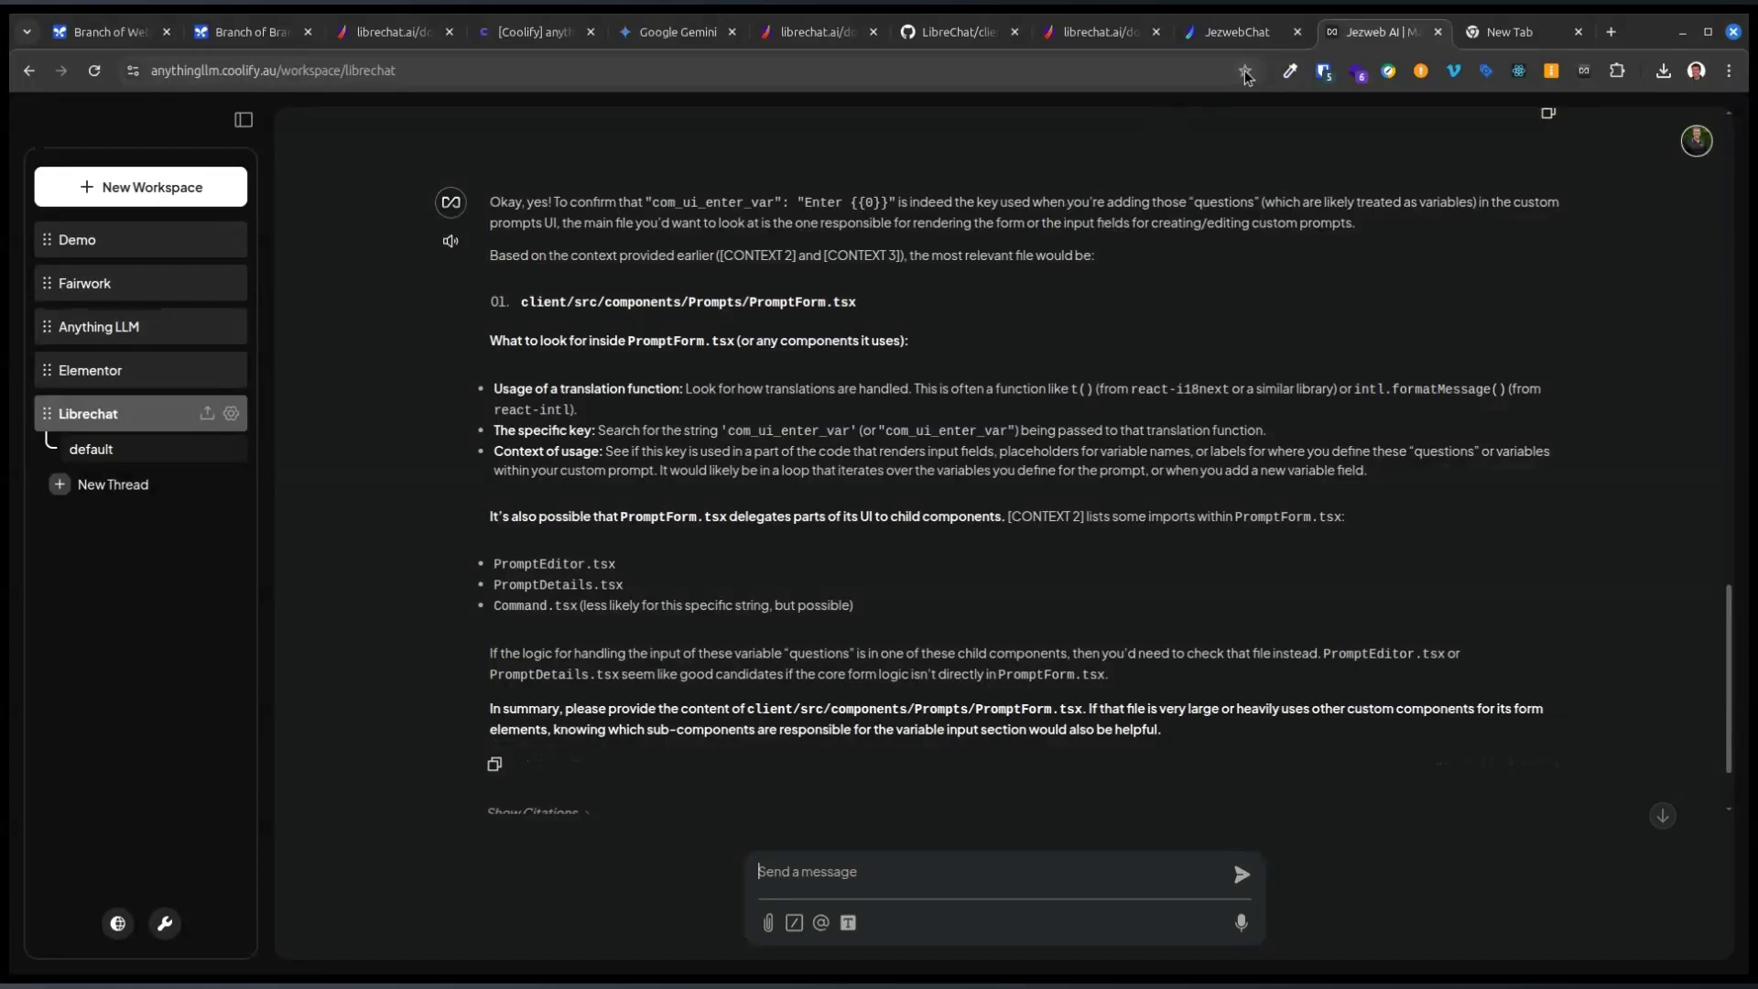
{"action": "mouse_move", "coordinate": [1205, 35]}
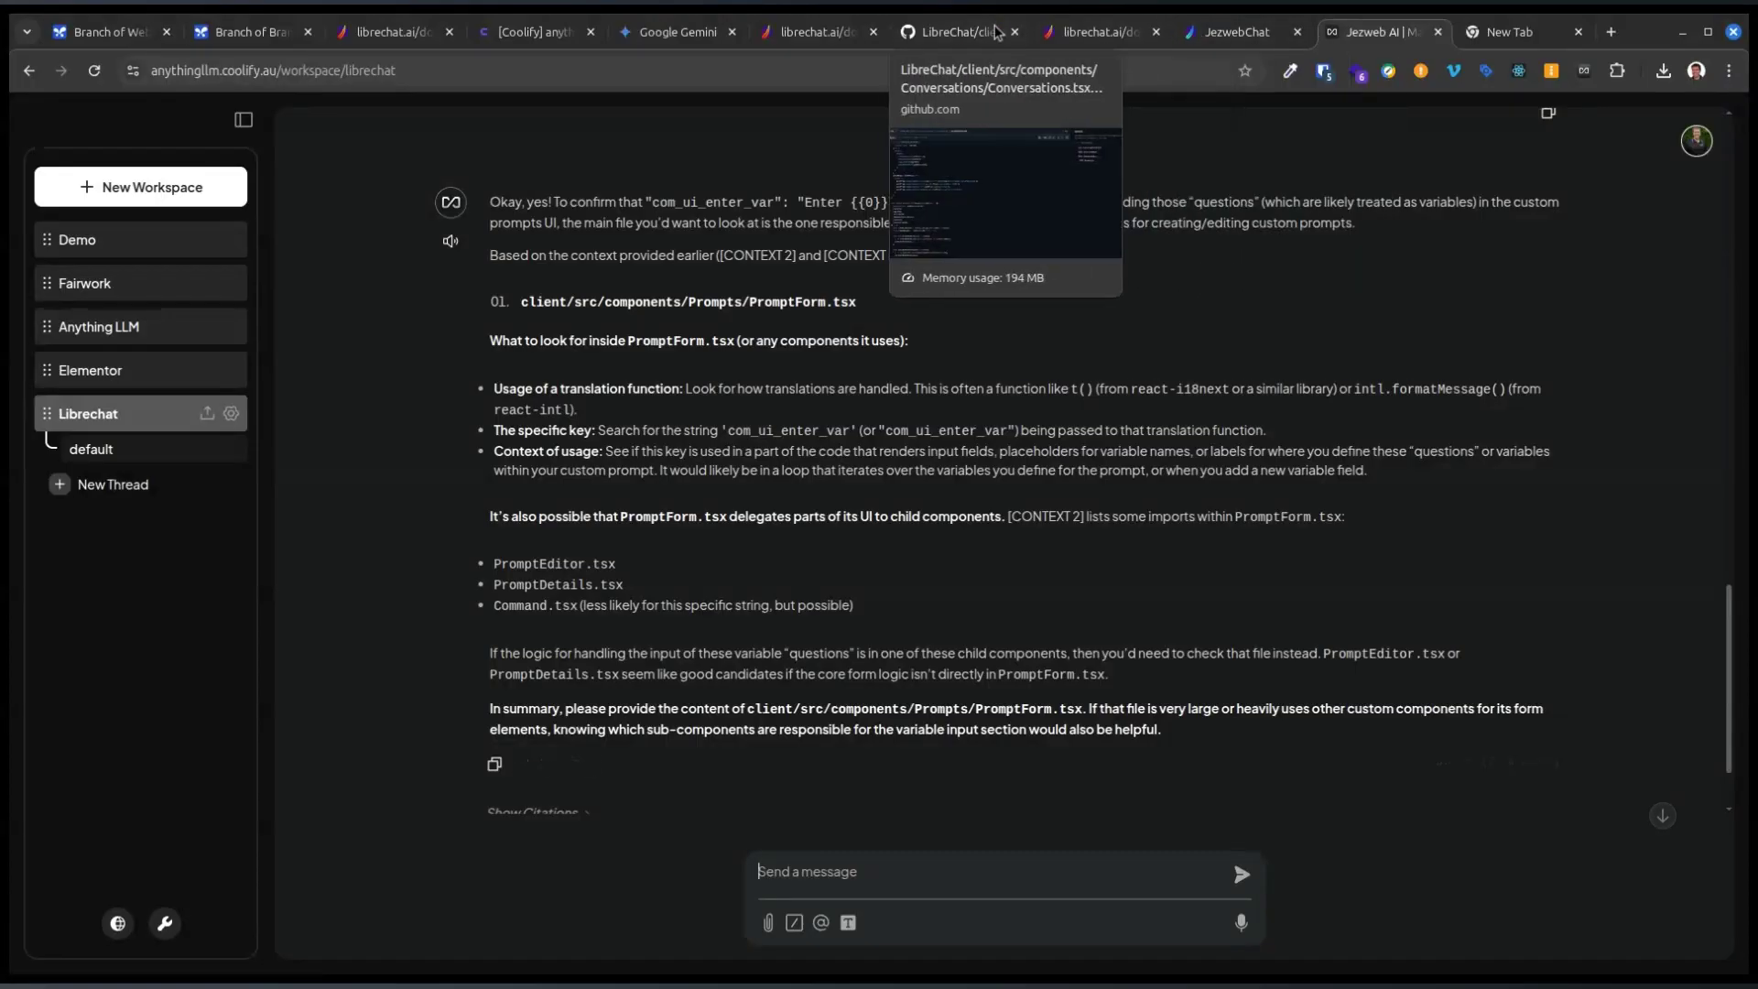
Step: Open PromptForm.tsx from the client/src/components/Prompts folder of the LibreChat repository on GitHub
{"action": "left_click", "coordinate": [927, 33]}
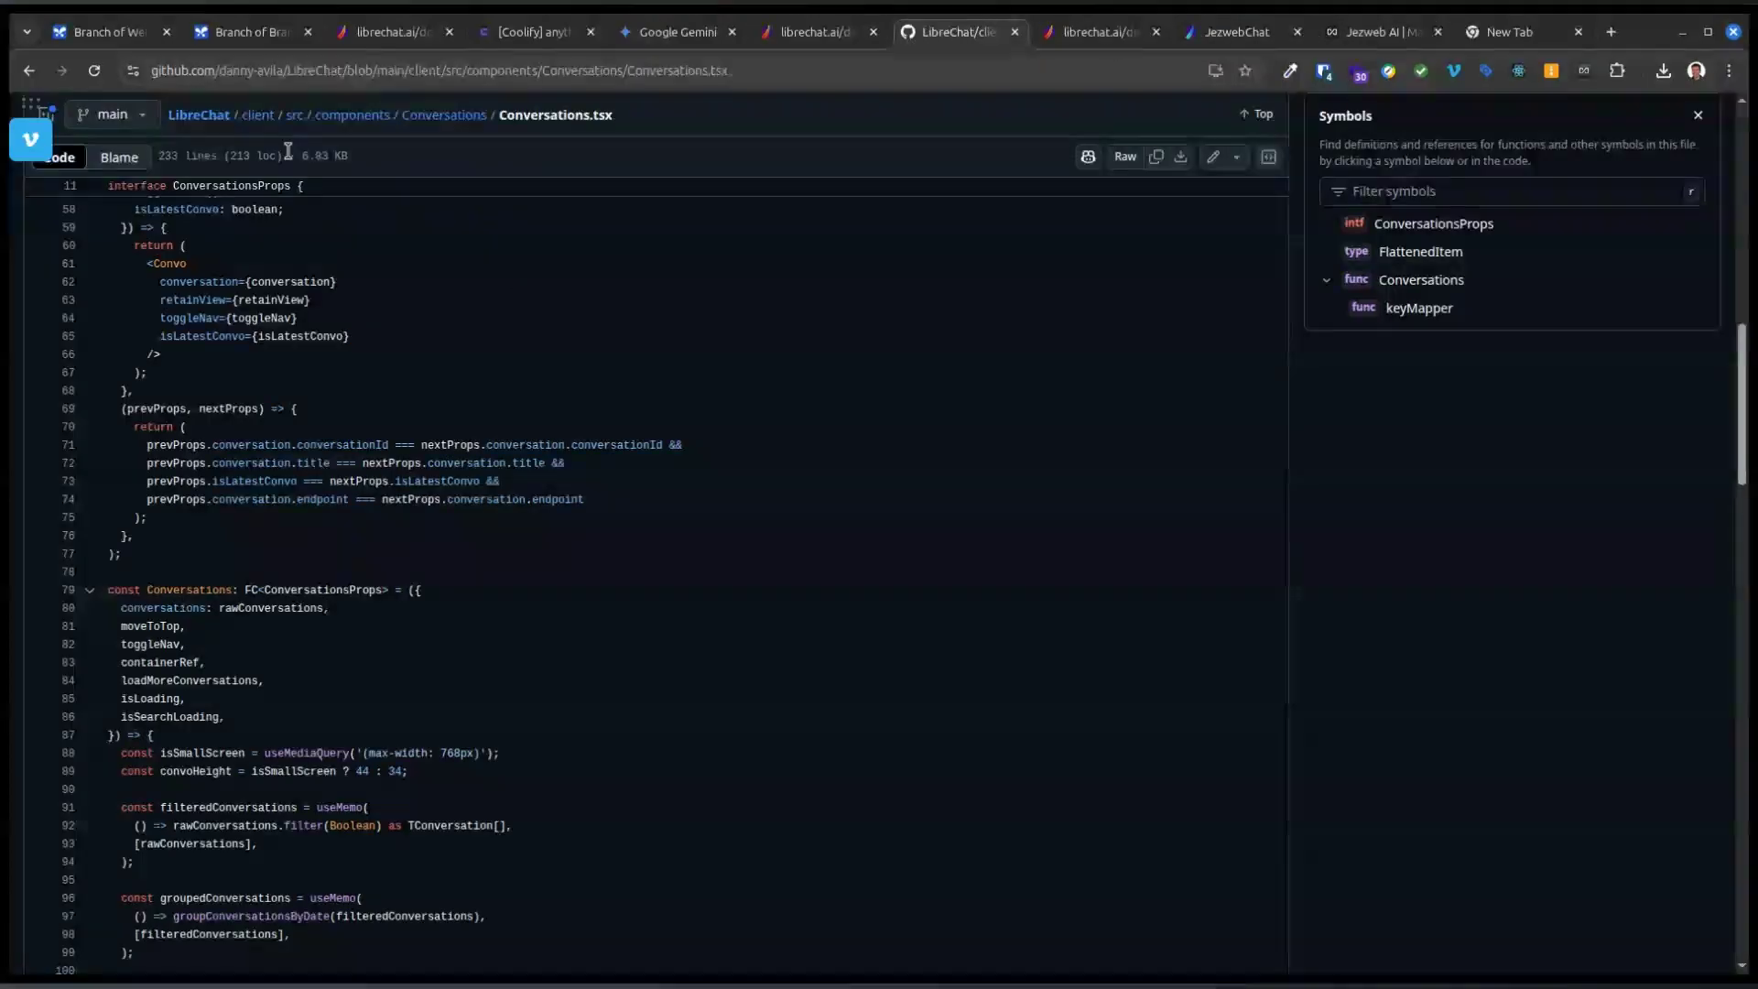
{"action": "left_click", "coordinate": [351, 116]}
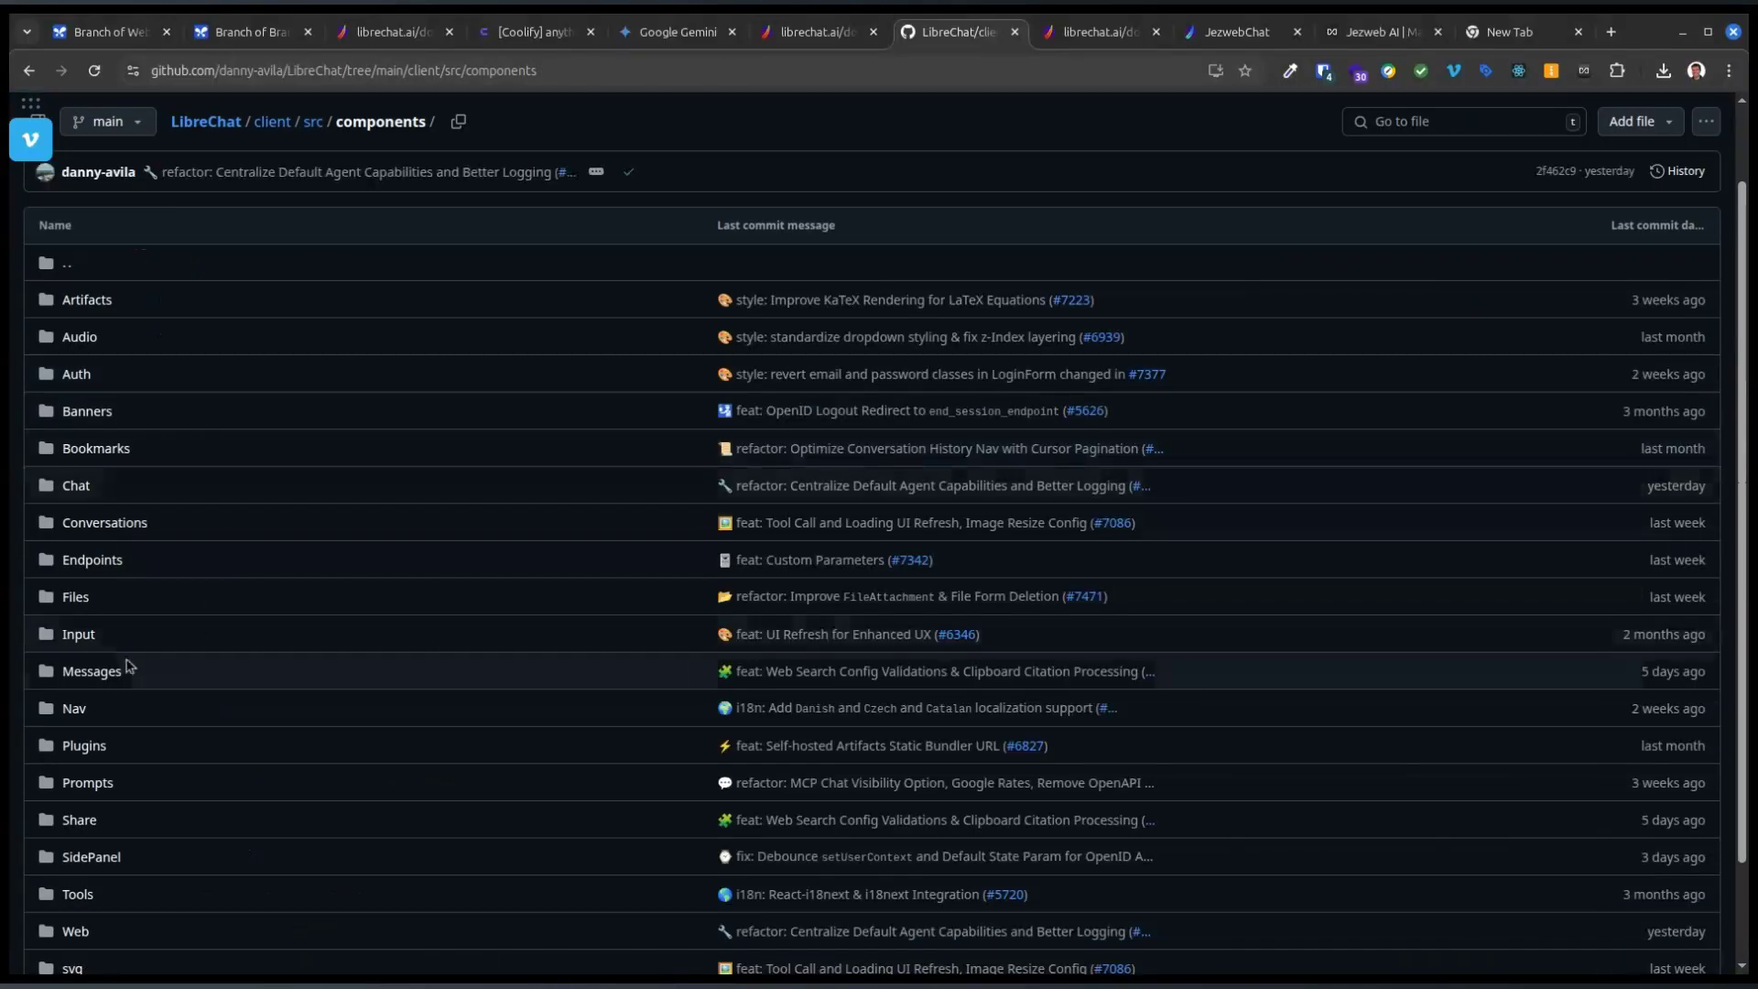
{"action": "left_click", "coordinate": [78, 783]}
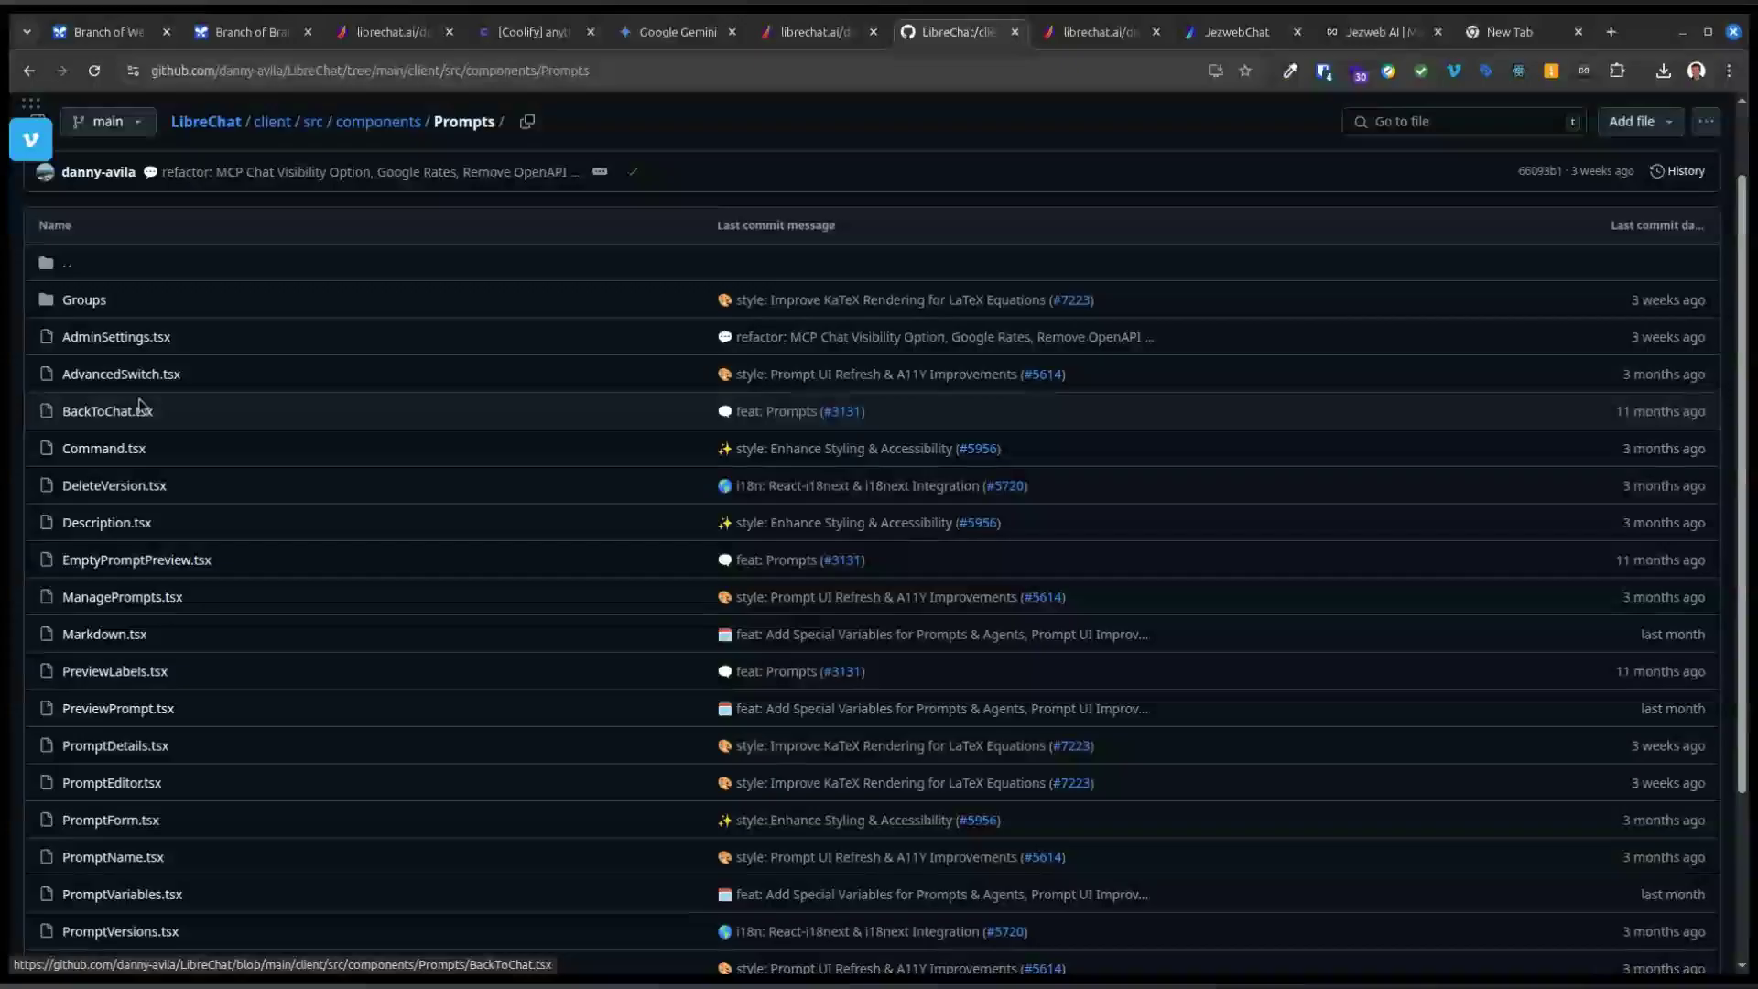
{"action": "left_click", "coordinate": [111, 820]}
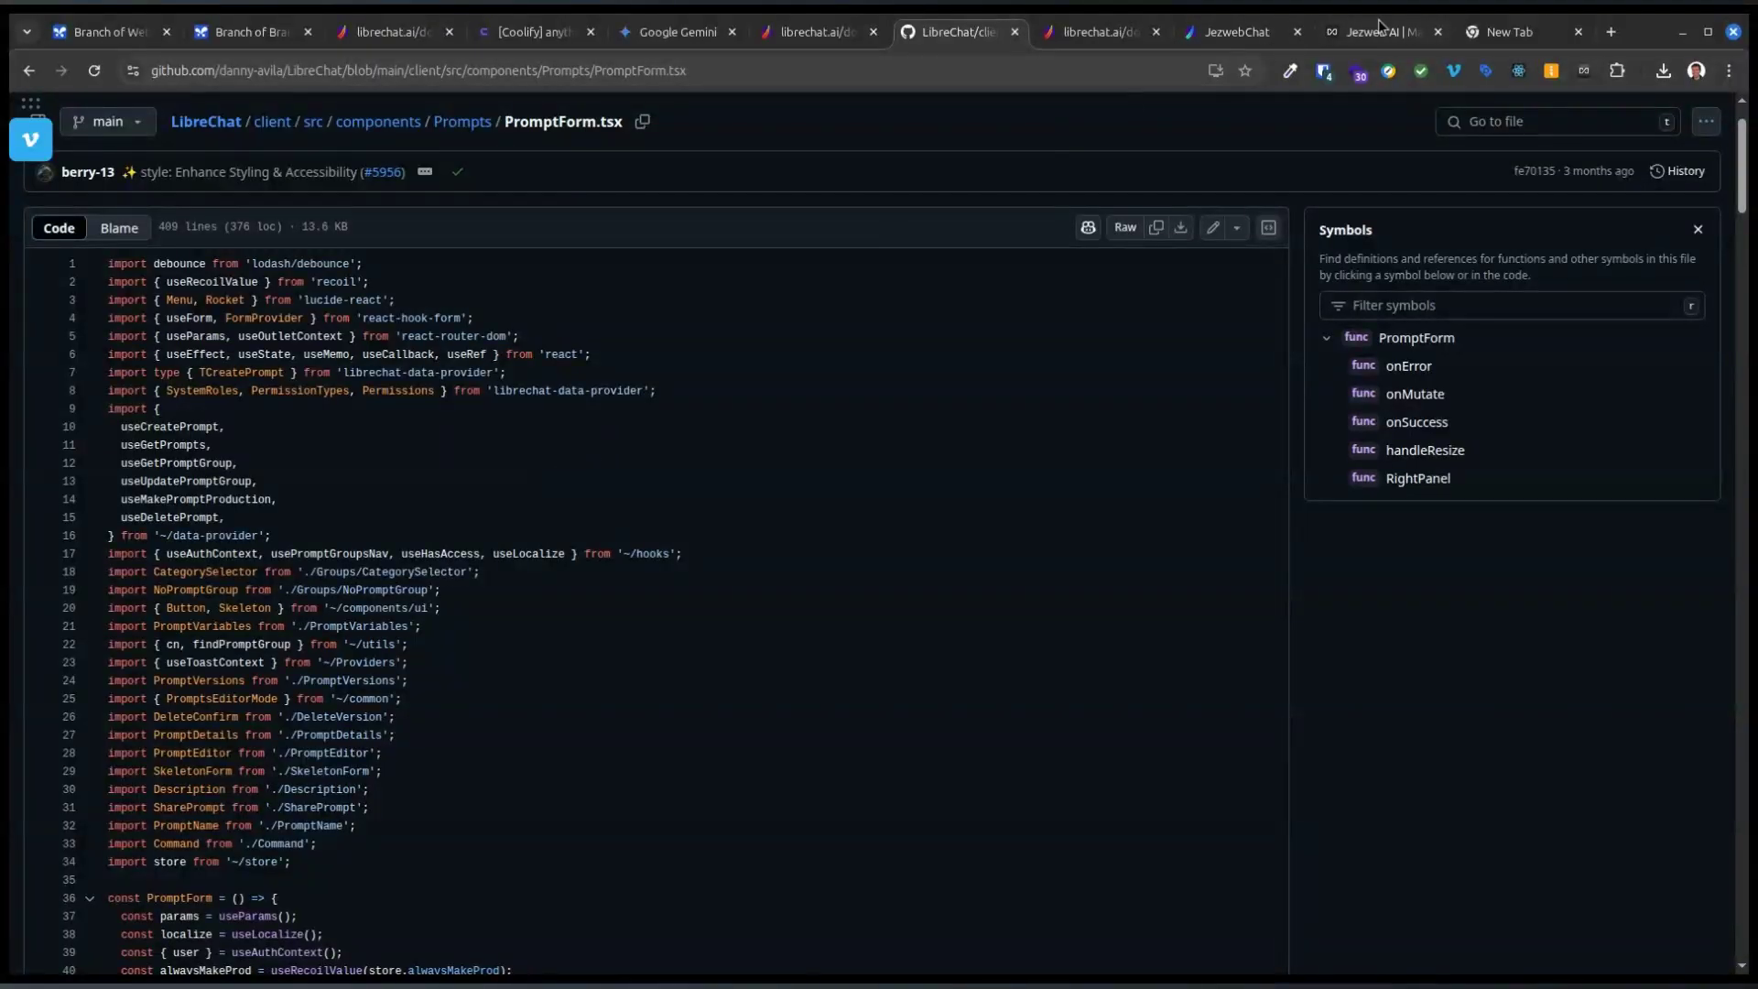
Step: Recheck the suggested files in AnythingLLM, then return to GitHub and download the raw PromptForm.tsx file
{"action": "mouse_move", "coordinate": [1384, 34]}
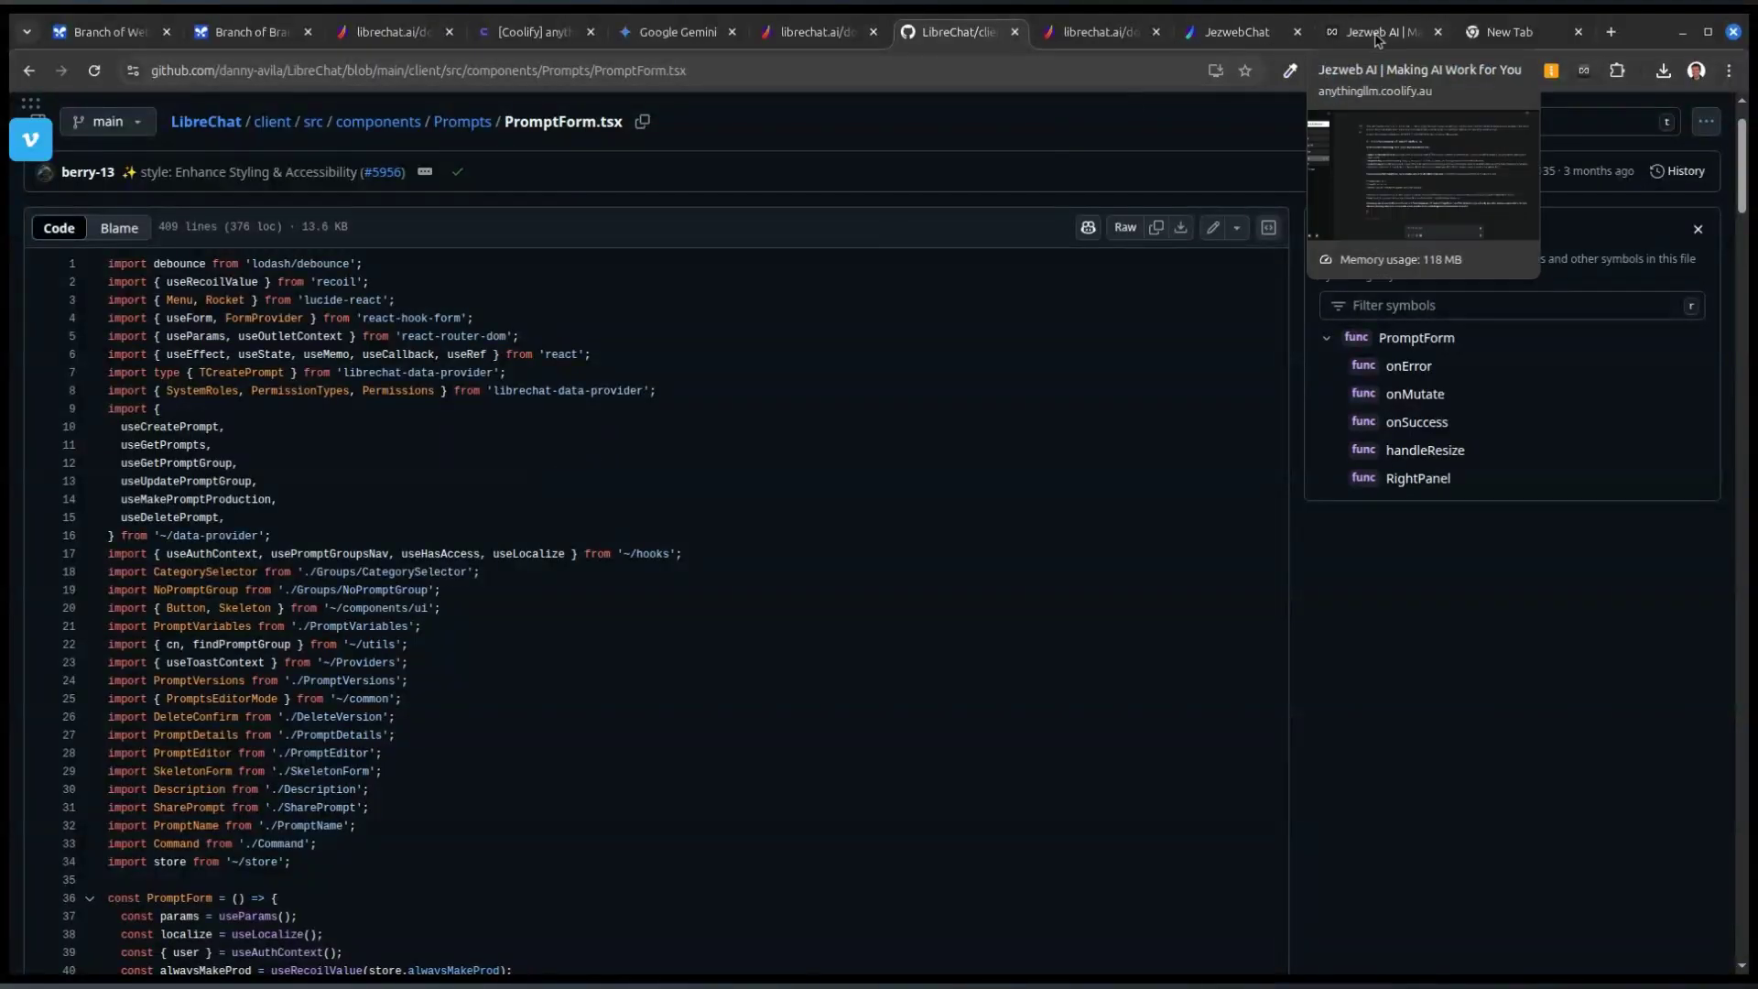
{"action": "left_click", "coordinate": [1378, 35]}
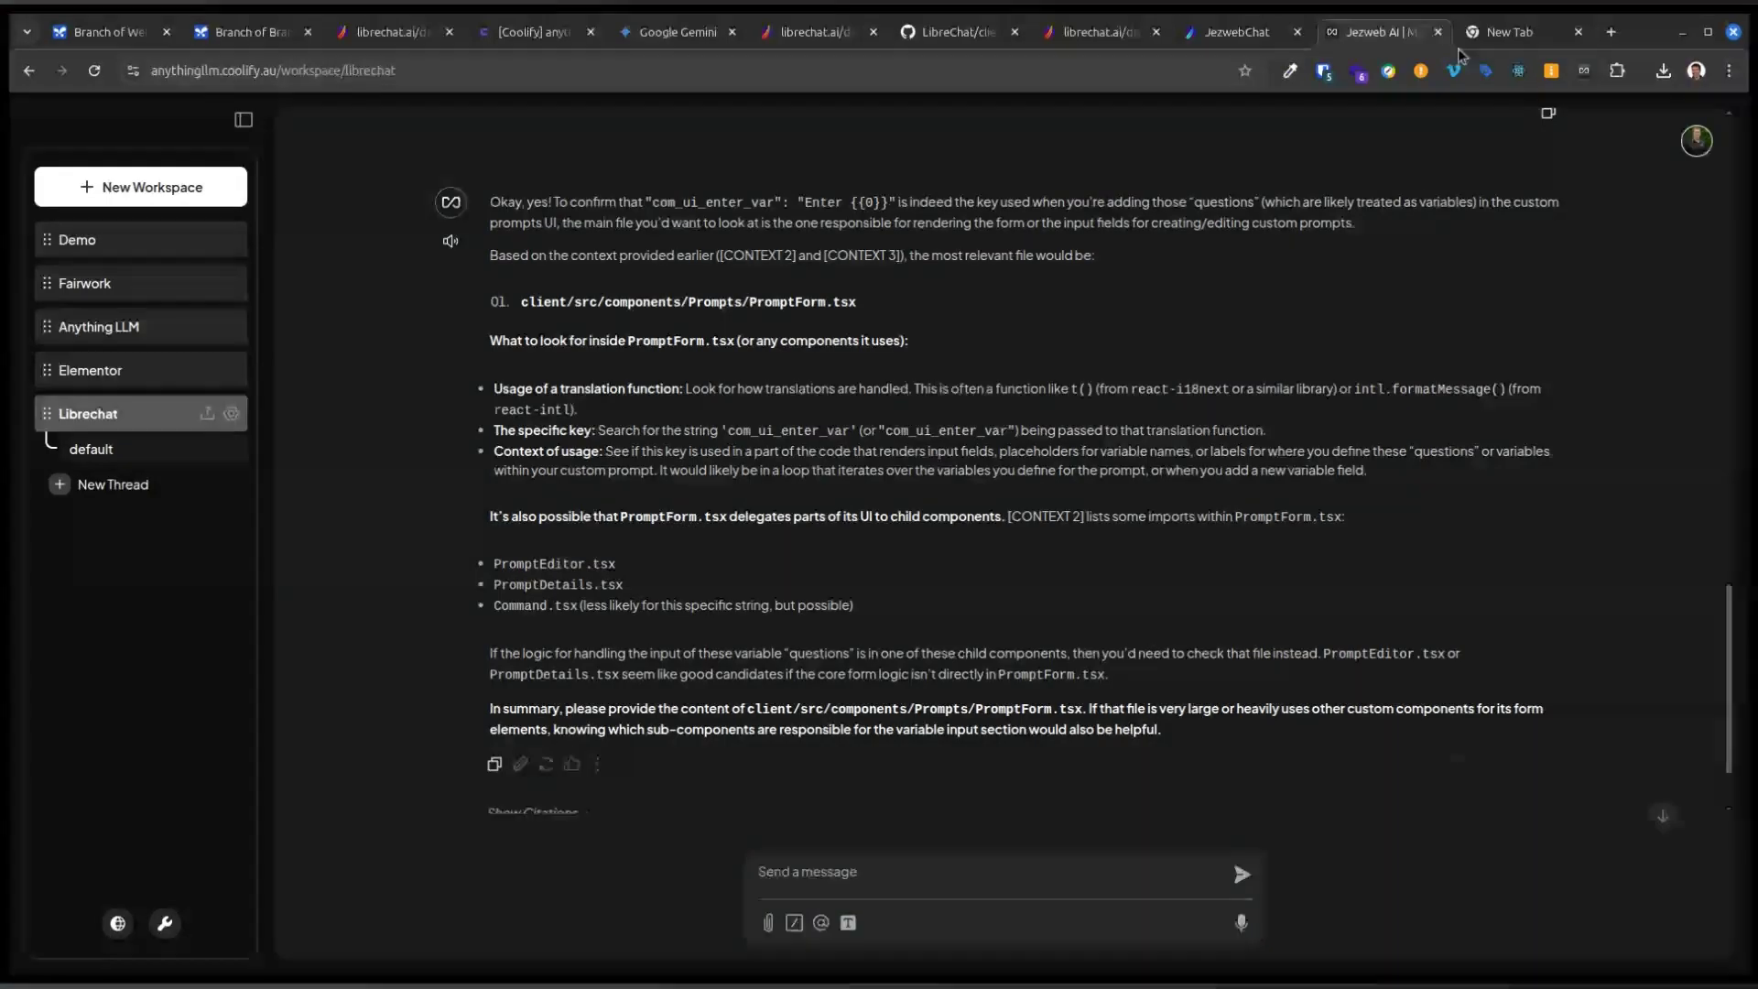
{"action": "mouse_move", "coordinate": [1198, 29]}
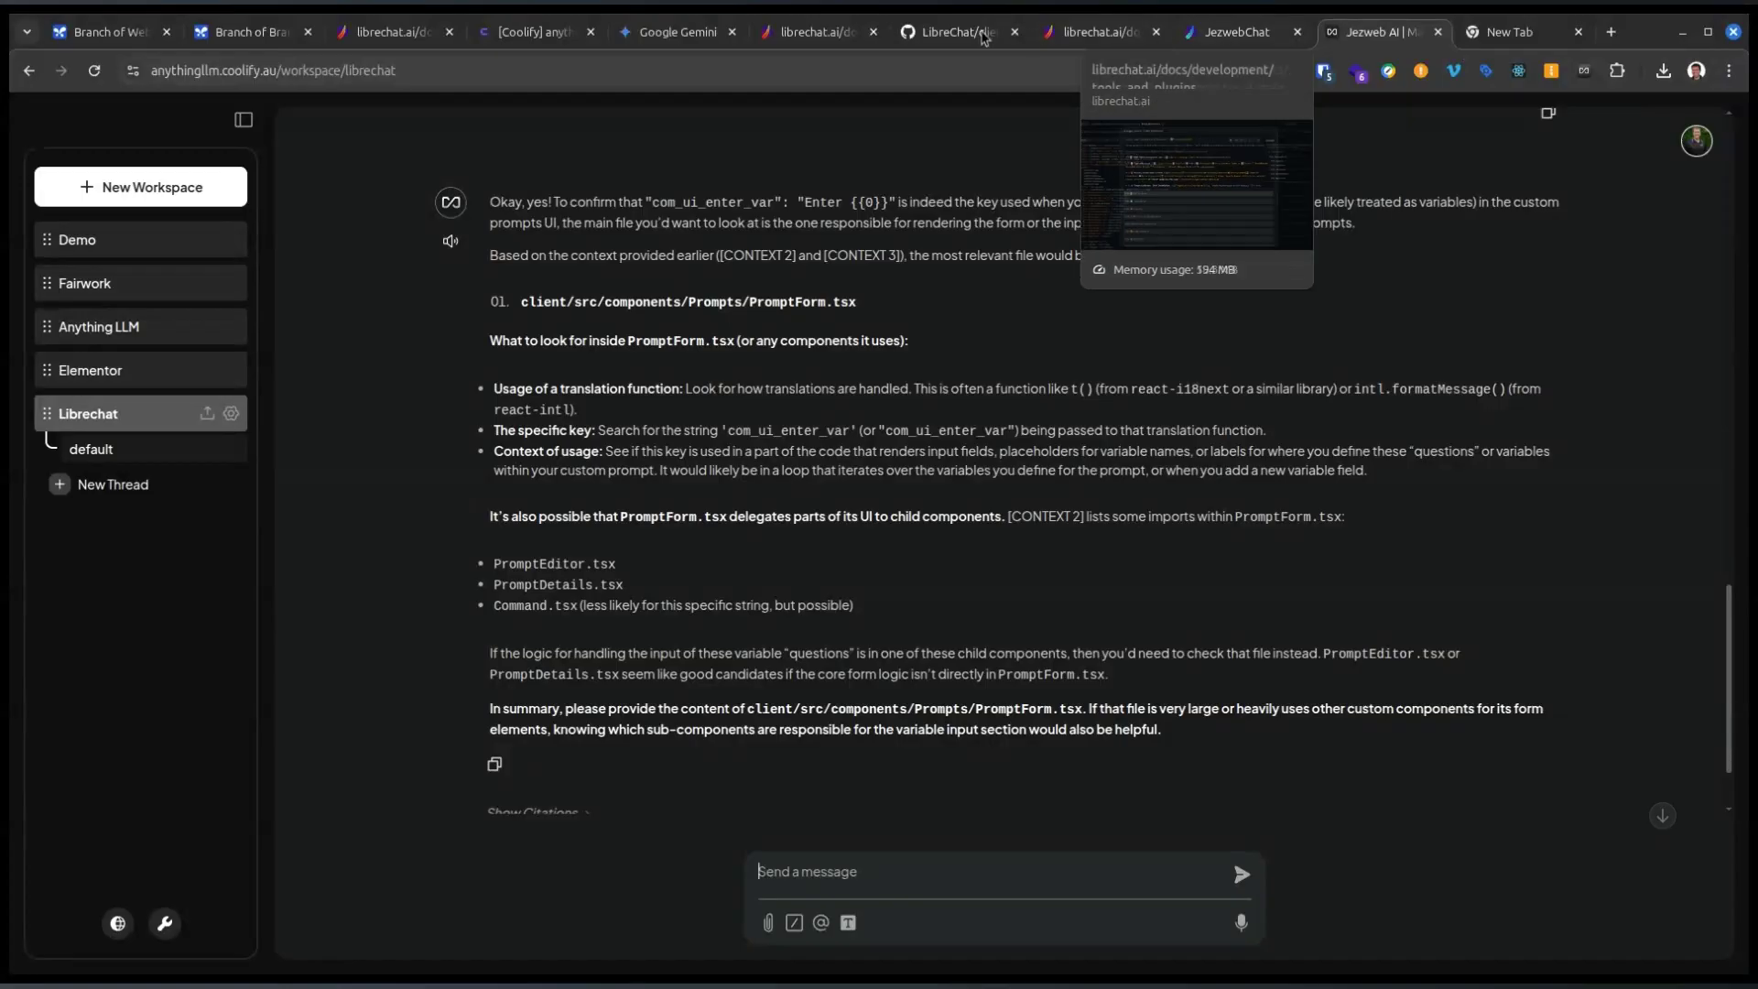
{"action": "left_click", "coordinate": [953, 31]}
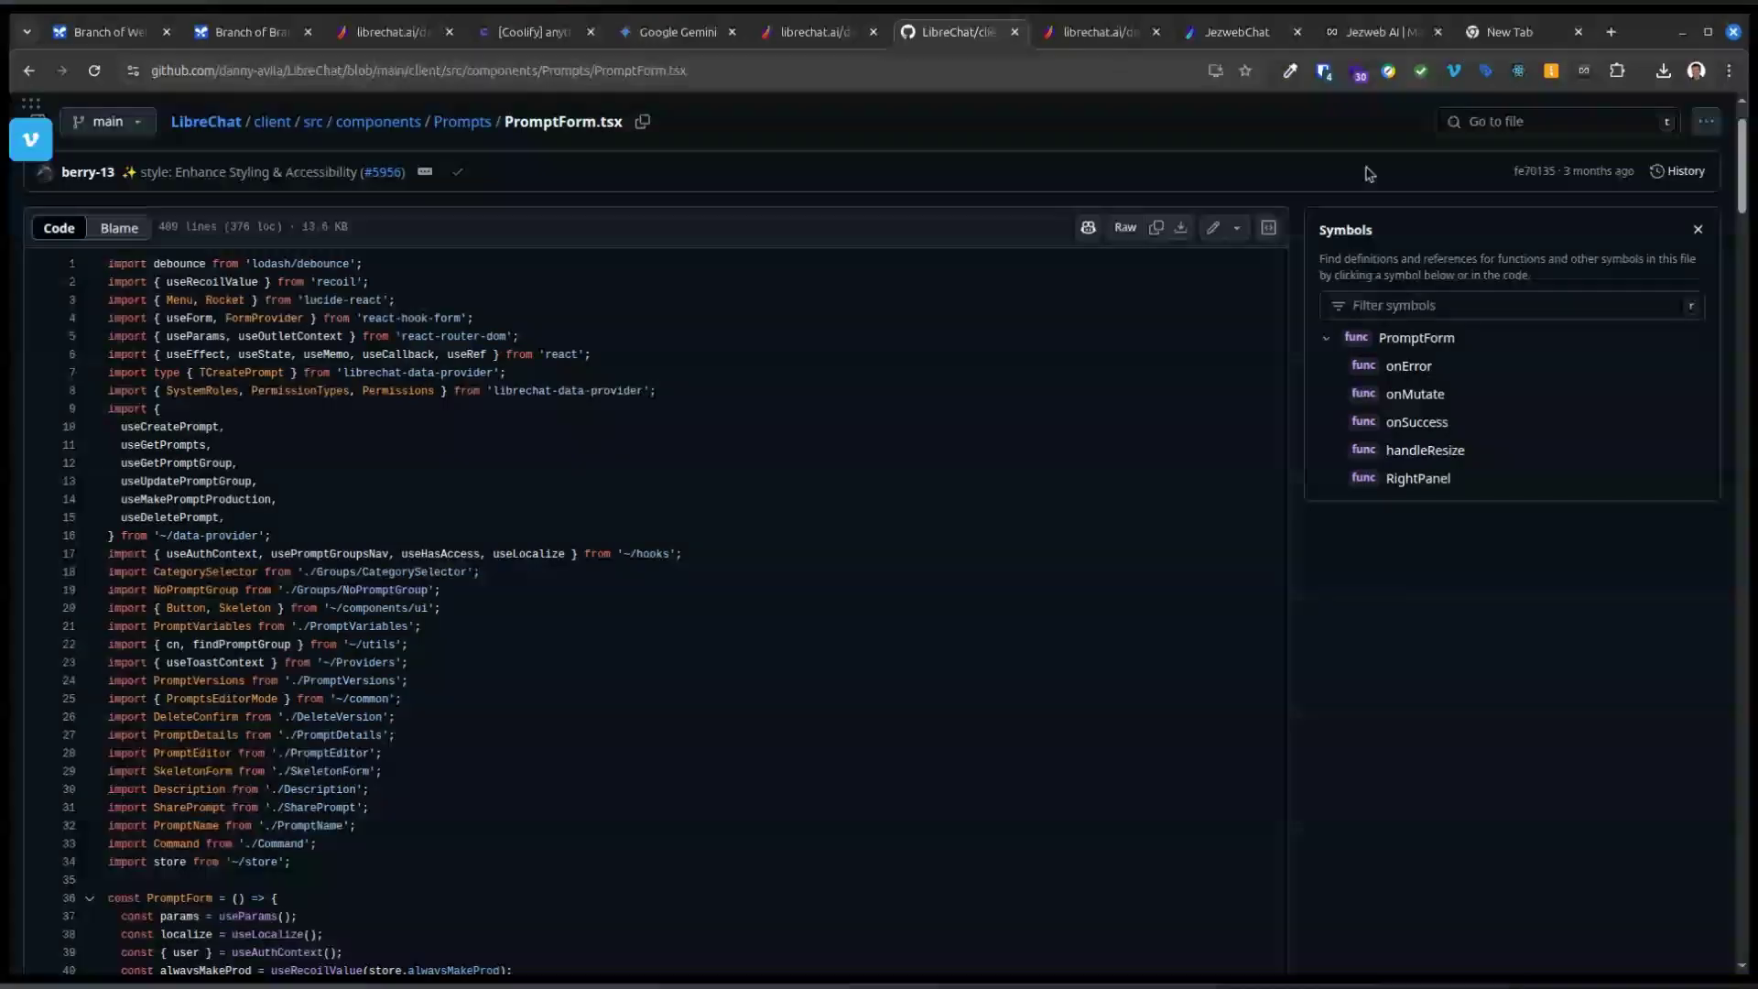
{"action": "left_click", "coordinate": [1182, 230]}
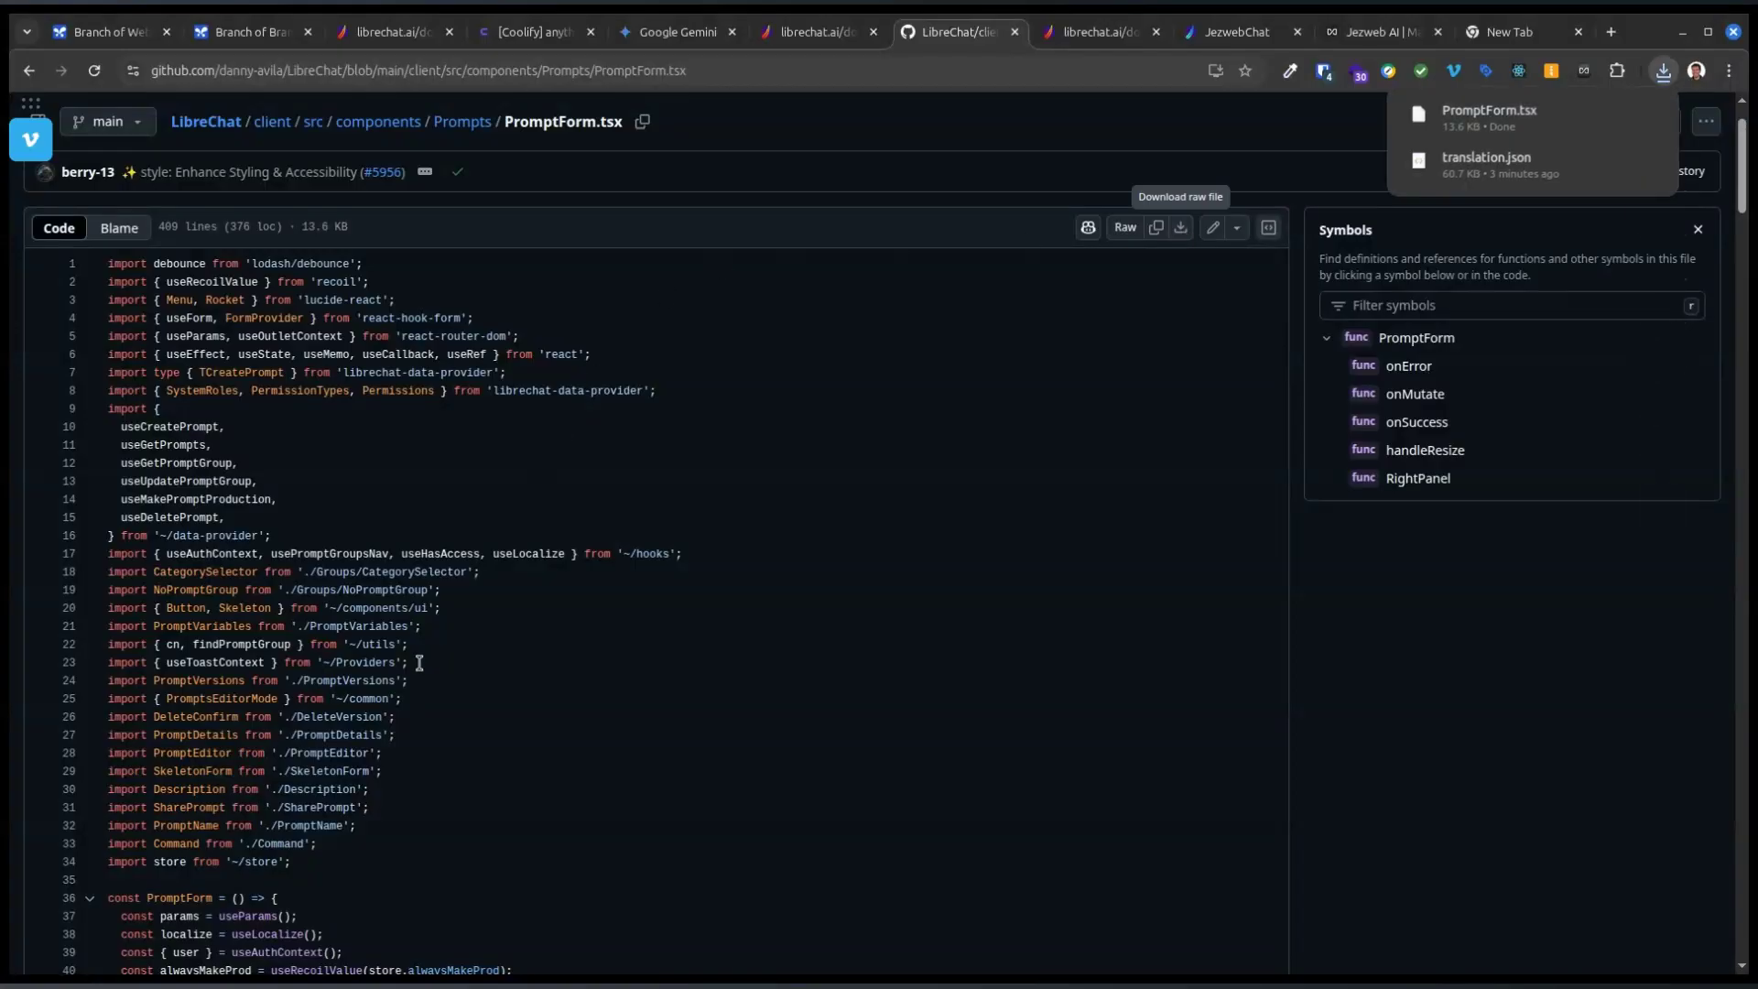
{"action": "scroll", "coordinate": [423, 656], "scroll_direction": "down", "scroll_amount": 7}
{"action": "scroll", "coordinate": [422, 655], "scroll_direction": "down", "scroll_amount": 6}
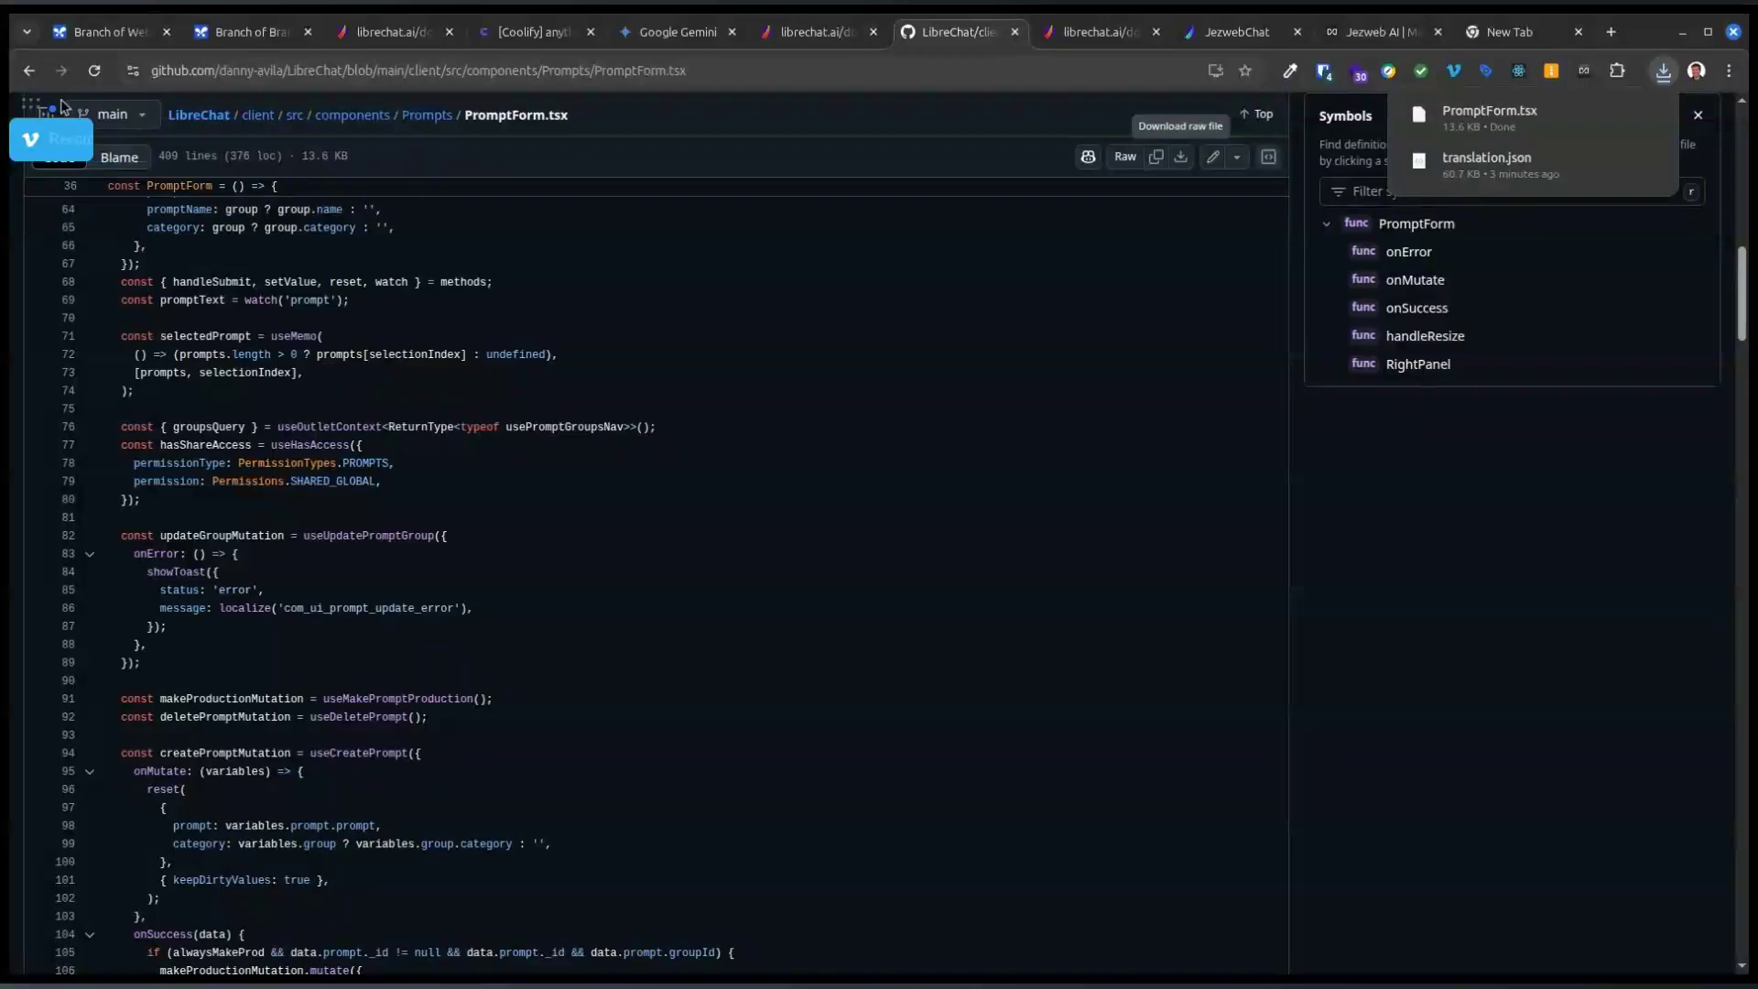
Step: Download the raw PromptEditor.tsx and PromptDetails.tsx files from the repository's Prompts folder
{"action": "left_click", "coordinate": [33, 71]}
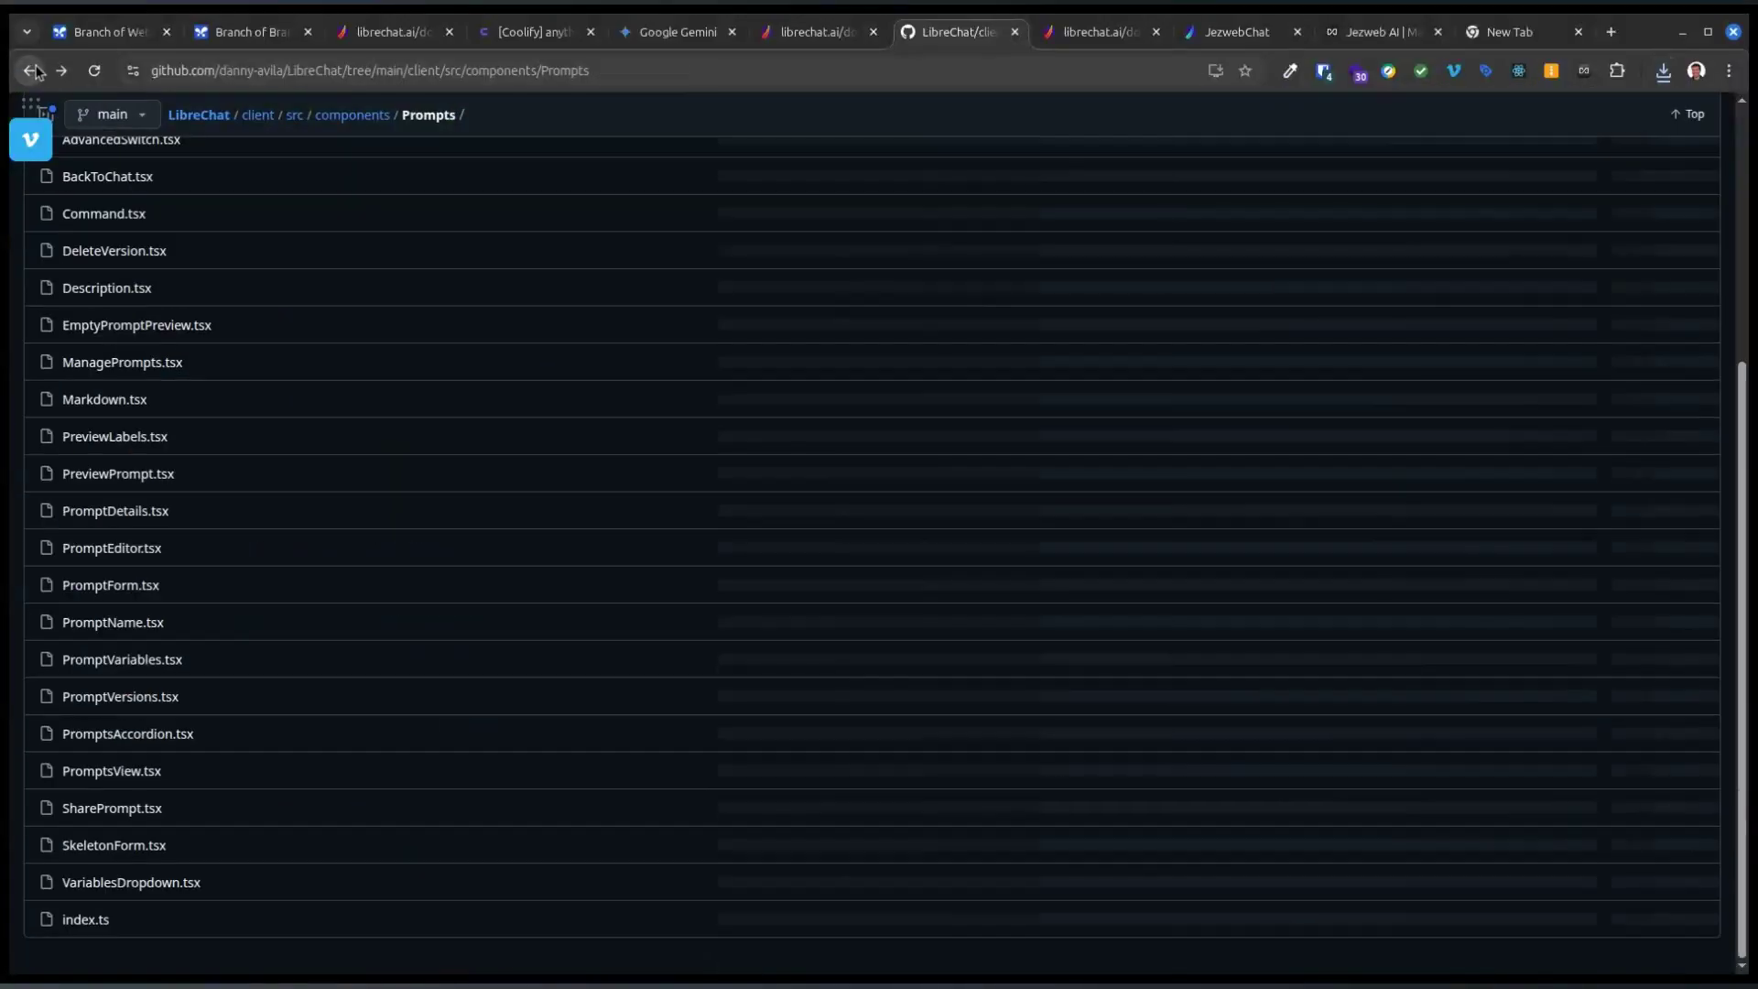
{"action": "left_click", "coordinate": [129, 549]}
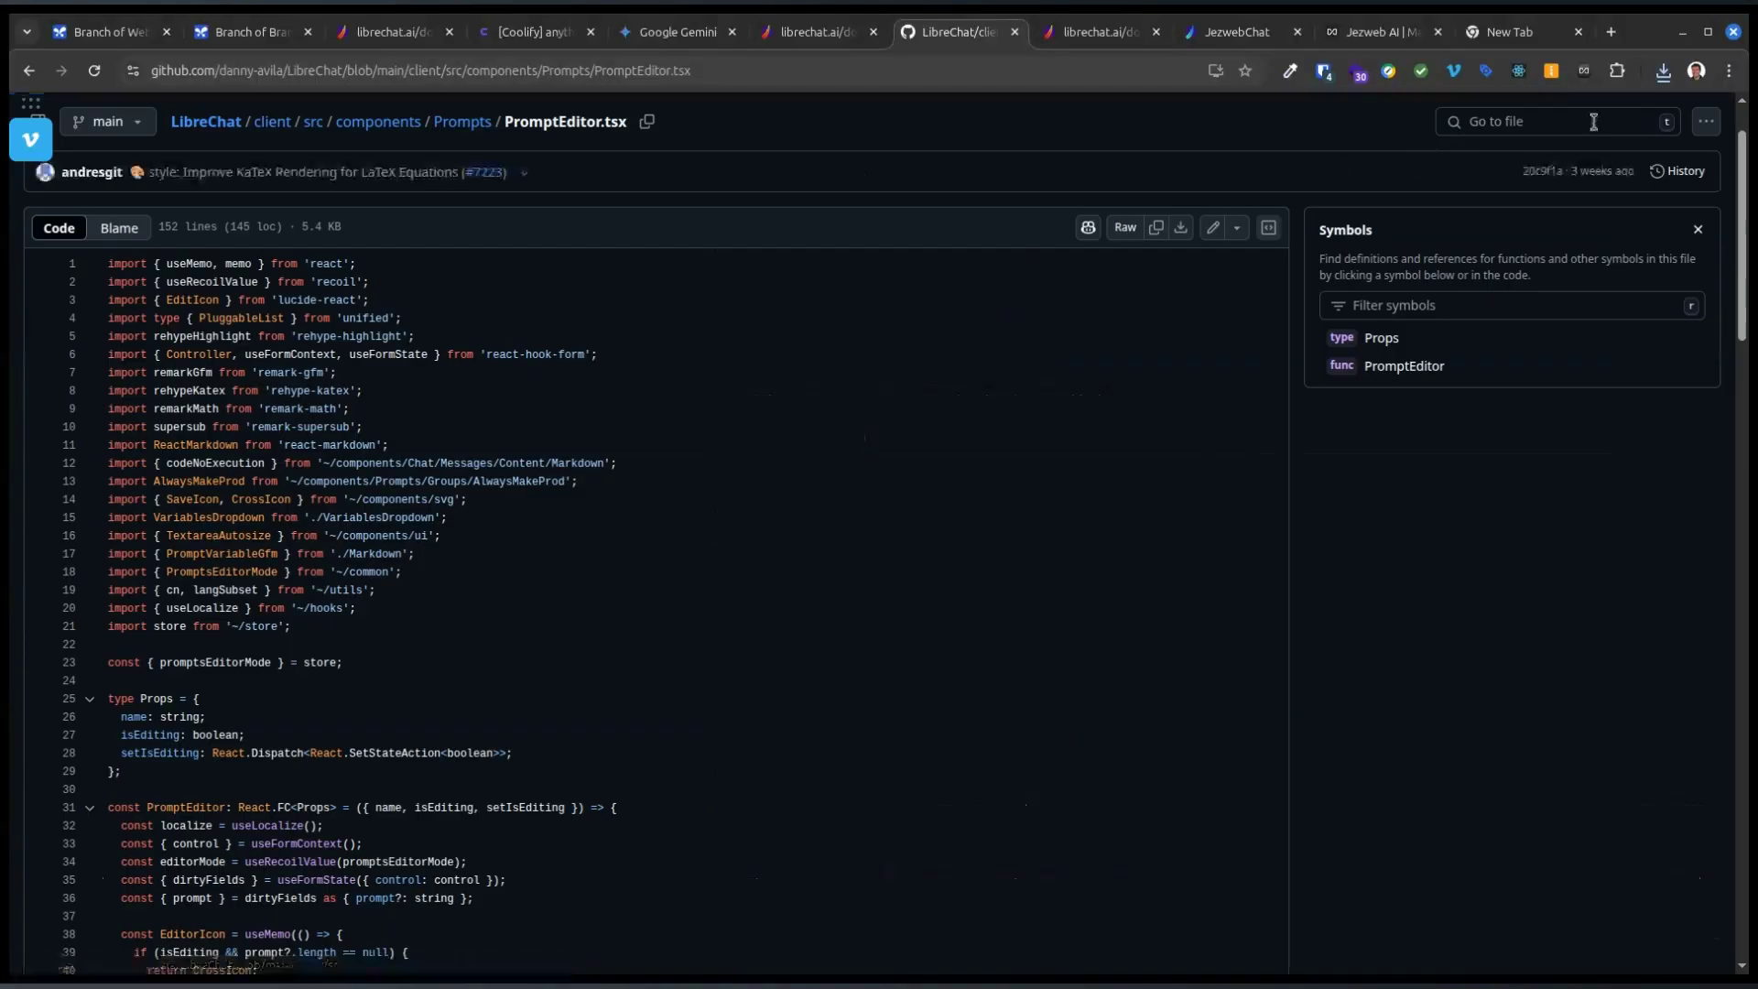
{"action": "left_click", "coordinate": [1181, 229]}
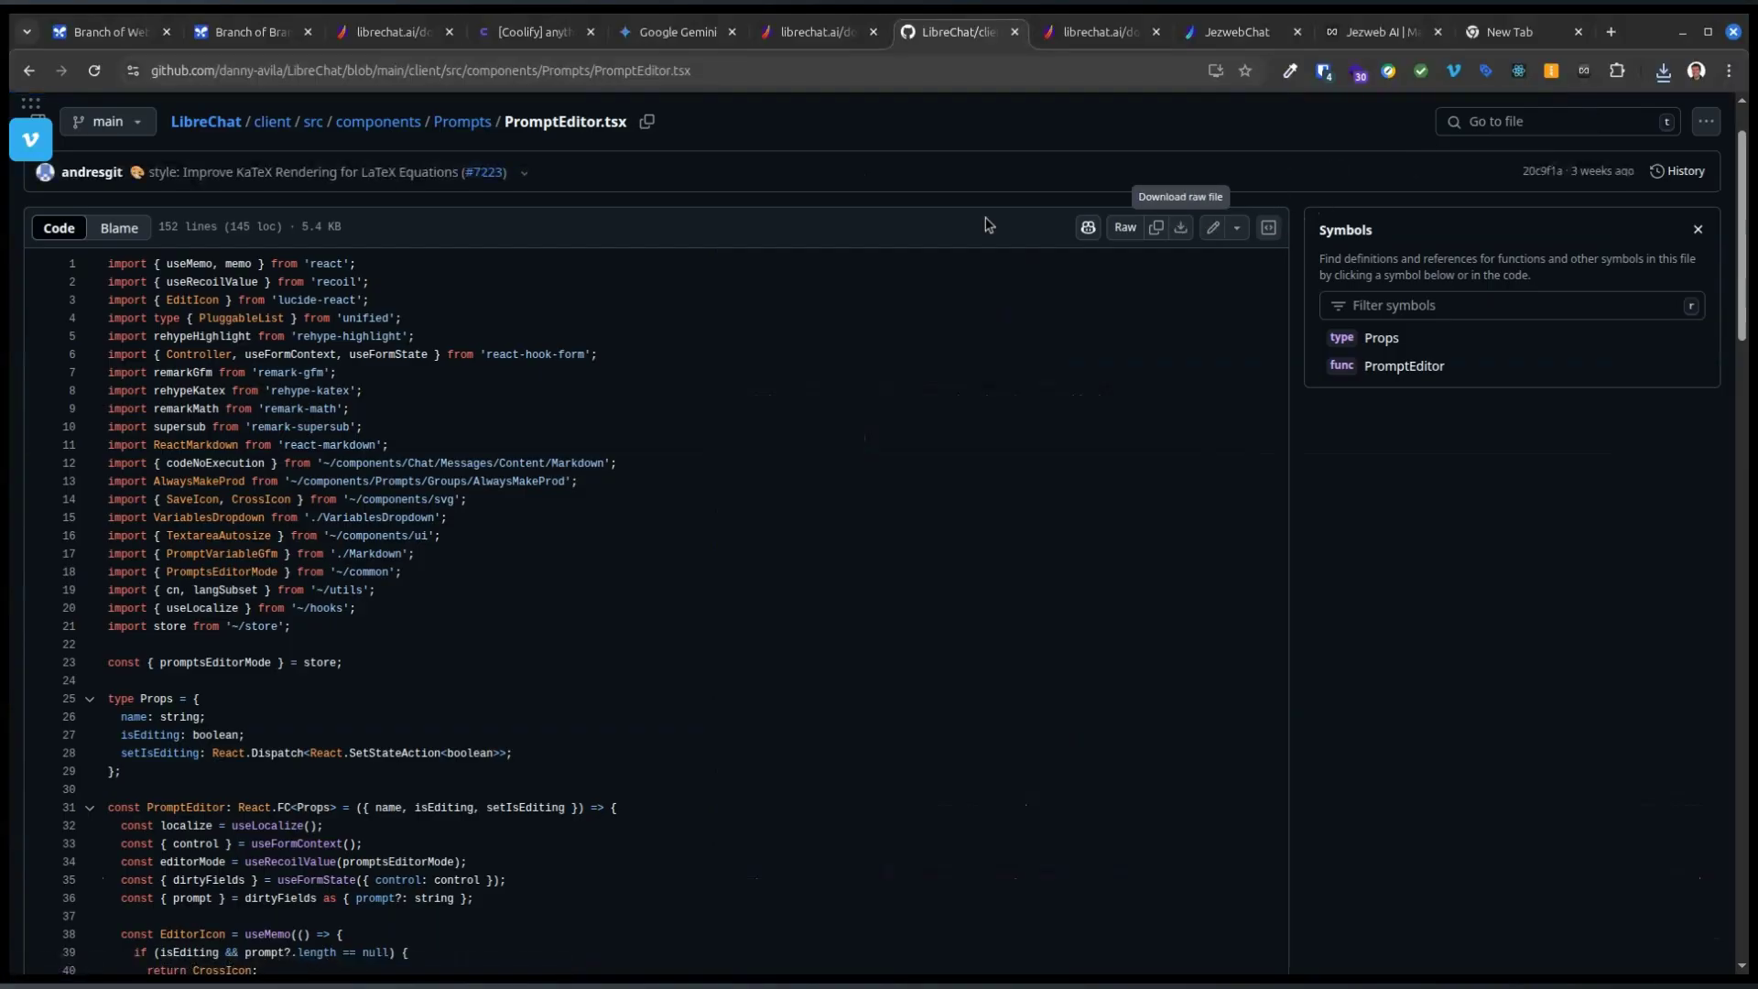
{"action": "left_click", "coordinate": [37, 69]}
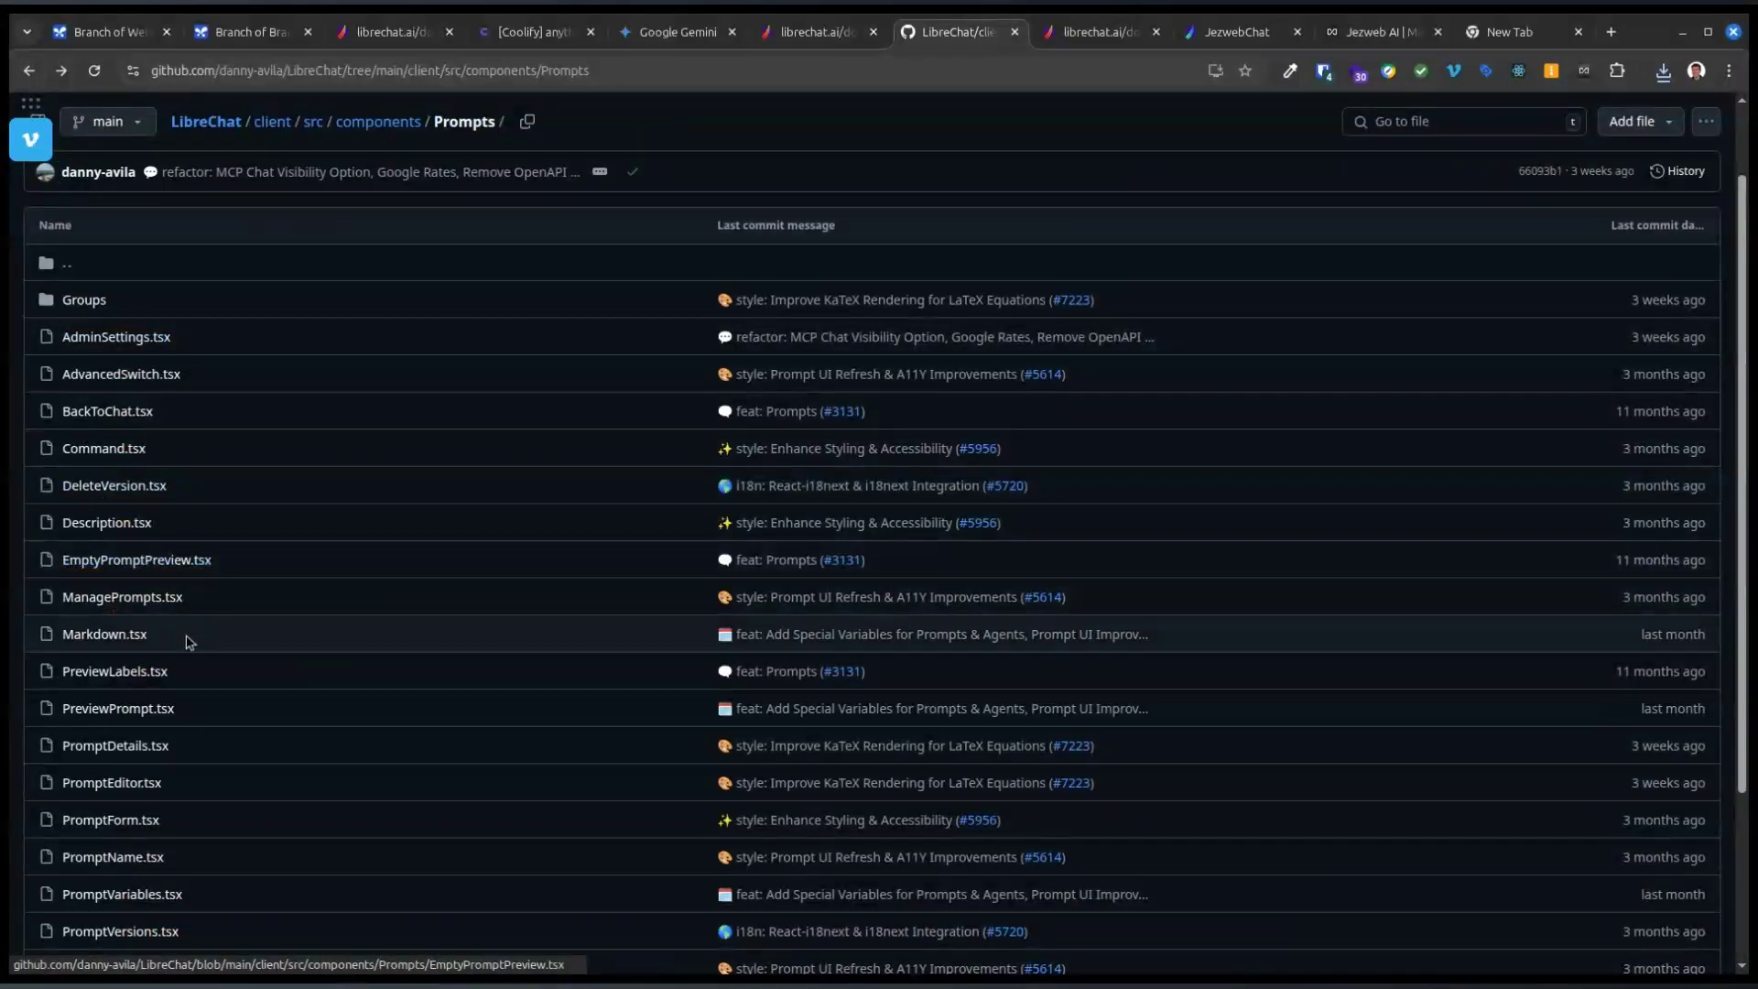
{"action": "left_click", "coordinate": [134, 745]}
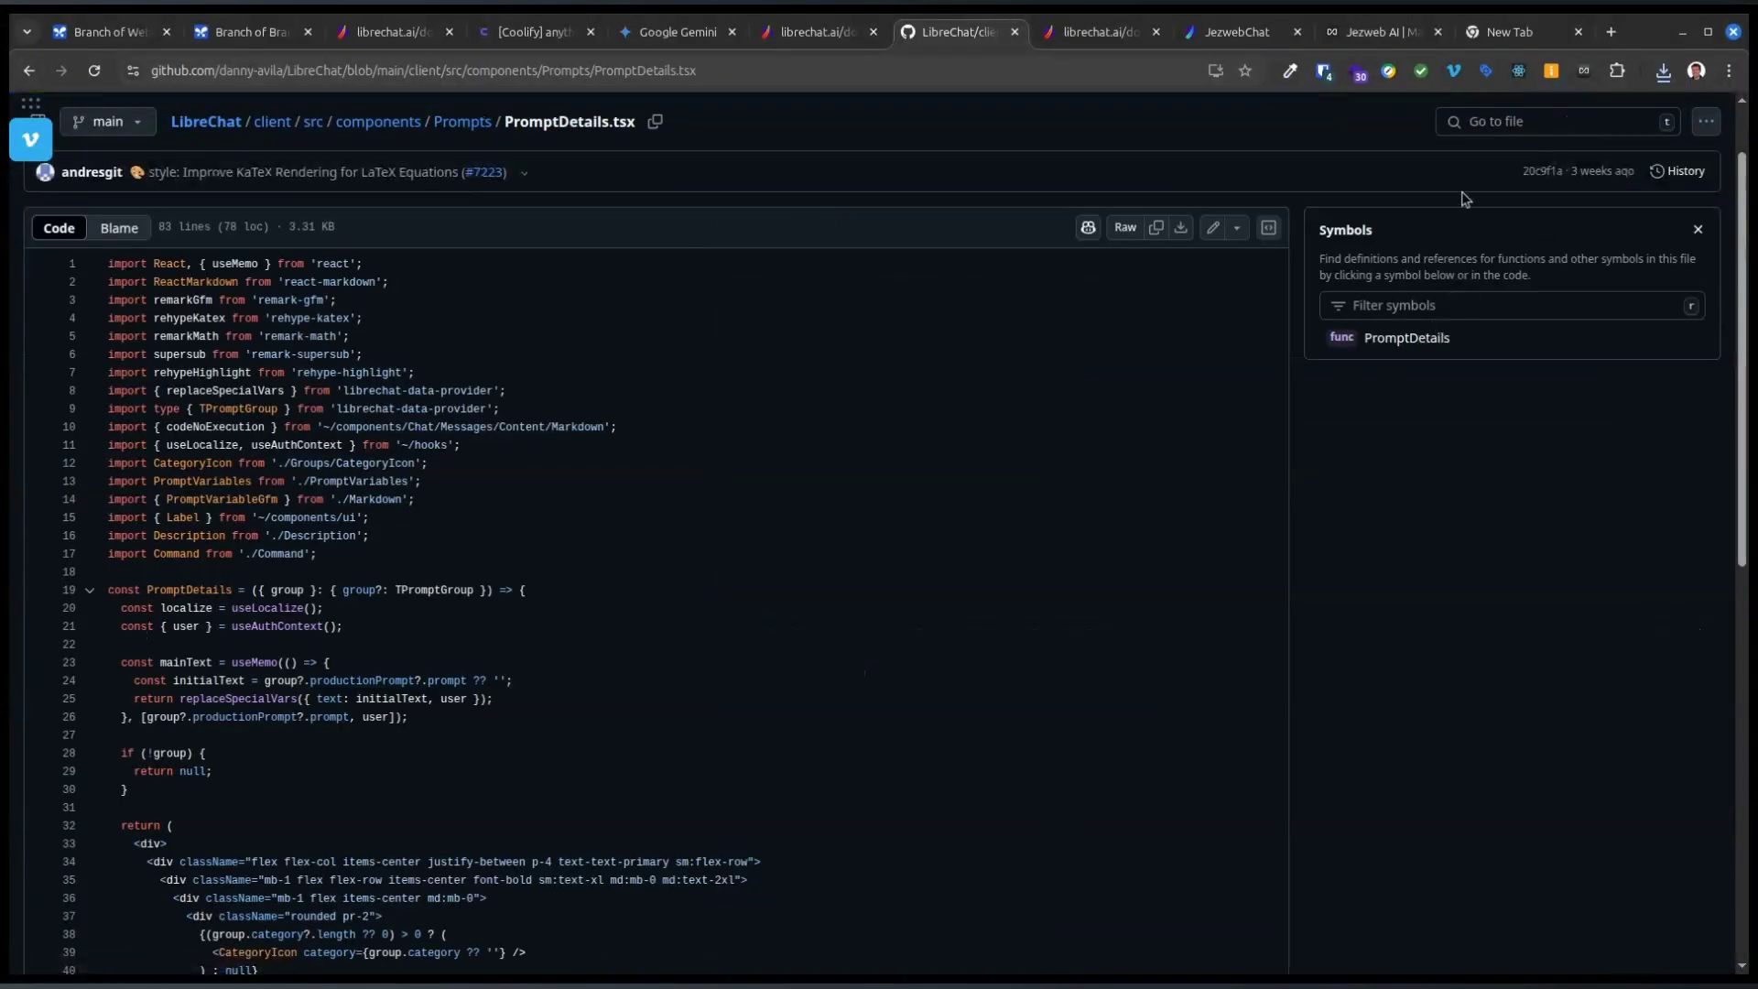
{"action": "left_click", "coordinate": [1184, 229]}
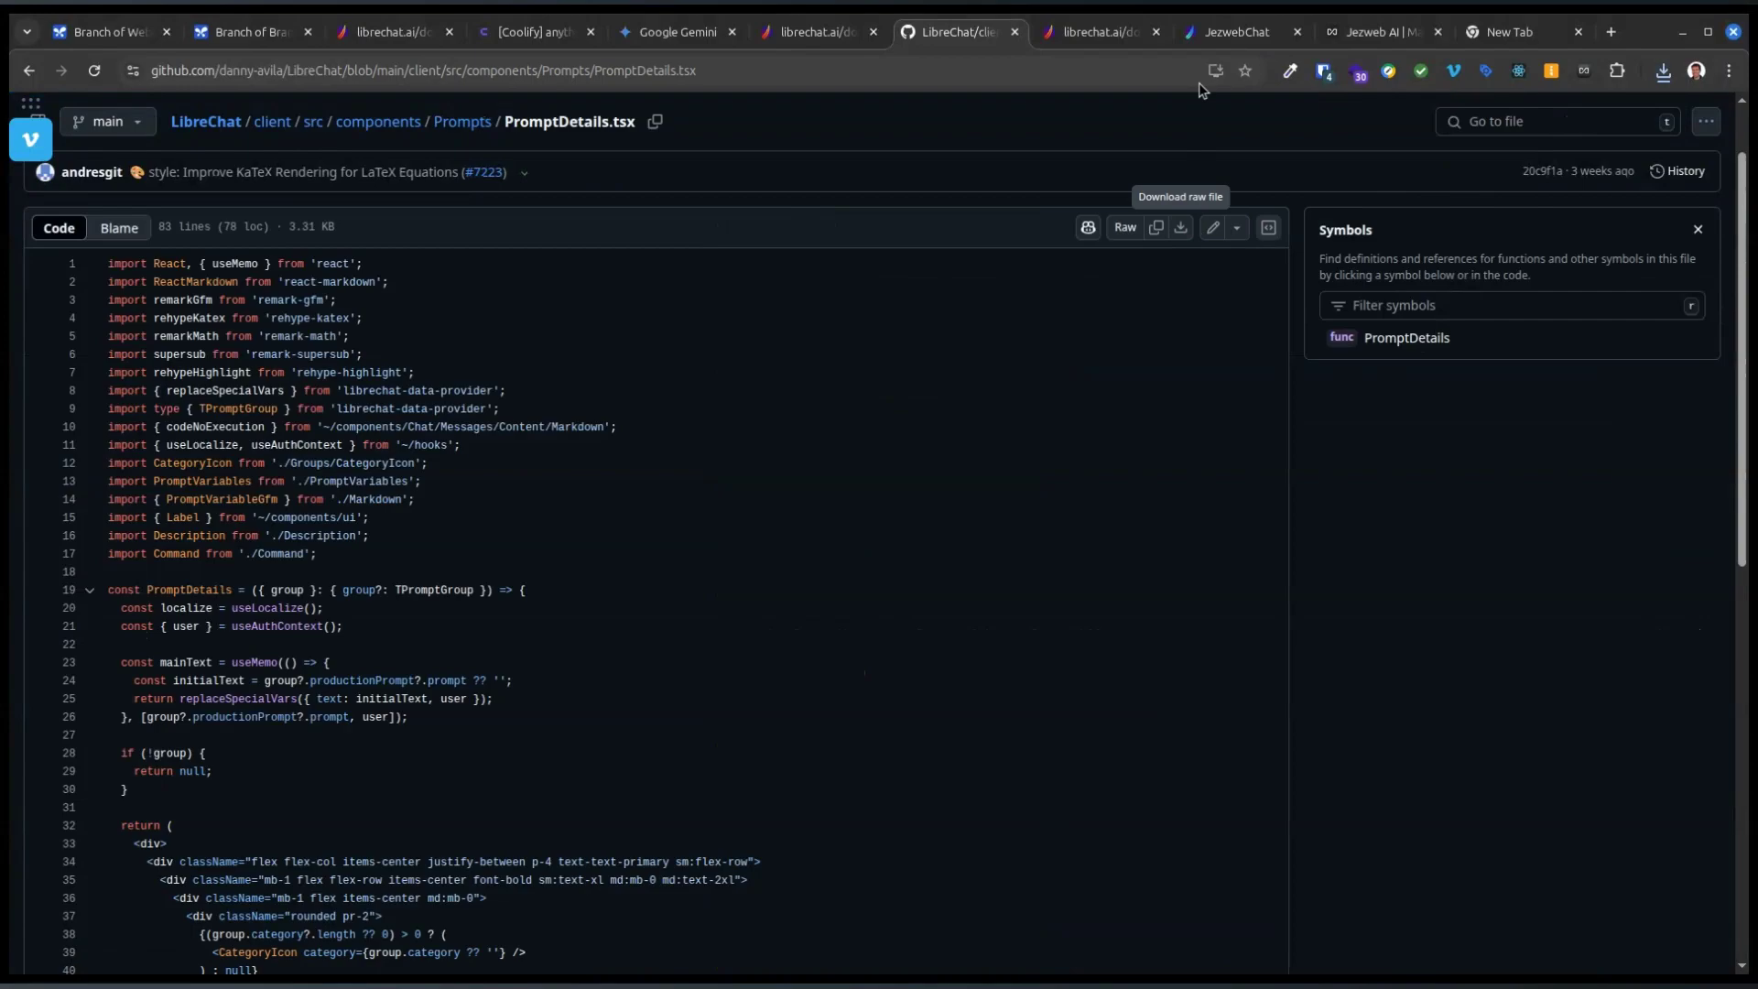
Step: In AnythingLLM, attach PromptDetails.tsx, PromptEditor.tsx and PromptForm.tsx to the chat and send the message "could you check these files"
{"action": "left_click", "coordinate": [1332, 32]}
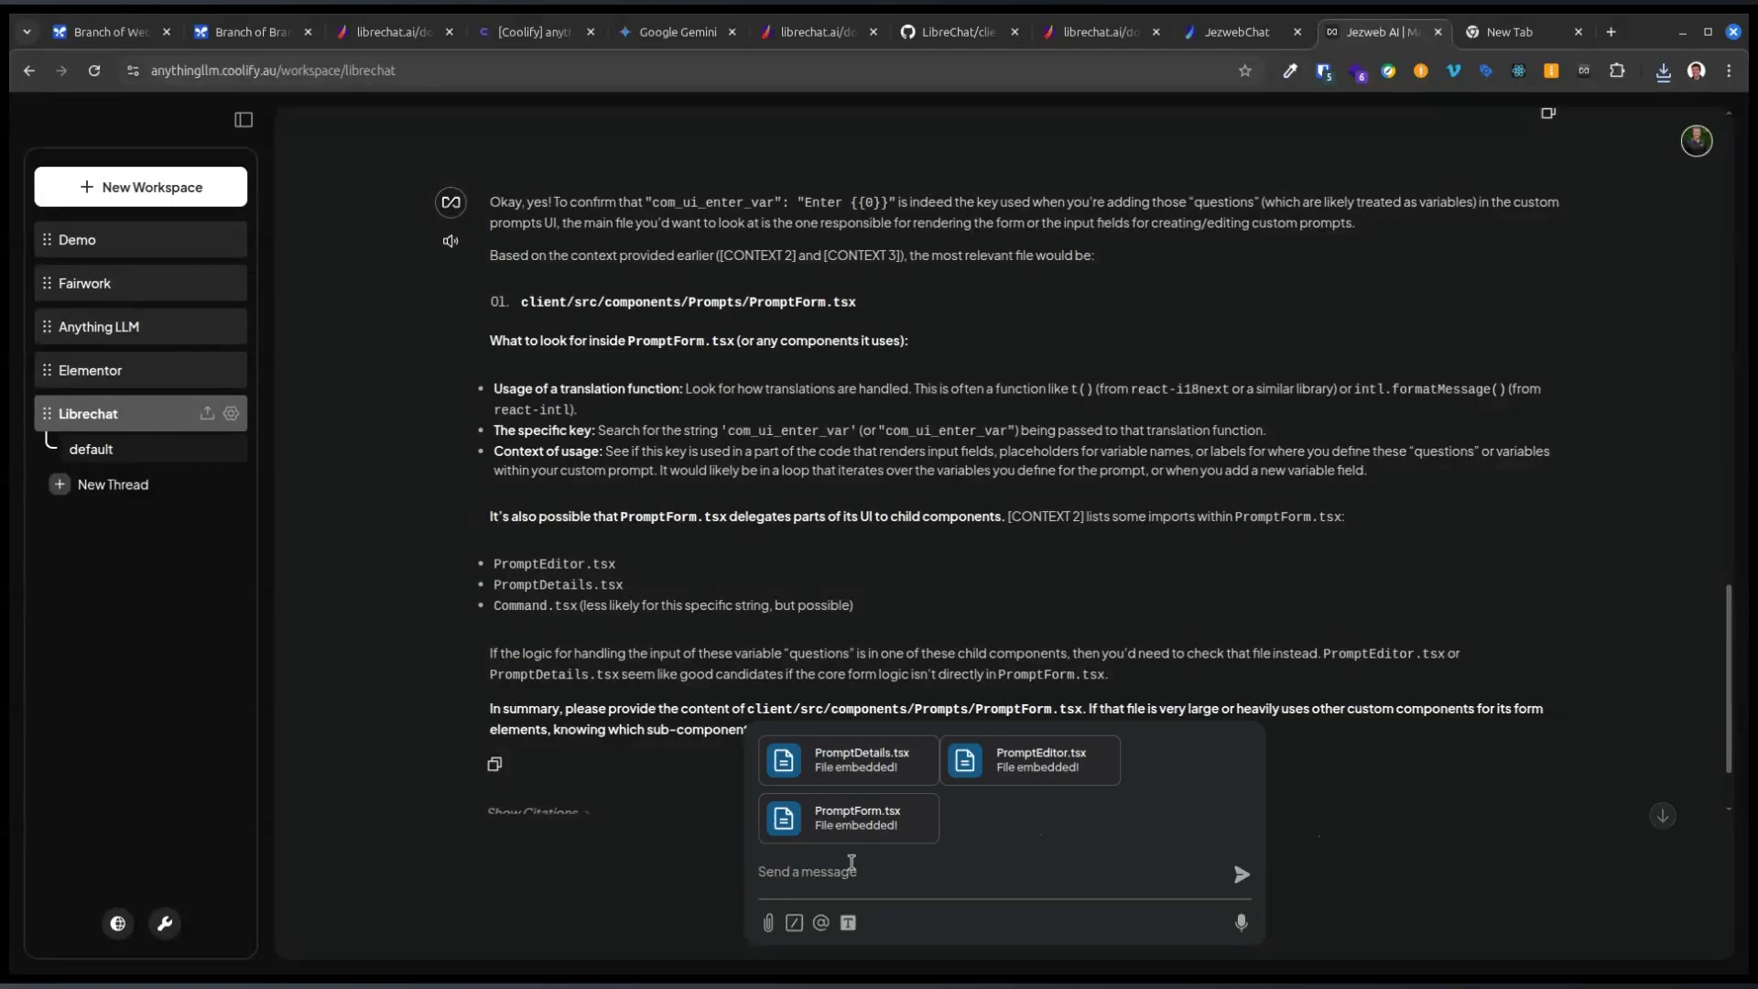
{"action": "left_click", "coordinate": [852, 862]}
{"action": "type", "text": "could you check these files"}
{"action": "key", "text": "Return"}
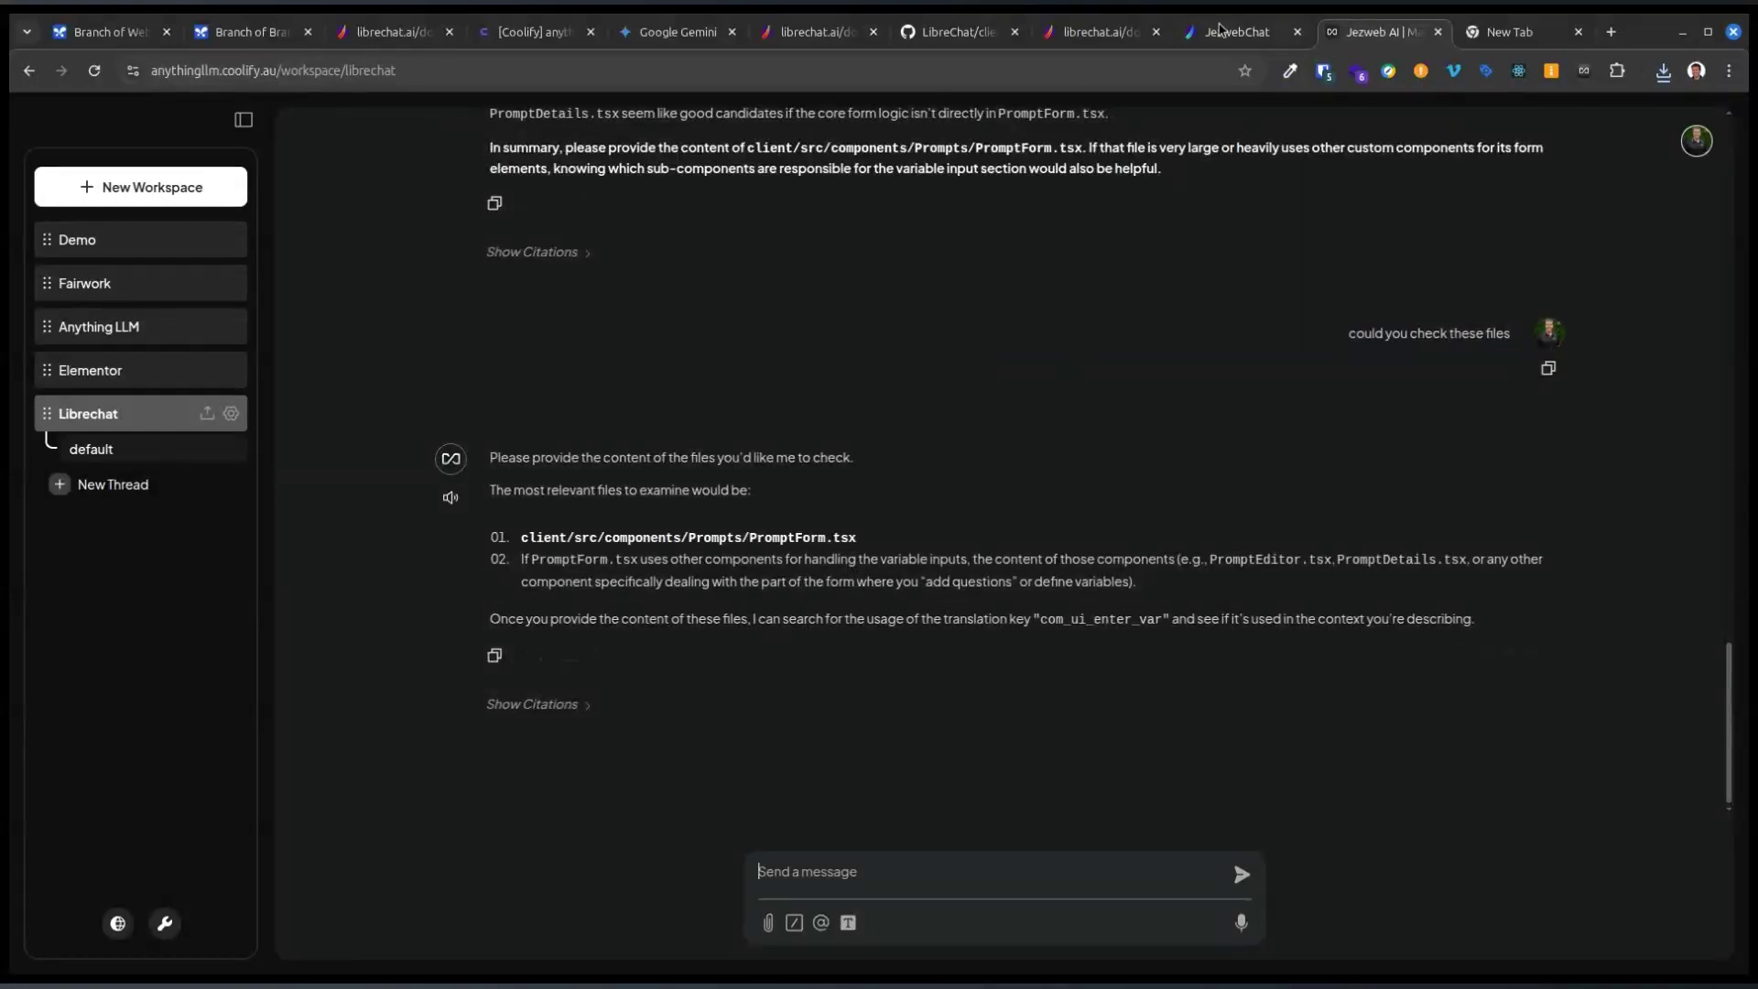
Step: Switch to GitHub and go back from PromptDetails.tsx to the LibreChat repository's client/src folder
{"action": "mouse_move", "coordinate": [1231, 37]}
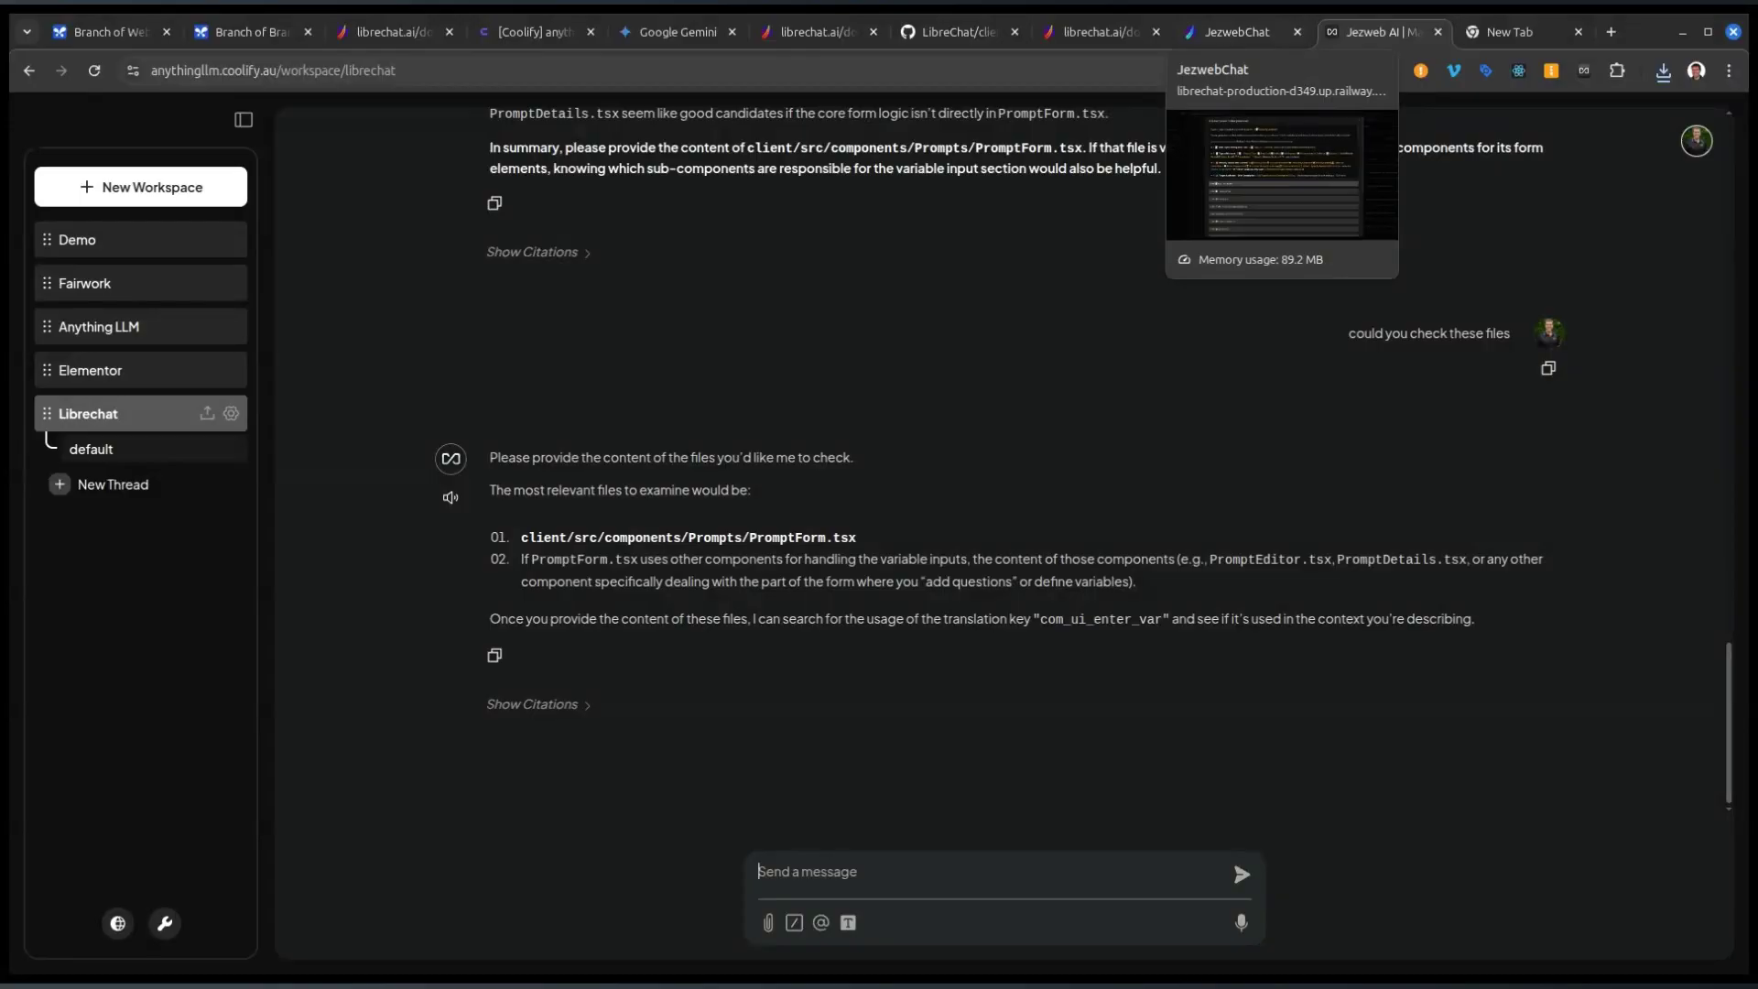
{"action": "left_click", "coordinate": [959, 36]}
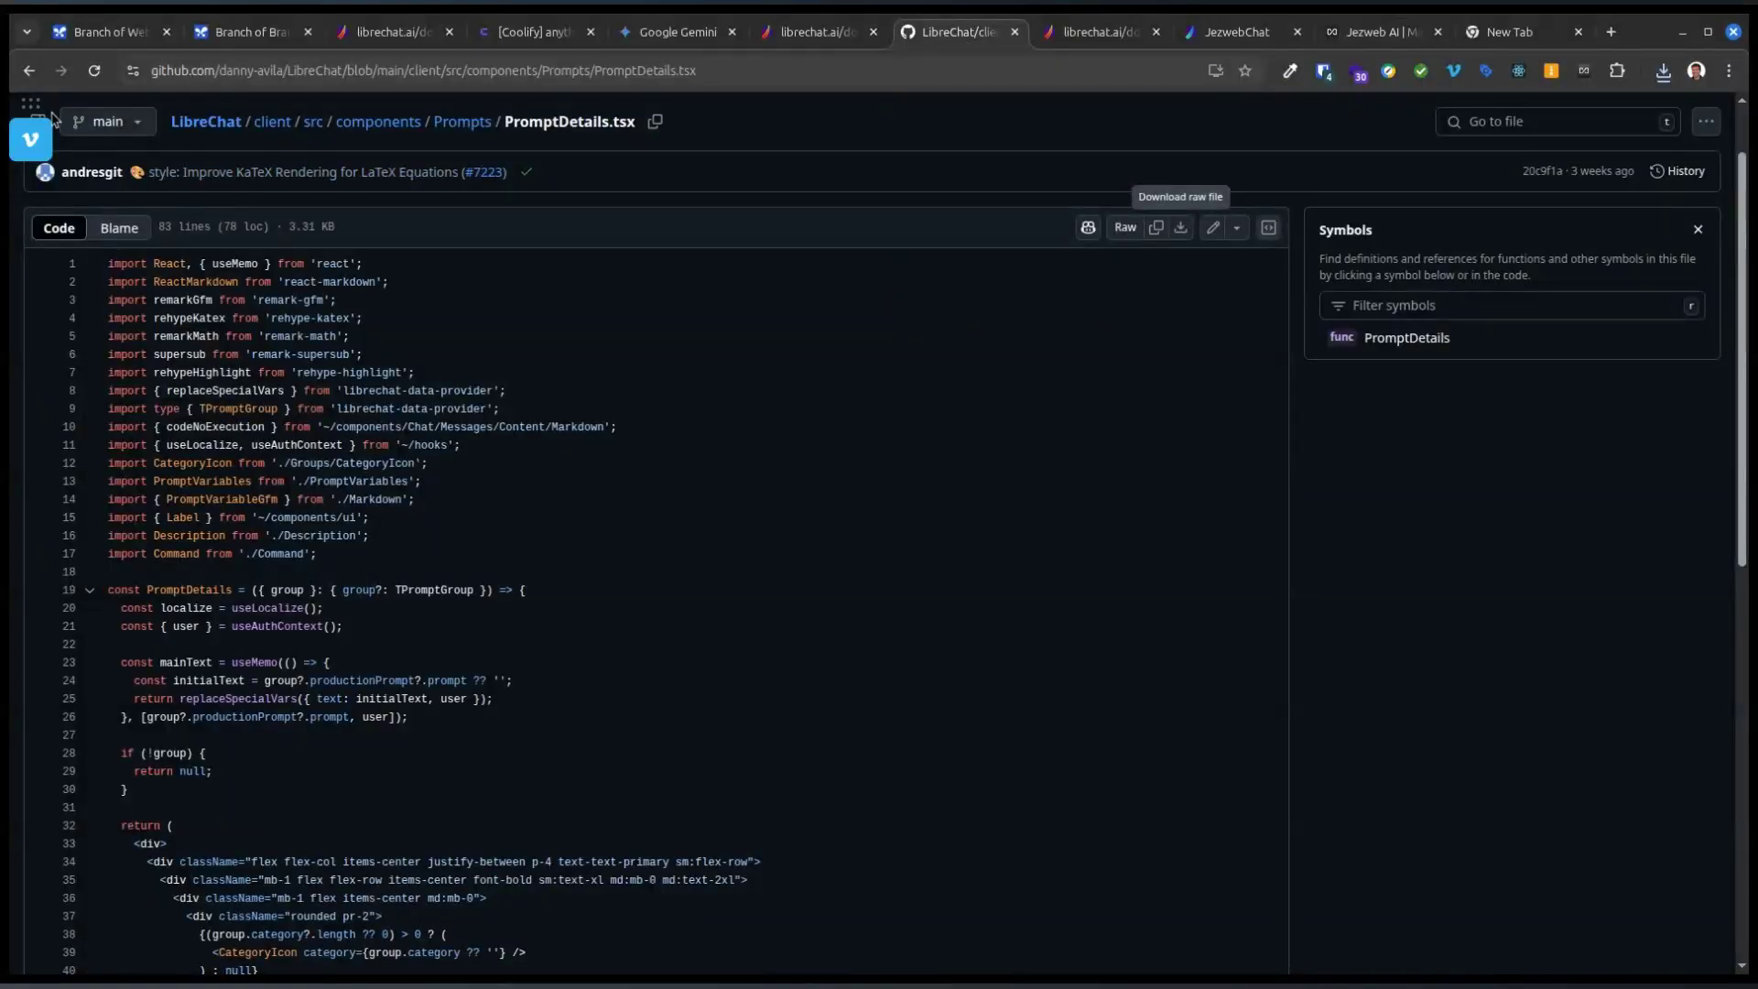
{"action": "left_click", "coordinate": [28, 78]}
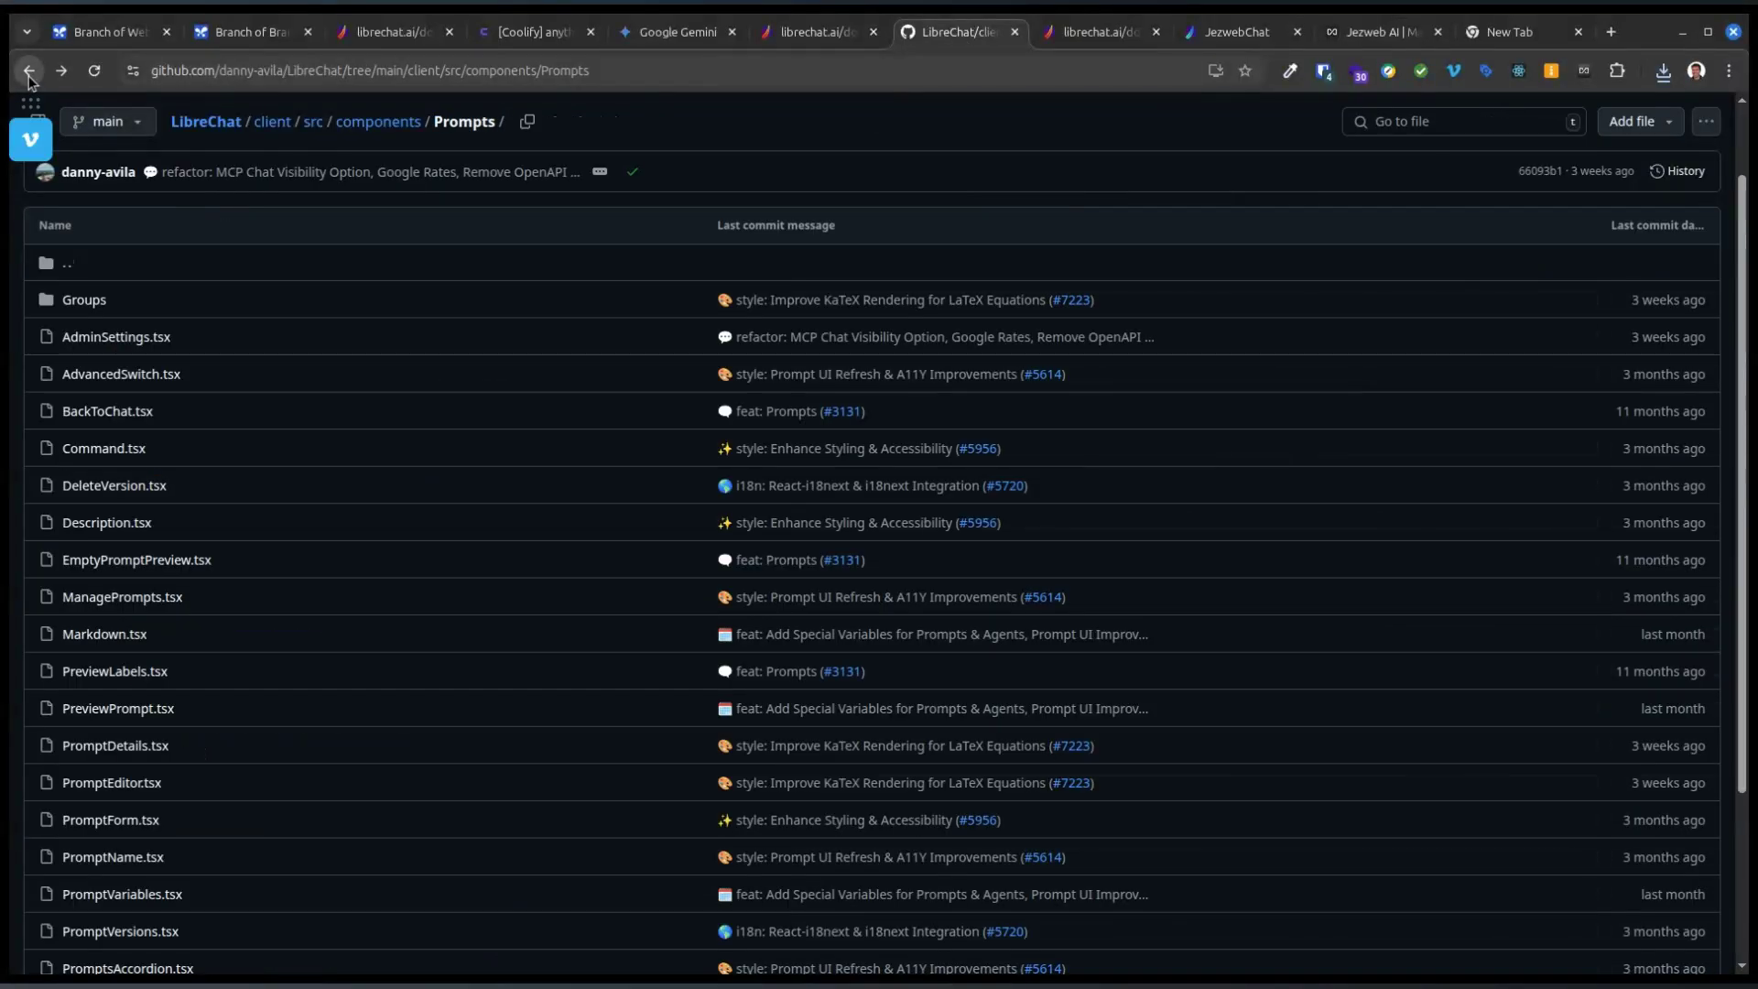
{"action": "left_click", "coordinate": [28, 78]}
{"action": "left_click", "coordinate": [29, 78]}
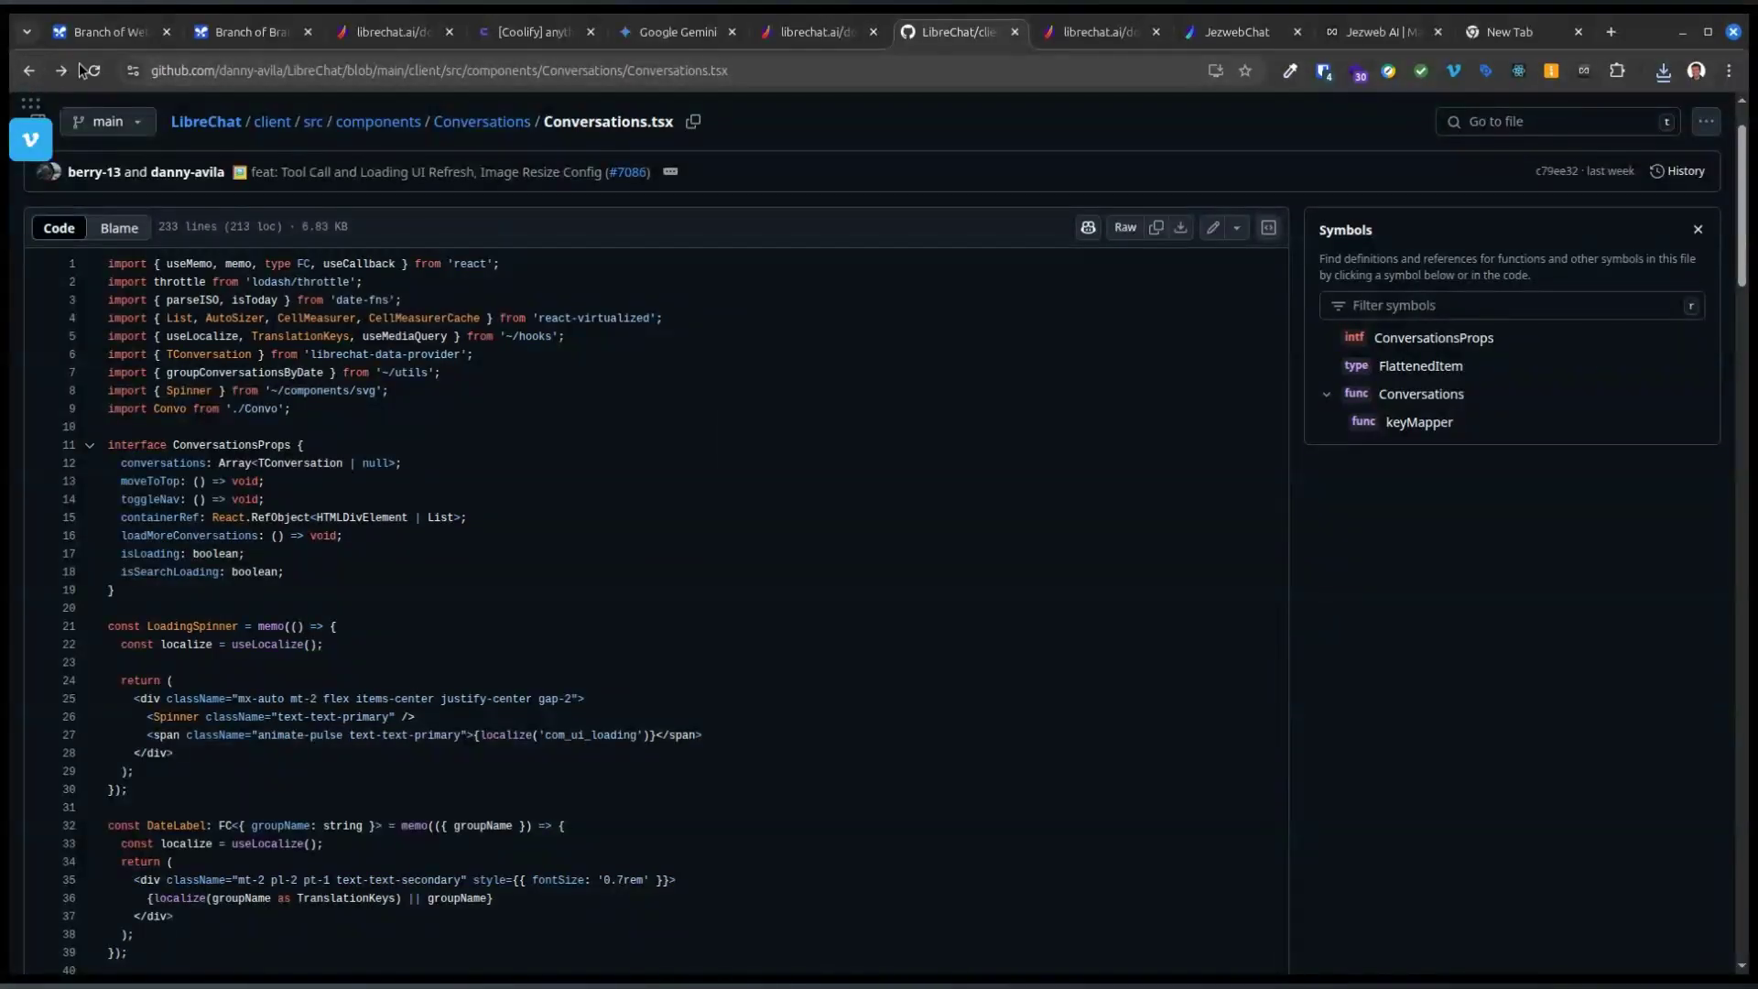
{"action": "left_click", "coordinate": [25, 72]}
{"action": "left_click", "coordinate": [27, 73]}
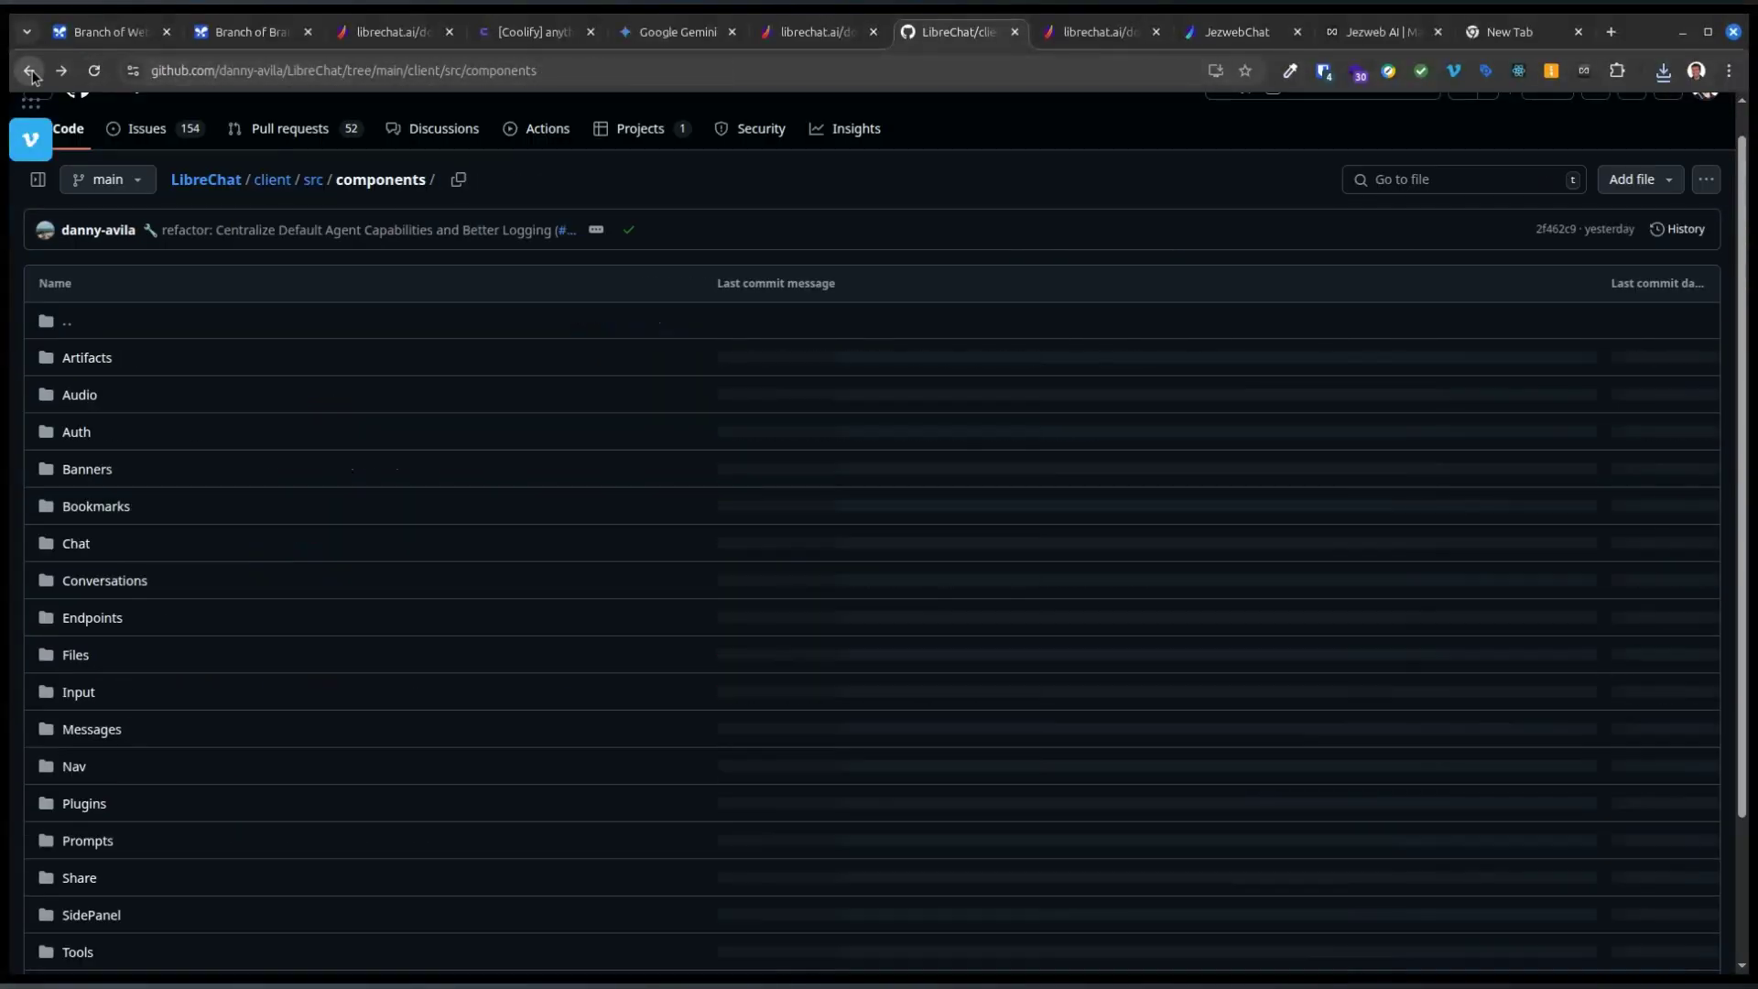
{"action": "left_click", "coordinate": [30, 75]}
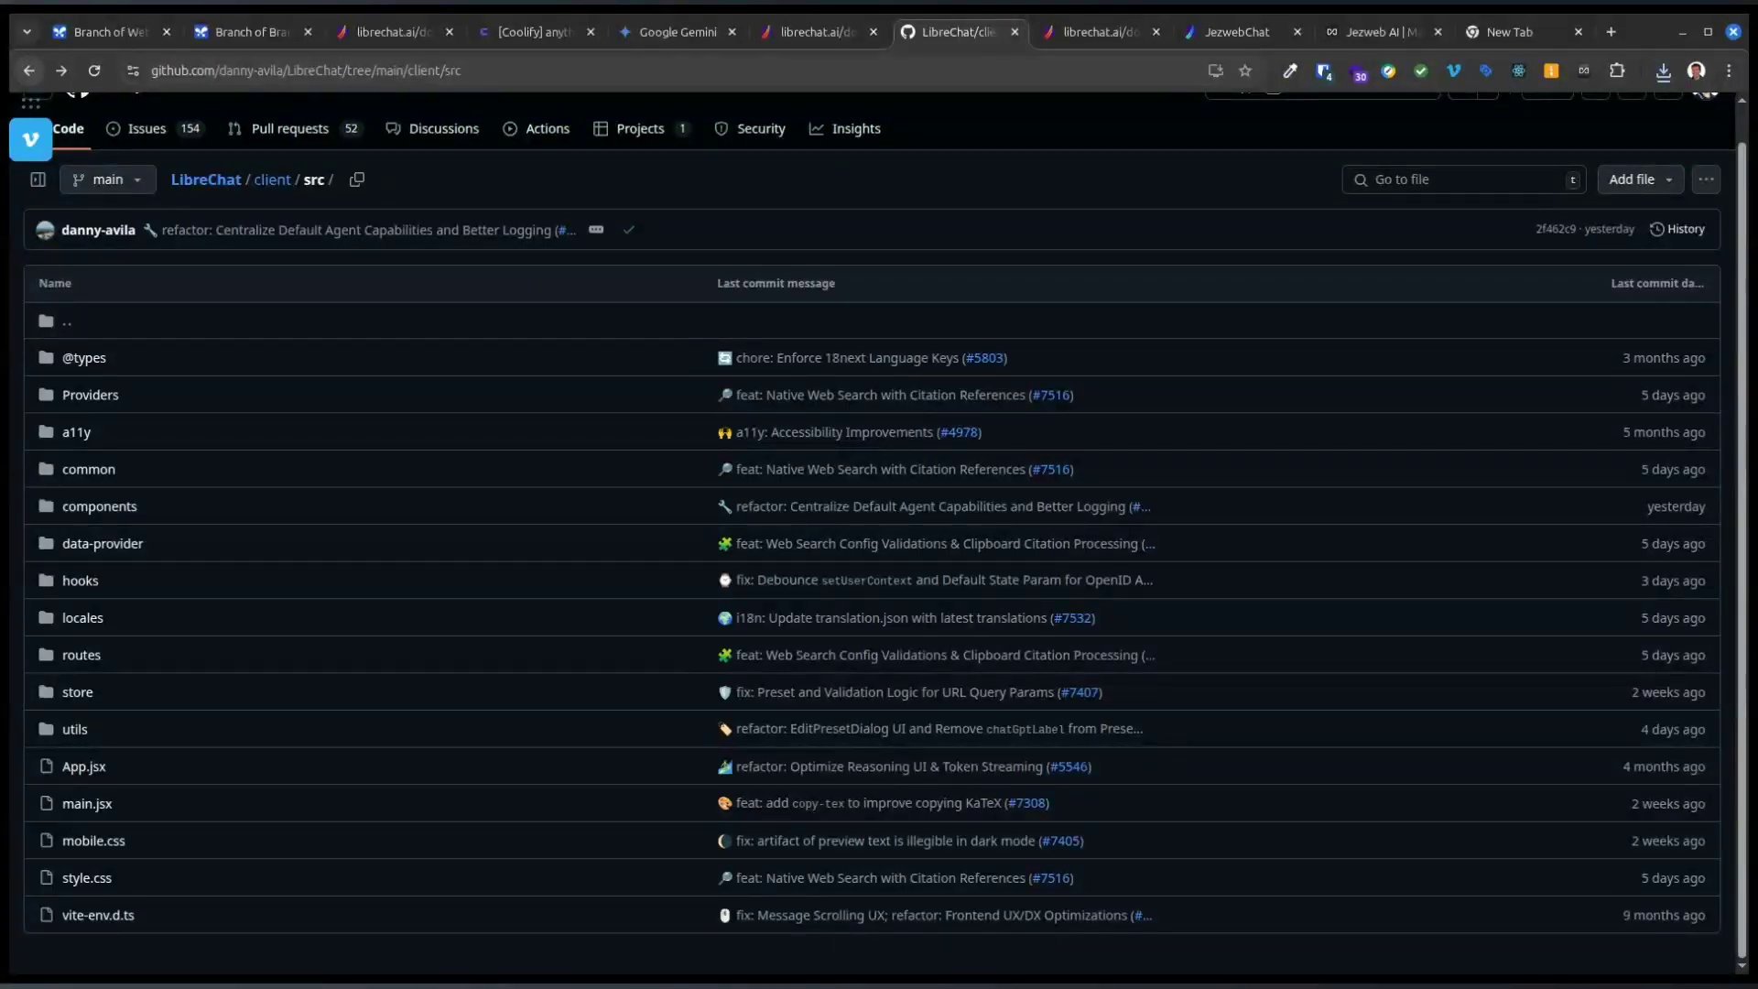
Step: Open translation.json from the locales/en folder and search it for "Enter" to locate the "com_ui_enter_var" entry
{"action": "left_click", "coordinate": [70, 625]}
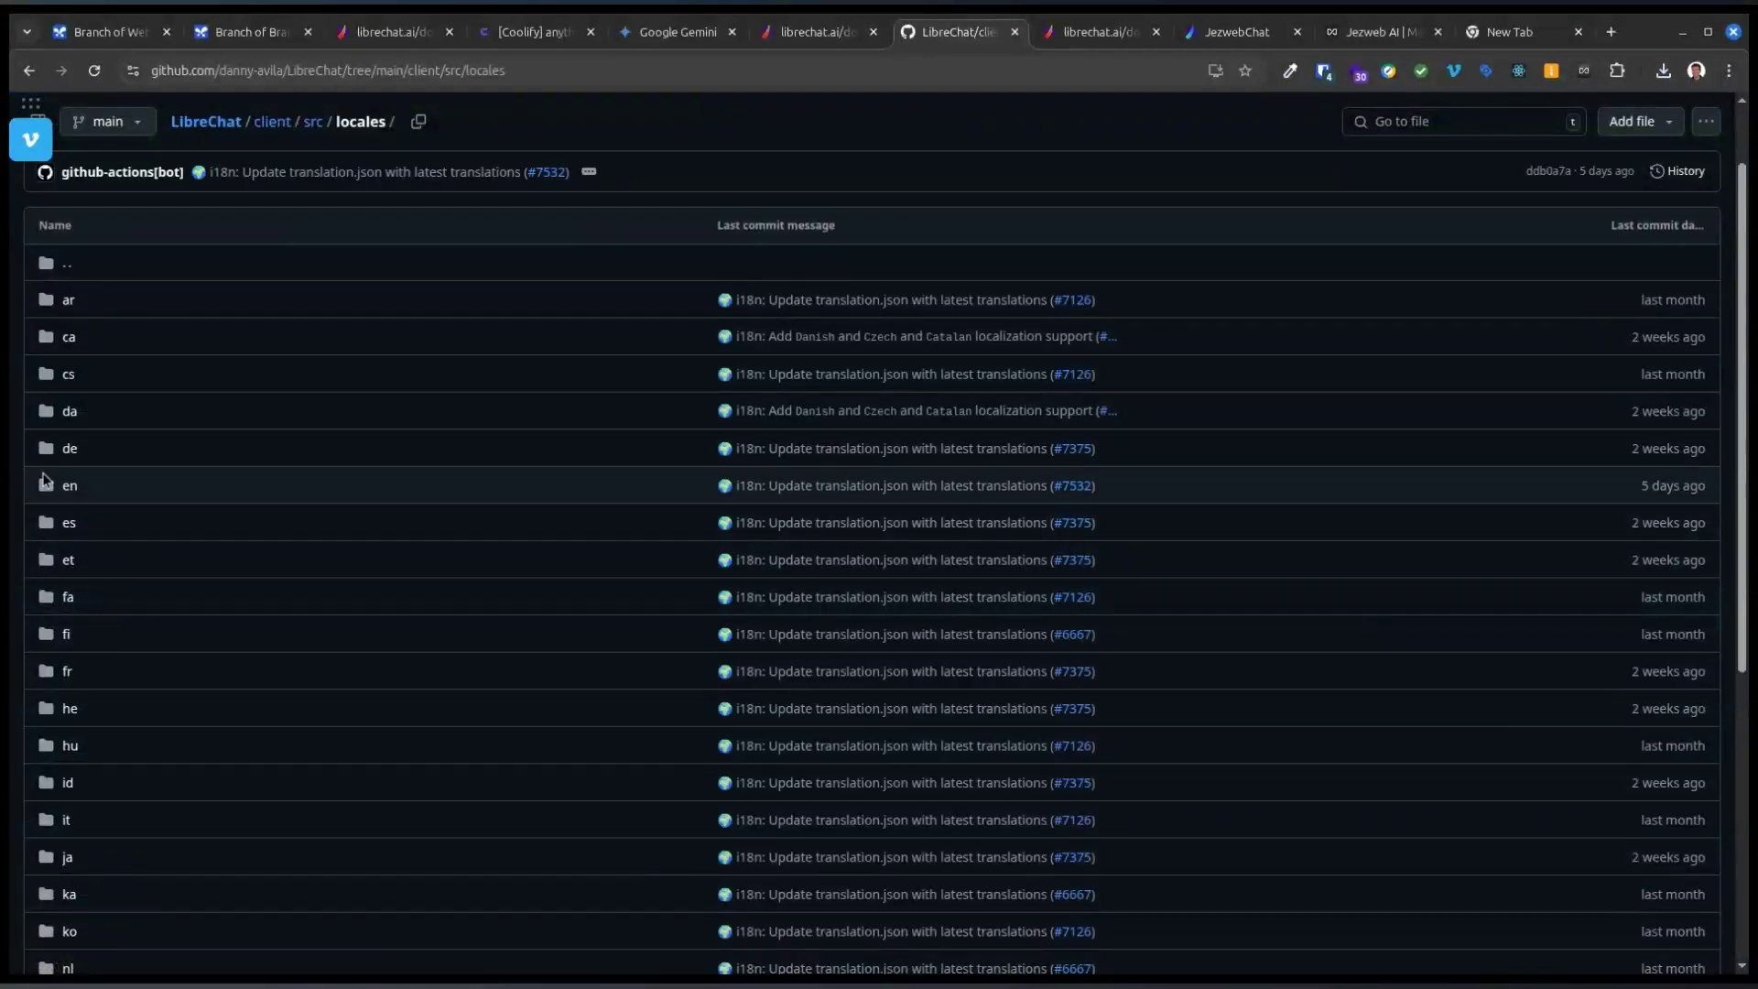
{"action": "left_click", "coordinate": [70, 489]}
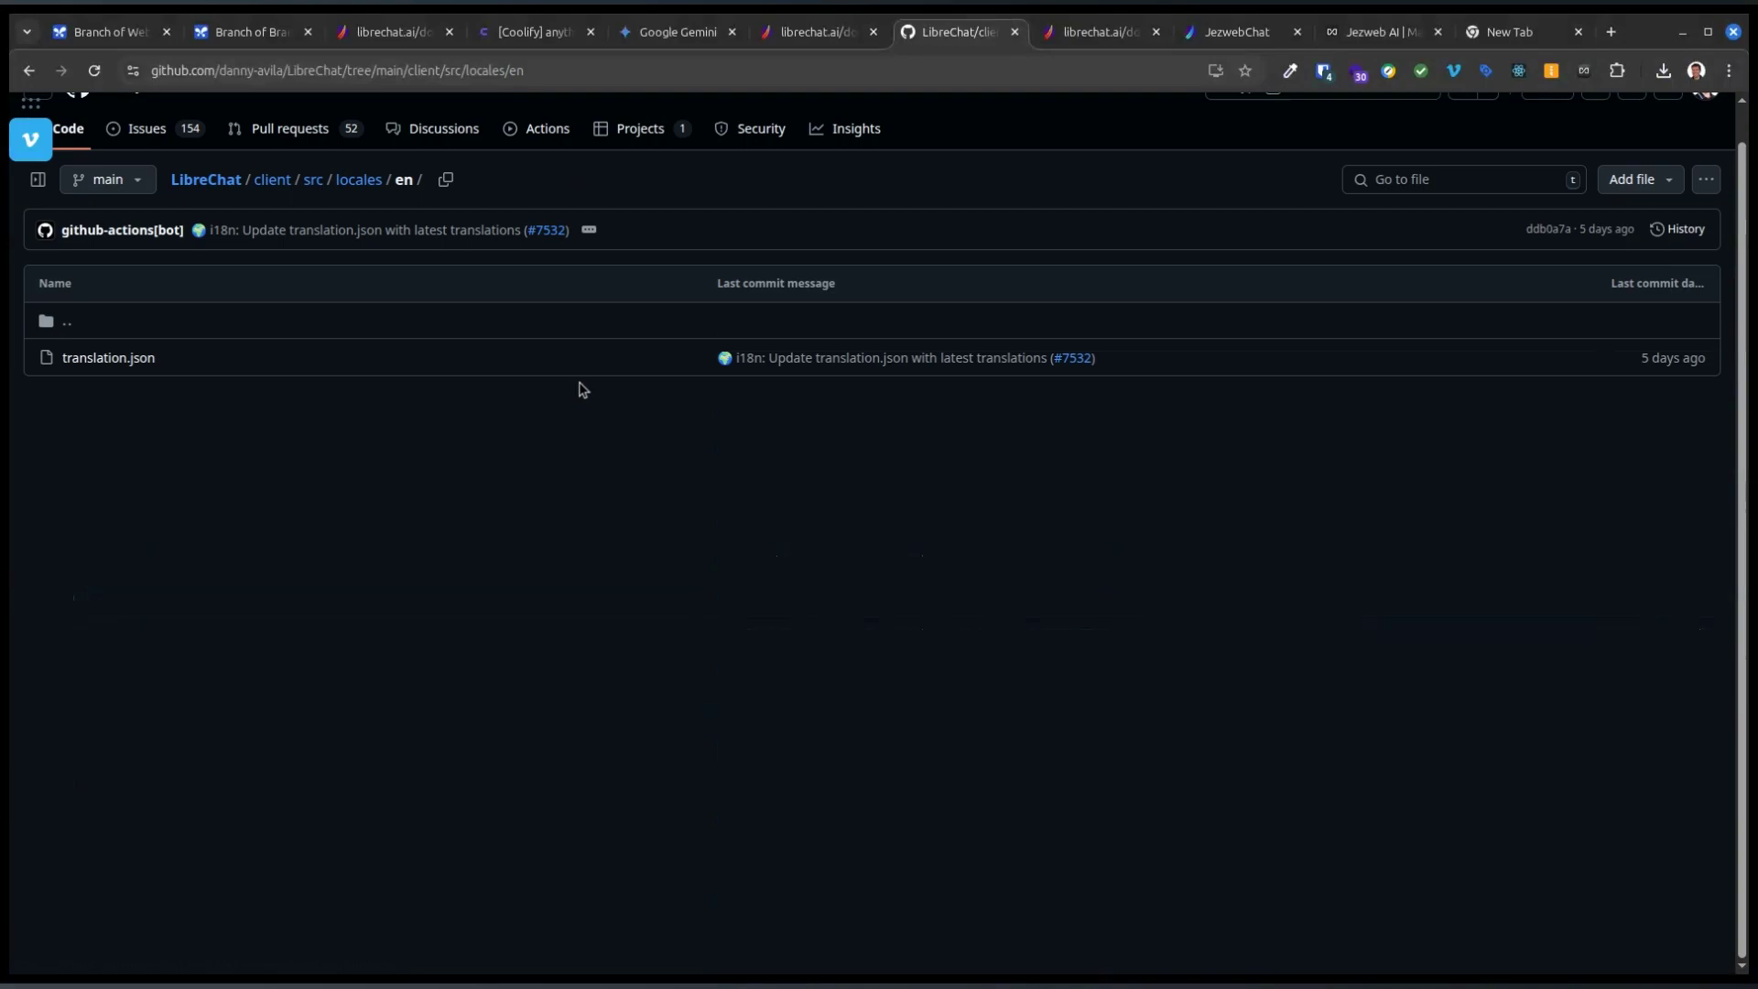
{"action": "left_click", "coordinate": [108, 357]}
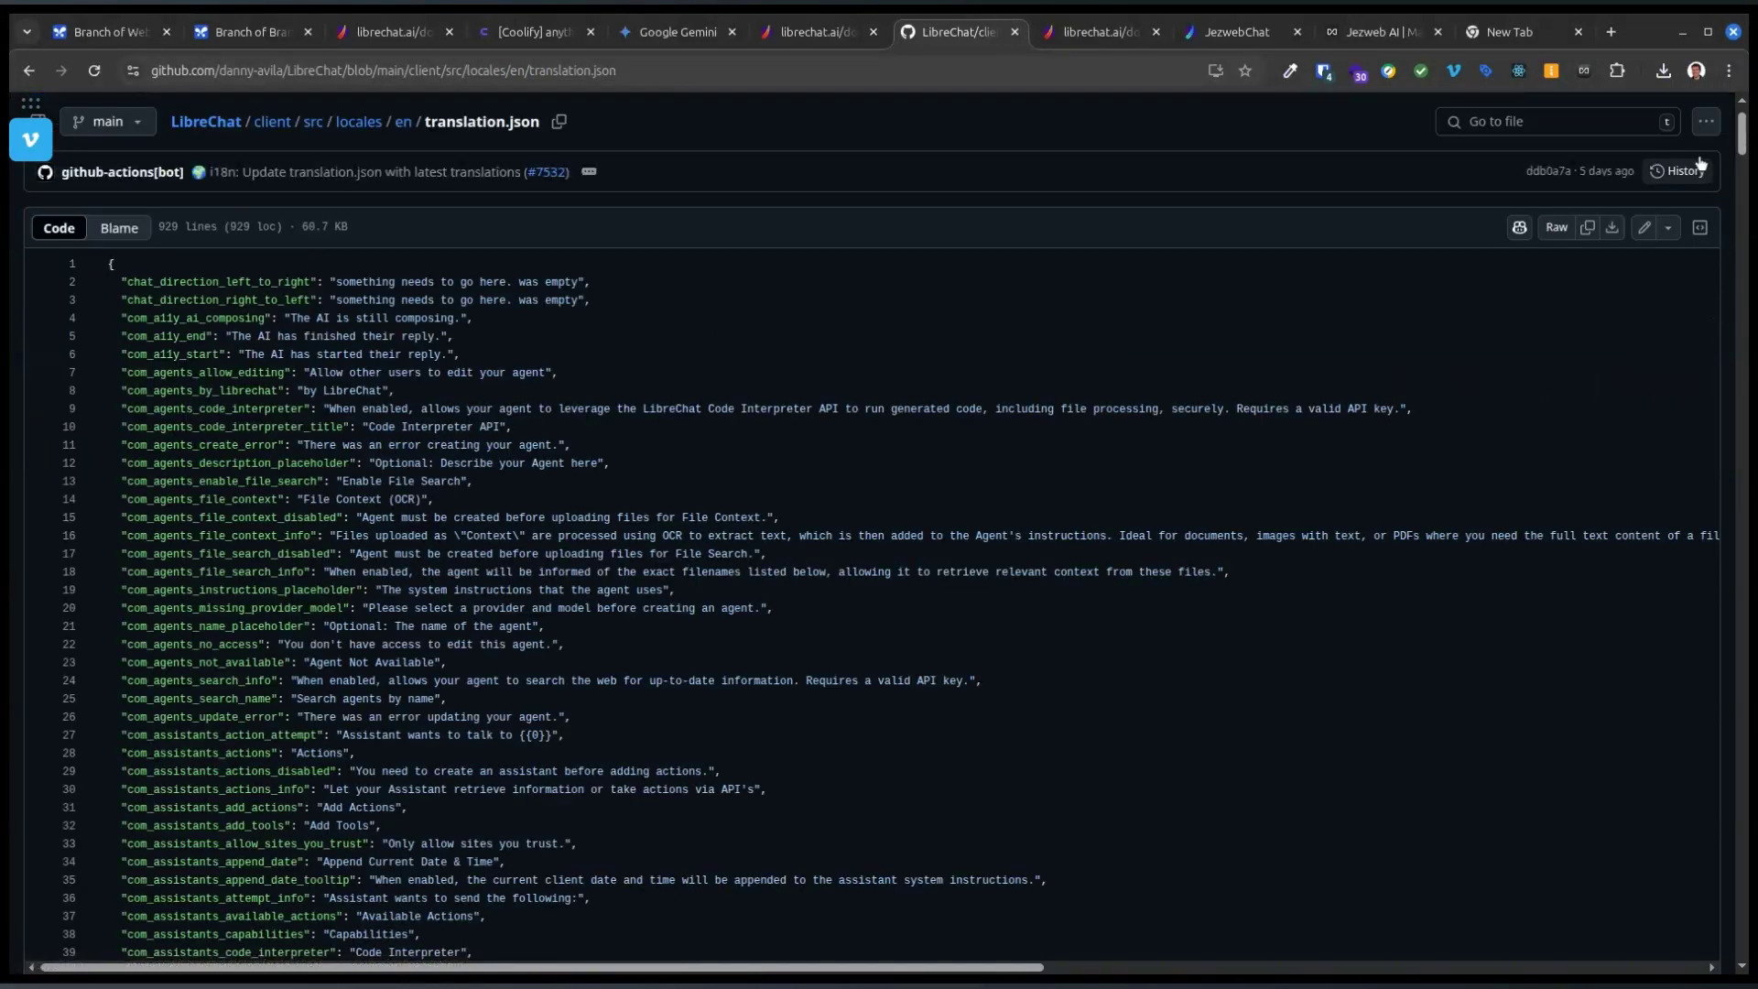
{"action": "left_click_drag", "start_coordinate": [1745, 123], "coordinate": [1729, 675]}
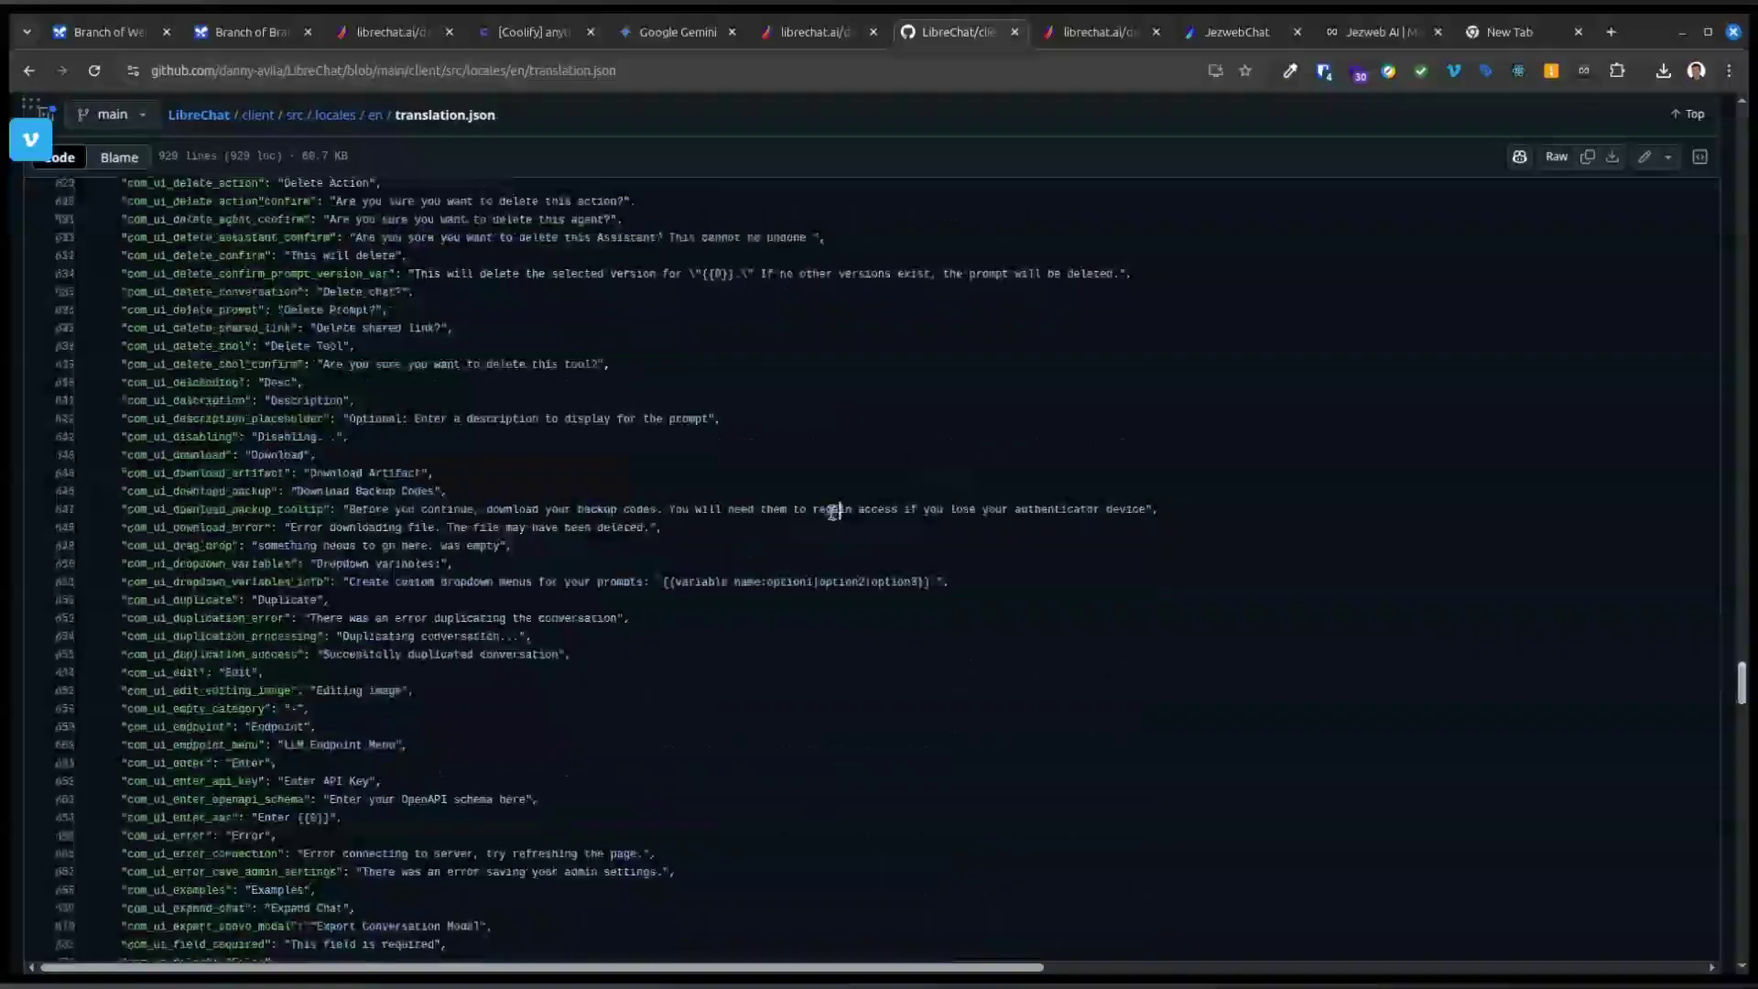
{"action": "key", "text": "ctrl+f"}
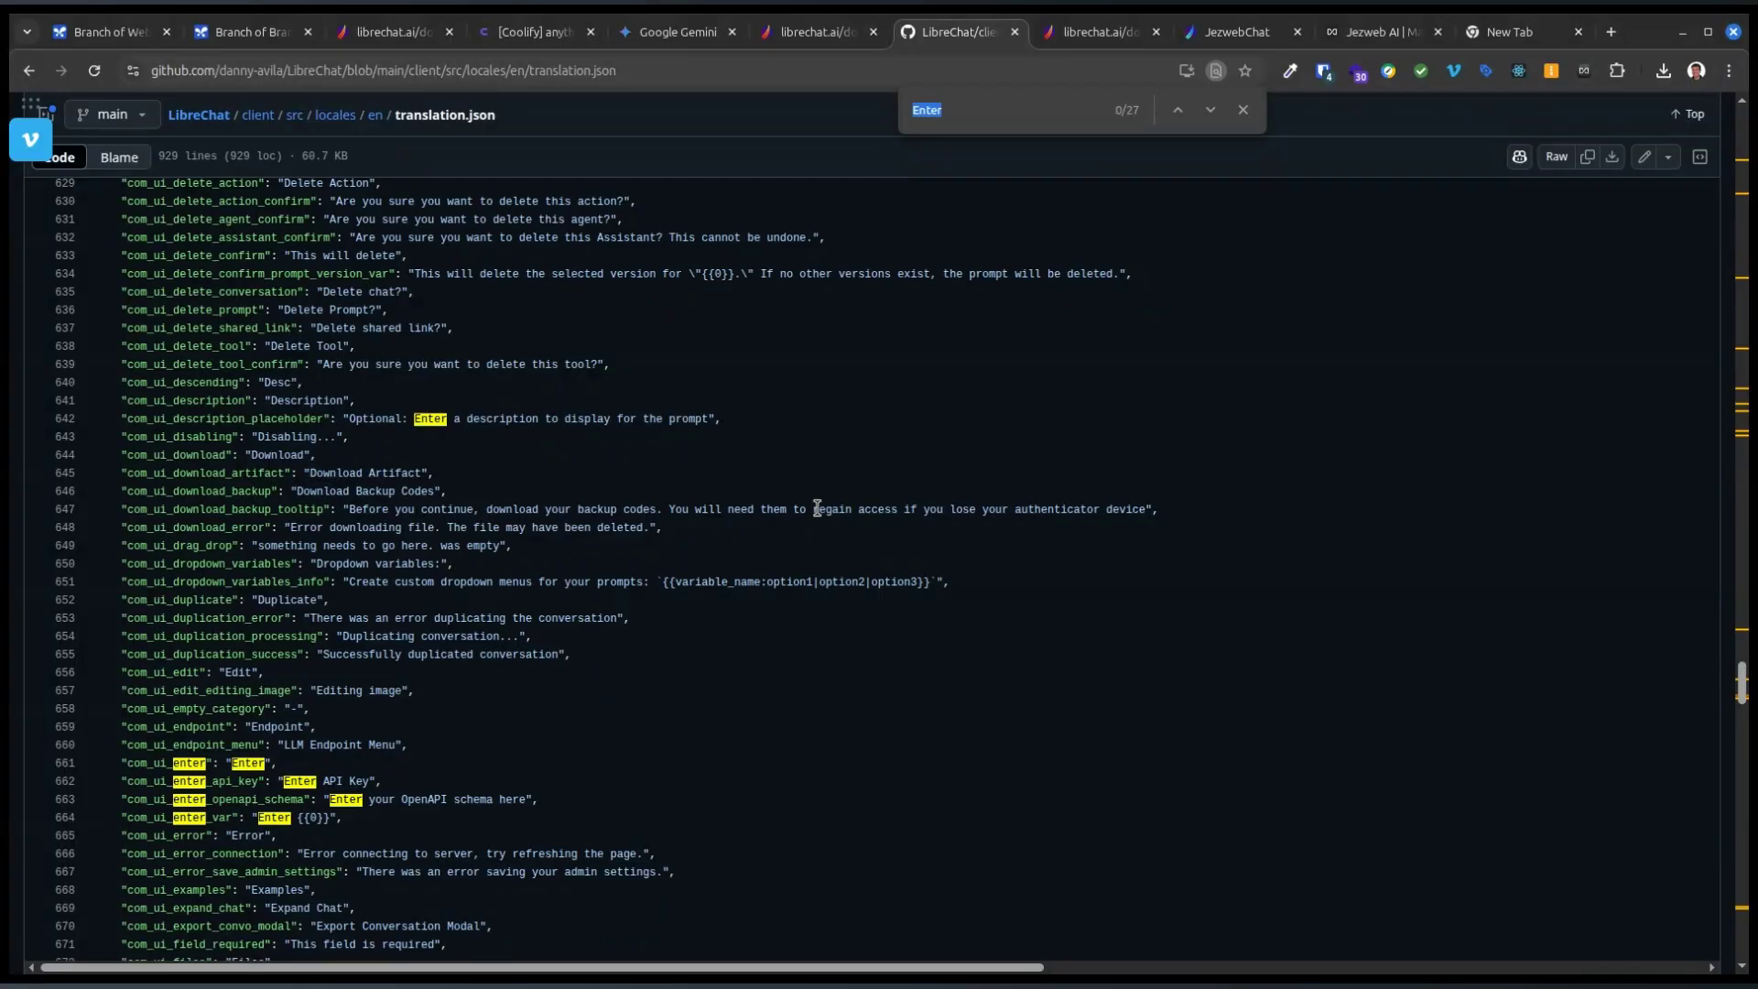
{"action": "left_click", "coordinate": [296, 818]}
Step: Switch to AnythingLLM and review the earlier chat answers about the English translation file and the "com_ui_enter_var" key
{"action": "left_click", "coordinate": [1368, 27]}
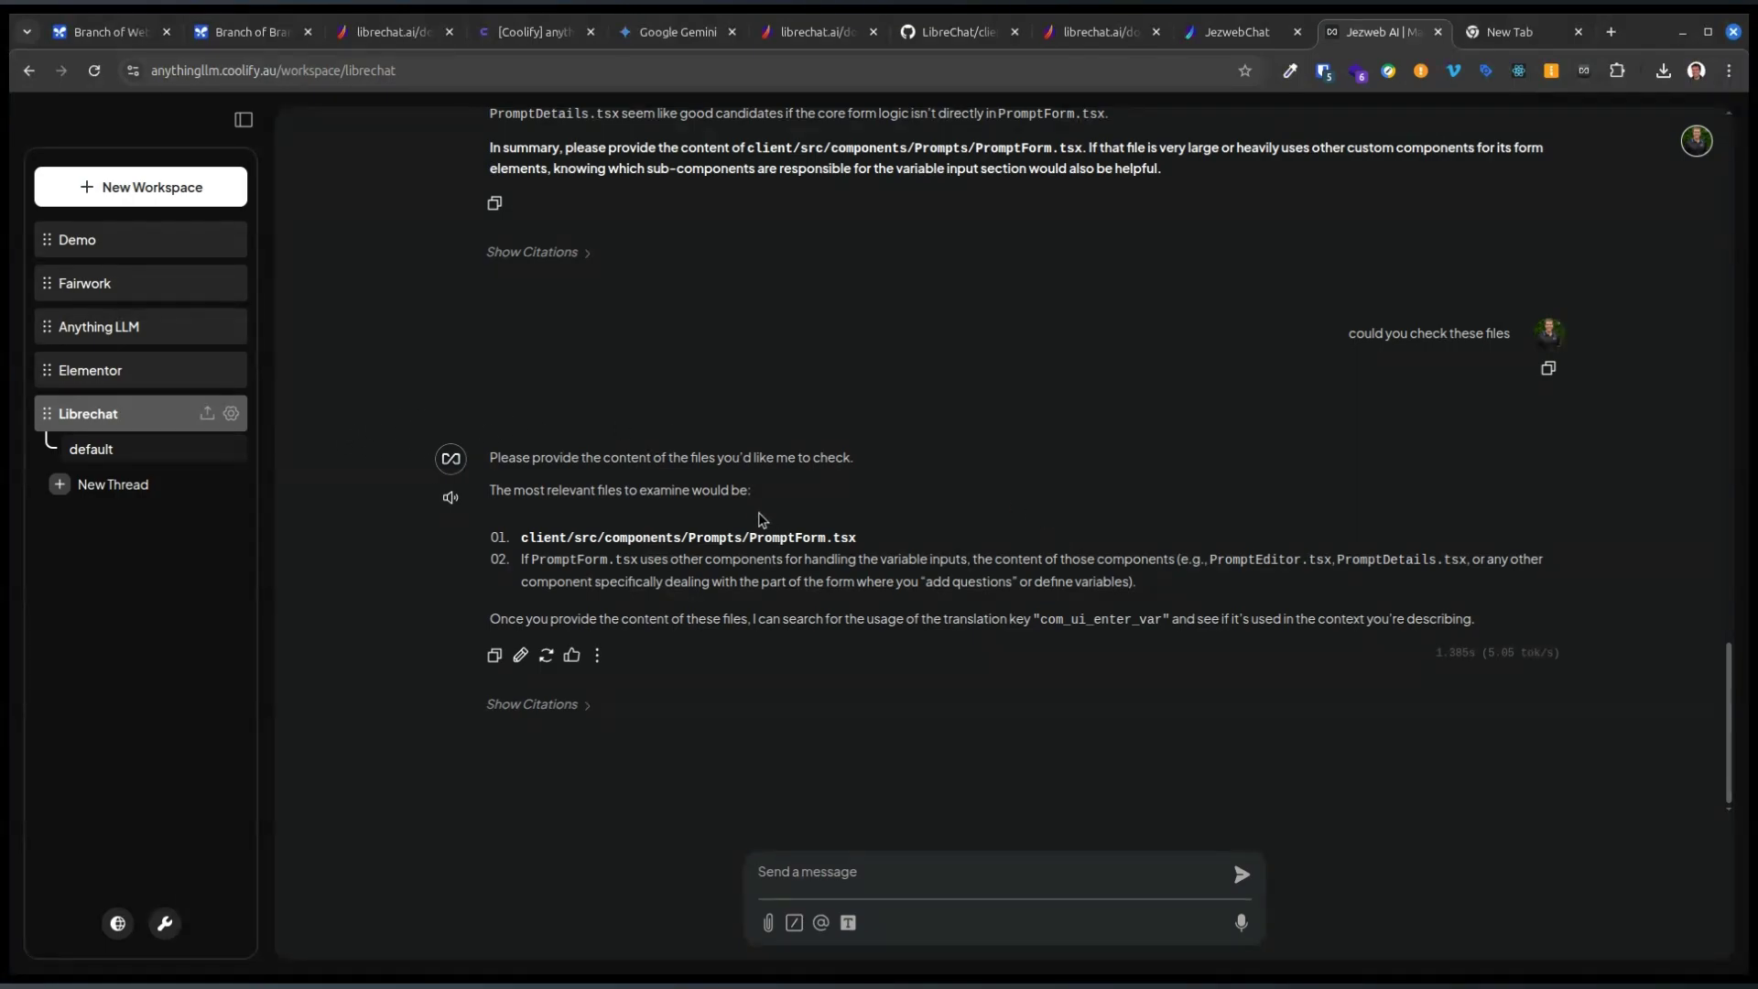
{"action": "scroll", "coordinate": [777, 513], "scroll_direction": "up", "scroll_amount": 10}
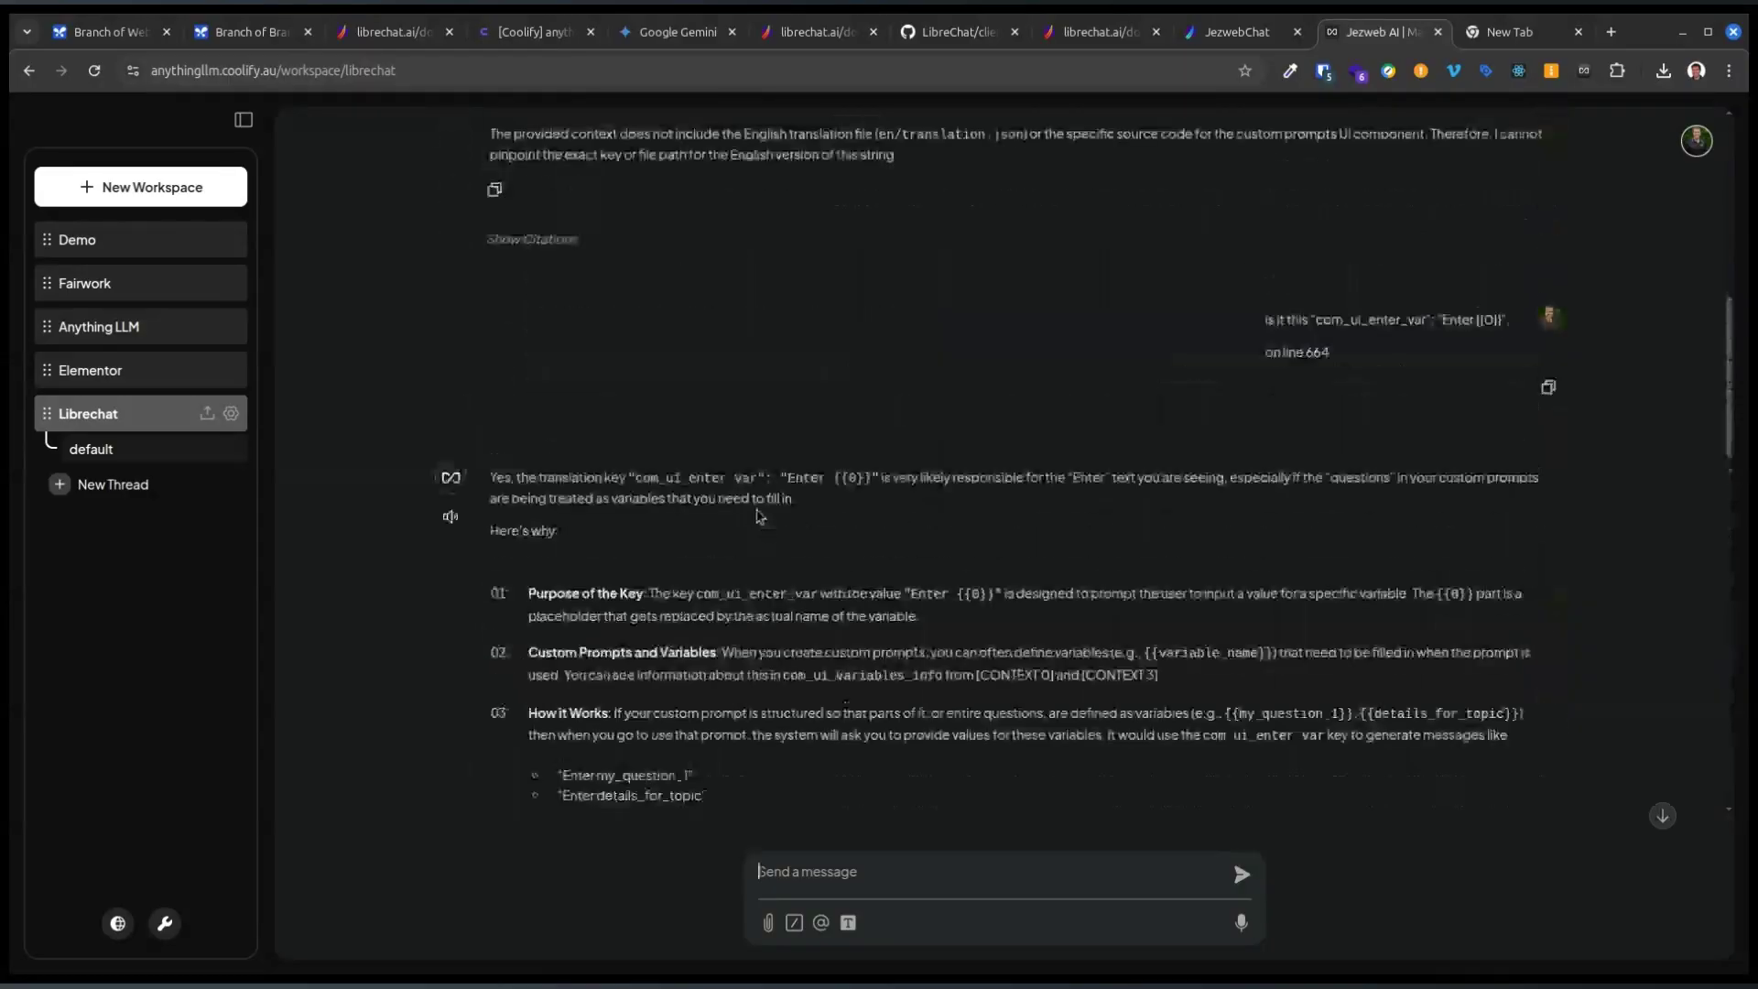
{"action": "scroll", "coordinate": [762, 519], "scroll_direction": "down", "scroll_amount": 10}
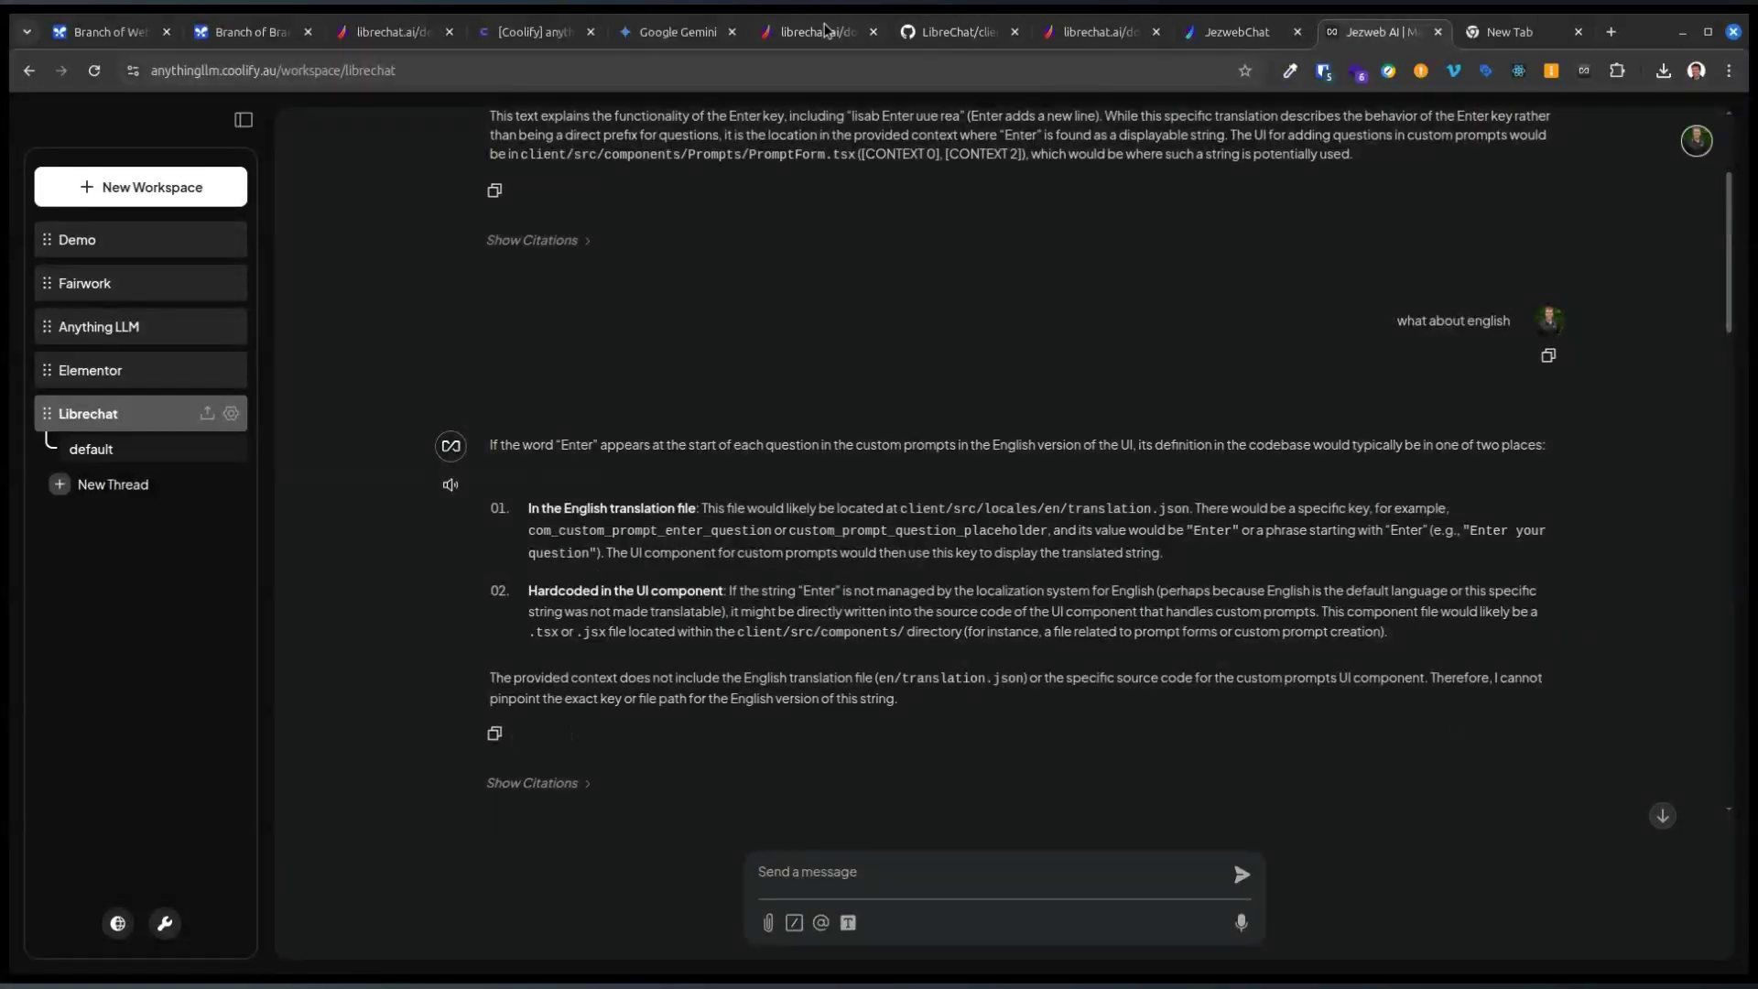
Step: Switch to JezwebChat, close the Quick Content Outline (Enhanced) prompt form and collapse the prompts list
{"action": "mouse_move", "coordinate": [824, 30]}
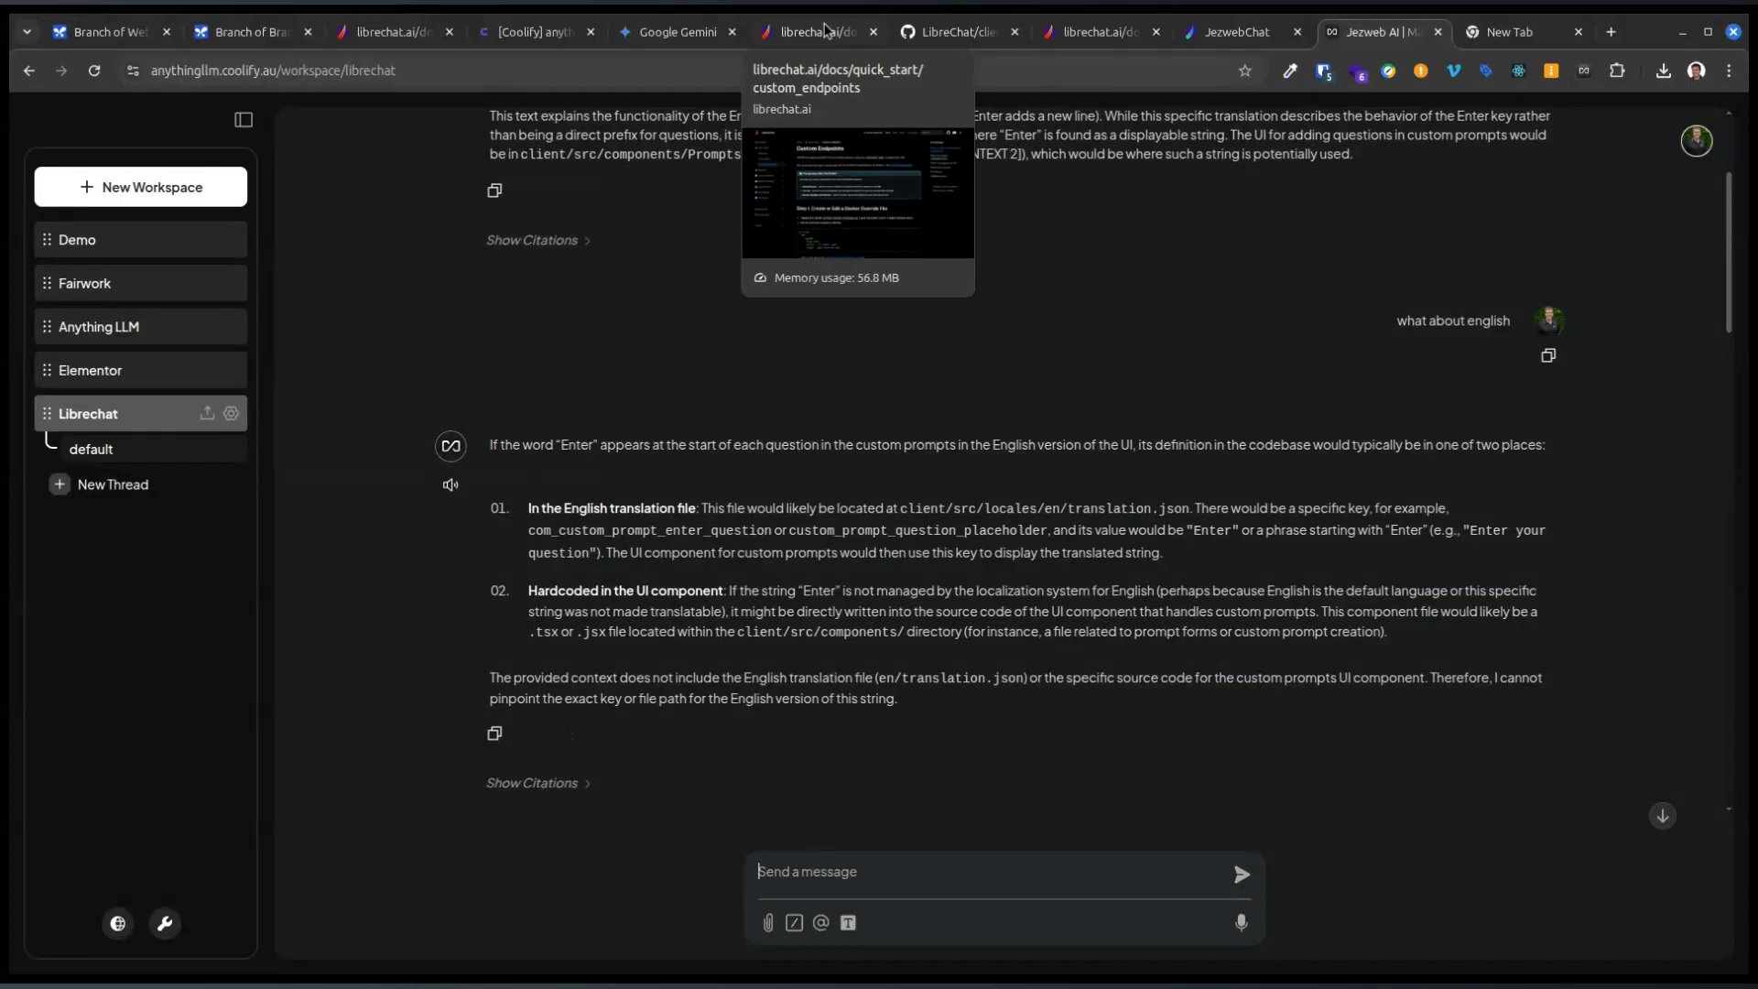
{"action": "left_click", "coordinate": [825, 30]}
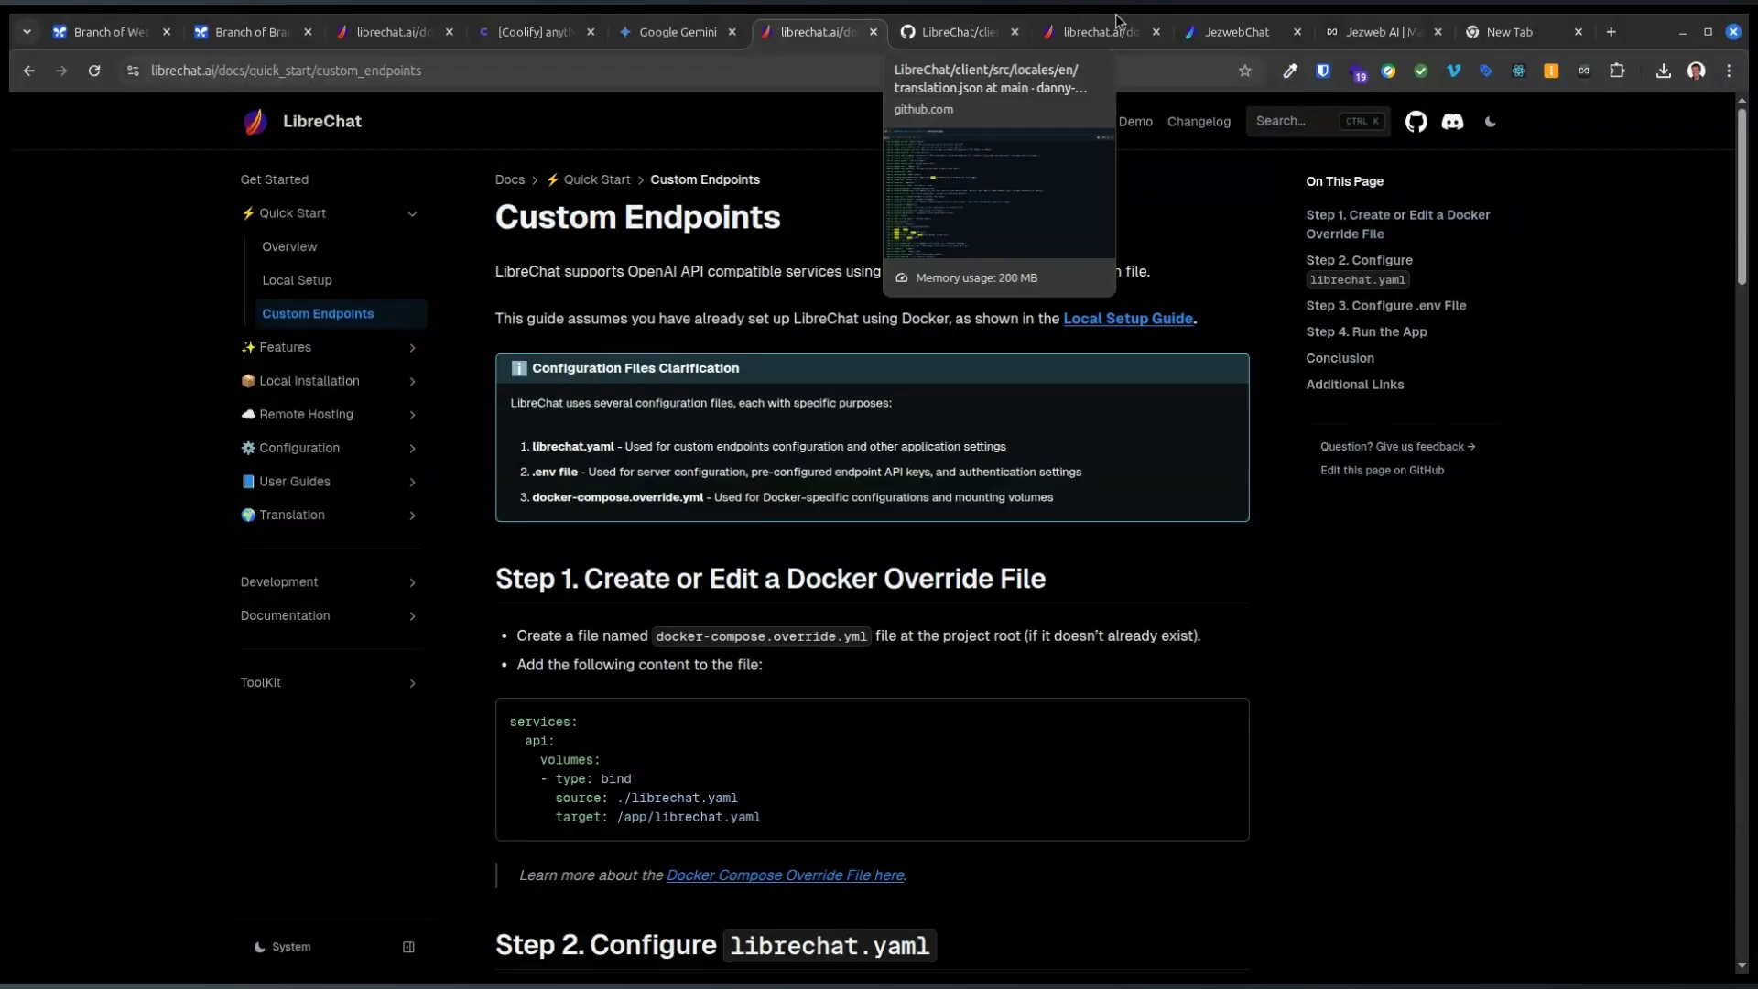
{"action": "left_click", "coordinate": [1231, 31]}
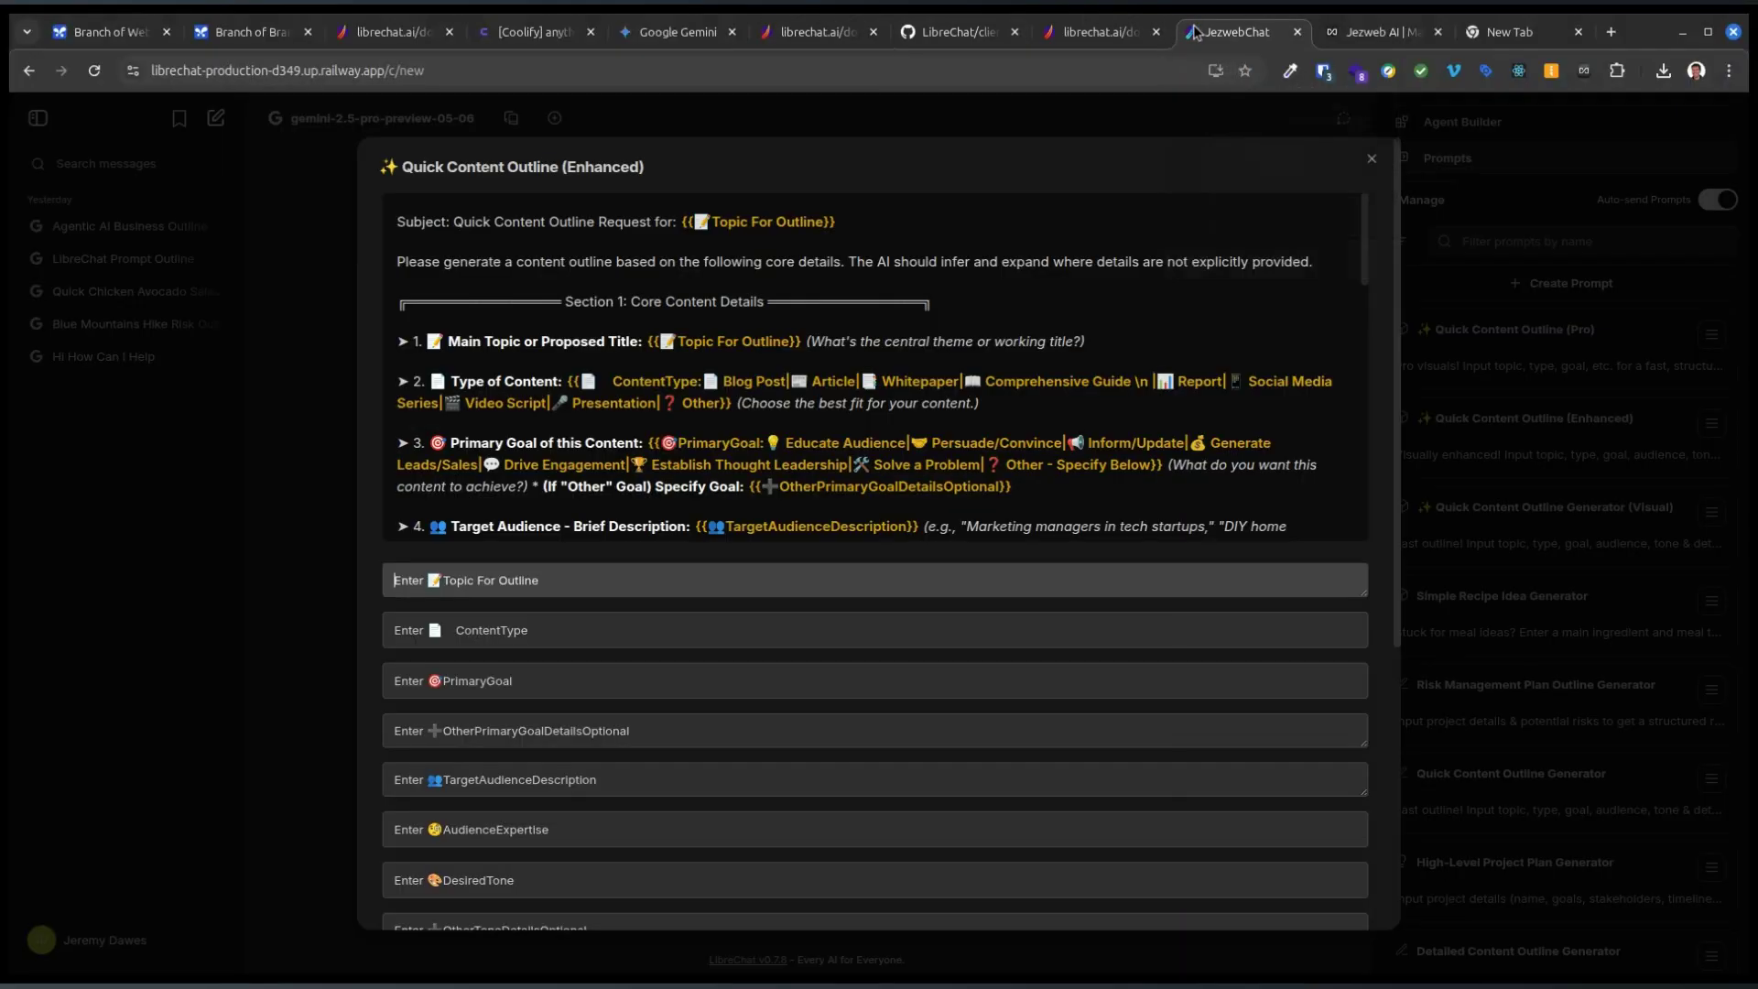
{"action": "left_click", "coordinate": [1399, 177]}
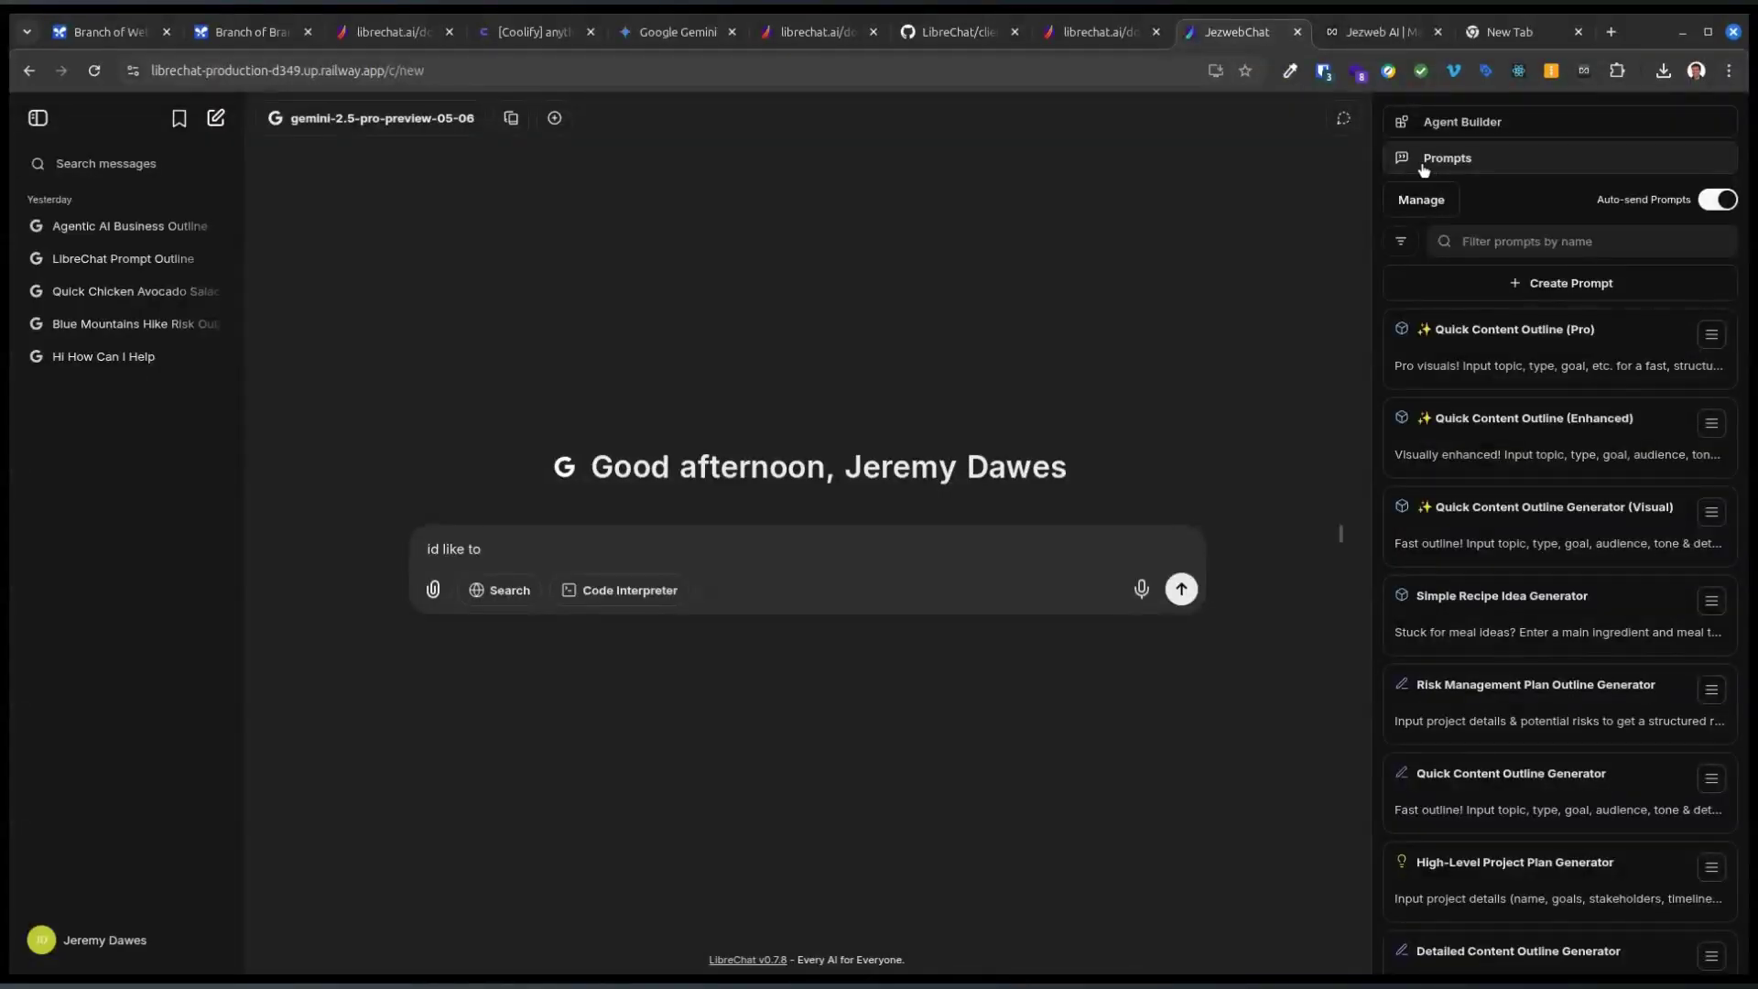
{"action": "left_click", "coordinate": [1418, 162]}
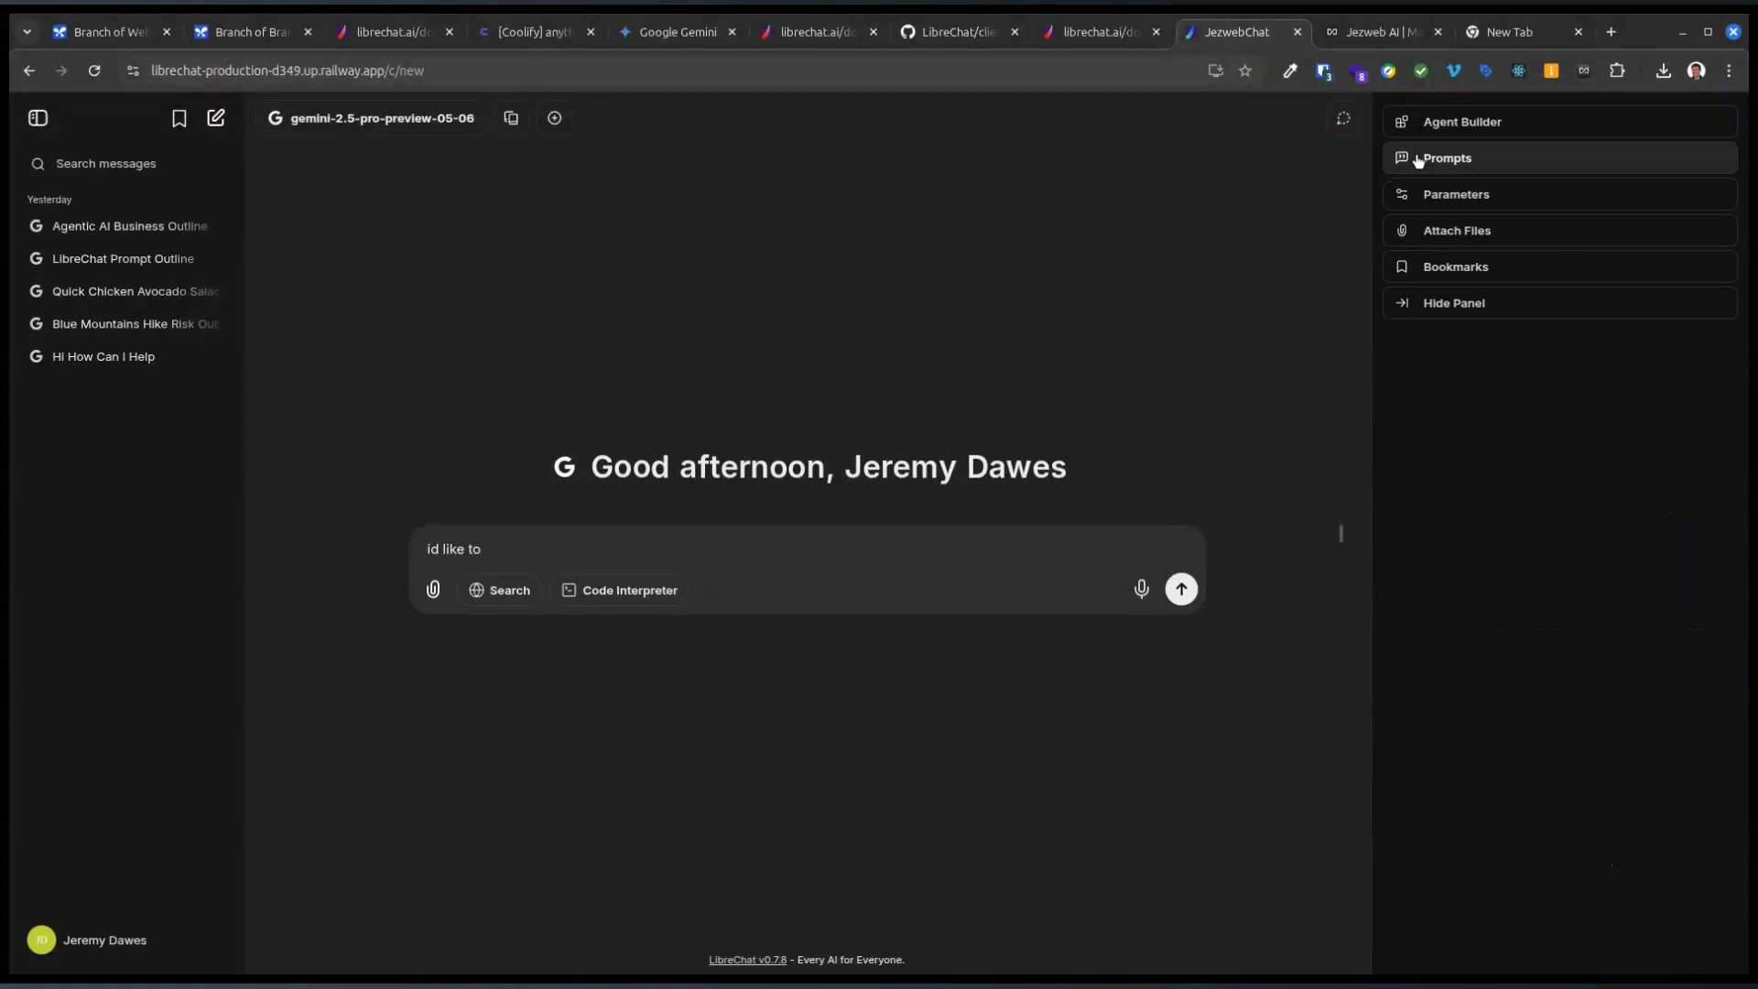
Step: Expand the attached files list and inspect the My Files manager, closing it when done
{"action": "left_click", "coordinate": [1443, 234]}
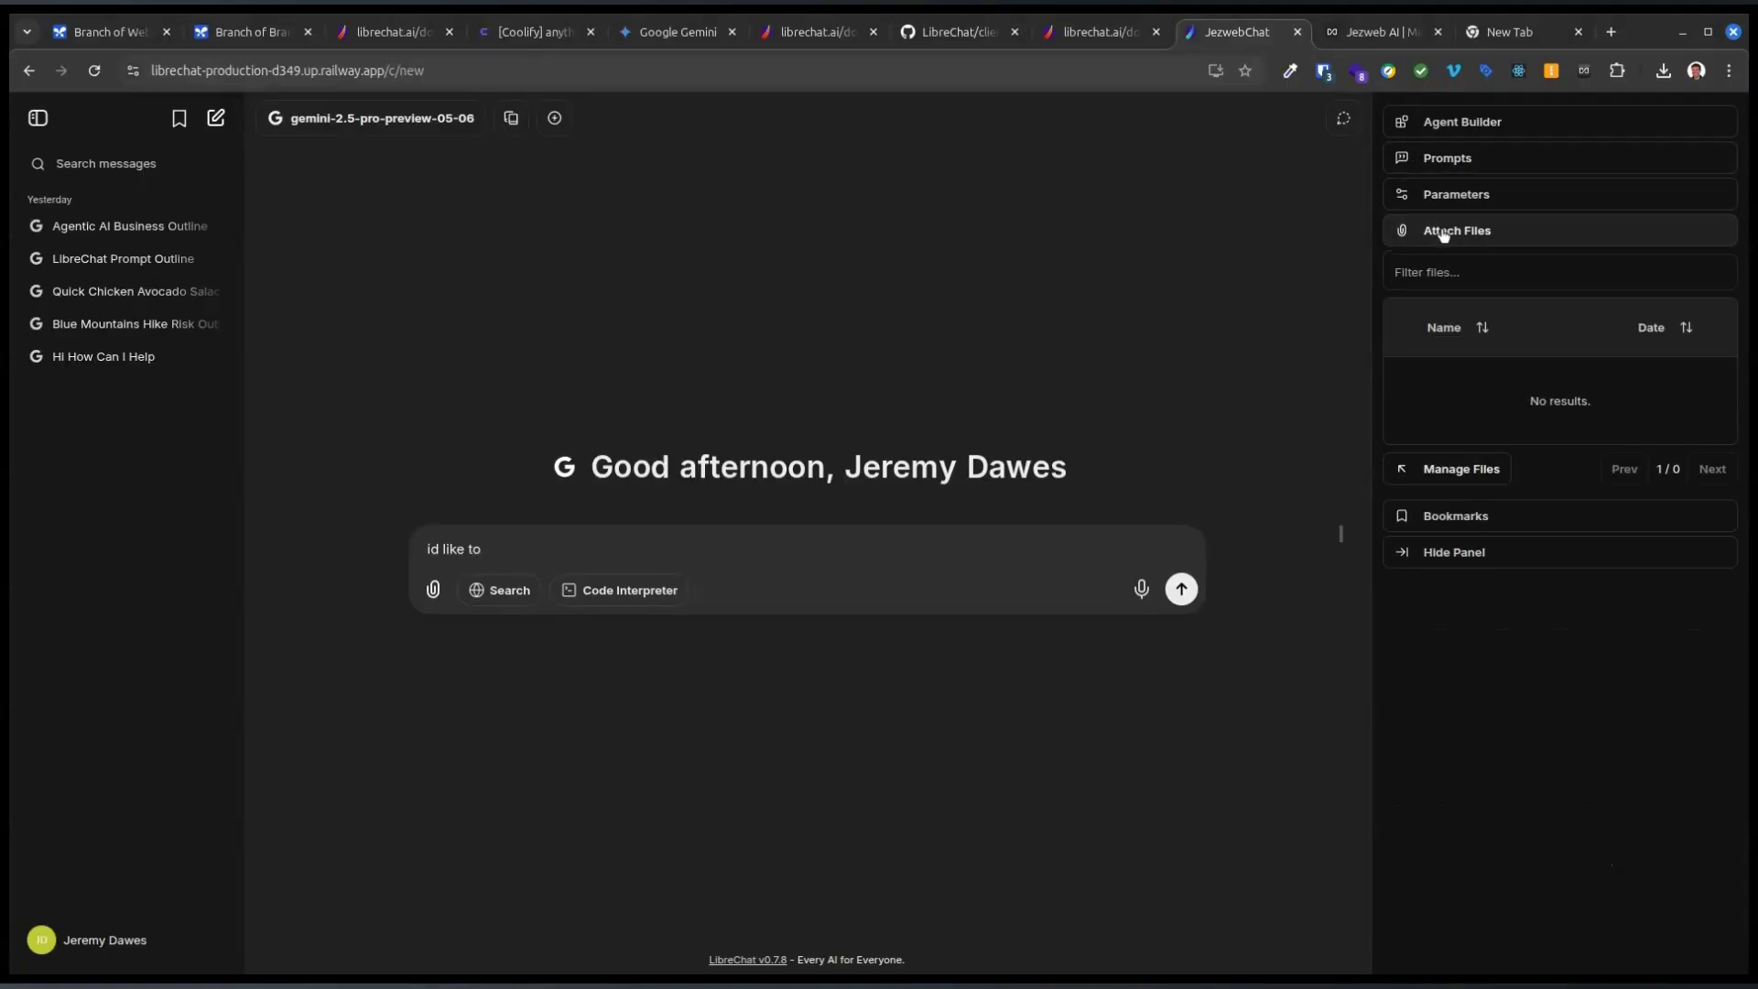
{"action": "left_click", "coordinate": [1450, 471]}
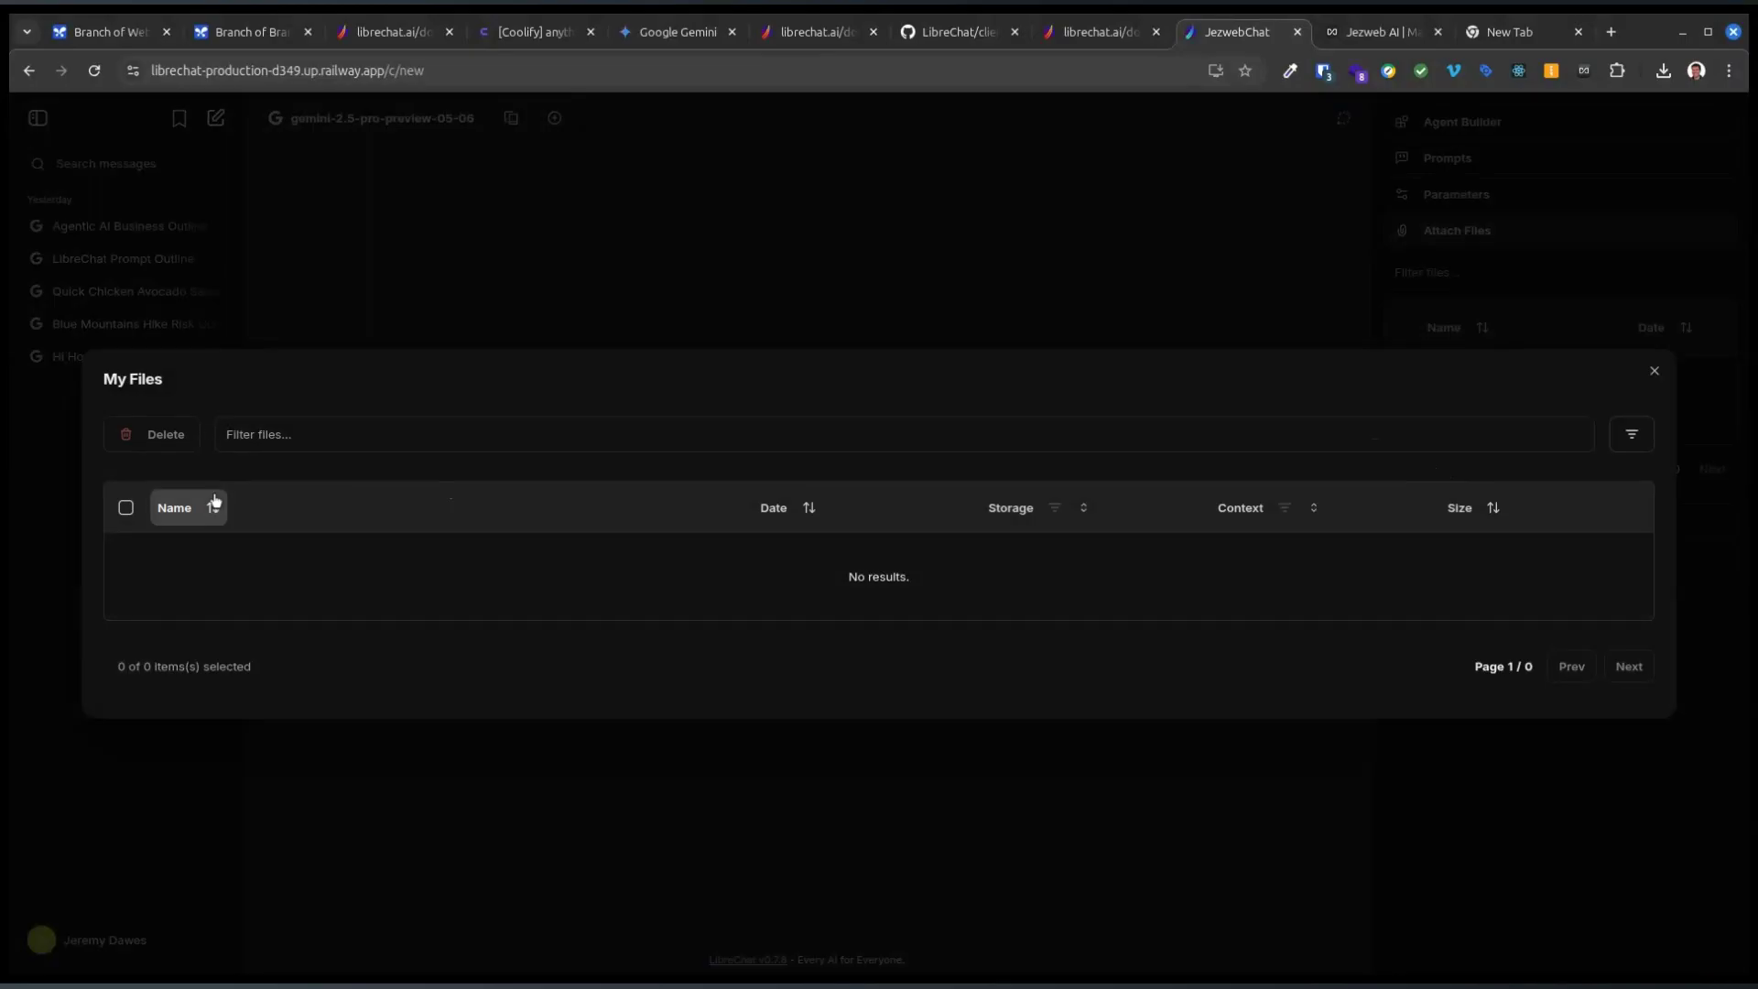
{"action": "left_click", "coordinate": [995, 337]}
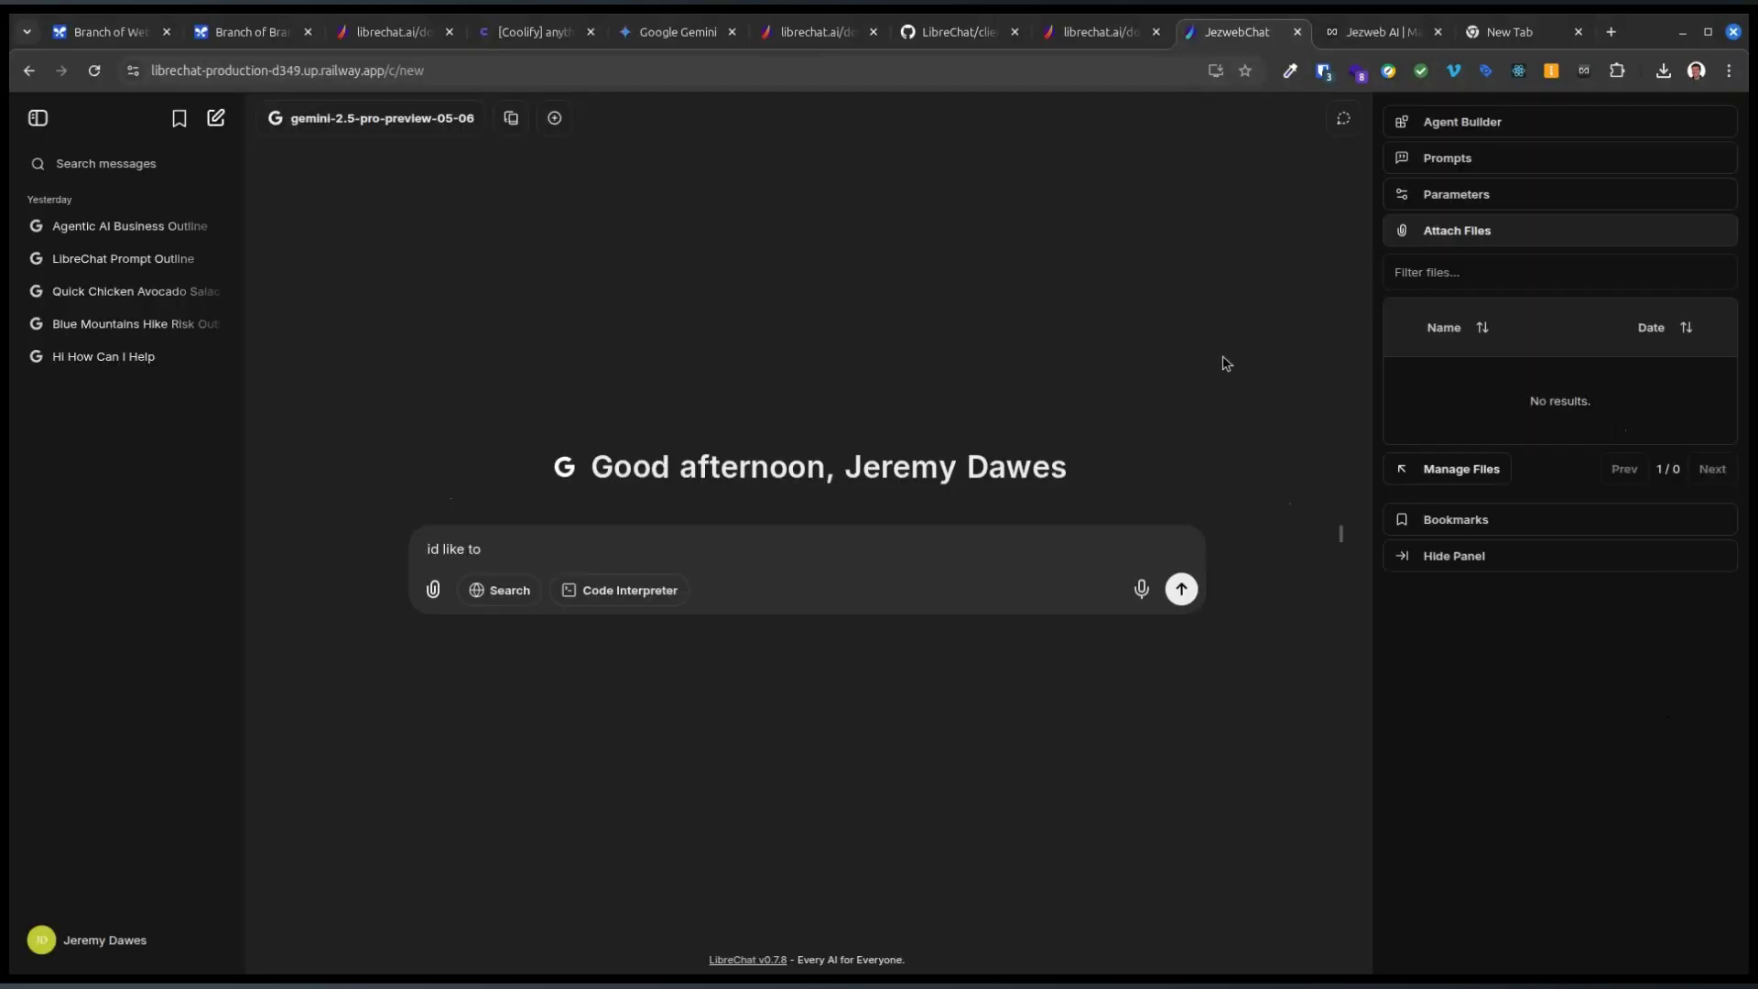
{"action": "left_click", "coordinate": [1450, 471]}
{"action": "left_click", "coordinate": [1194, 285]}
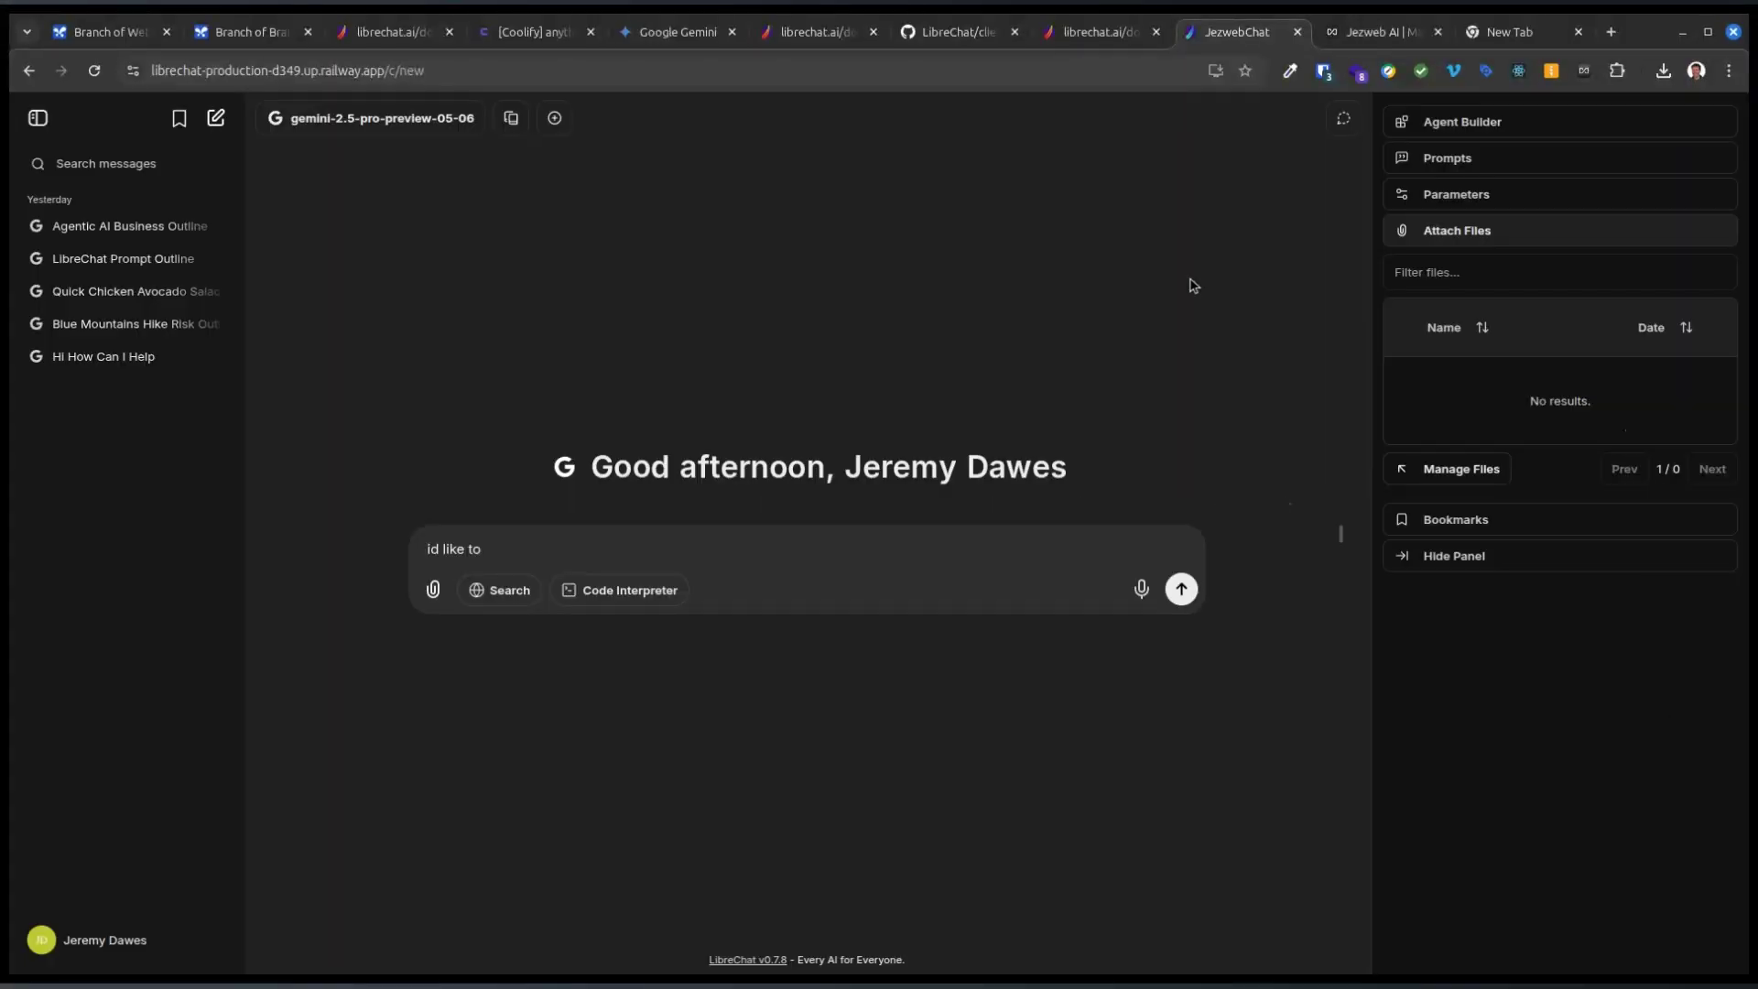